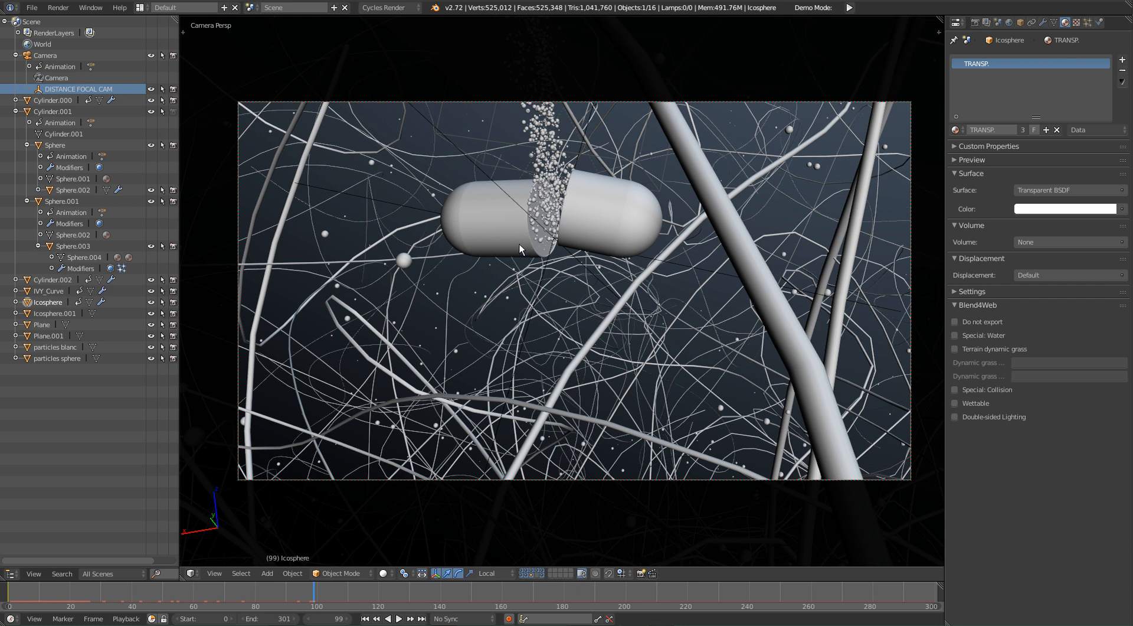
Step: Preview the capsule scene through the camera in Rendered shading at several frames from 99 to 162
key("shift+z")
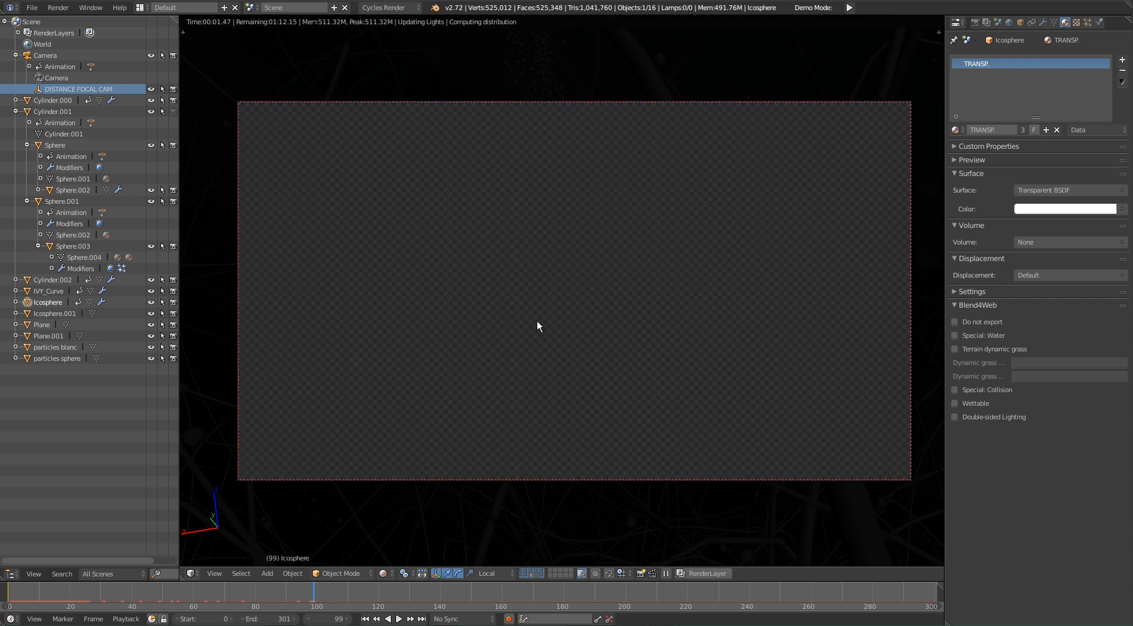
right_click(339, 576)
mouse_move(330, 576)
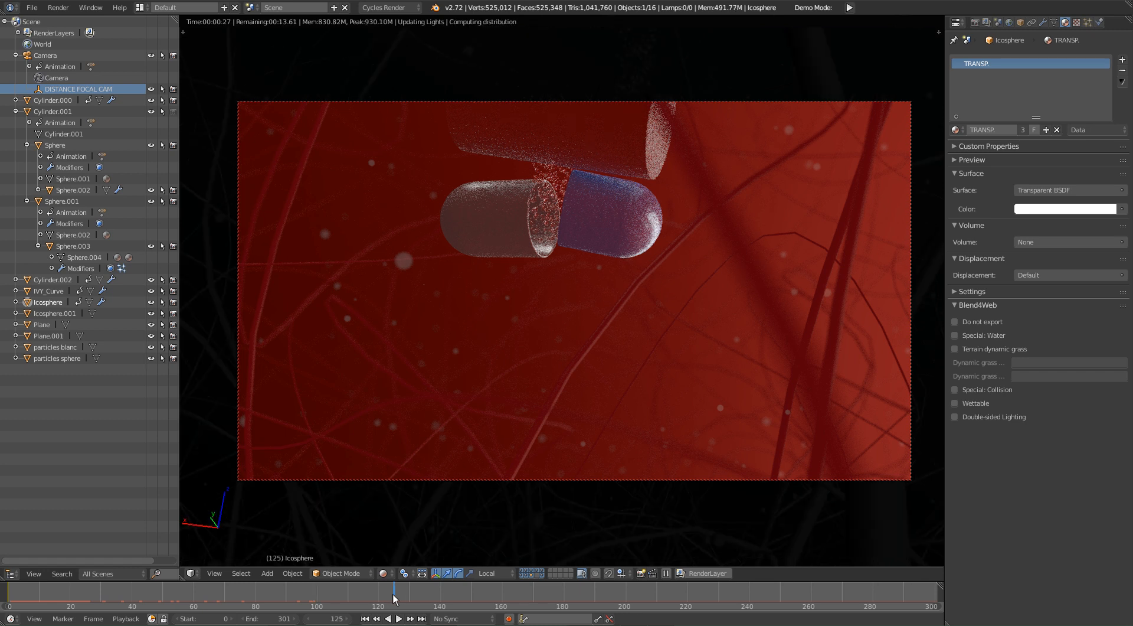
left_click(393, 593)
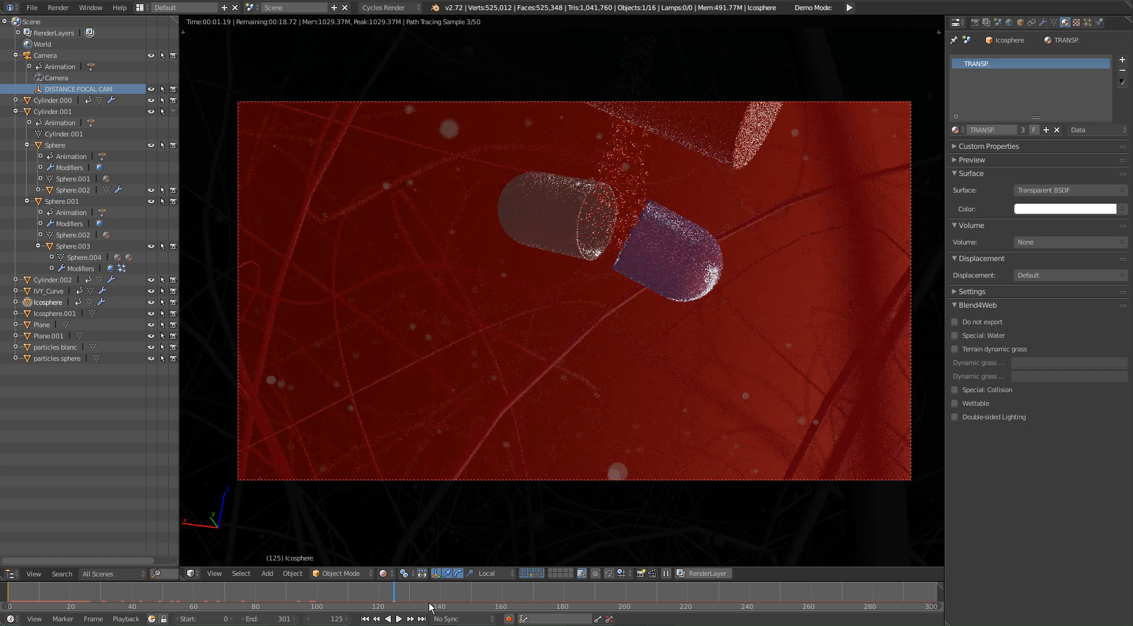
left_click(427, 589)
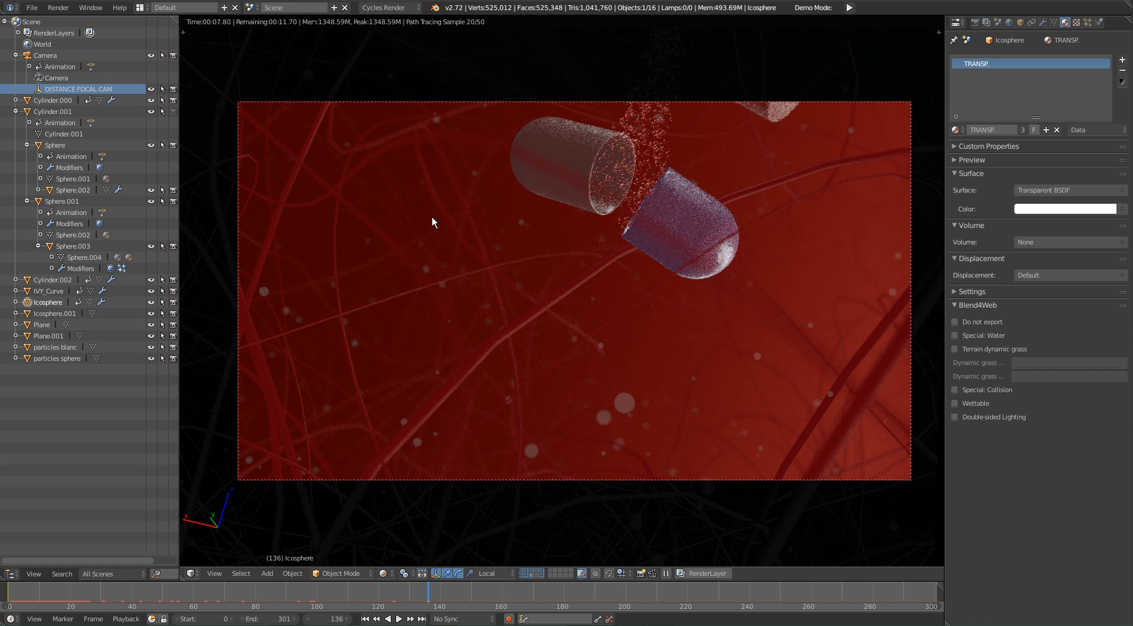
left_click(446, 587)
left_click(476, 597)
left_click(507, 589)
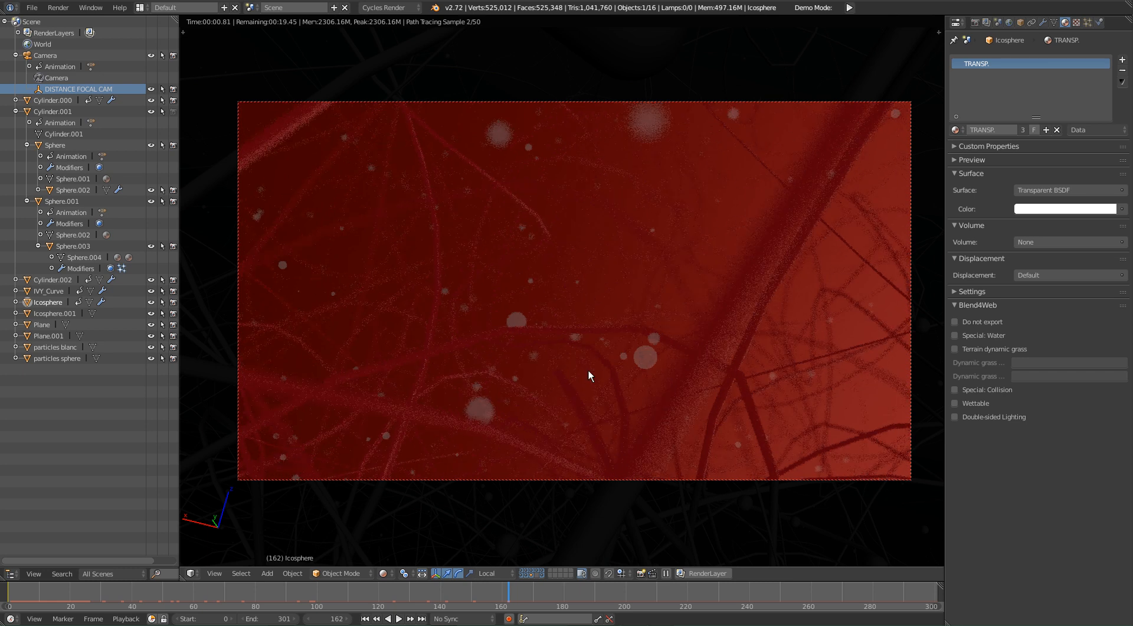
key("shift+z")
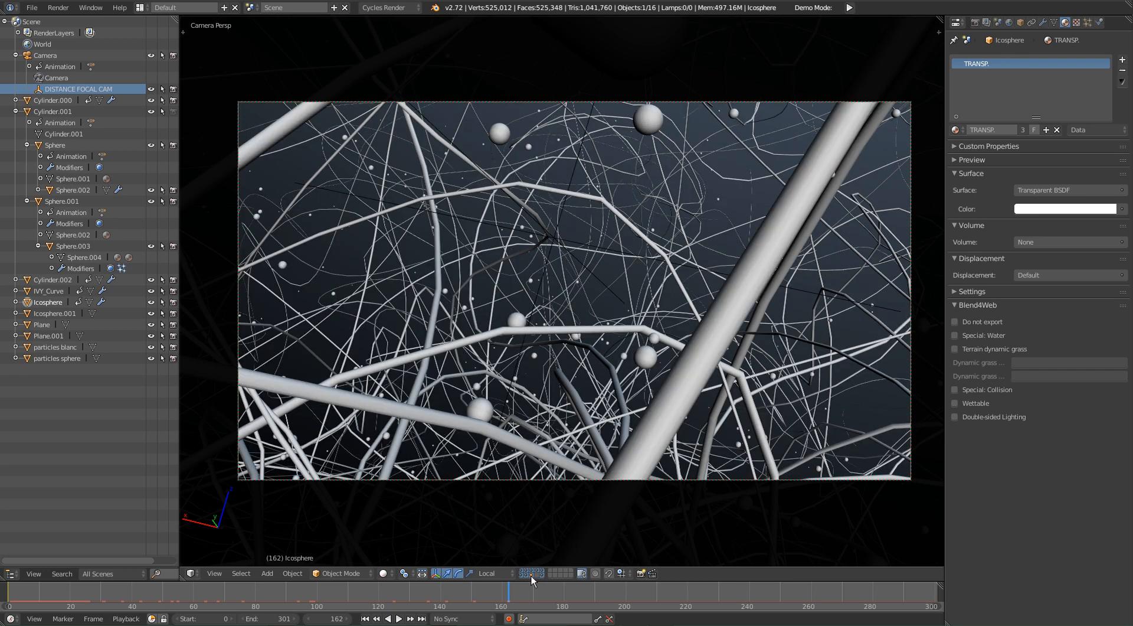
Step: Isolate the layer holding the particle-emitting Icosphere and preview it in Rendered shading
left_click(531, 575)
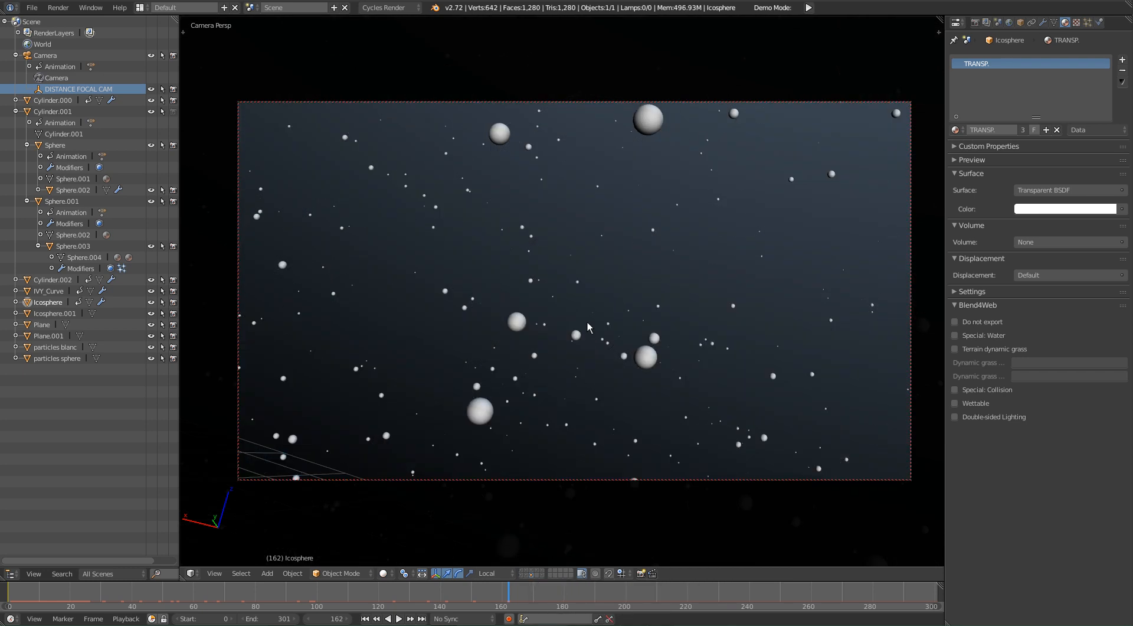
key("shift+z")
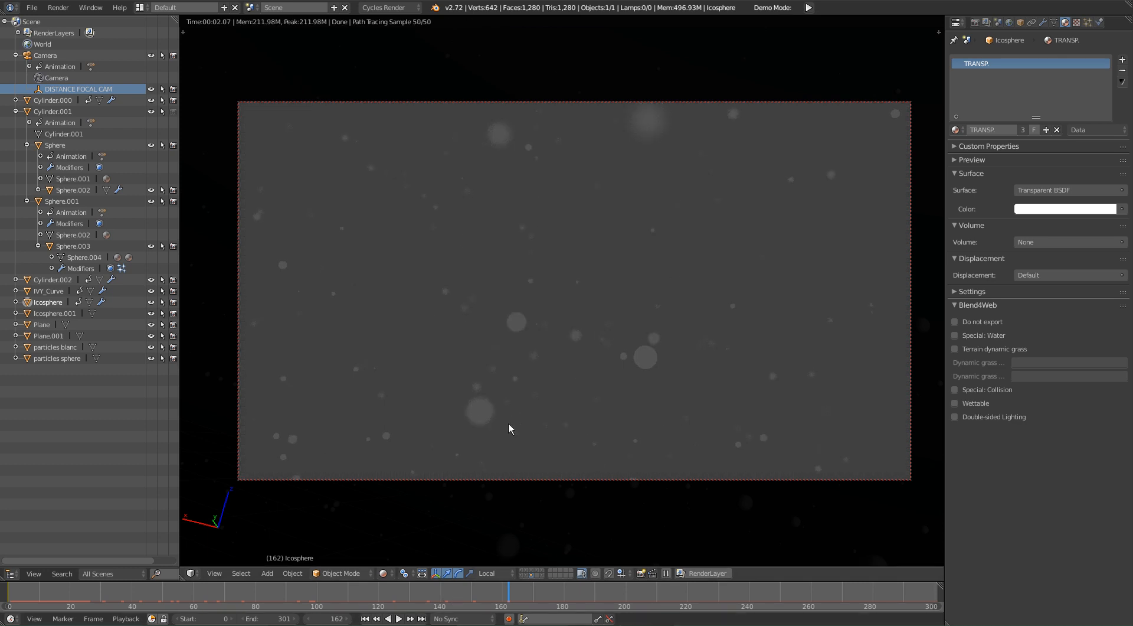
key("shift+z")
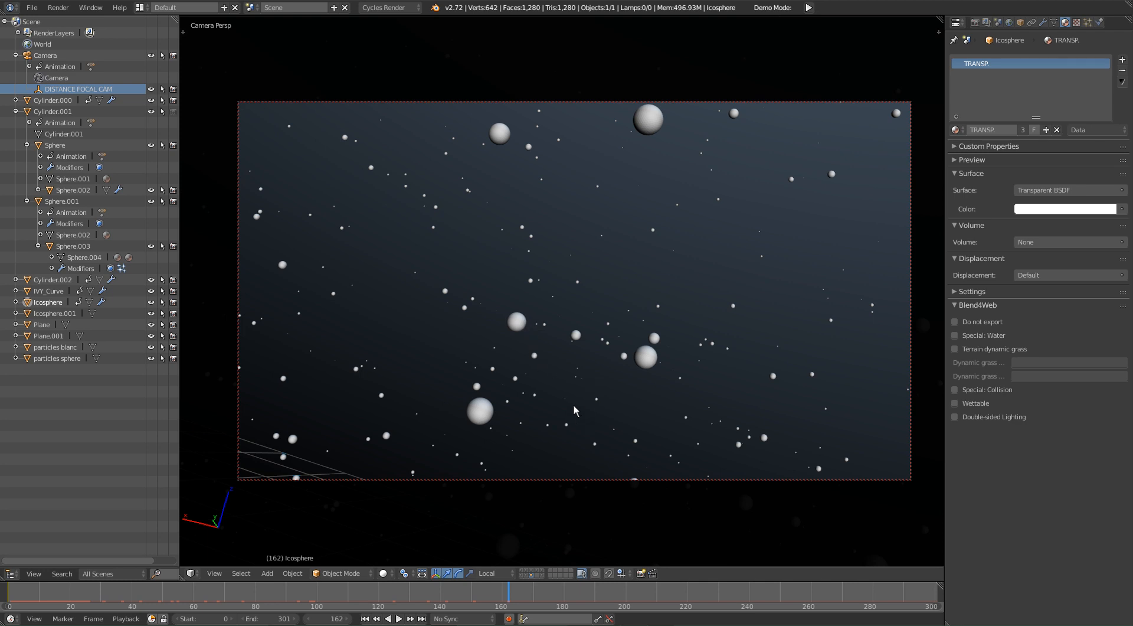
Step: Play the particle animation and preview further frames up to 189 in Rendered shading
key("alt+a")
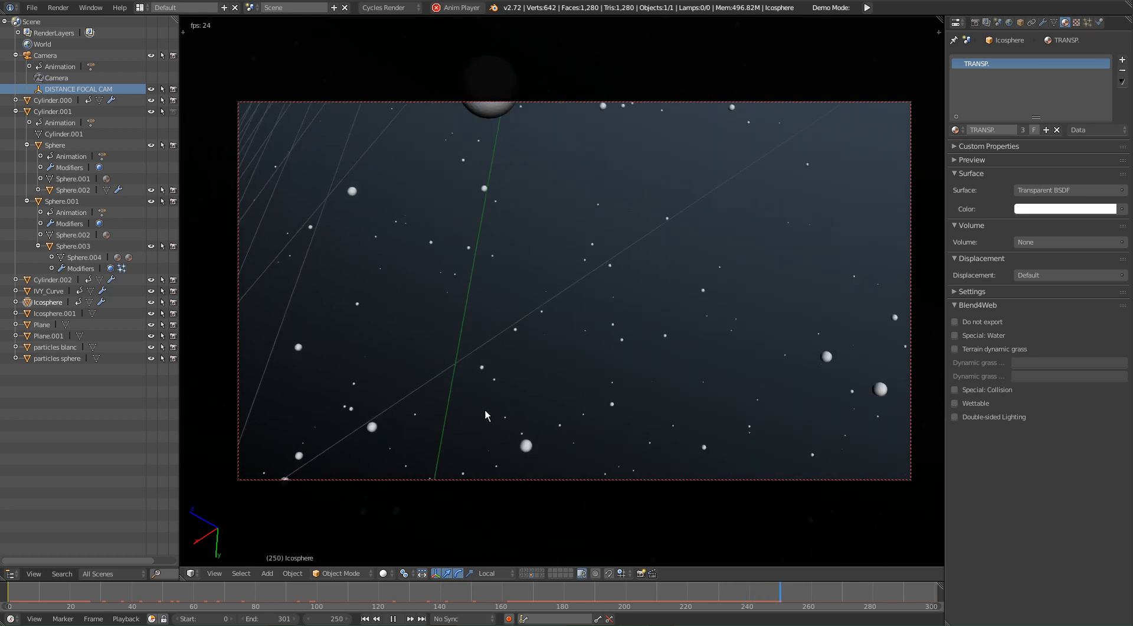
mouse_move(555, 625)
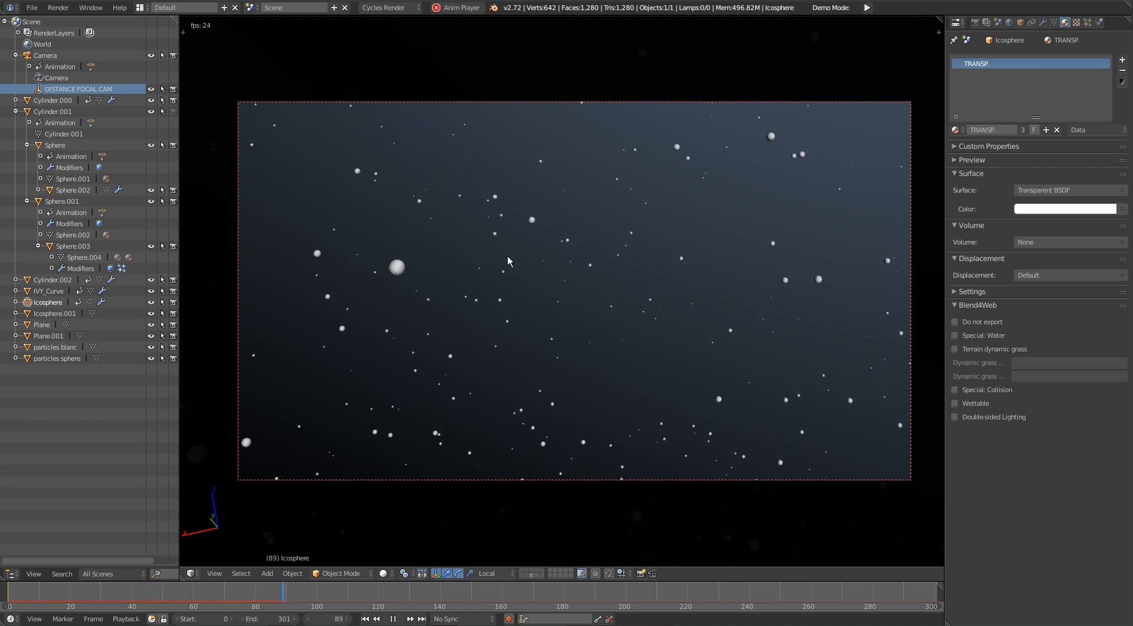
key("shift+z")
key("alt+a")
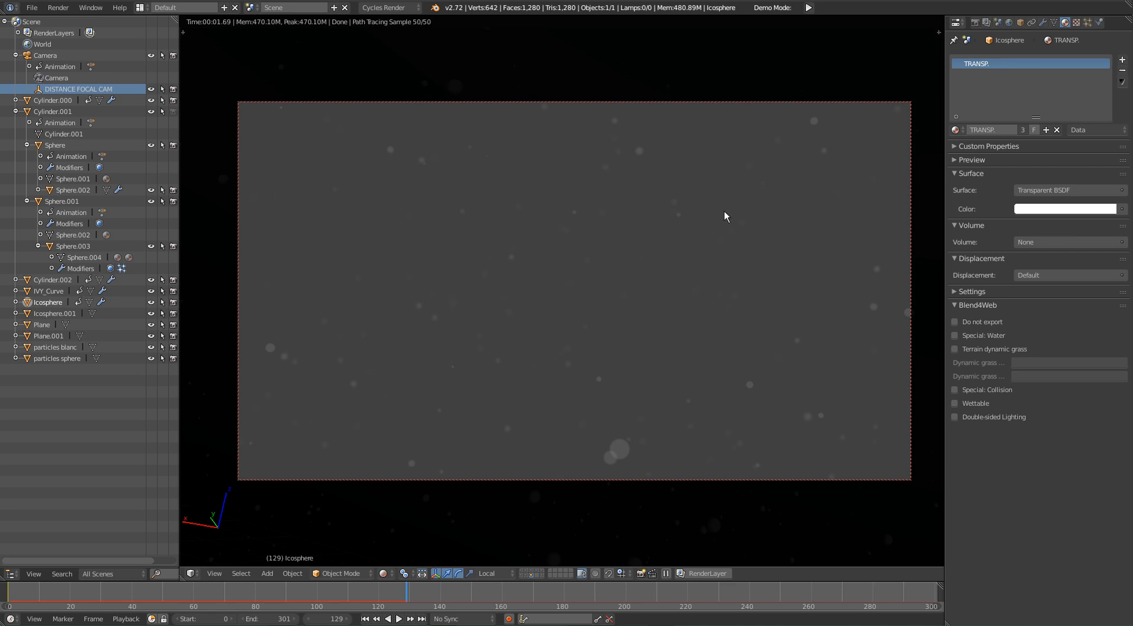
right_click(478, 579)
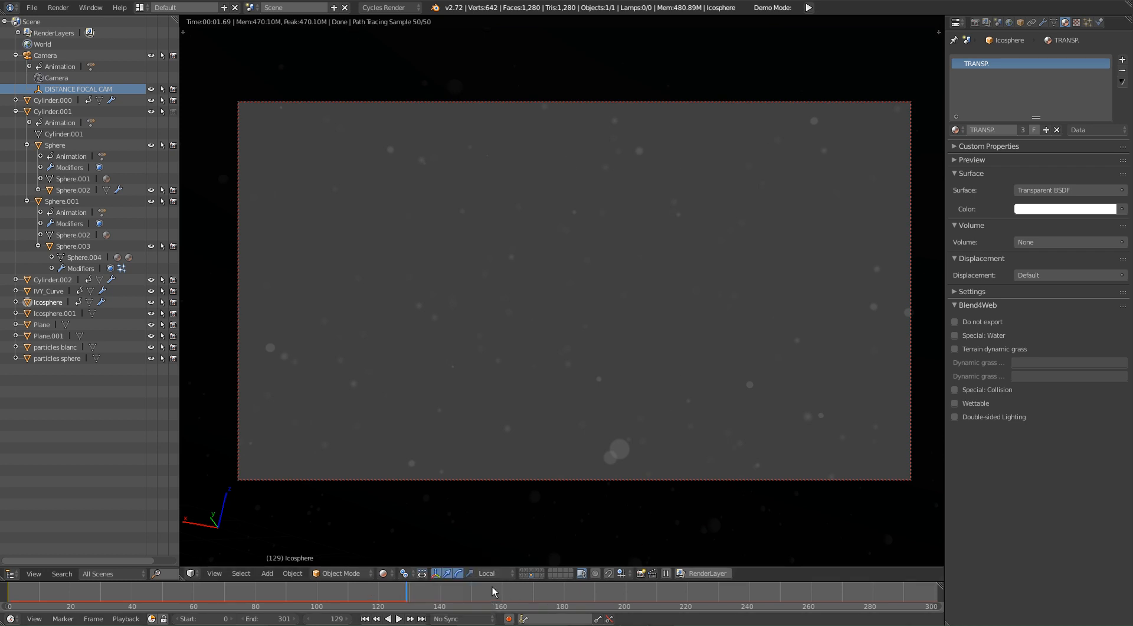
left_click(440, 589)
left_click(588, 598)
key("shift+z")
Step: Centre the view on the Icosphere emitter and inspect it in wireframe and solid shading
middle_click_drag(625, 320, 608, 348)
key("KP_Decimal")
scroll(647, 351, "down", 4)
key("z")
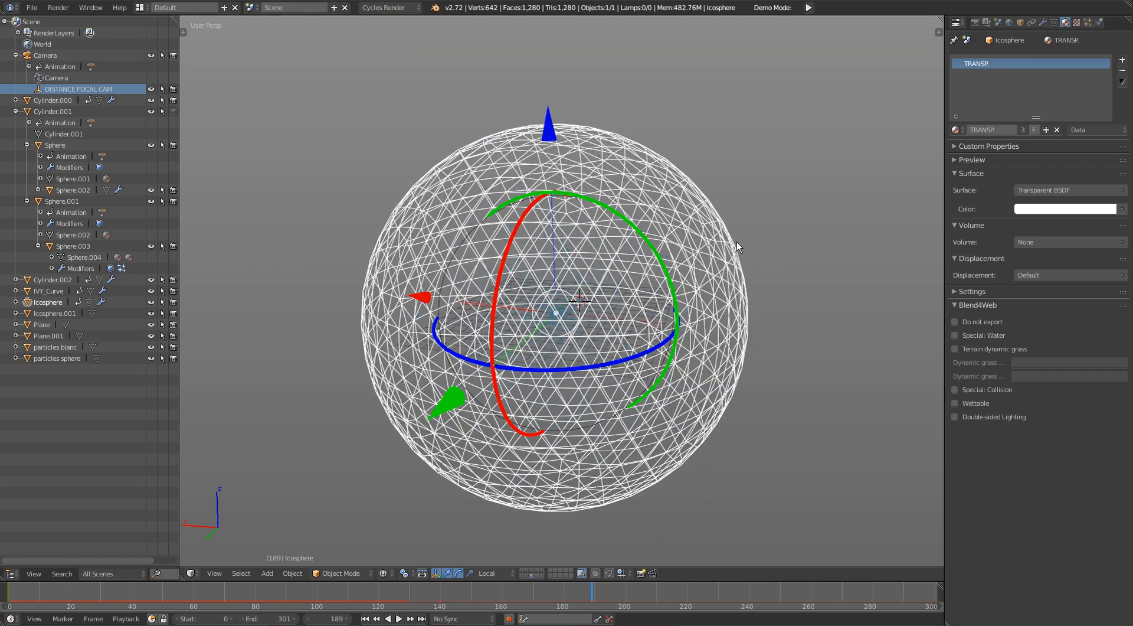
key("z")
scroll(579, 337, "up", 5)
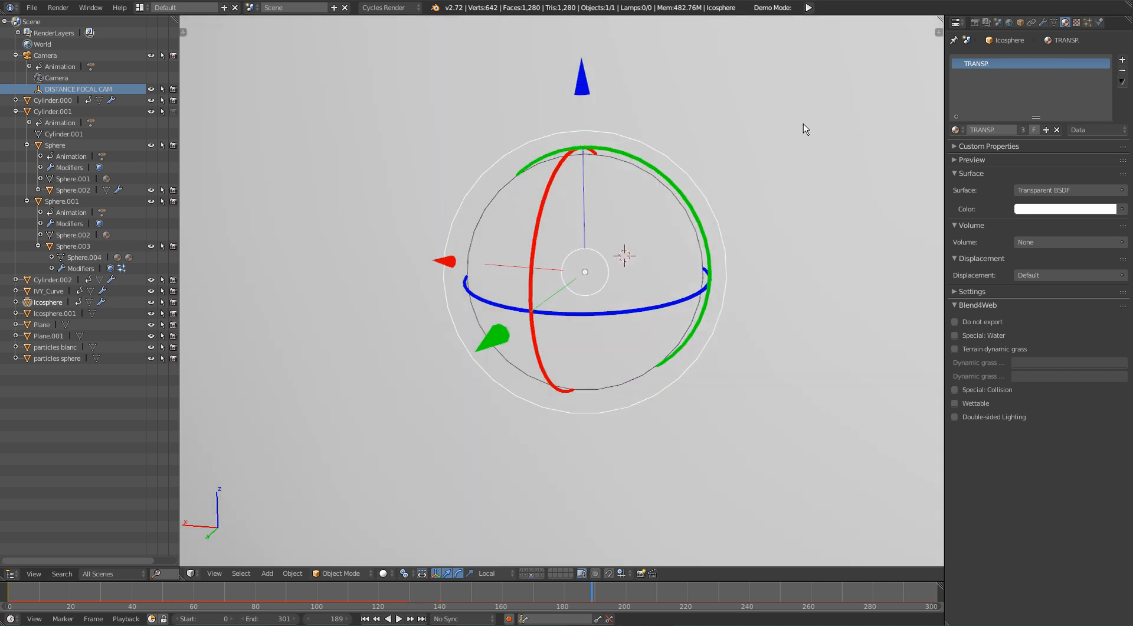
Step: Show the Icosphere's PARTICLES FIXE settings and examine the particle cloud from inside the sphere
left_click(1088, 23)
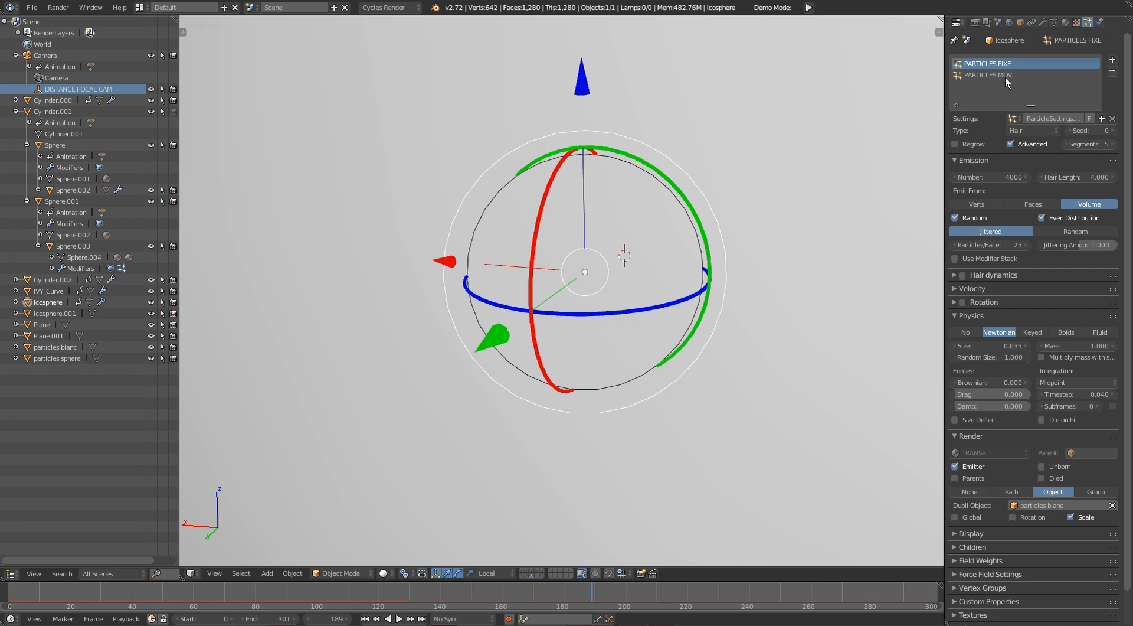
middle_click_drag(707, 264, 678, 333, "shift")
scroll(695, 297, "up", 3)
middle_click_drag(636, 223, 717, 218, "shift")
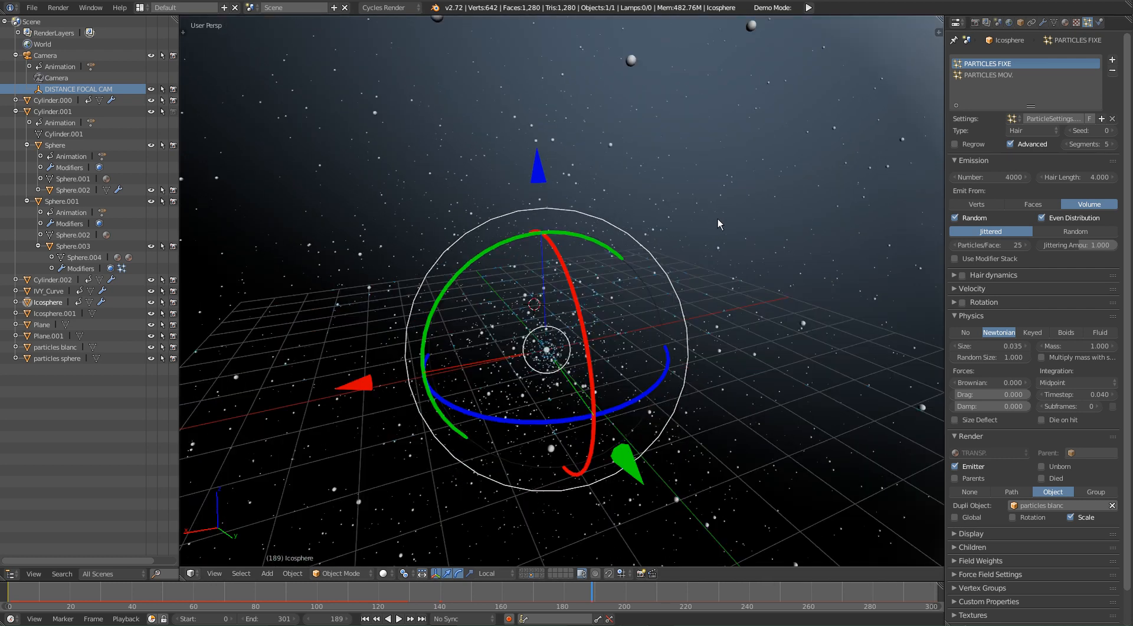
middle_click_drag(710, 292, 886, 292)
Step: Scrub the timeline in the free view and through the camera to examine how the particles move
left_click_drag(398, 589, 277, 595)
middle_click_drag(586, 263, 596, 270)
key("KP_0")
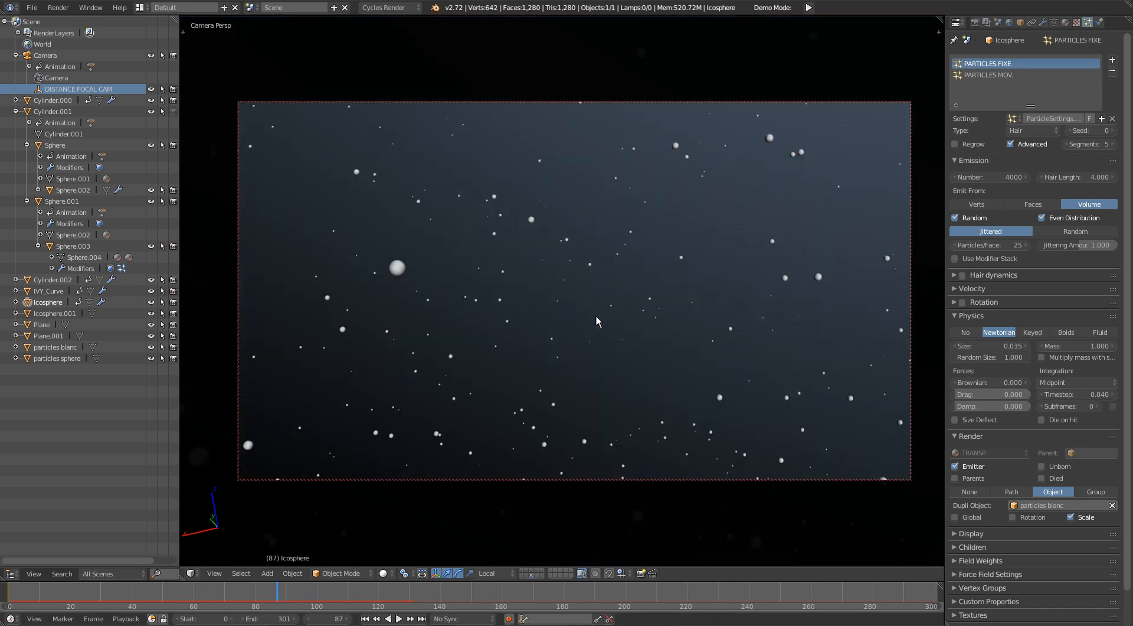
left_click(196, 596)
left_click_drag(223, 598, 595, 540)
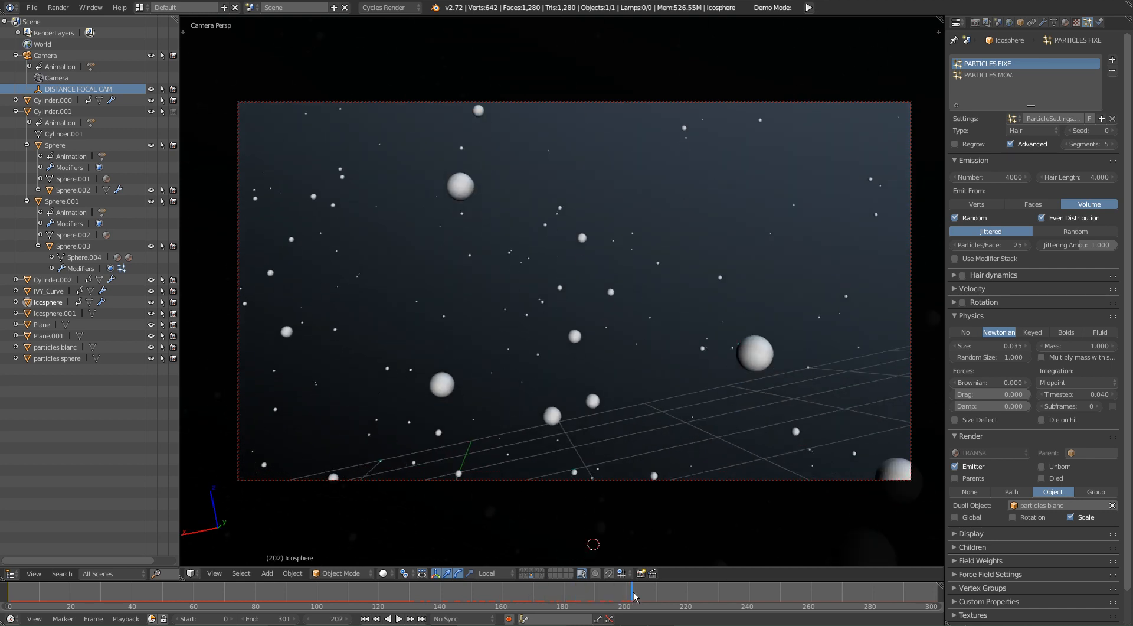
Step: Review the Icosphere's TRANSP. material, its rendered preview at frame 191, and its particle system settings
left_click(1065, 22)
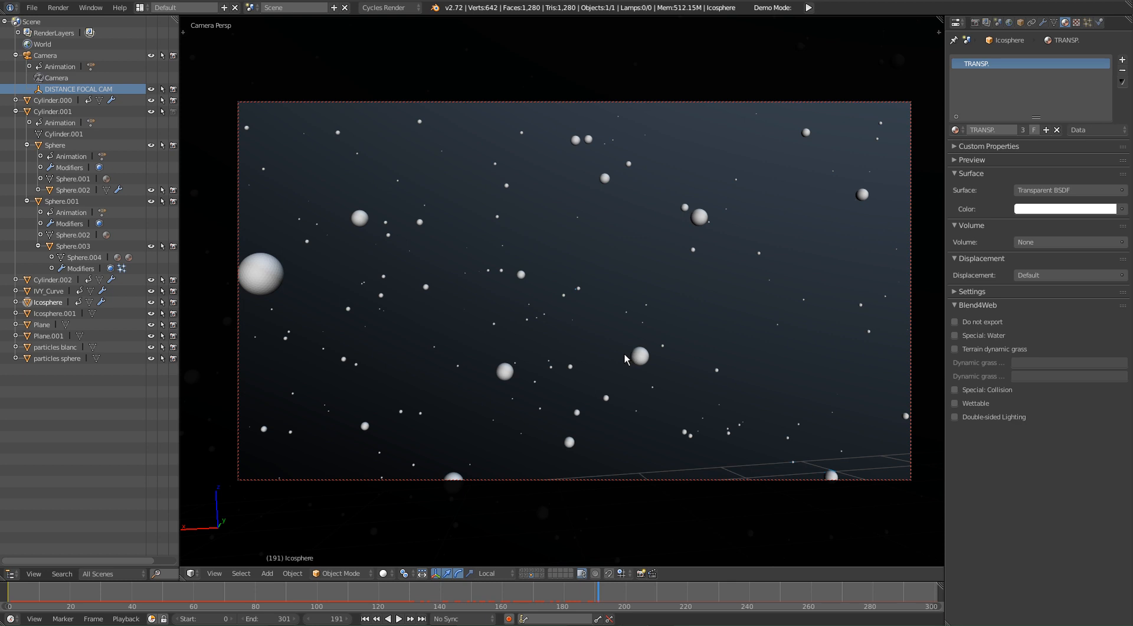
key("shift+z")
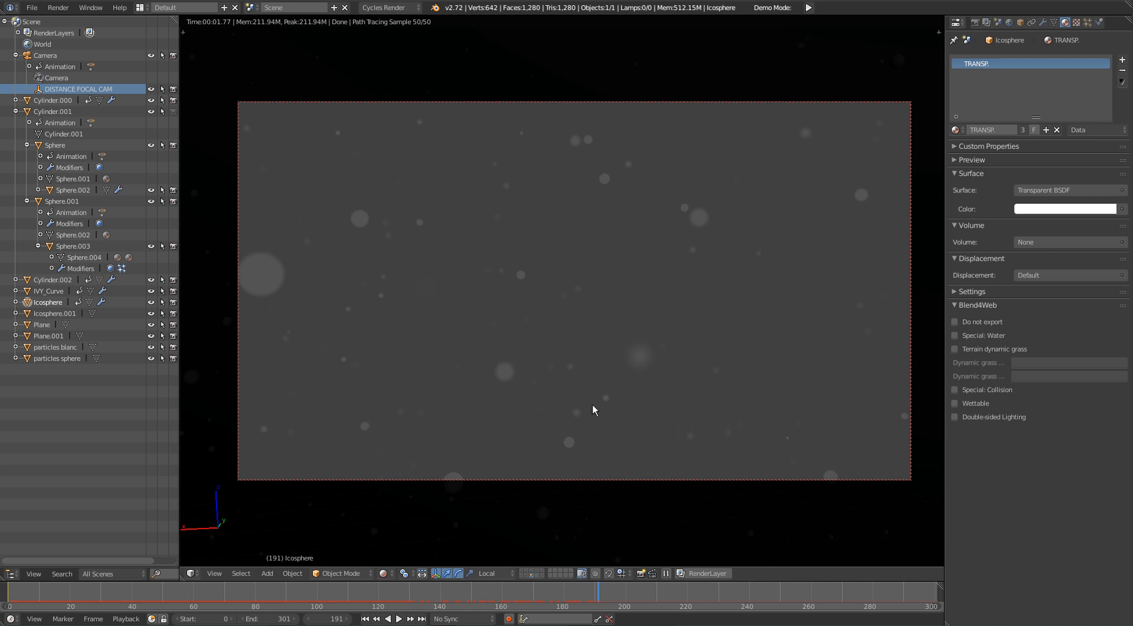
key("shift+z")
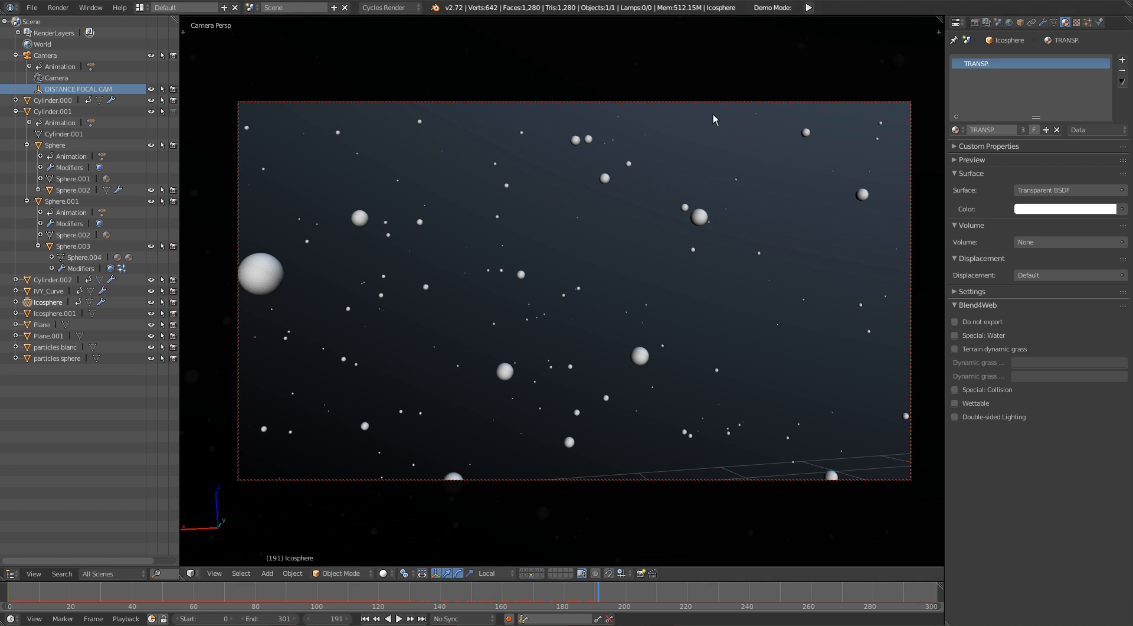
left_click(1077, 22)
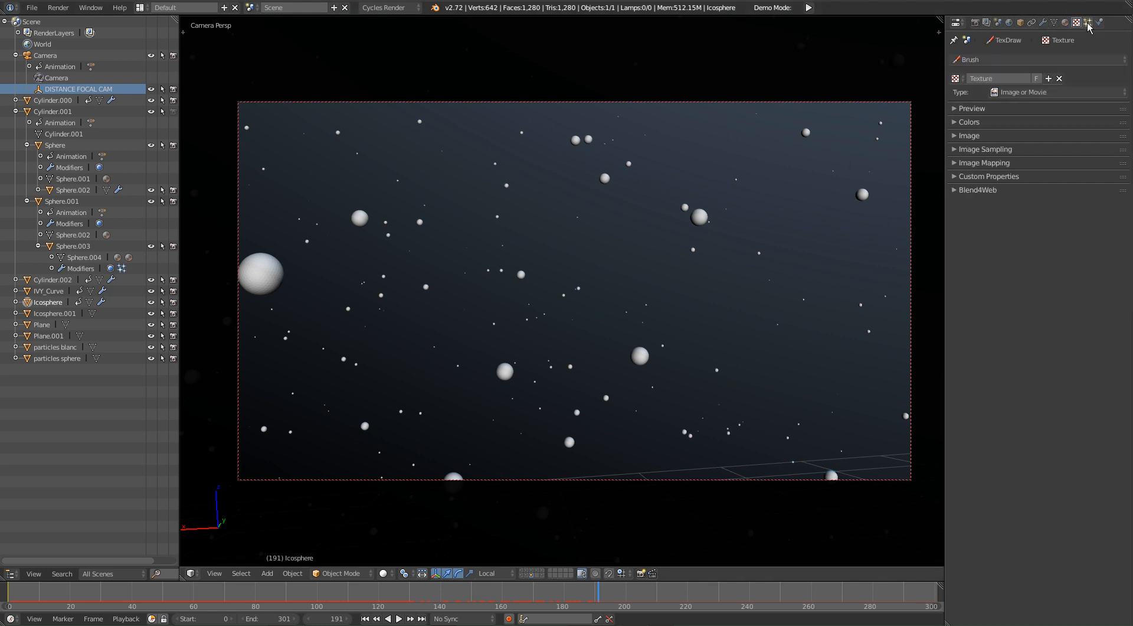
left_click(1088, 22)
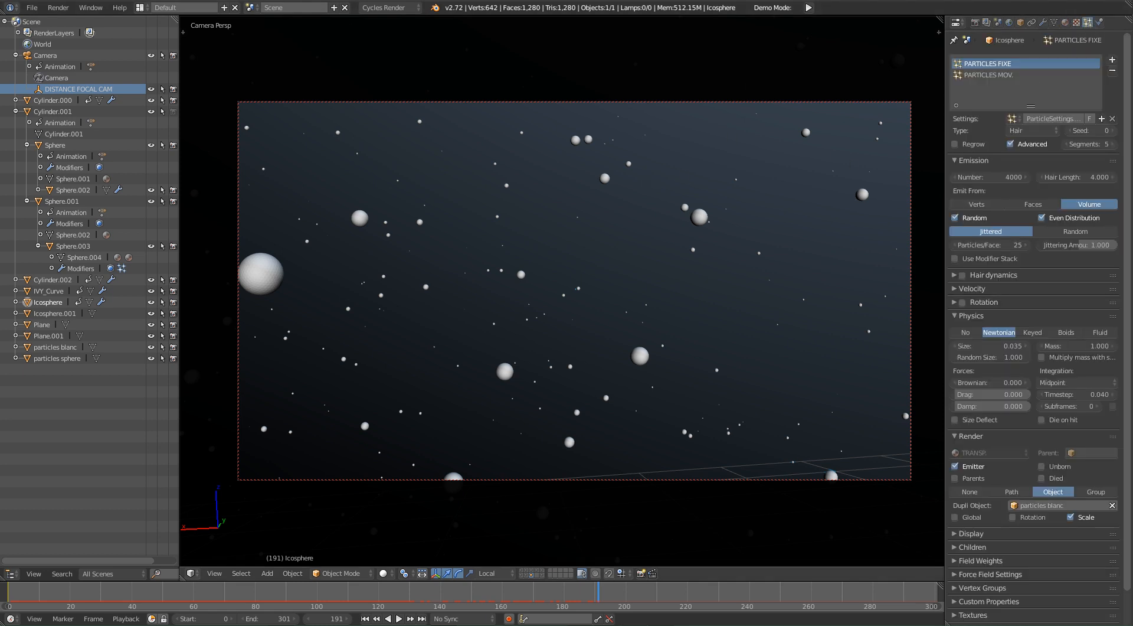
Step: Switch to the new empty Blender window and maximize it
left_click_drag(0, 10, 546, 163)
left_click_drag(546, 0, 0, 0)
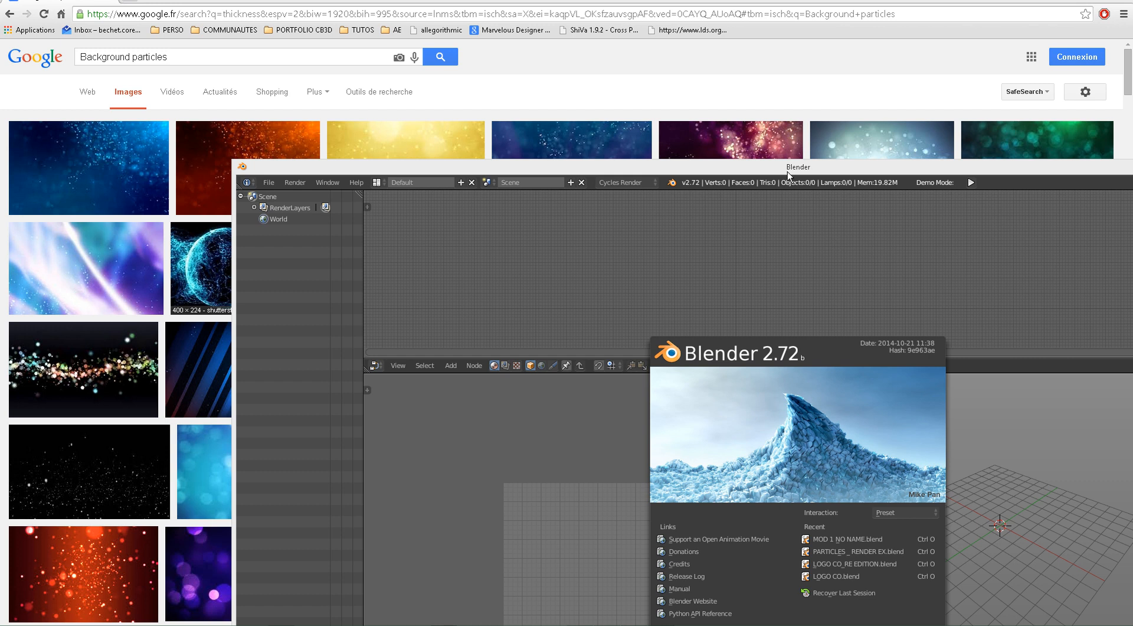
left_click_drag(788, 172, 569, 157)
double_click(583, 151)
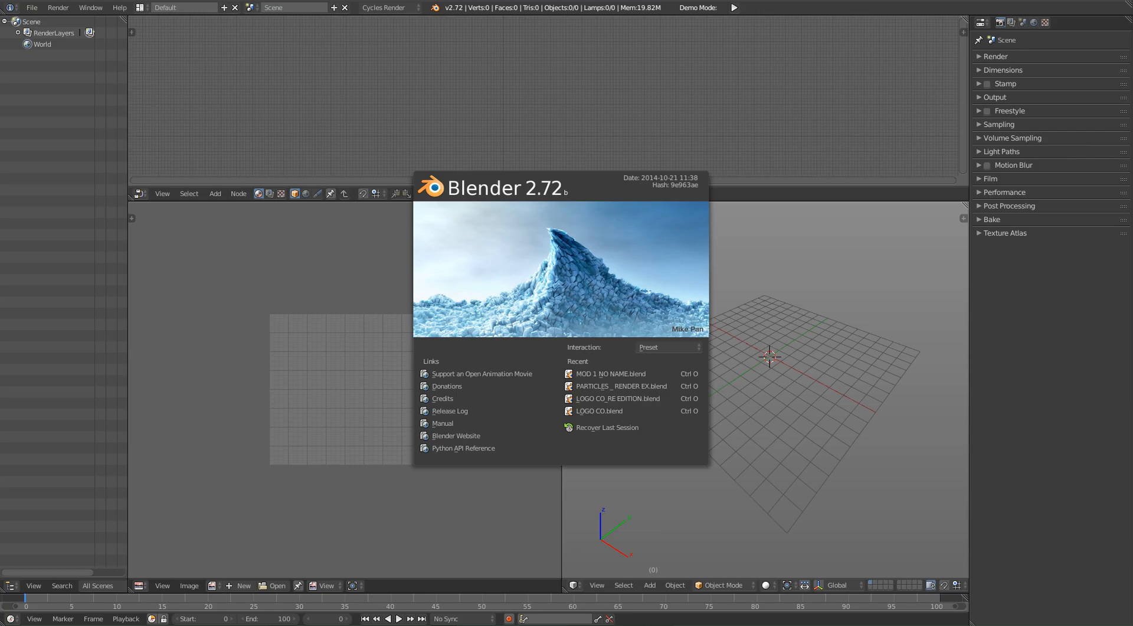
Step: Switch to the browser and watch the "Particles Flying Up" video full screen from the background particles image results
left_click(57, 625)
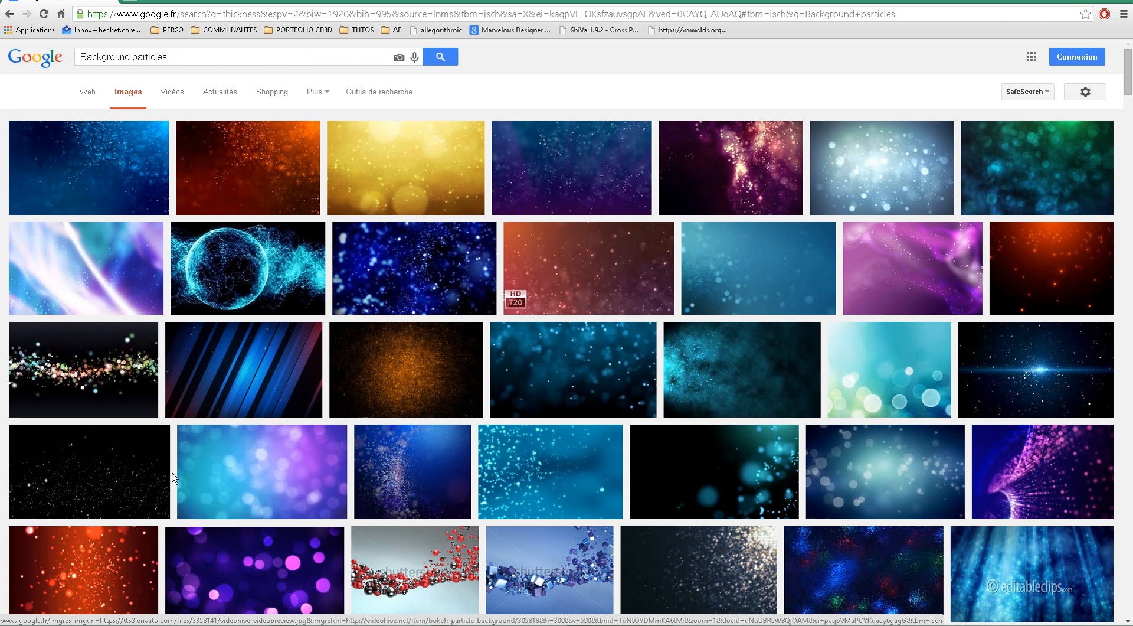
left_click(111, 472)
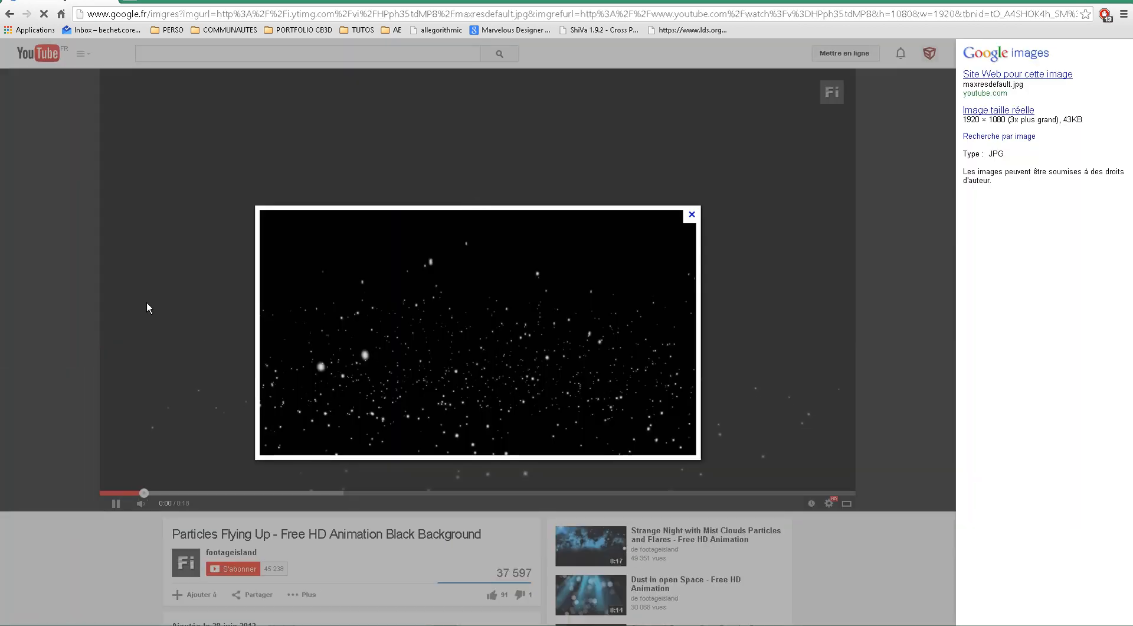
left_click(147, 306)
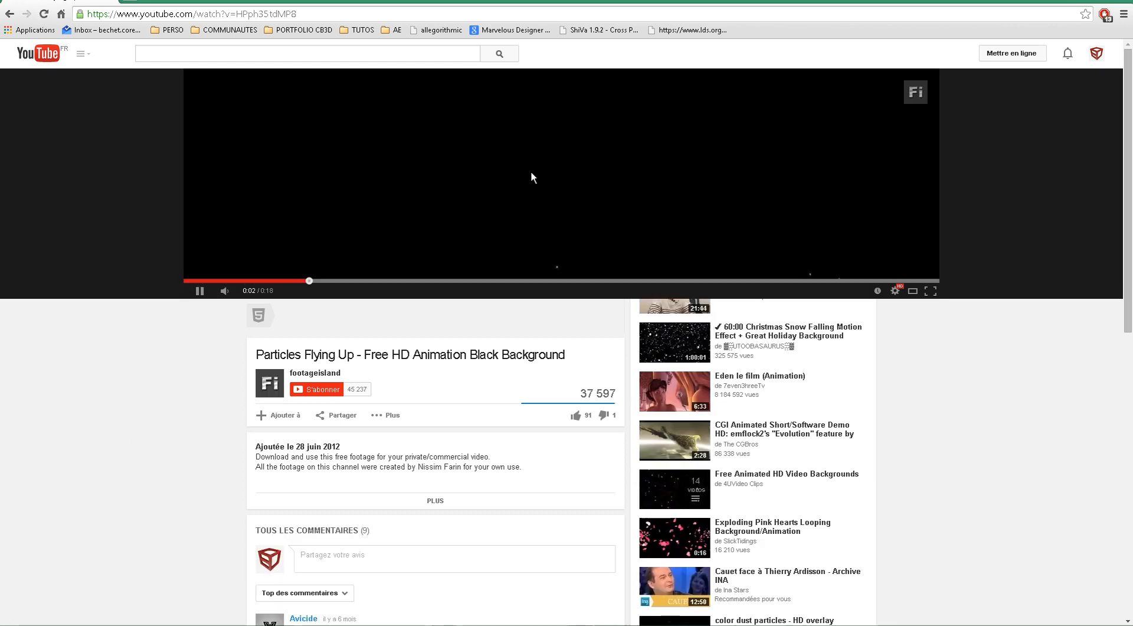
double_click(507, 189)
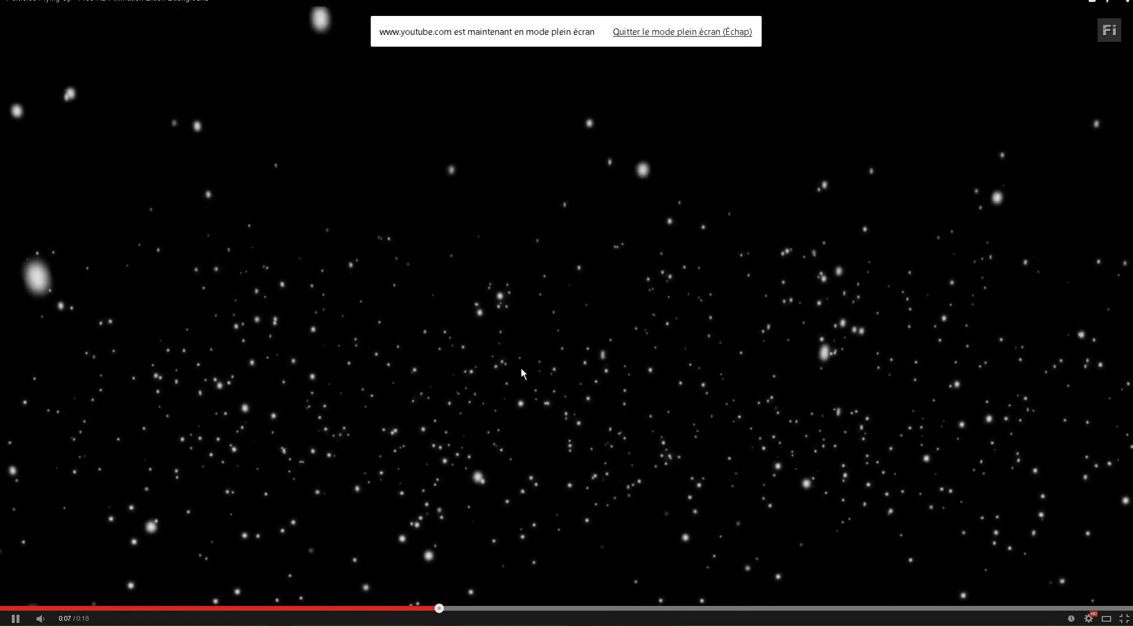
double_click(521, 373)
key("space")
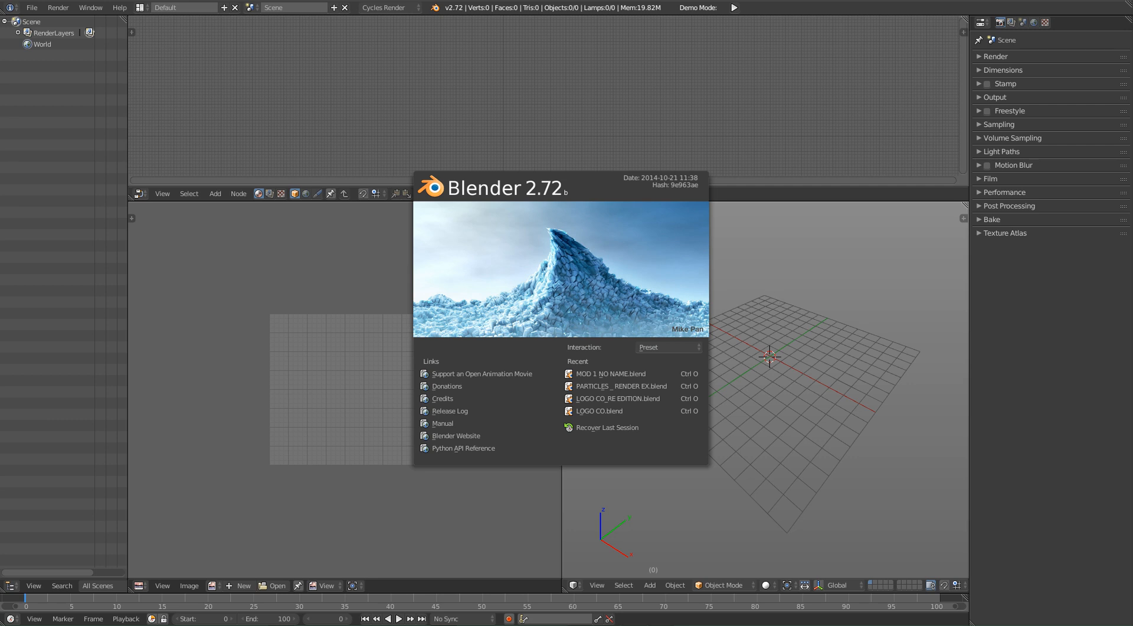
Step: Return to the empty Blender scene and add an ico sphere mesh at the origin
left_click(788, 281)
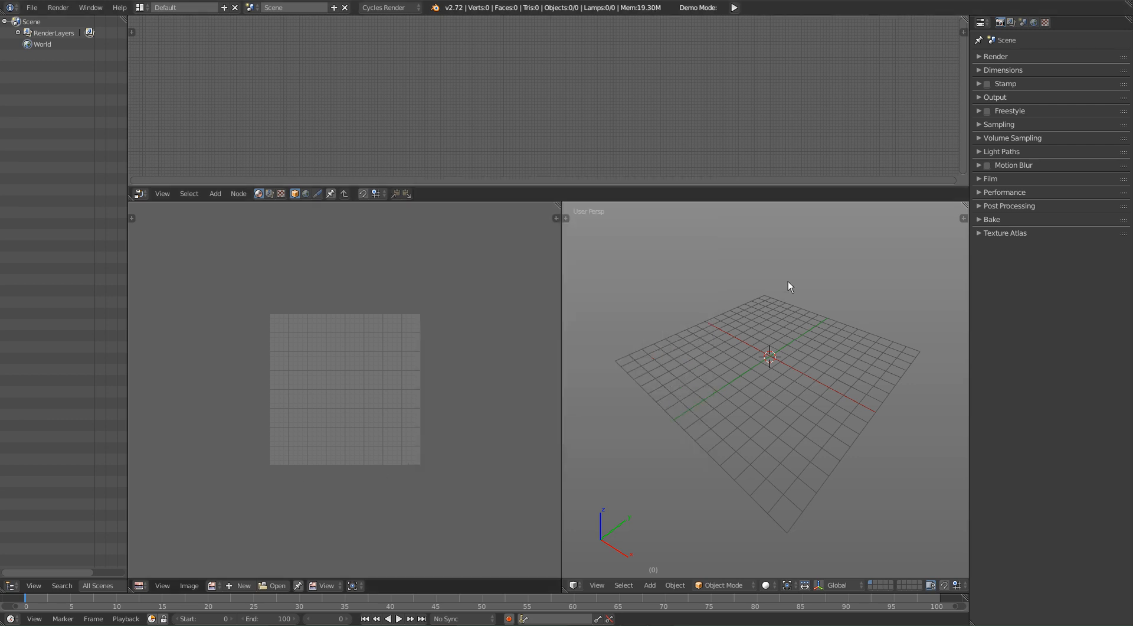
middle_click_drag(794, 398, 735, 344)
key("shift+a")
mouse_move(734, 338)
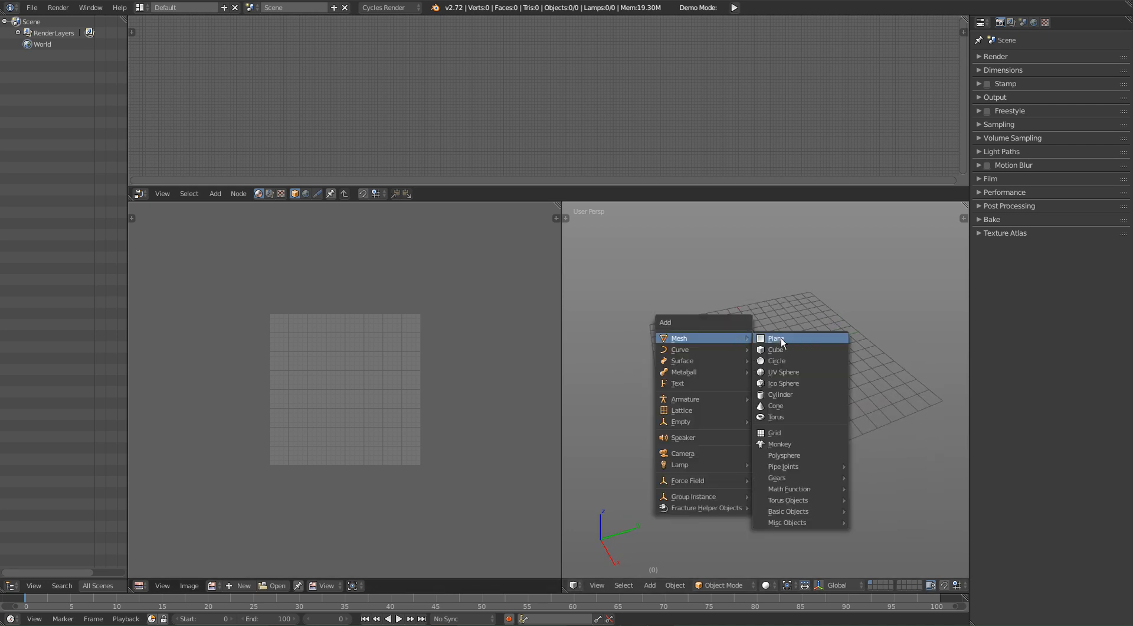
left_click(791, 381)
scroll(758, 415, "up", 3)
middle_click_drag(770, 353, 732, 365, "shift")
Step: Set the new ico sphere's subdivisions to 5
key("F6")
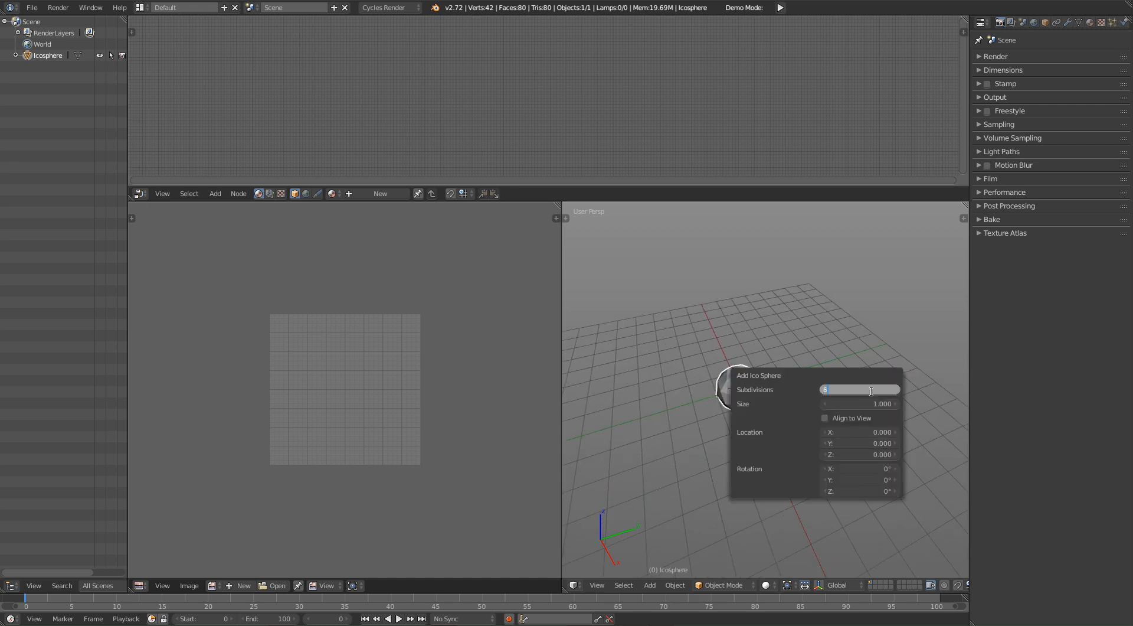
key("Return")
left_click(872, 391)
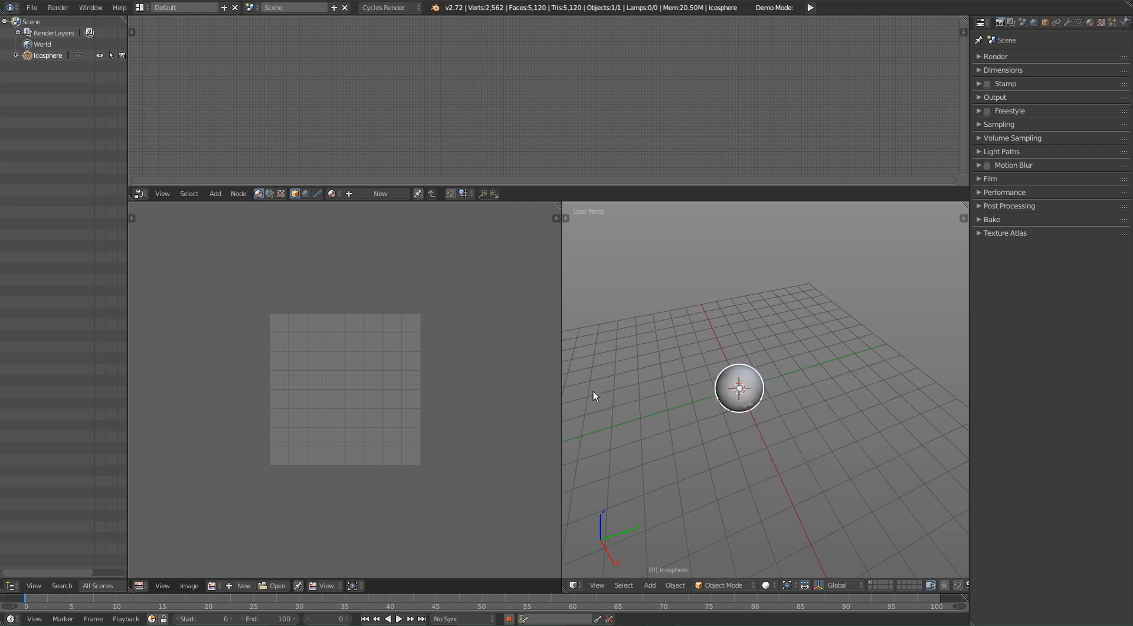
Step: Scale the ico sphere up by a factor of 5
type("s5")
key("Return")
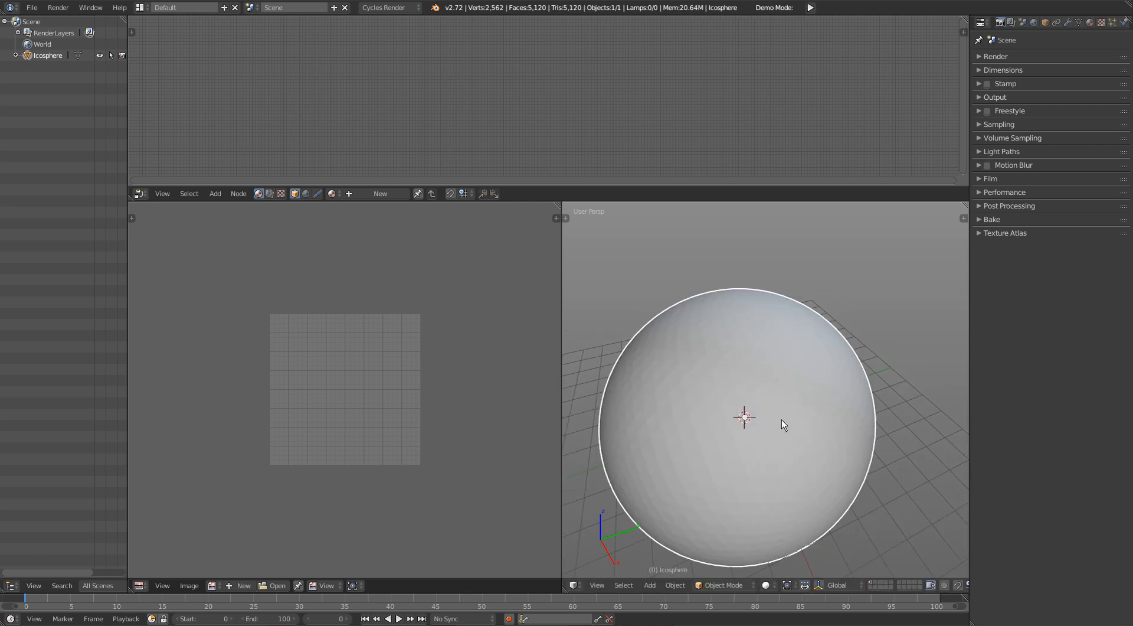
scroll(762, 355, "down", 5)
middle_click_drag(749, 398, 831, 360)
Step: Show the sphere's viewport properties, collapse the BMax Panel section, and check the scale and dimensions
key("n")
scroll(929, 437, "down", 12)
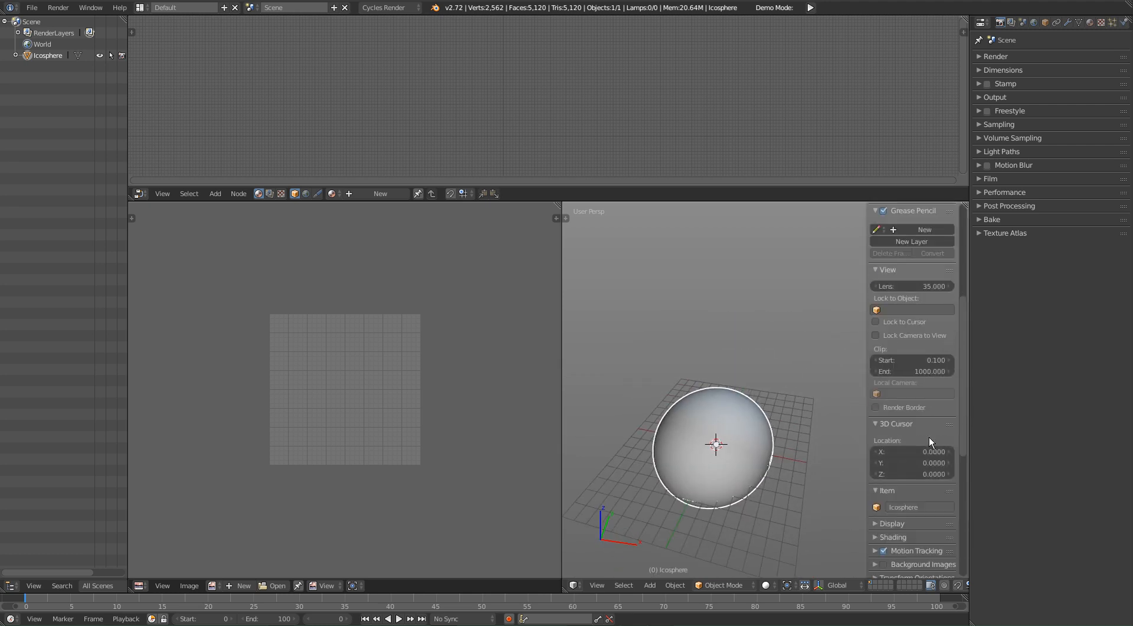
scroll(927, 523, "down", 4)
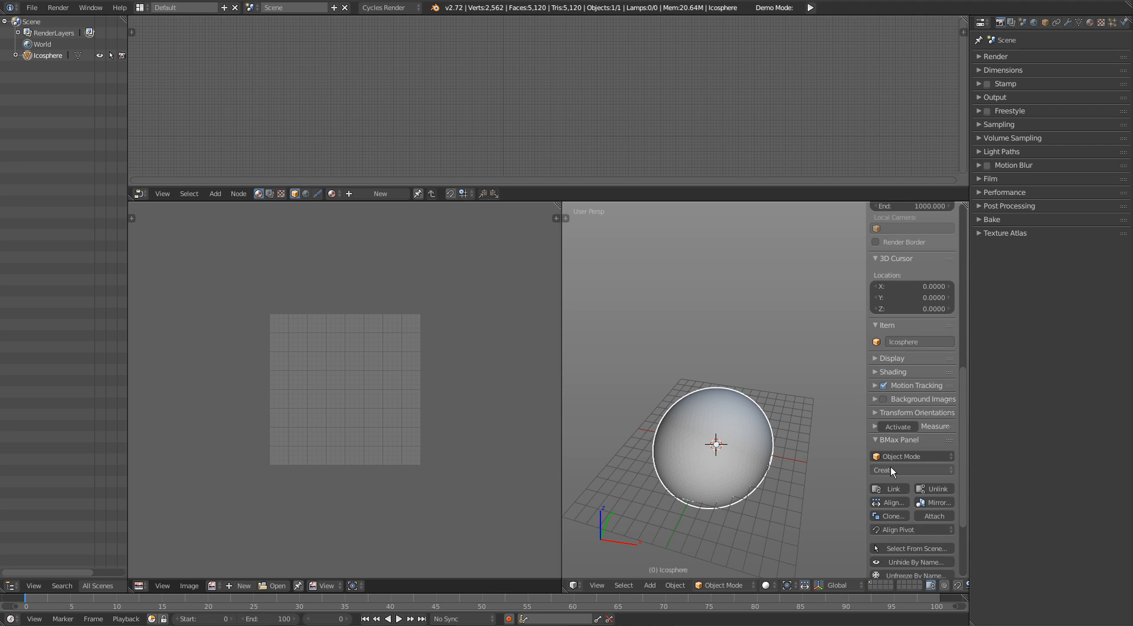
left_click(910, 440)
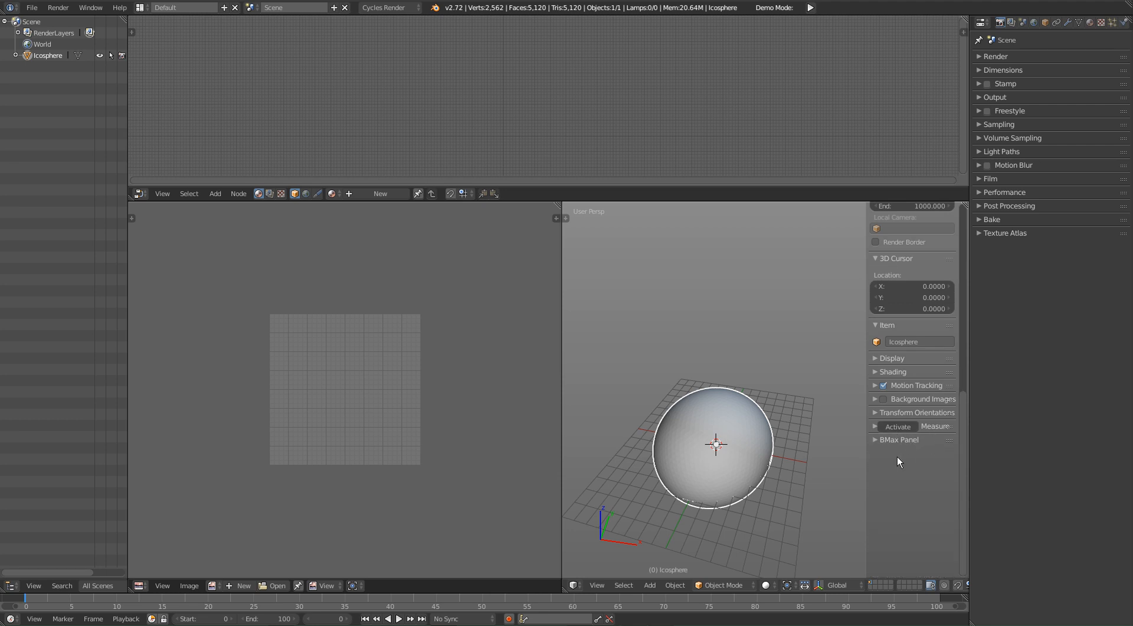
scroll(894, 416, "up", 10)
scroll(894, 416, "up", 4)
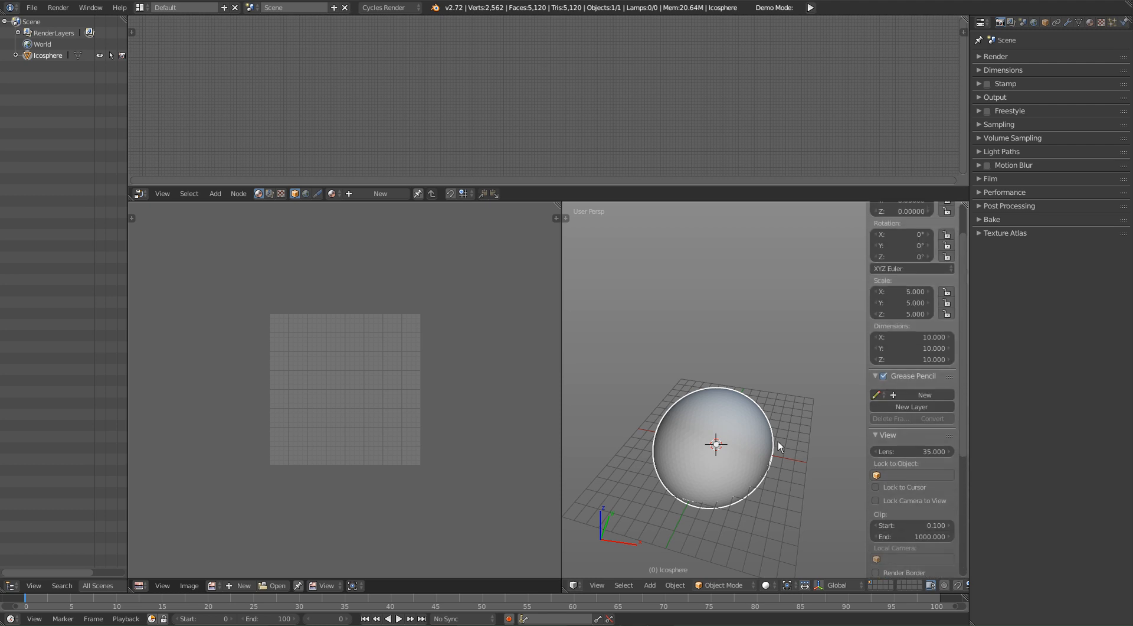
Step: Maximize the 3D viewport with its properties hidden and apply Shade Smooth to the ico sphere
key("ctrl+space")
key("n")
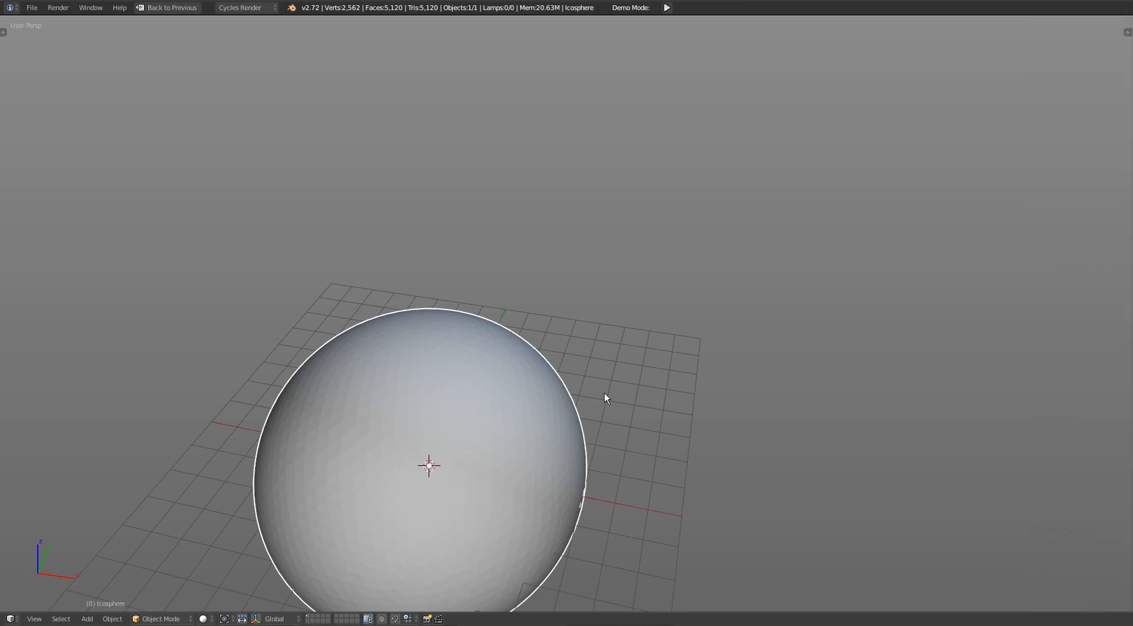
middle_click_drag(400, 402, 696, 250, "shift")
scroll(697, 250, "up", 5)
scroll(681, 285, "down", 2)
middle_click_drag(886, 442, 693, 321, "shift")
key("space")
type("shade")
key("Down")
key("Return")
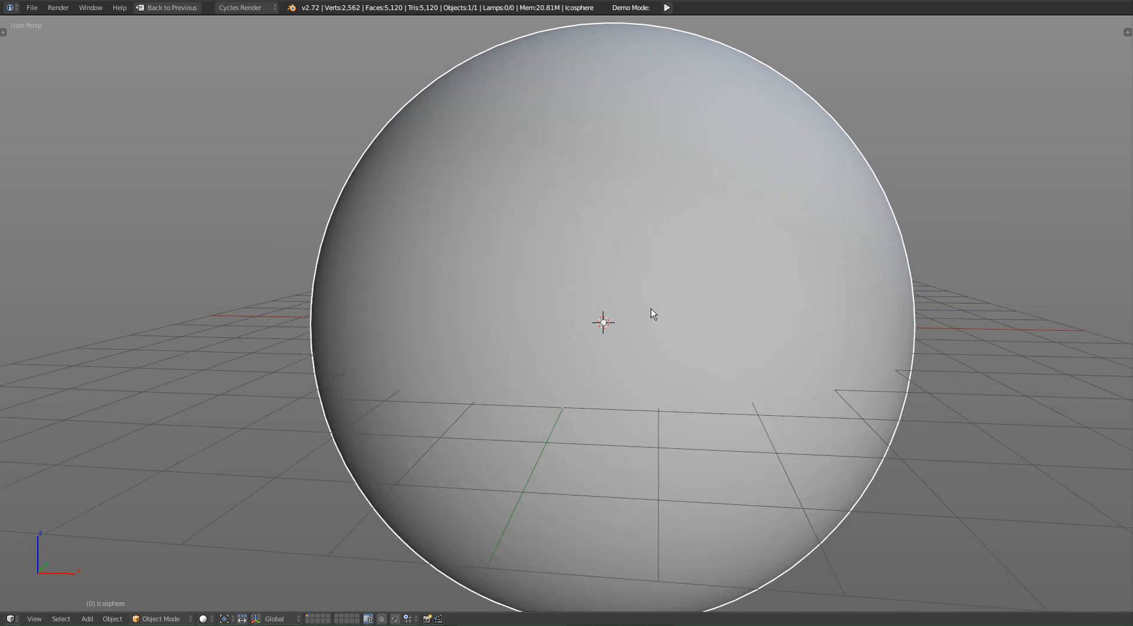
Step: Show the viewport's tool shelf, inspect the smoothed surface, and restore the multi-editor layout
key("t")
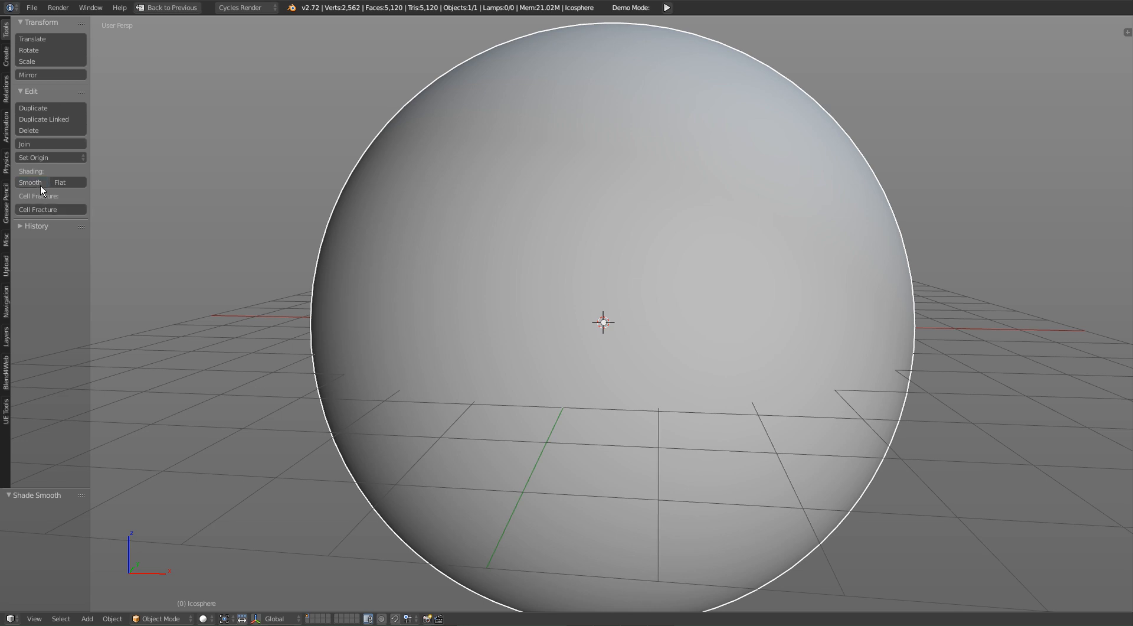
scroll(586, 352, "up", 6)
scroll(586, 353, "down", 4)
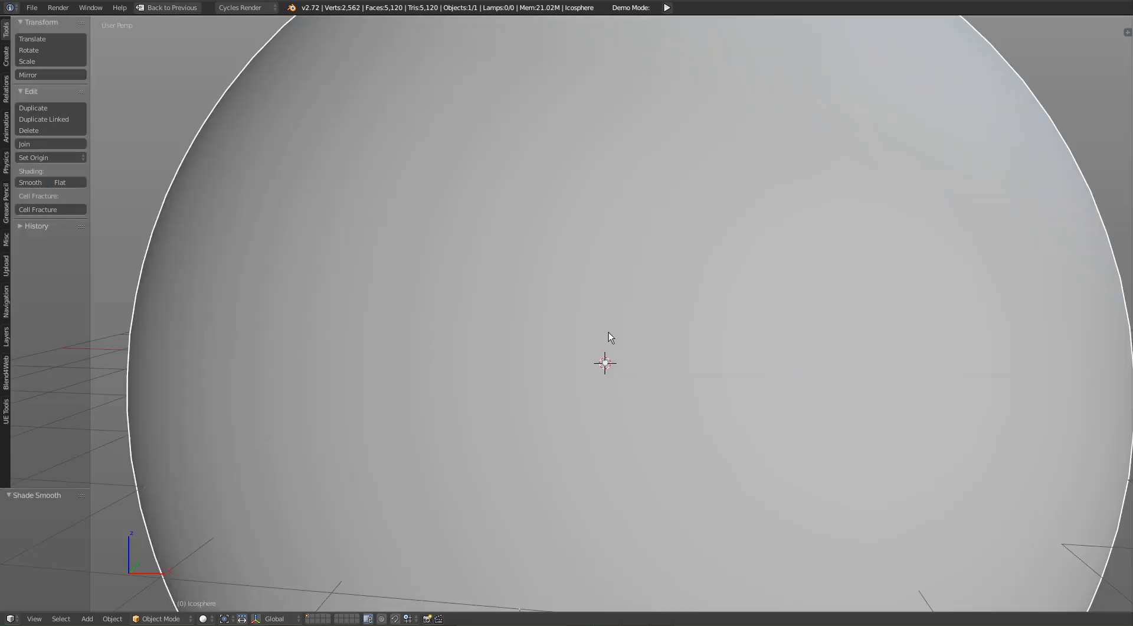
key("Tab")
key("Tab")
key("ctrl+Up")
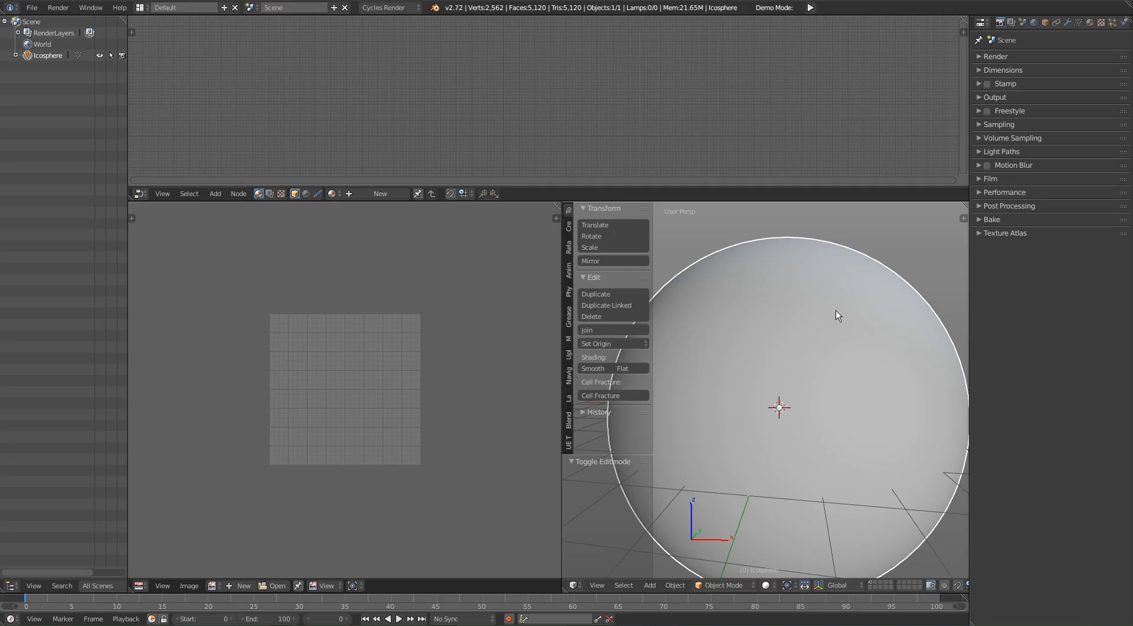
Step: Add a particle system to the ico sphere and name its settings PARTICLES STATIC
left_click(1113, 23)
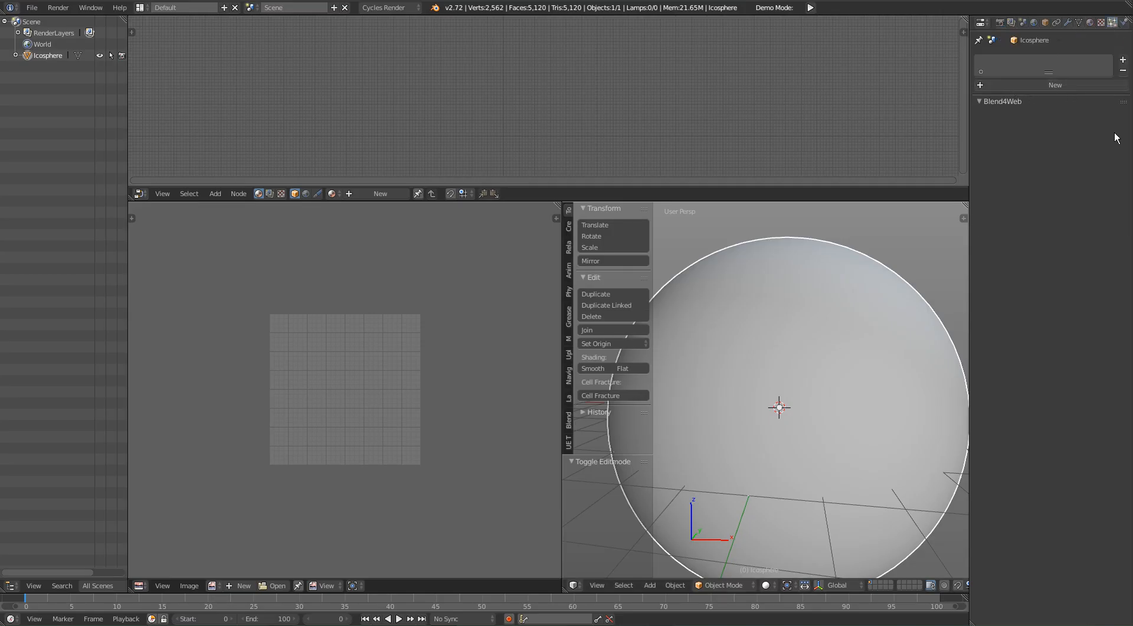
left_click(1049, 88)
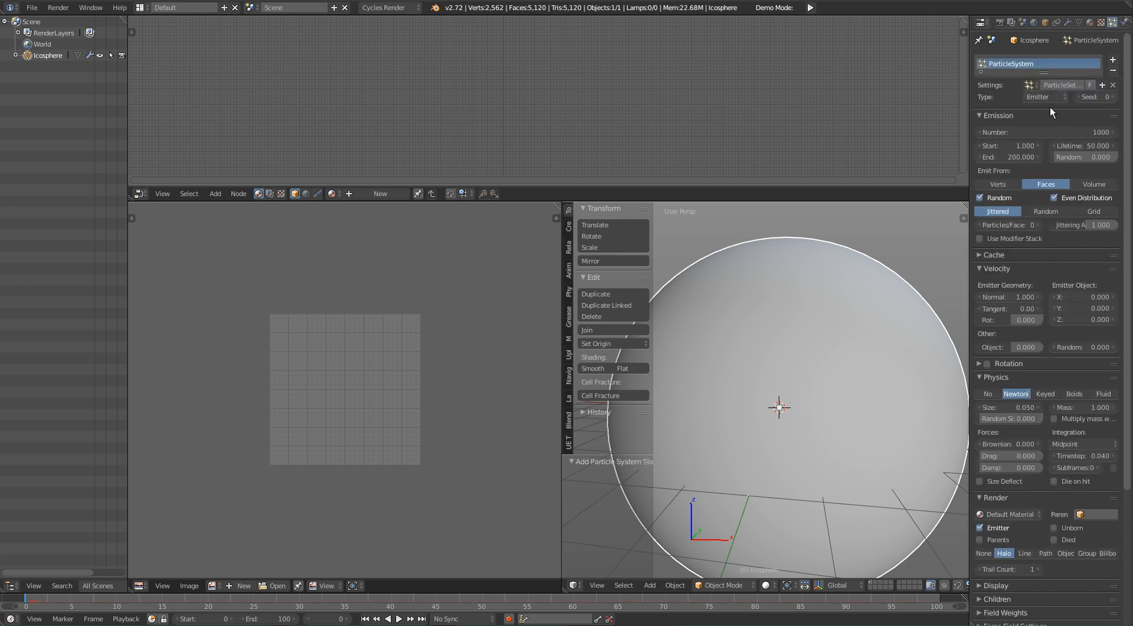
left_click(1061, 82)
type("PA")
type("RTICLES STATIO")
key("Return")
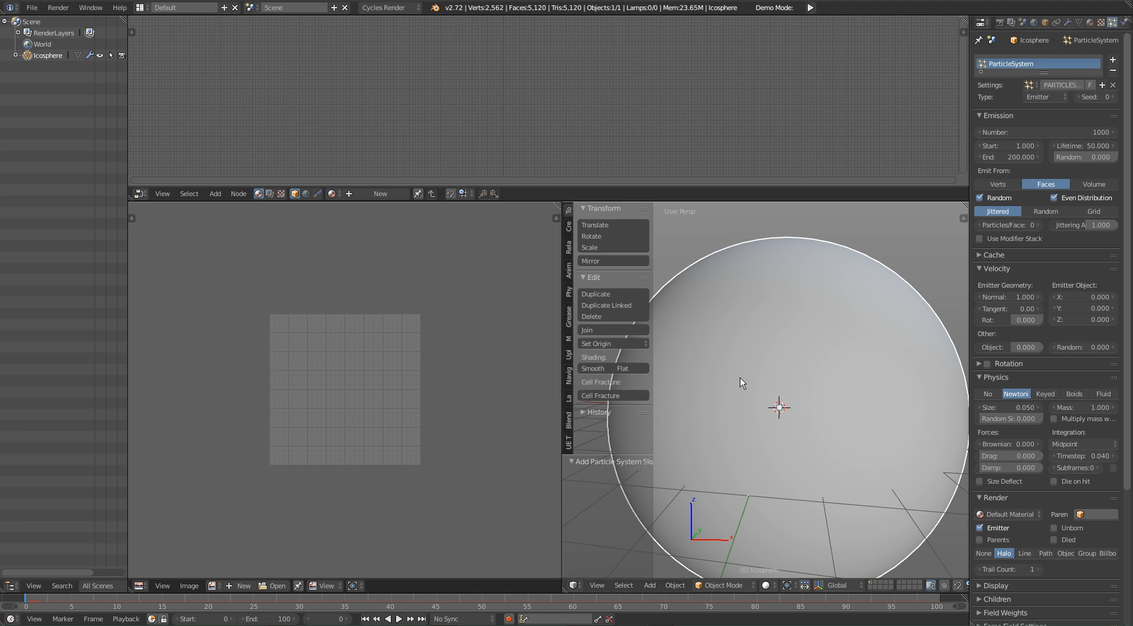
Step: Widen the 3D viewport and join the image editor area into it
scroll(741, 381, "down", 2)
left_click_drag(564, 345, 251, 339)
key("space")
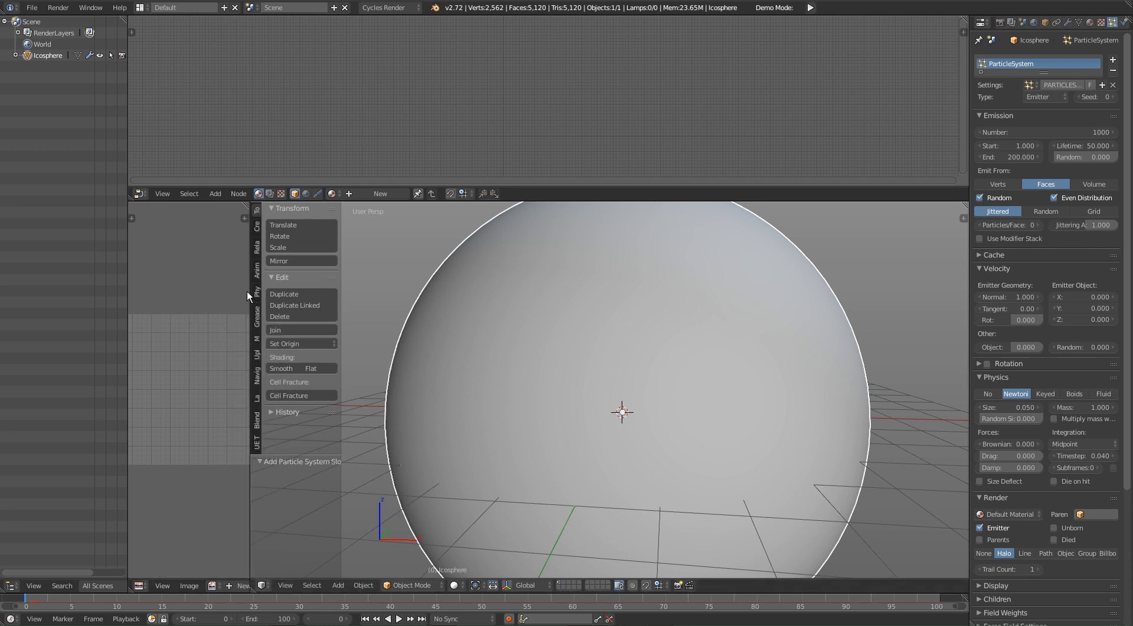
right_click(249, 291)
left_click(201, 300)
left_click(198, 304)
Step: Scrub the timeline to frame 34 to preview the particles emitted from the sphere
scroll(647, 472, "down", 1)
middle_click_drag(669, 409, 603, 373, "shift")
scroll(656, 395, "down", 1)
scroll(603, 373, "up", 3)
scroll(665, 391, "up", 6)
middle_click_drag(738, 366, 643, 416, "shift")
scroll(643, 416, "down", 10)
scroll(643, 416, "up", 3)
scroll(615, 430, "up", 2)
middle_click_drag(679, 471, 708, 418, "shift")
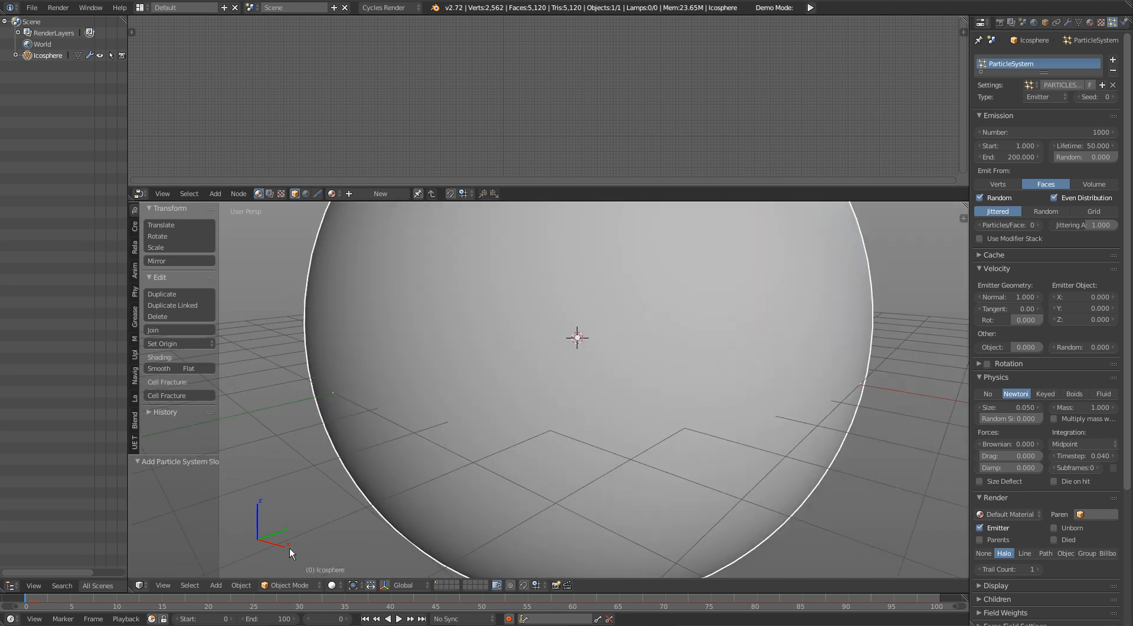
left_click_drag(72, 599, 336, 605)
scroll(650, 437, "down", 7)
middle_click_drag(706, 359, 737, 346)
Step: Widen the properties editor and change the particle system's type to Hair
left_click_drag(971, 107, 900, 109)
scroll(650, 324, "up", 4)
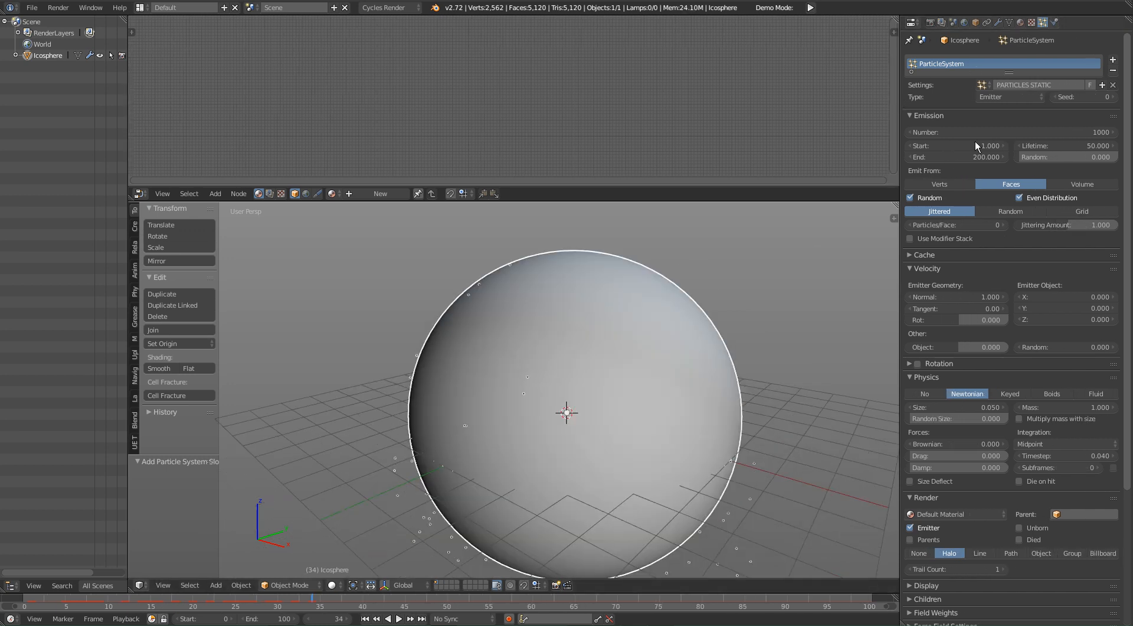
left_click(1023, 94)
left_click(1003, 74)
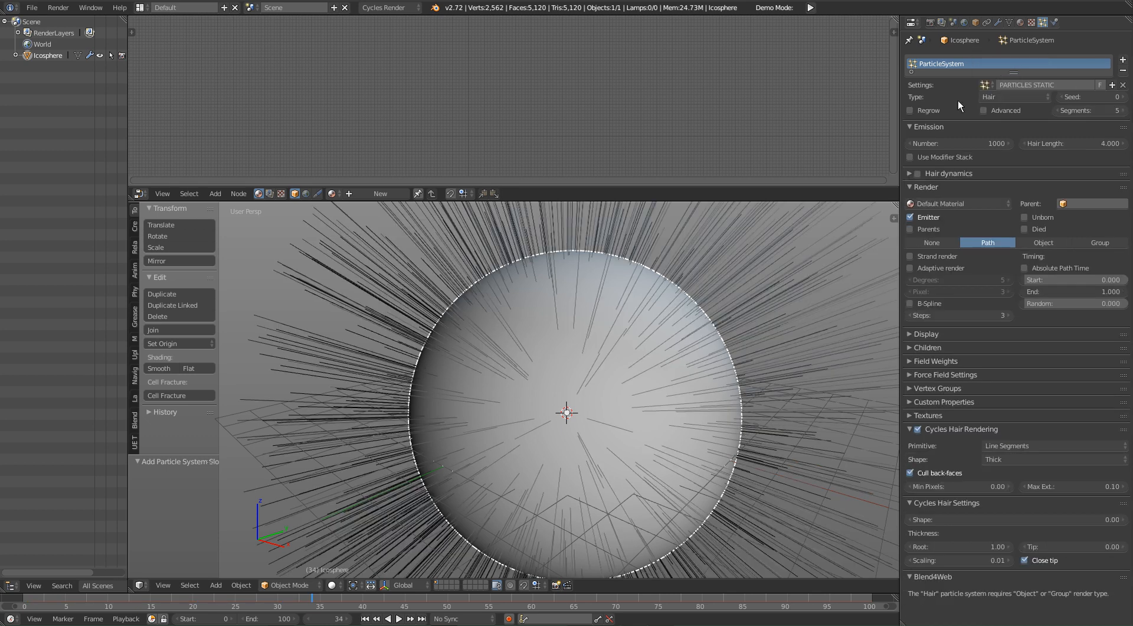
middle_click_drag(515, 388, 558, 350)
key("Right")
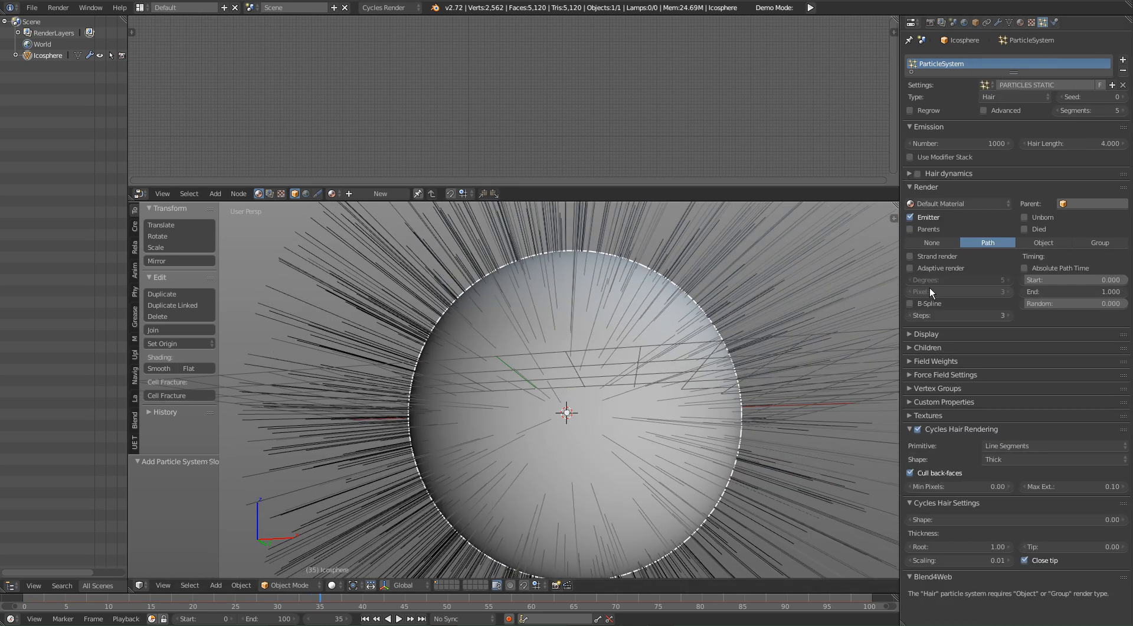
Step: Enable the Advanced hair settings and set the particles to emit from Volume
left_click(1009, 111)
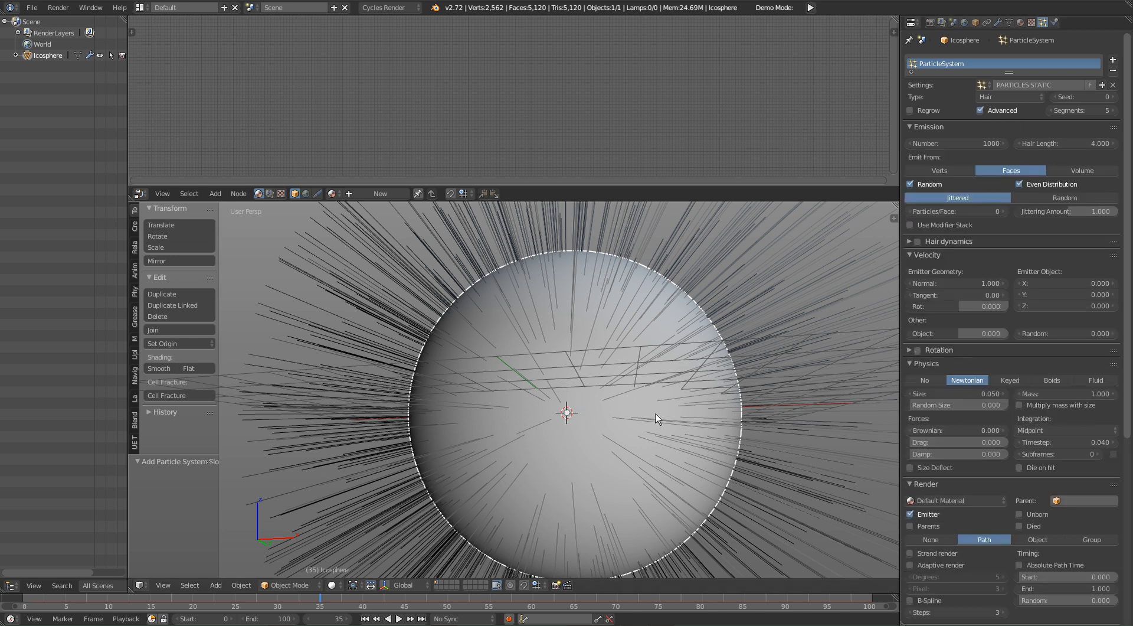
middle_click_drag(582, 461, 605, 424, "shift")
scroll(605, 424, "down", 2)
scroll(1003, 553, "down", 6)
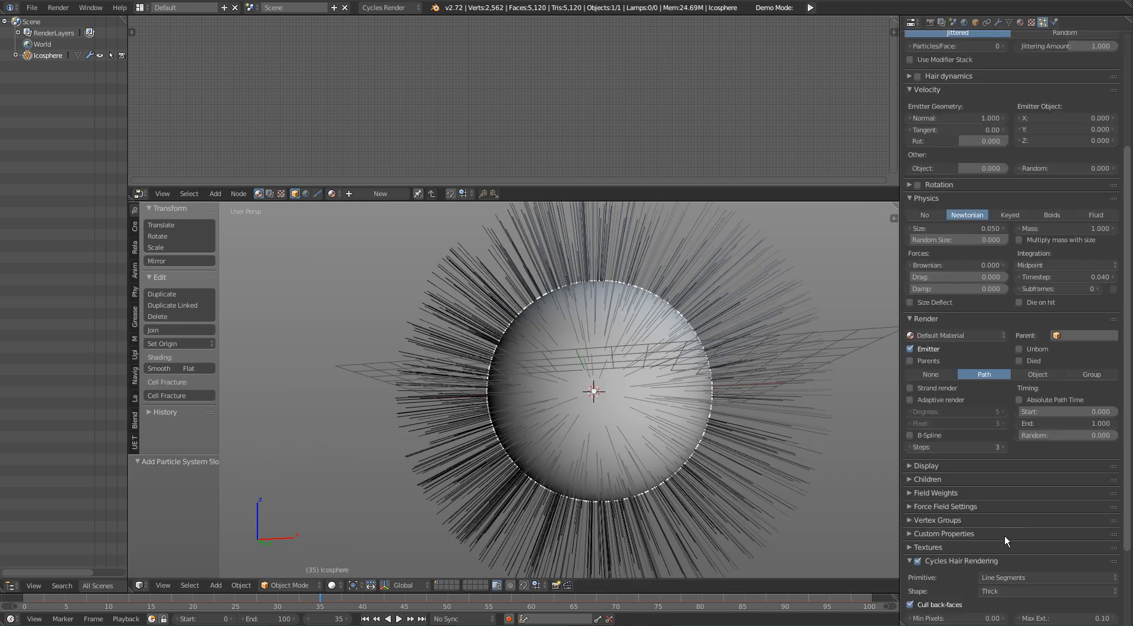
scroll(1007, 541, "up", 4)
middle_click_drag(785, 427, 620, 405)
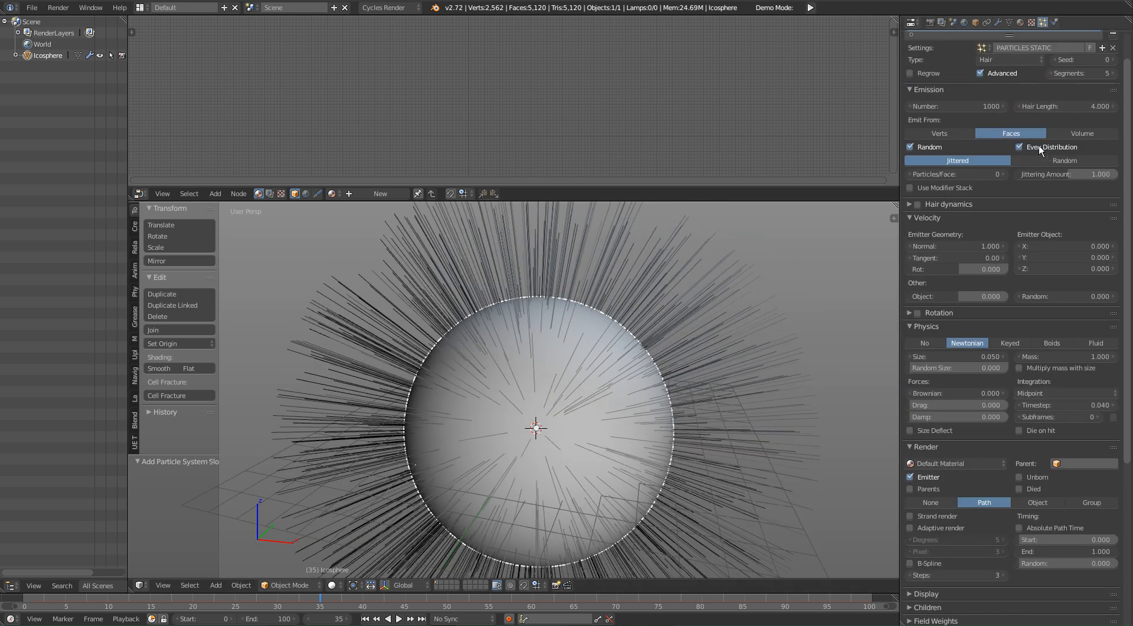
left_click(1093, 133)
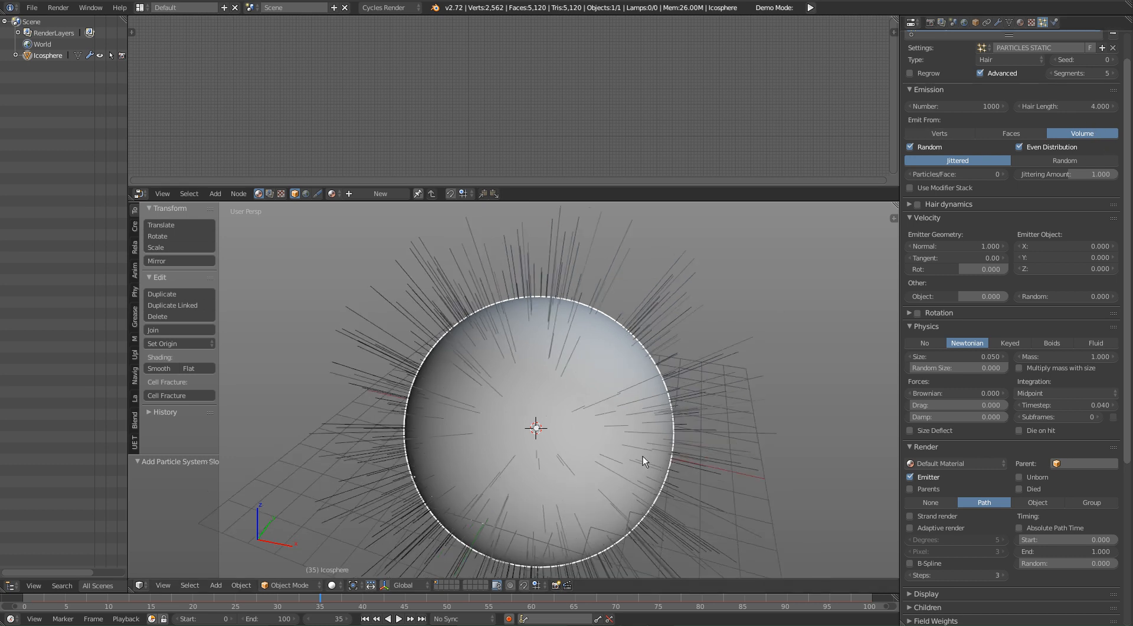
Step: Examine the volume-emitted hair strands from inside and outside the sphere
scroll(641, 457, "up", 10)
scroll(614, 427, "down", 6)
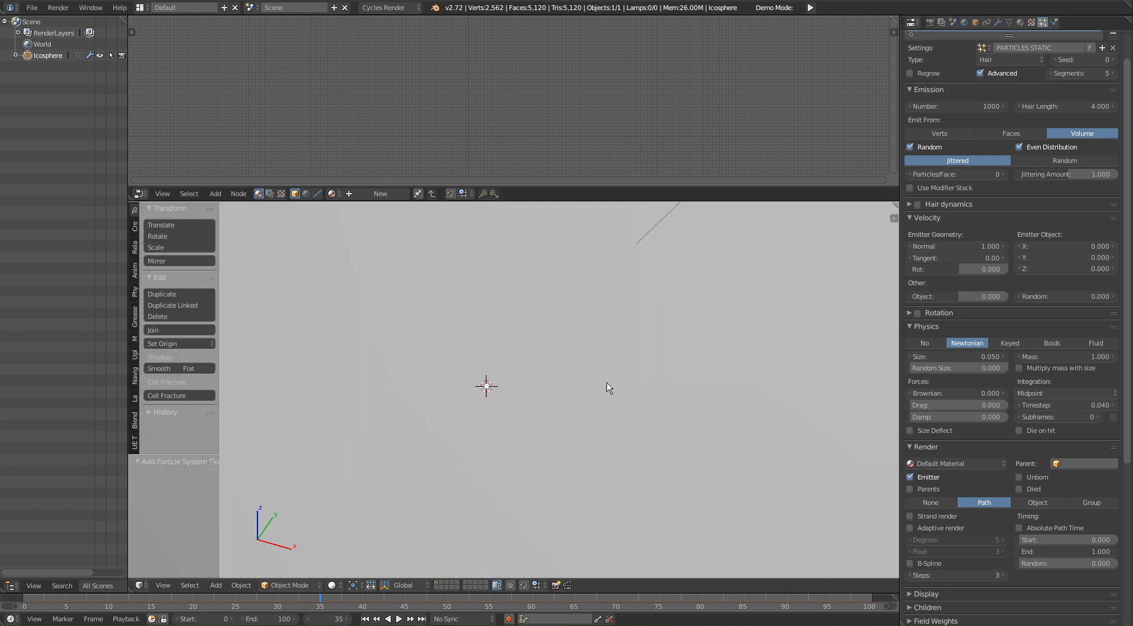
scroll(540, 445, "up", 4)
key("Left")
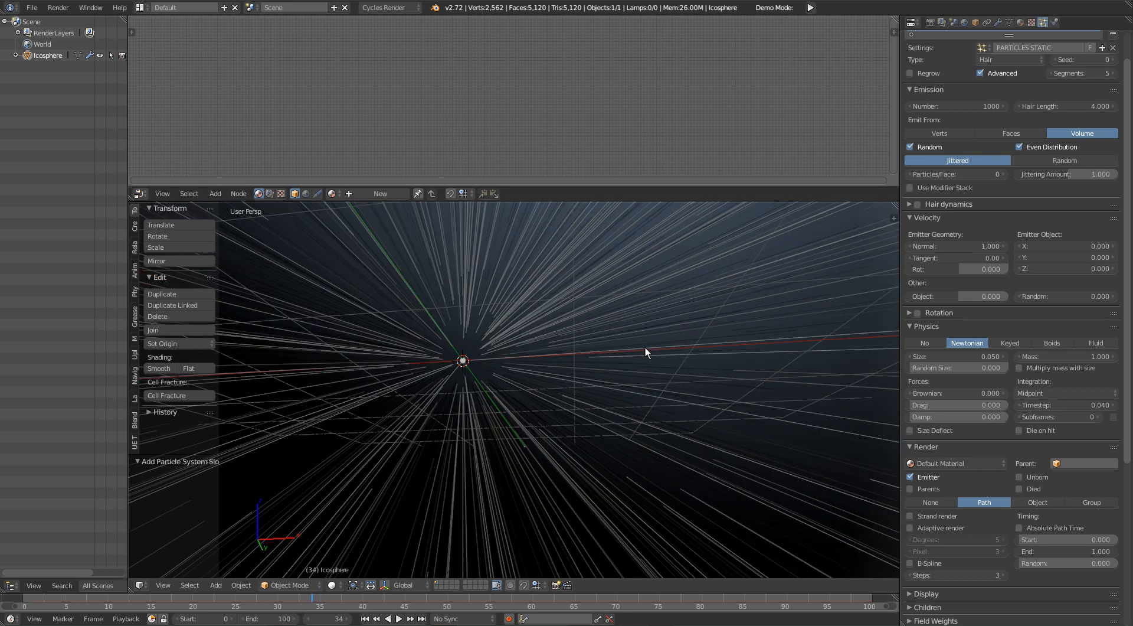
scroll(646, 347, "down", 6)
scroll(731, 422, "down", 2)
middle_click_drag(460, 418, 579, 366)
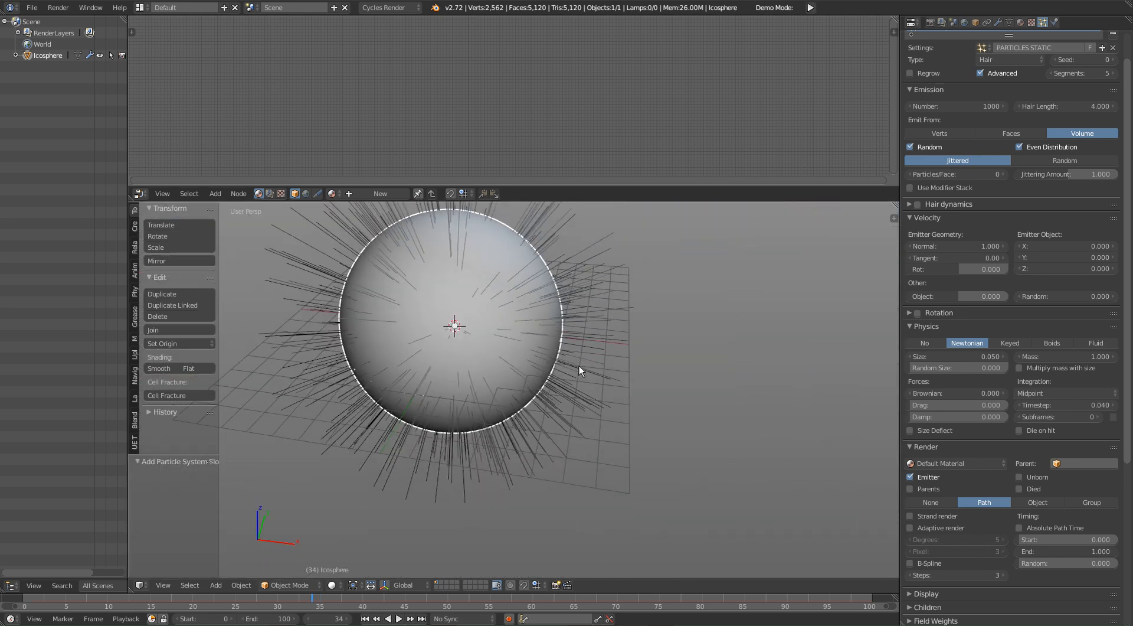
Step: Add a second ico sphere and move it beside the large one, about 9.8 along X and -1.5 along Y
key("shift+a")
mouse_move(579, 365)
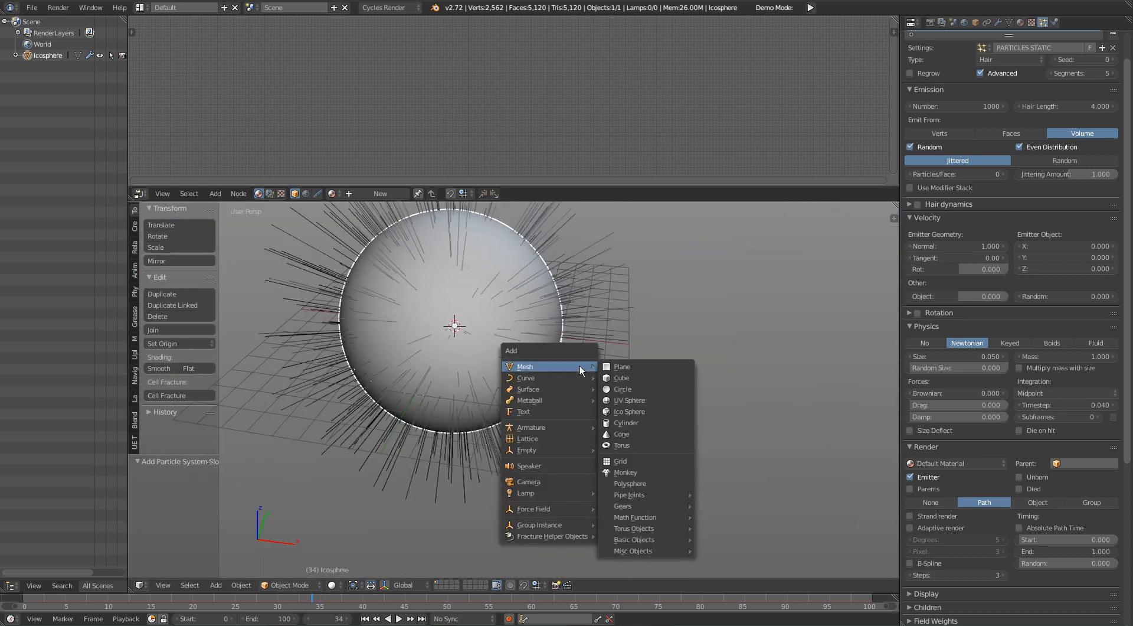
left_click(640, 412)
middle_click_drag(499, 398, 632, 423)
key("shift+z")
left_click(863, 467)
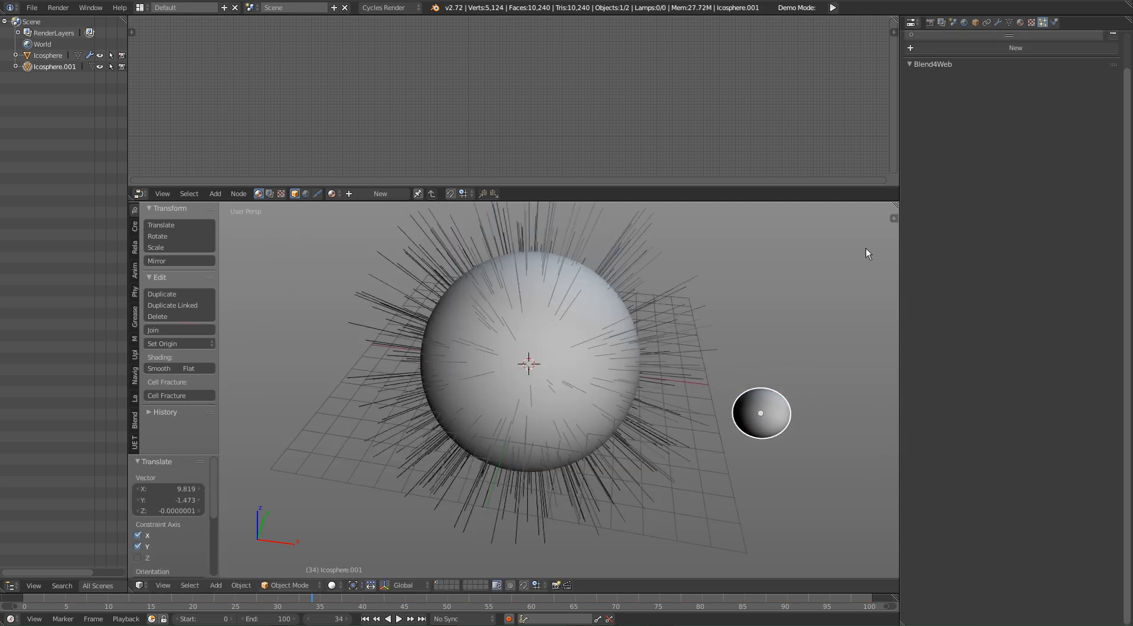
Step: Scale the second ico sphere down to about 0.155 and apply its rotation and scale with Reset XForm
key("s")
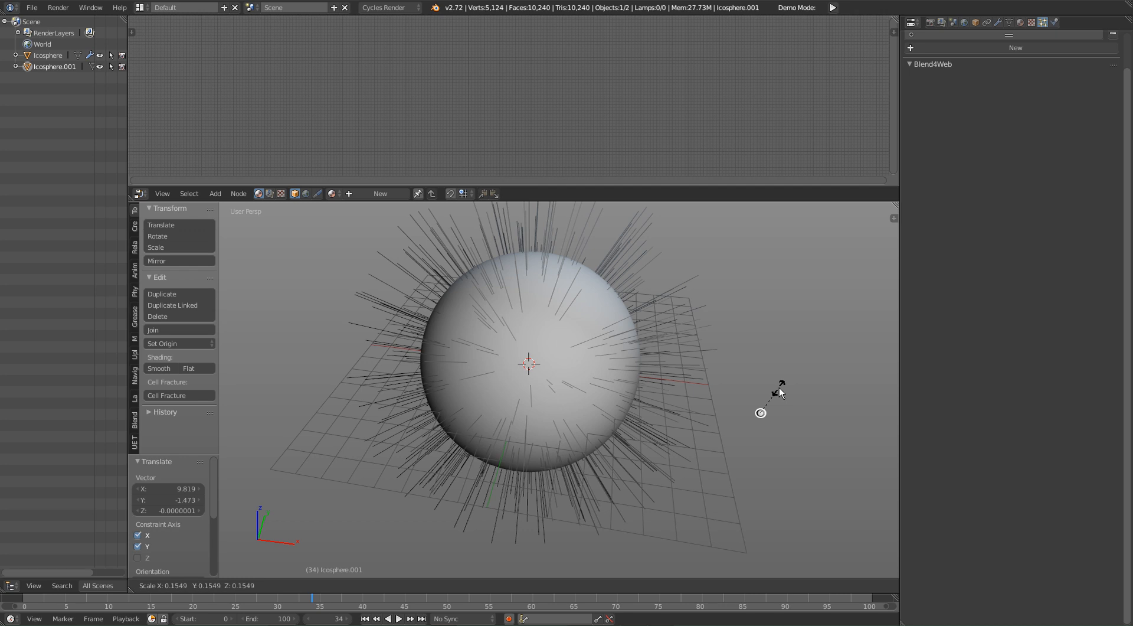
left_click(777, 390)
right_click(770, 364)
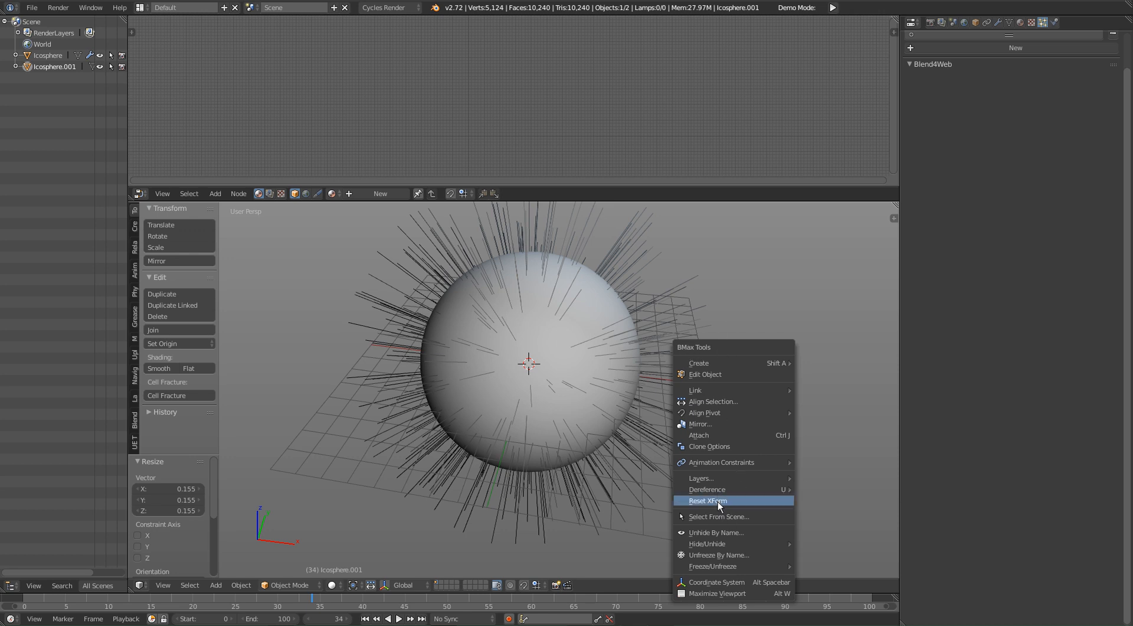
left_click(718, 501)
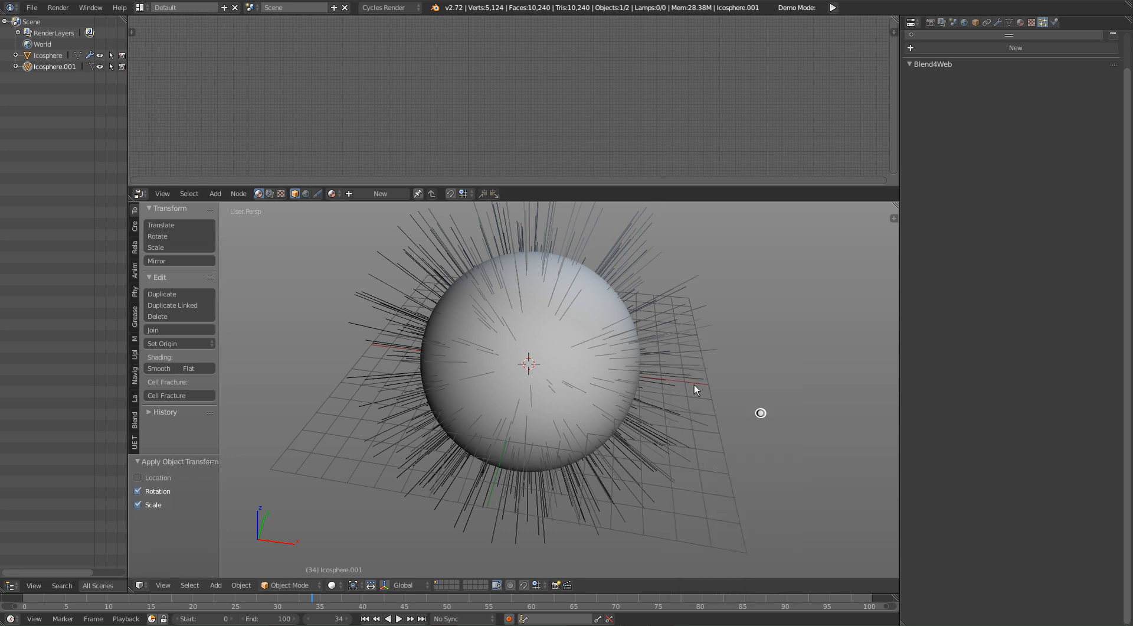
scroll(690, 429, "up", 4)
middle_click_drag(720, 433, 713, 454, "shift")
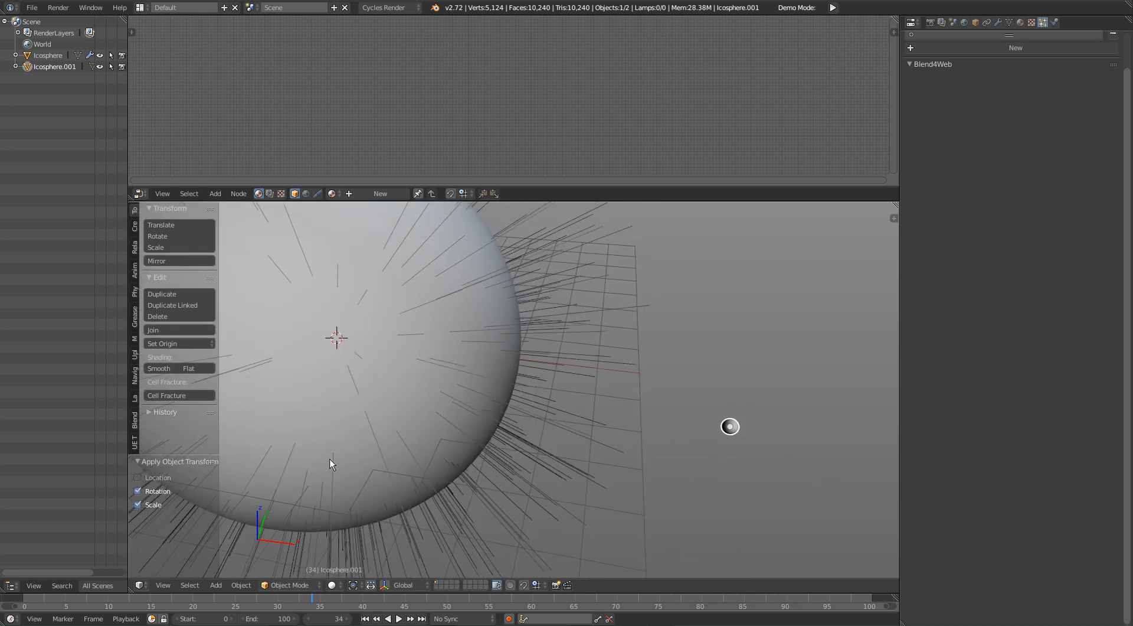
middle_click_drag(597, 454, 743, 412)
middle_click_drag(1093, 336, 1093, 355)
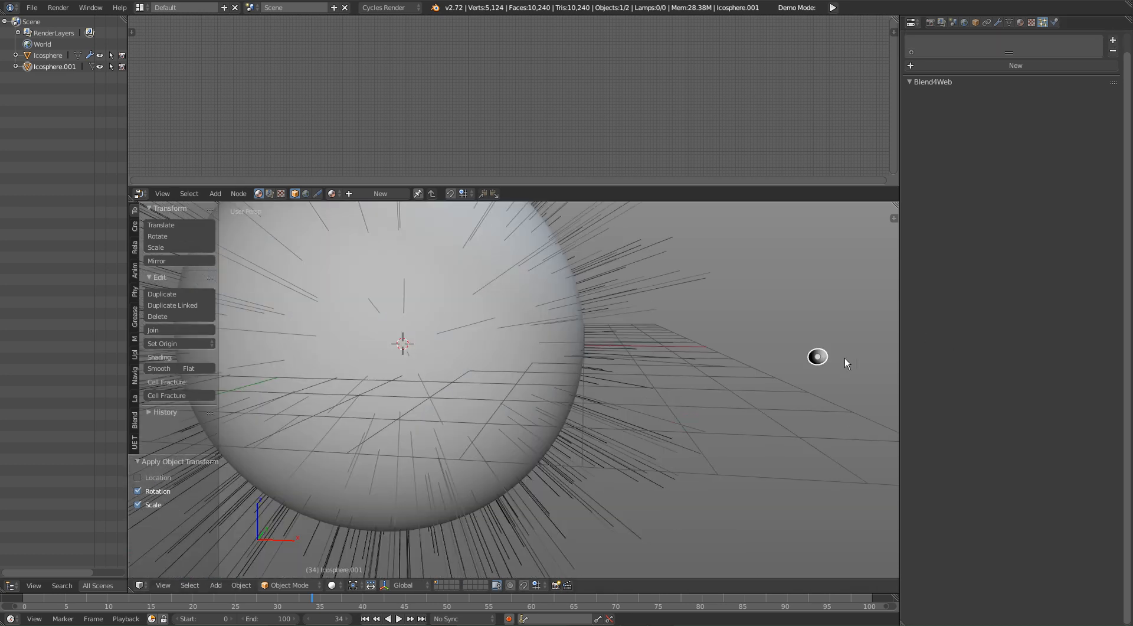
middle_click_drag(797, 366, 765, 413)
key("s")
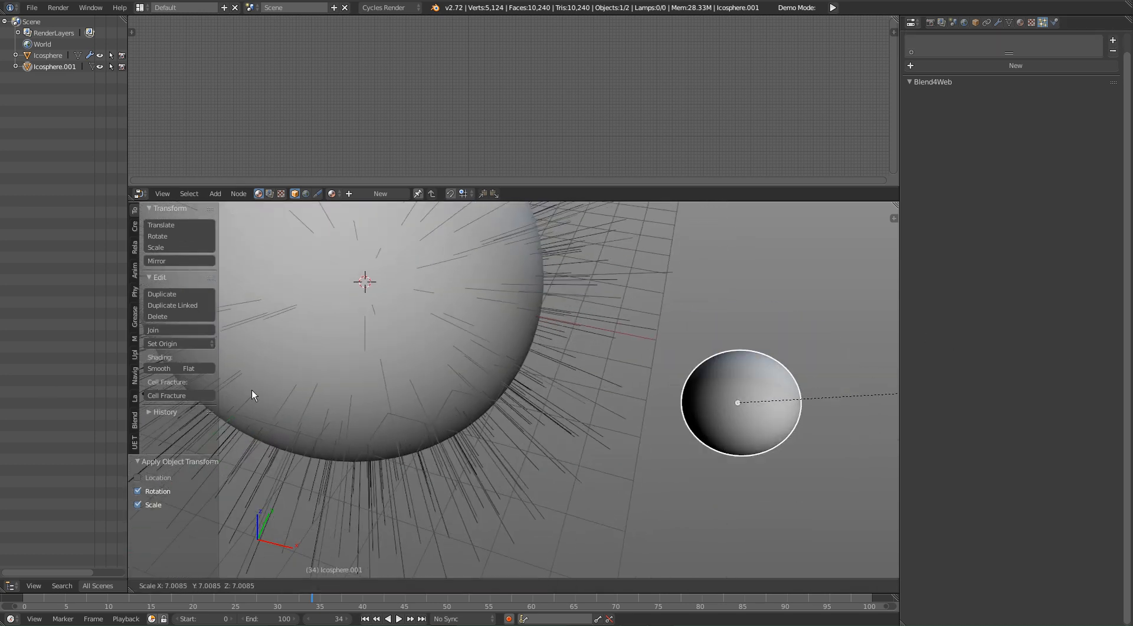
right_click(521, 448)
middle_click_drag(426, 473, 480, 491, "shift")
right_click(487, 321)
right_click(806, 426)
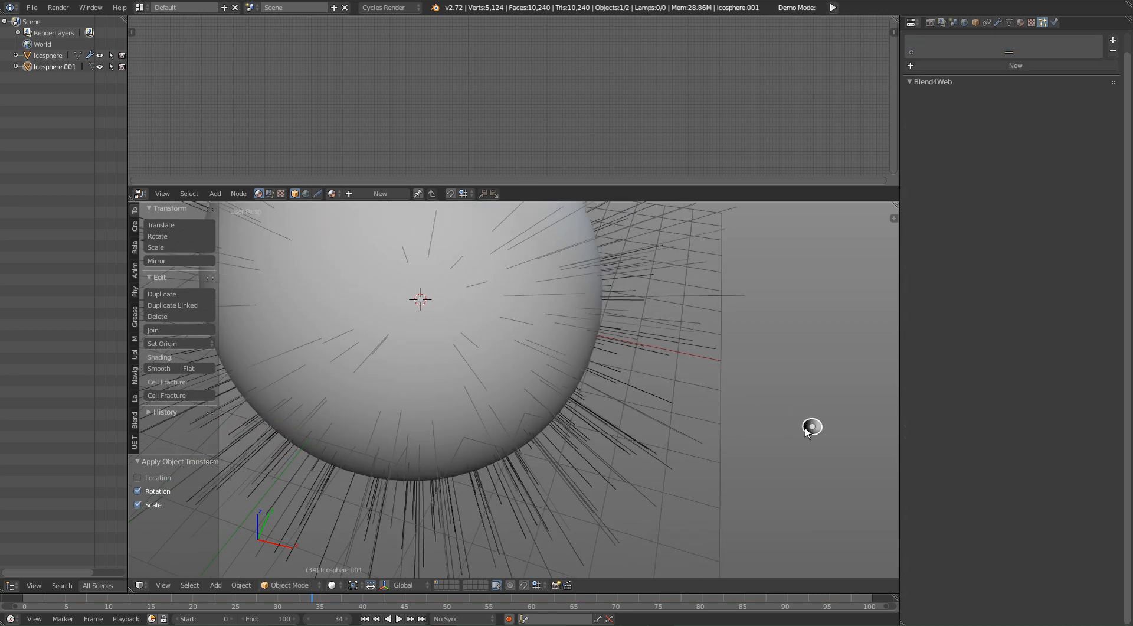
Step: Rename the small ico sphere as ICO_PARTICLES_STATIC
left_click(976, 23)
left_click(980, 60)
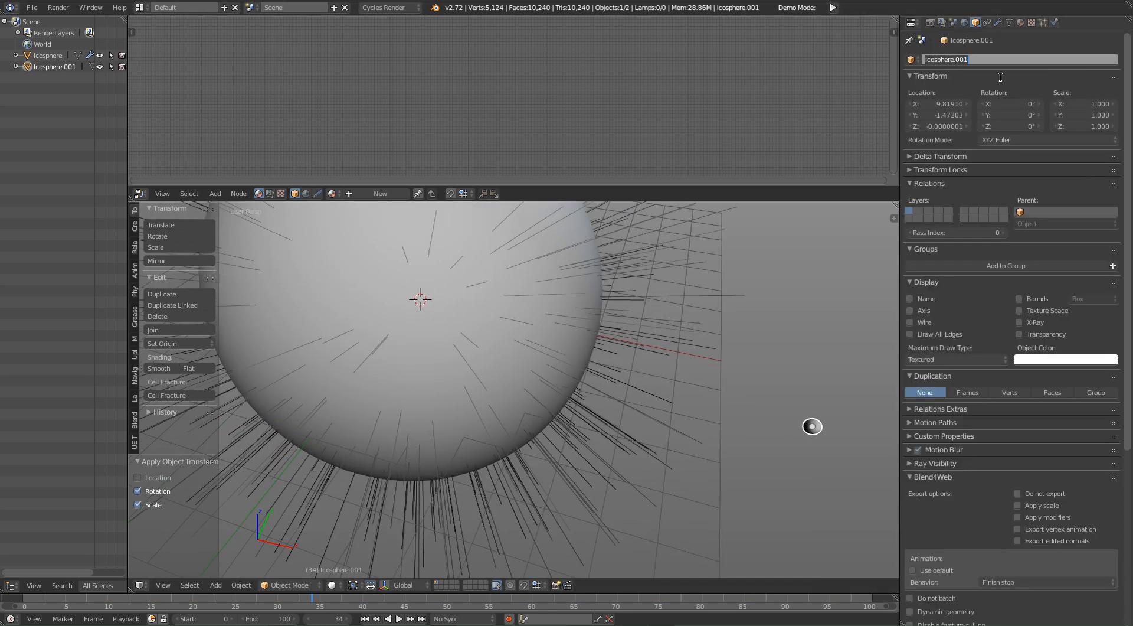
type("ICO_PARTICLES_STATIC")
key("Return")
Step: Select the large ico sphere and examine how the hair strands are spread around and inside it
right_click(575, 340)
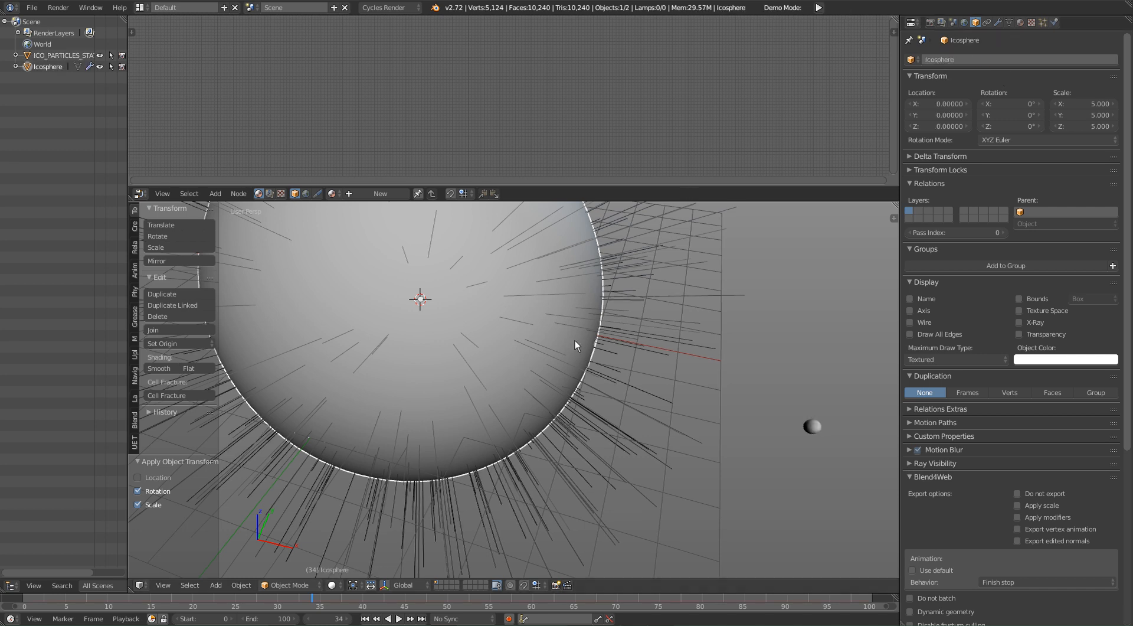
scroll(572, 431, "down", 5)
middle_click_drag(472, 310, 607, 387, "shift")
scroll(625, 424, "up", 3)
middle_click_drag(625, 424, 627, 356)
scroll(571, 373, "up", 4)
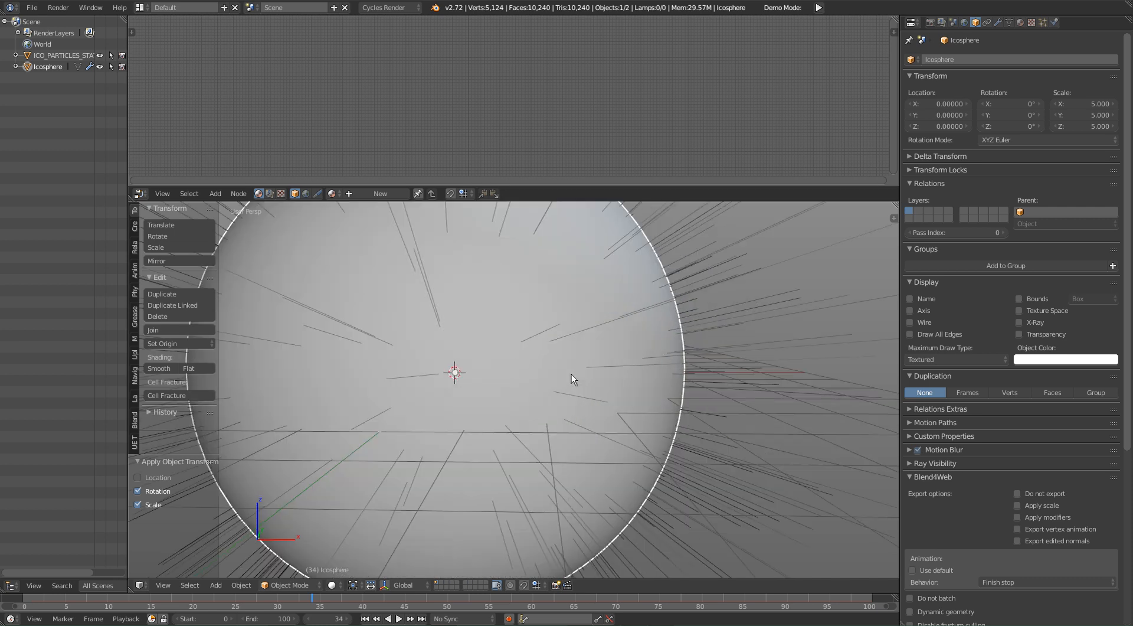
scroll(571, 373, "up", 1)
middle_click_drag(484, 336, 540, 363, "shift")
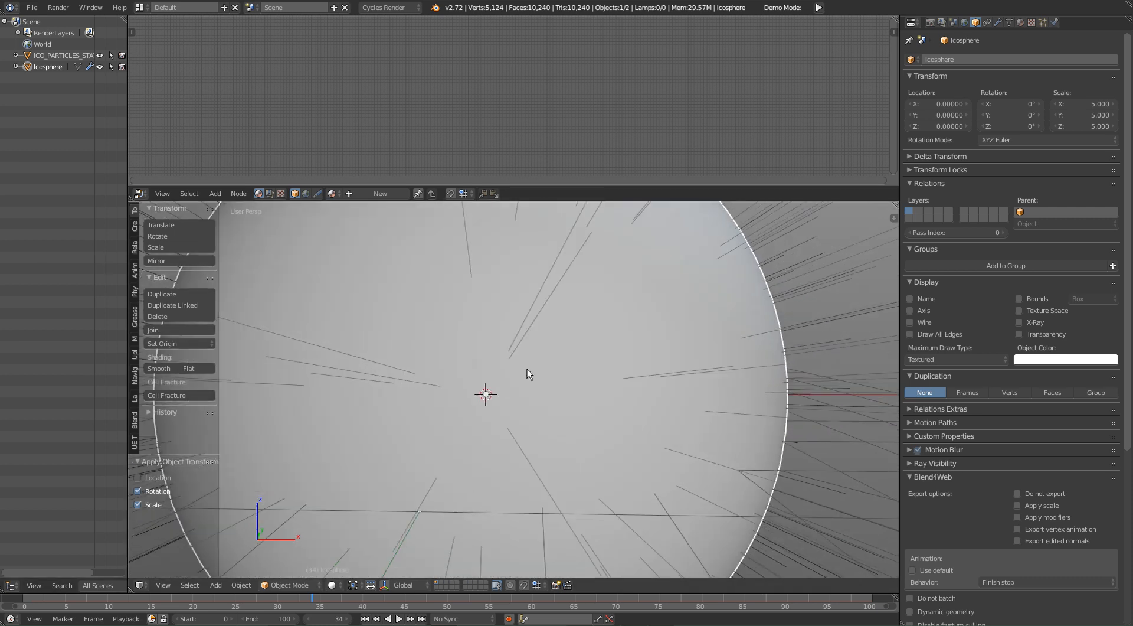
middle_click_drag(532, 408, 552, 409, "shift")
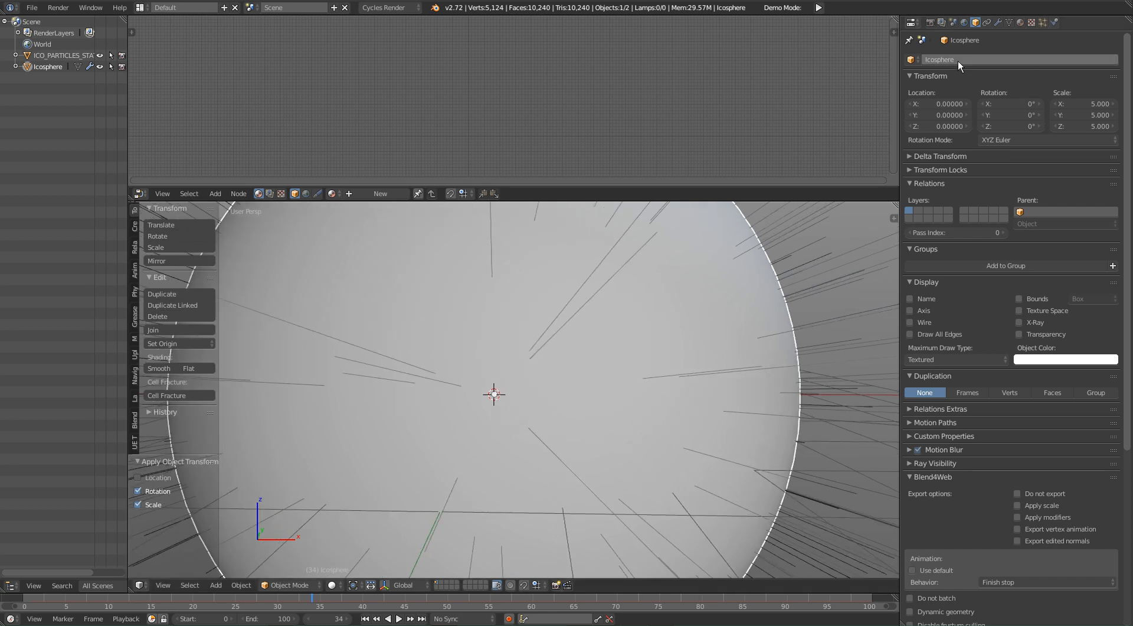
Step: Render the large sphere's hair particles as Object, with ICO_PARTICLES_STATIC as the dupli object
left_click(1042, 22)
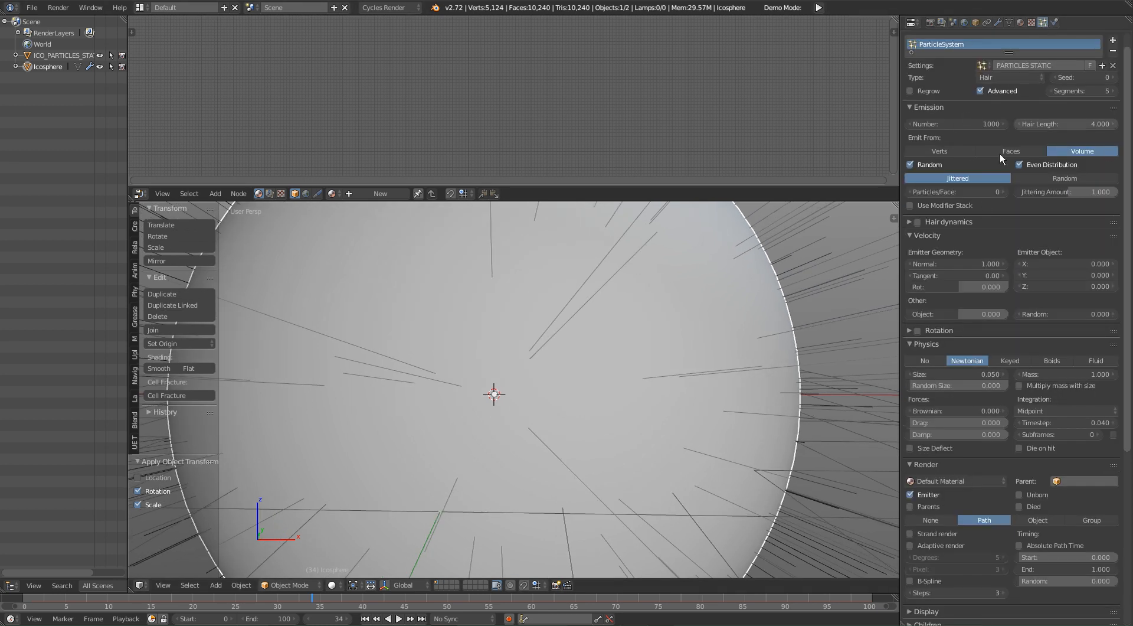
scroll(1026, 412, "down", 3)
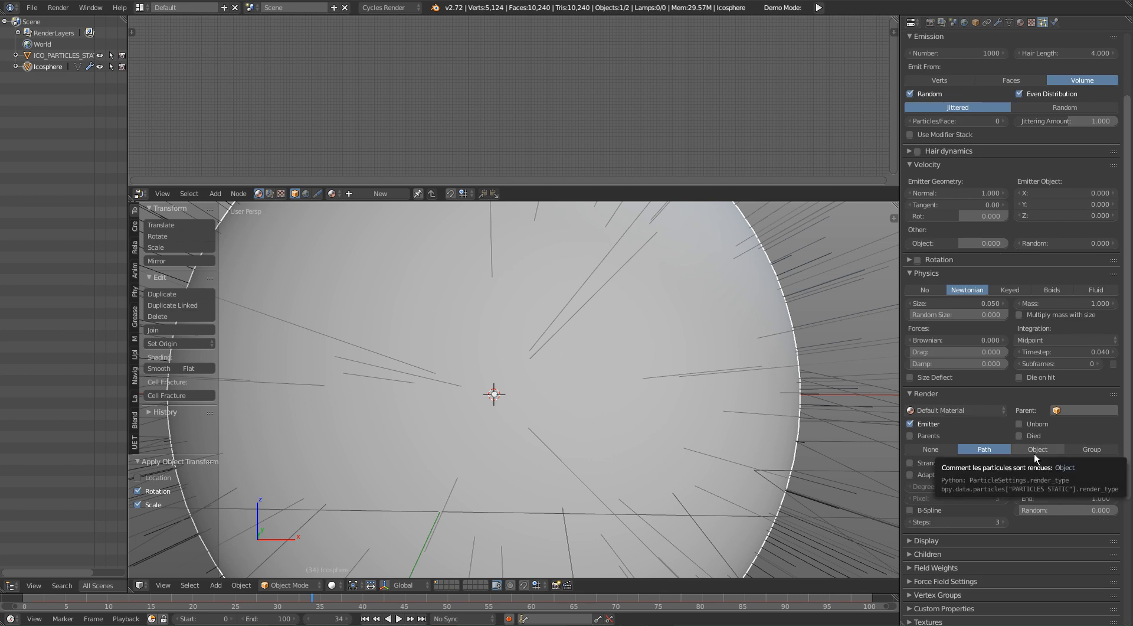
left_click(1037, 450)
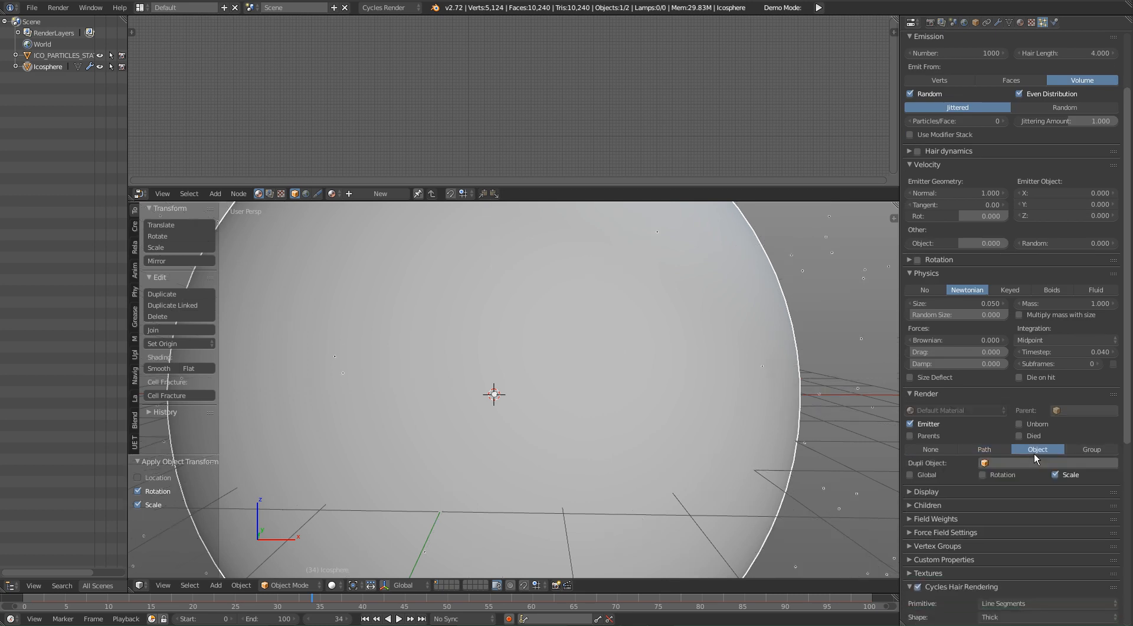
left_click(984, 463)
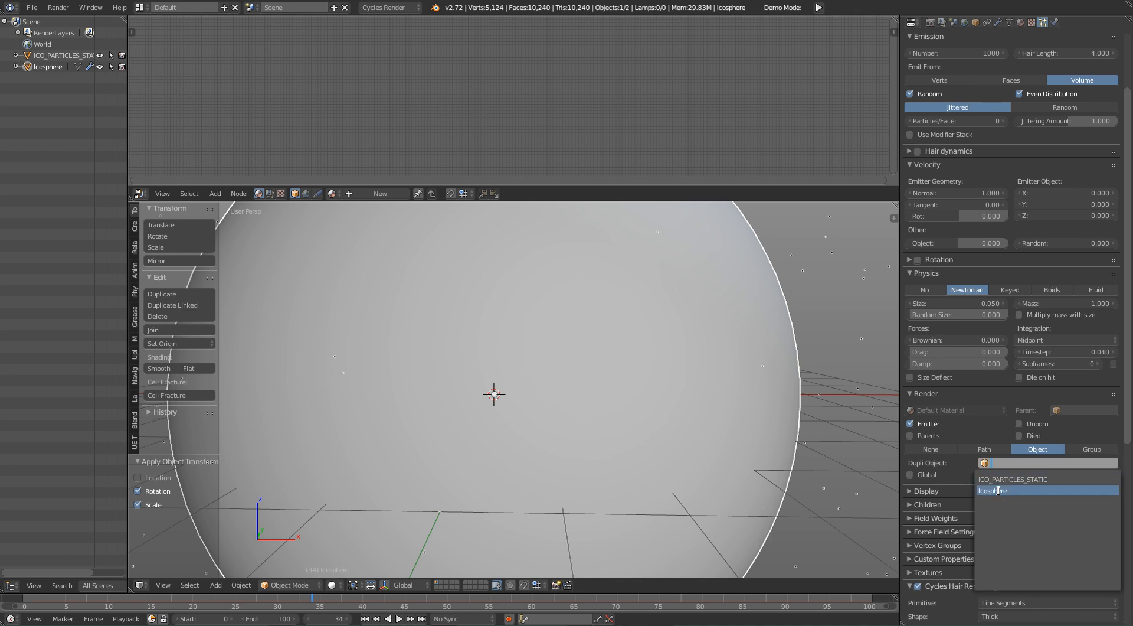
left_click(1020, 480)
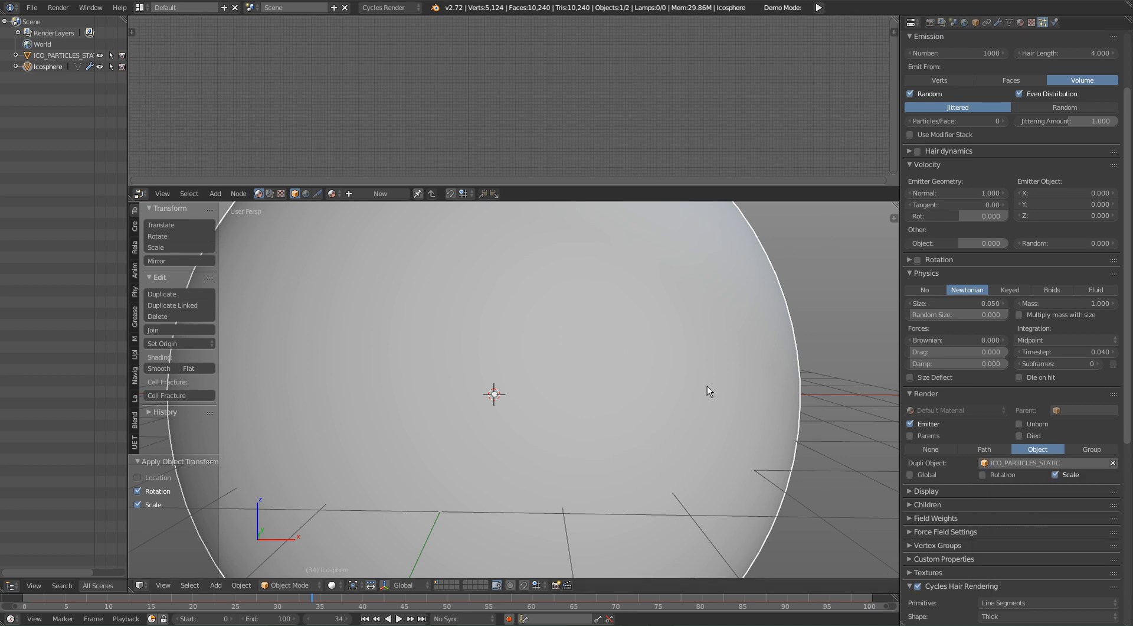
Step: Move the small ICO_PARTICLES_STATIC sphere to the second layer
scroll(707, 385, "down", 5)
middle_click_drag(721, 353, 759, 378)
right_click(752, 364)
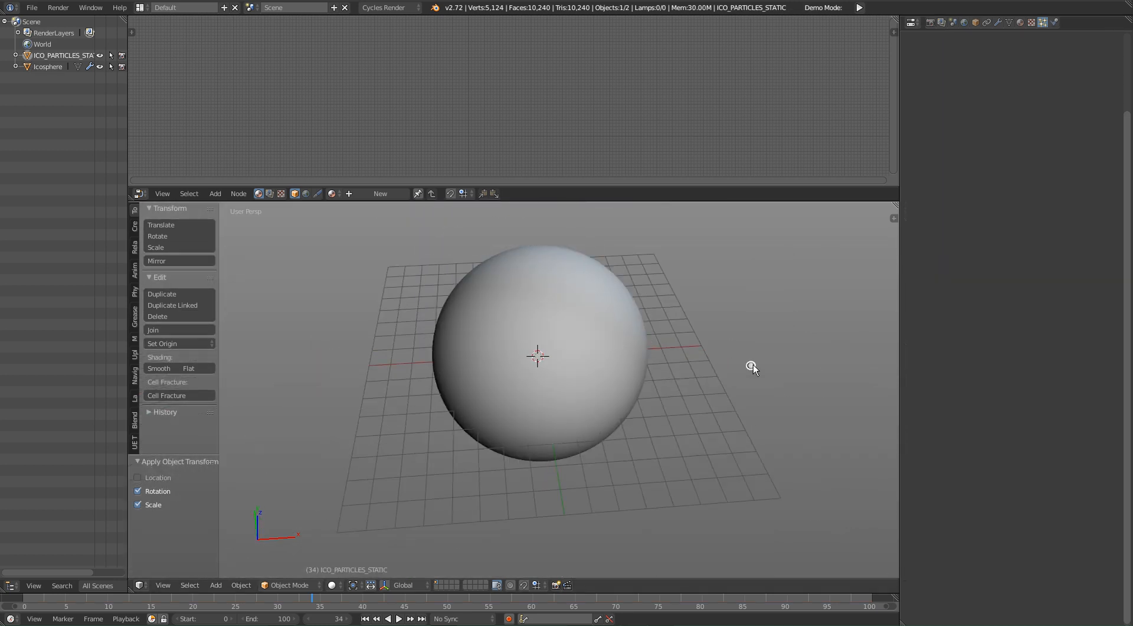
key("m")
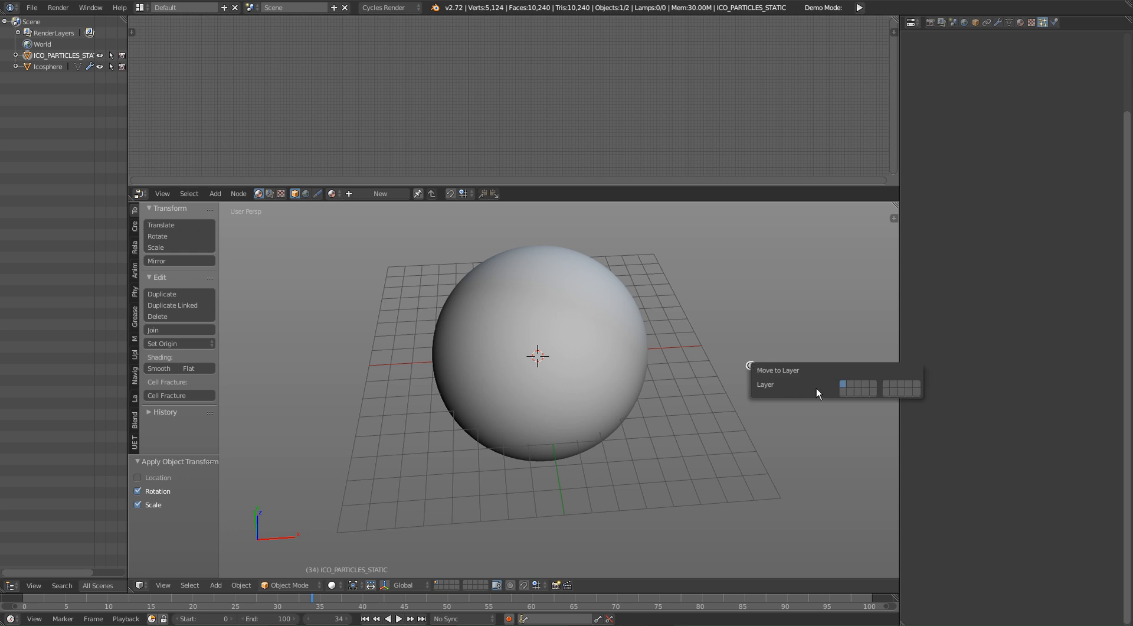
left_click(851, 385)
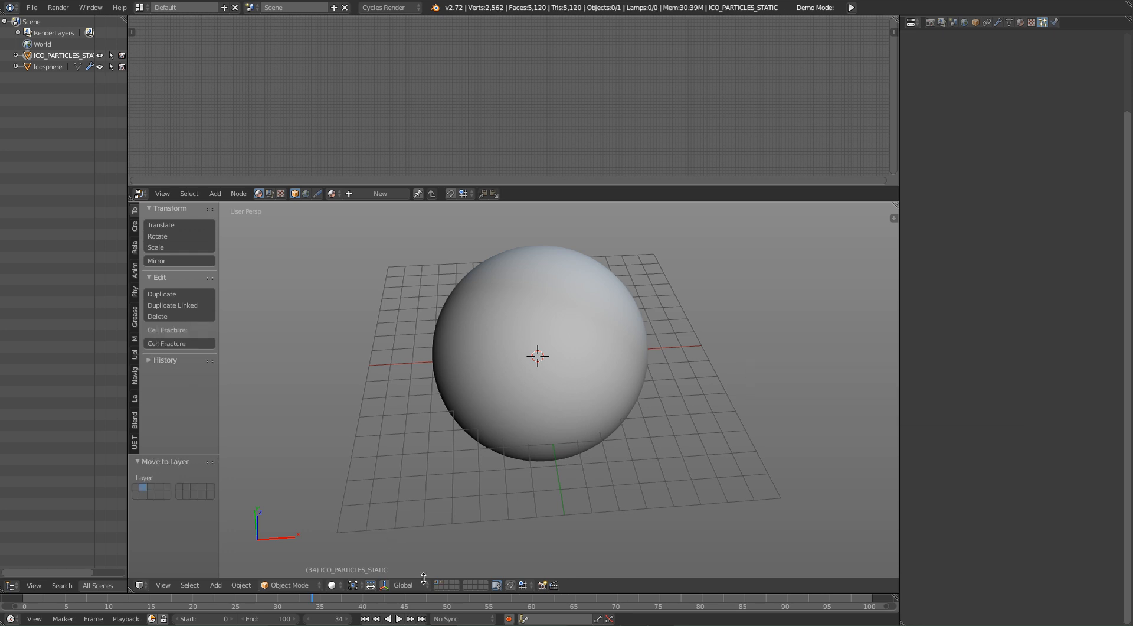
Step: Select the large ico sphere and examine the small particle spheres from inside it
scroll(602, 333, "up", 5)
right_click(601, 352)
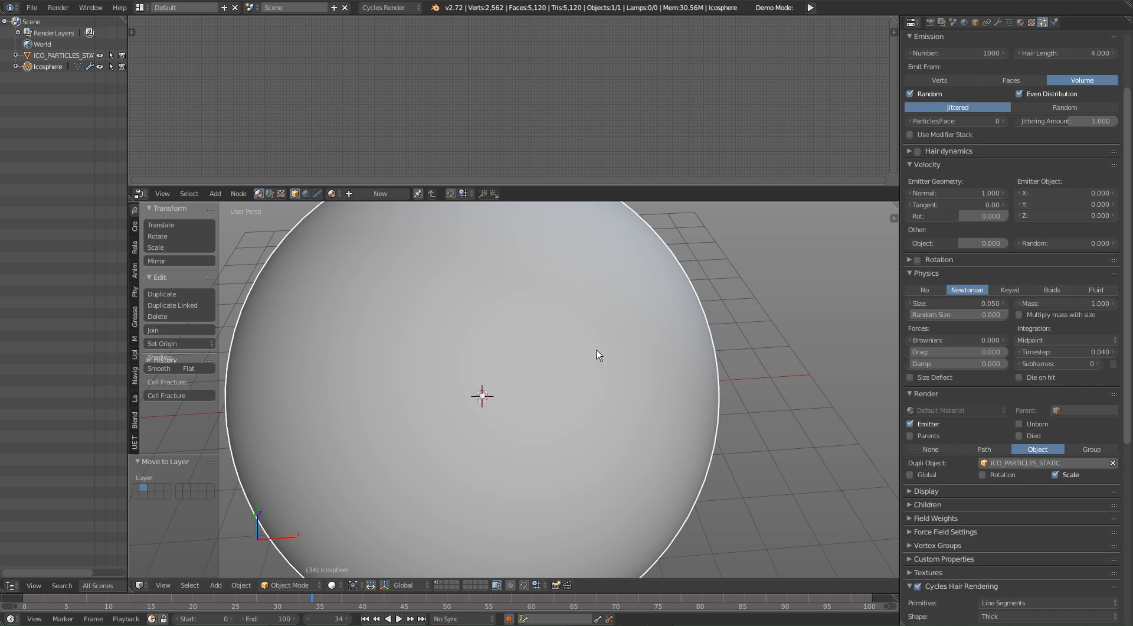
key("KP_Decimal")
scroll(674, 375, "up", 4)
middle_click_drag(669, 381, 626, 359, "shift")
scroll(675, 375, "down", 5)
scroll(636, 322, "up", 2)
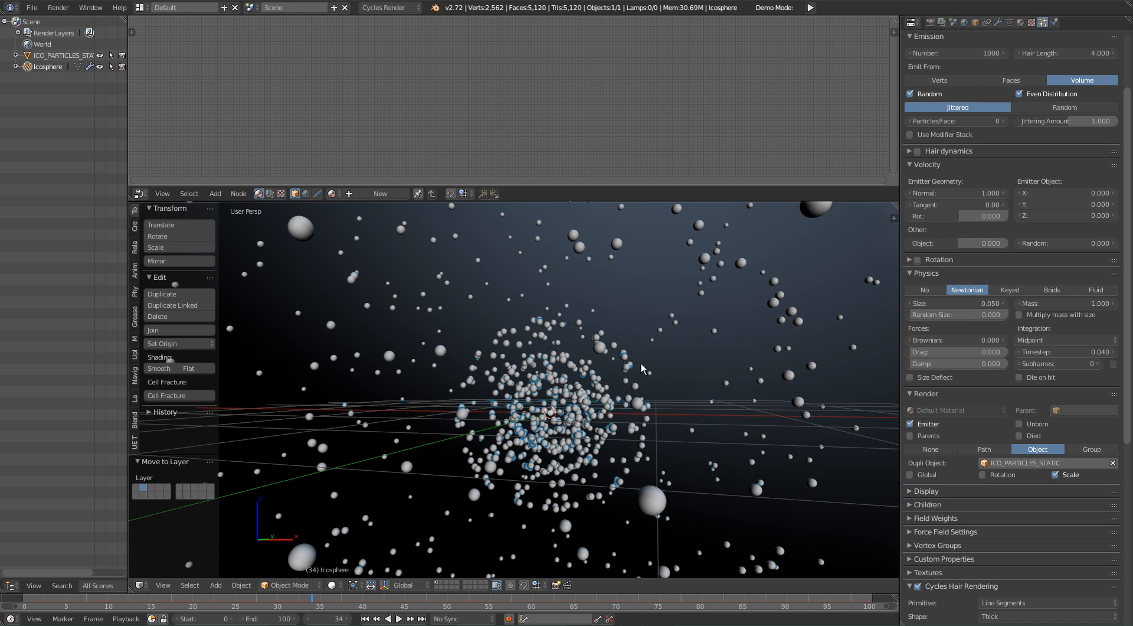
Step: Play the animation to check the particles' motion and stop it at frame 74
key("alt+a")
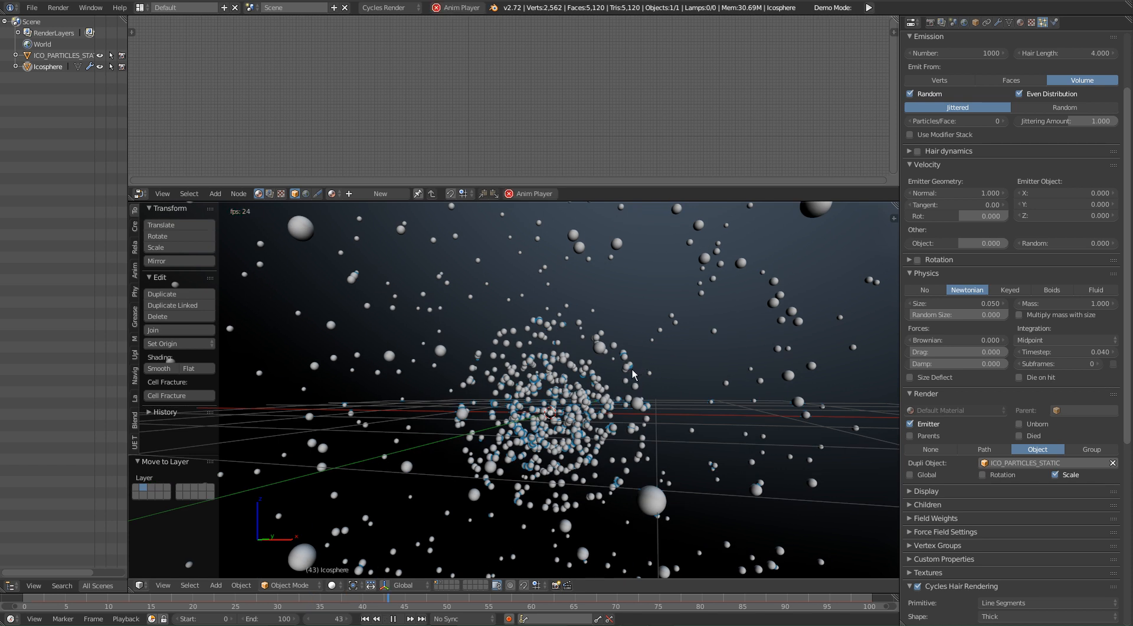
key("alt+a")
middle_click_drag(618, 391, 628, 382)
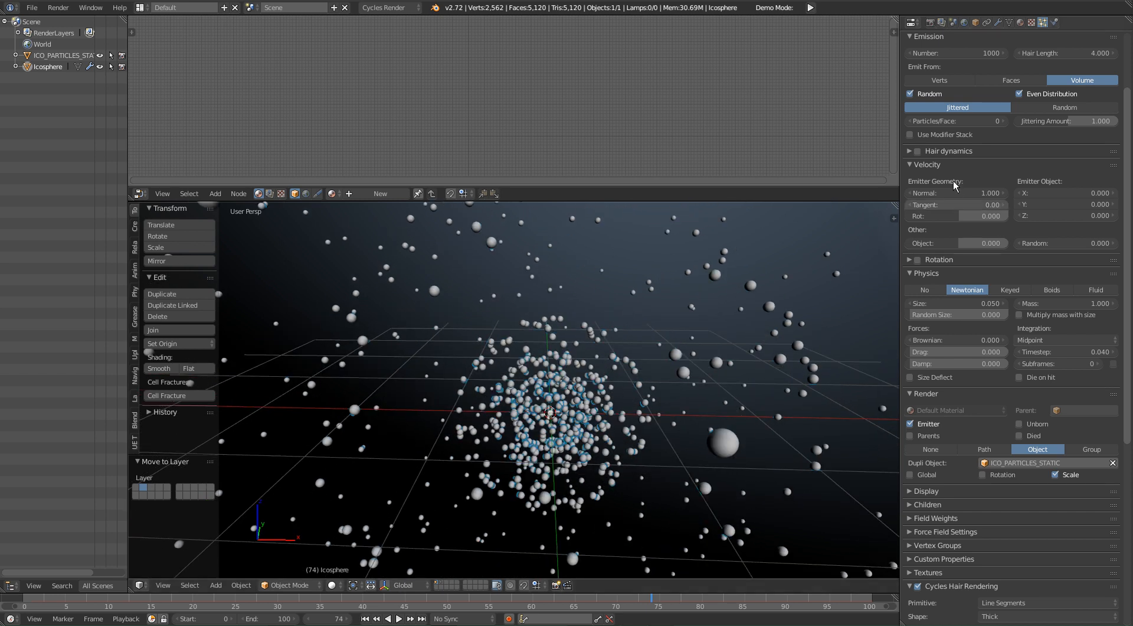
middle_click_drag(660, 252, 658, 253)
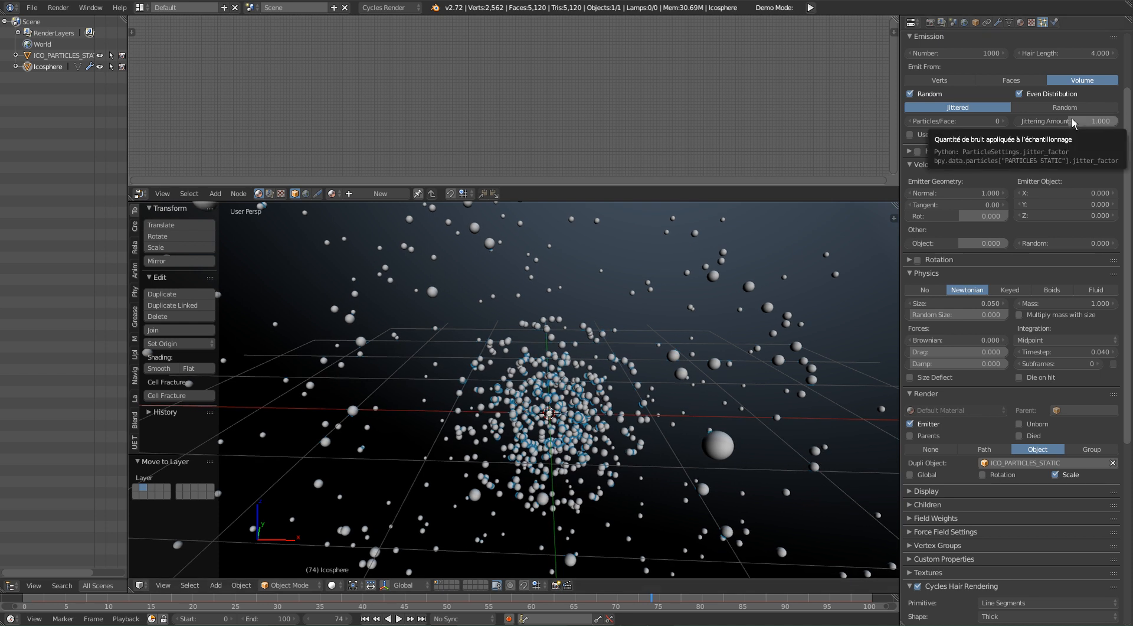
Step: Set the number of particles to 2500 and inspect the denser cloud
scroll(1072, 118, "up", 5)
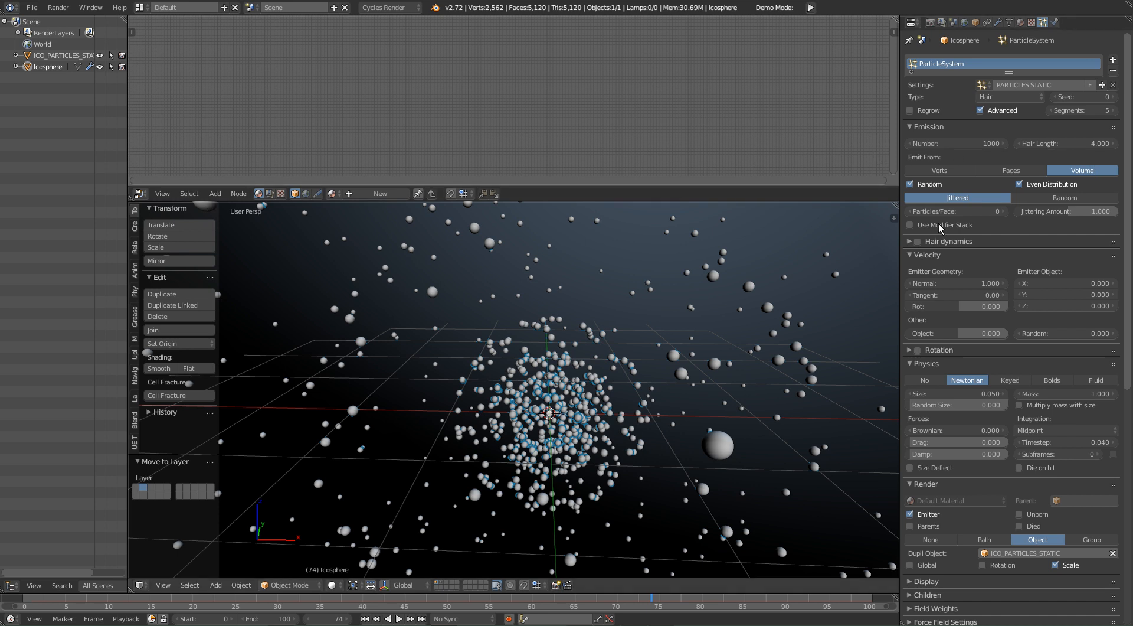
left_click(983, 145)
type("15")
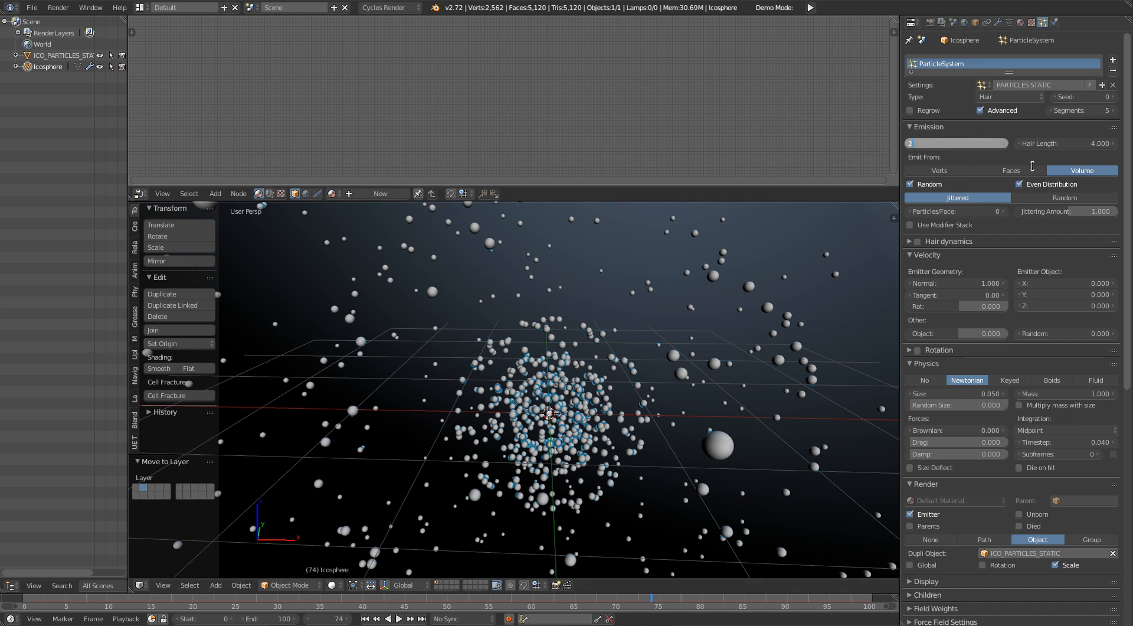
type("00")
key("Return")
middle_click_drag(850, 366, 888, 276)
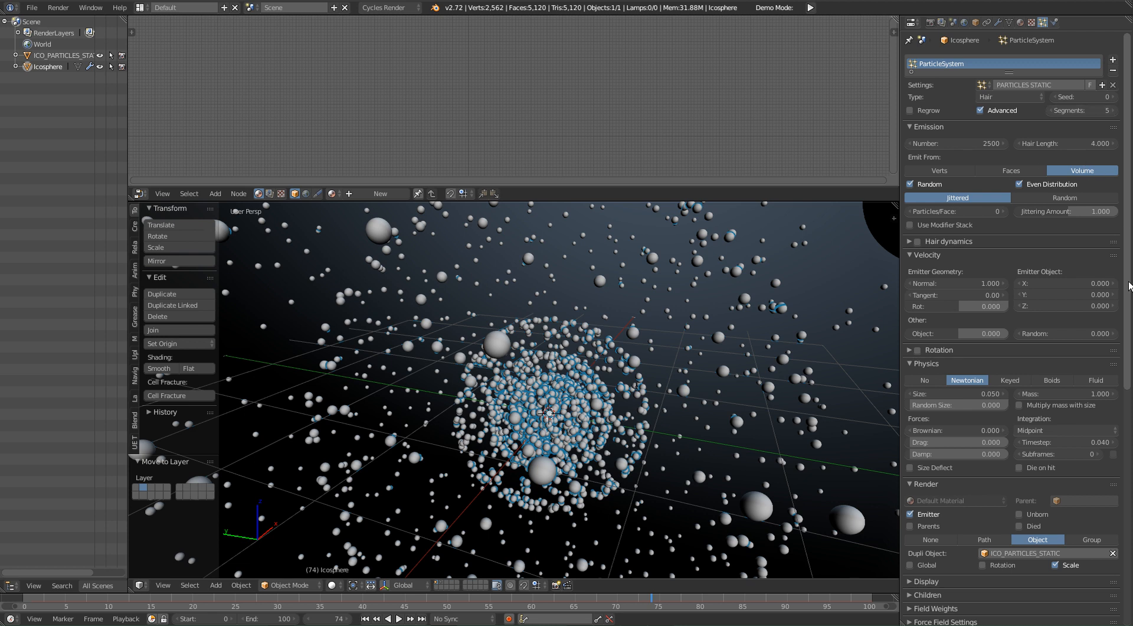
Step: Switch the particle distribution from Jittered to Random and inspect the spread around the centre
left_click(1064, 199)
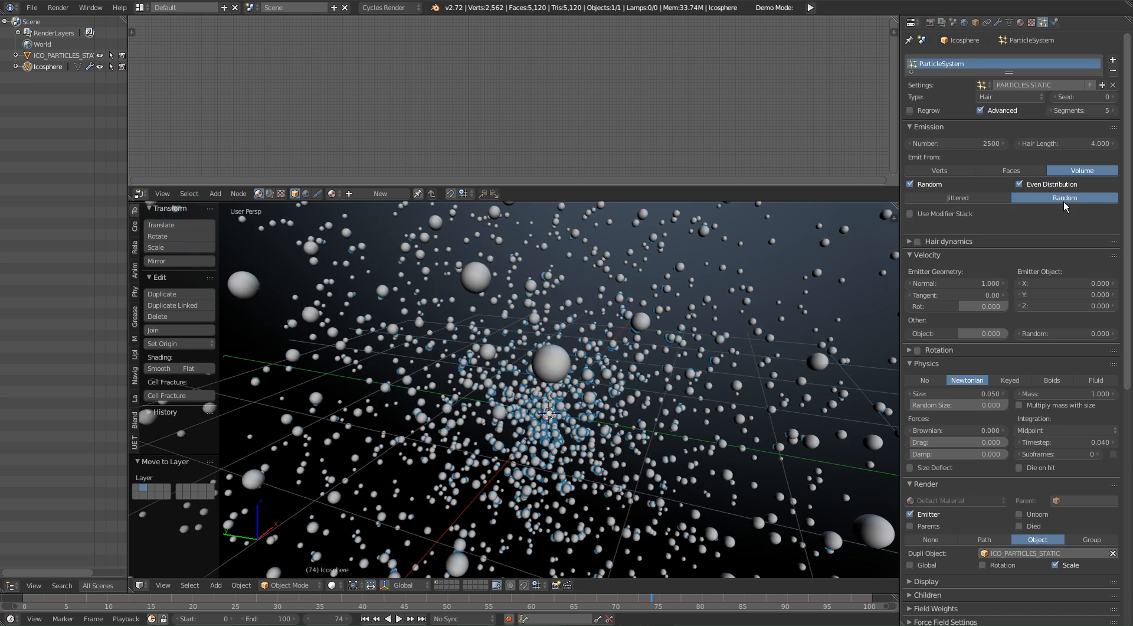
middle_click_drag(677, 353, 880, 319)
middle_click_drag(596, 407, 679, 458)
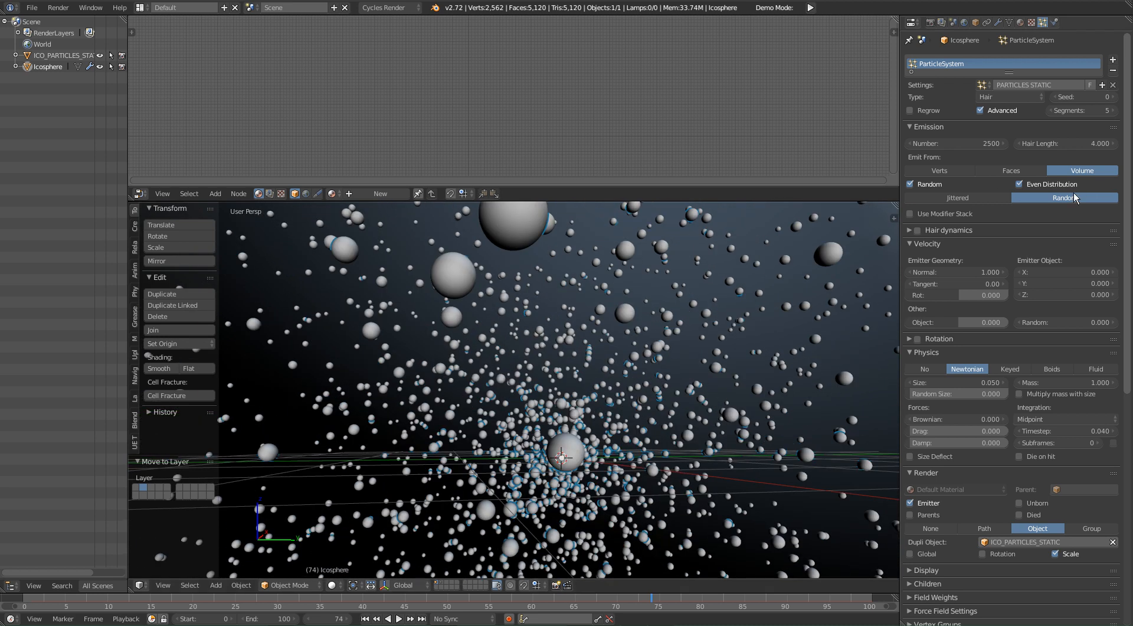
middle_click_drag(524, 447, 407, 468)
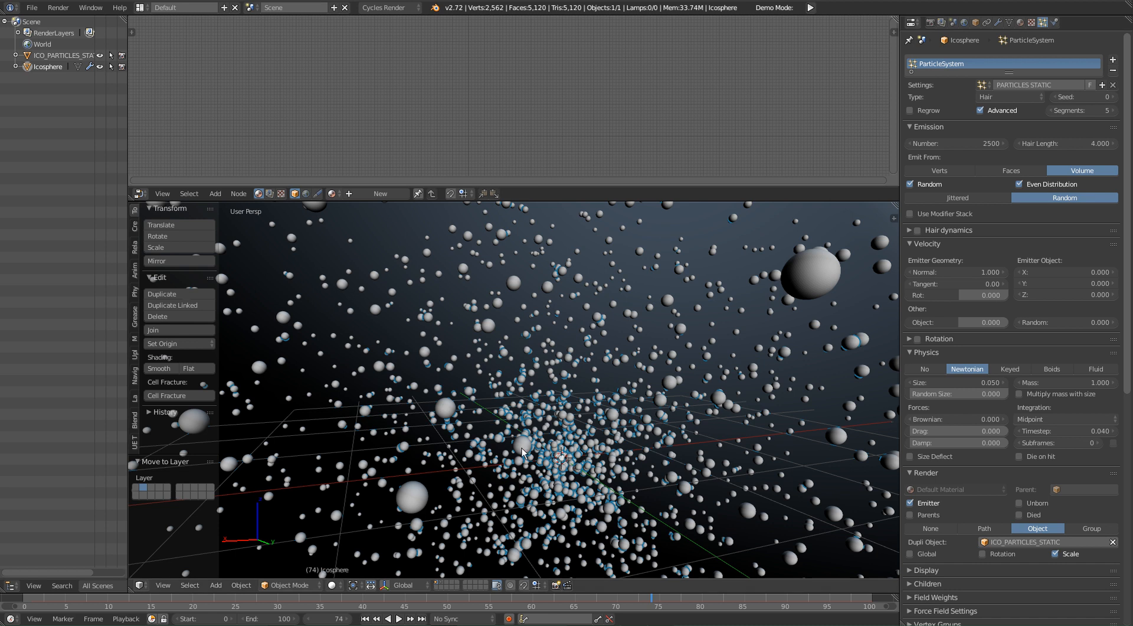
middle_click_drag(559, 466, 564, 436, "shift")
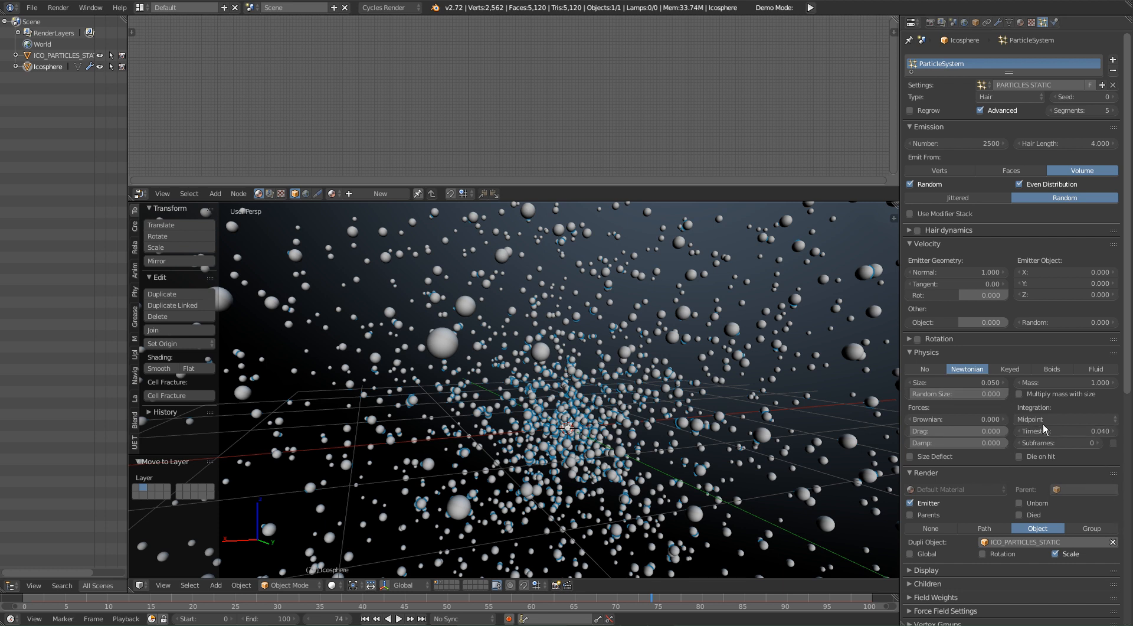
Step: Set the particles' random size to 1.000 and inspect the size variation from several angles
scroll(1042, 423, "down", 1)
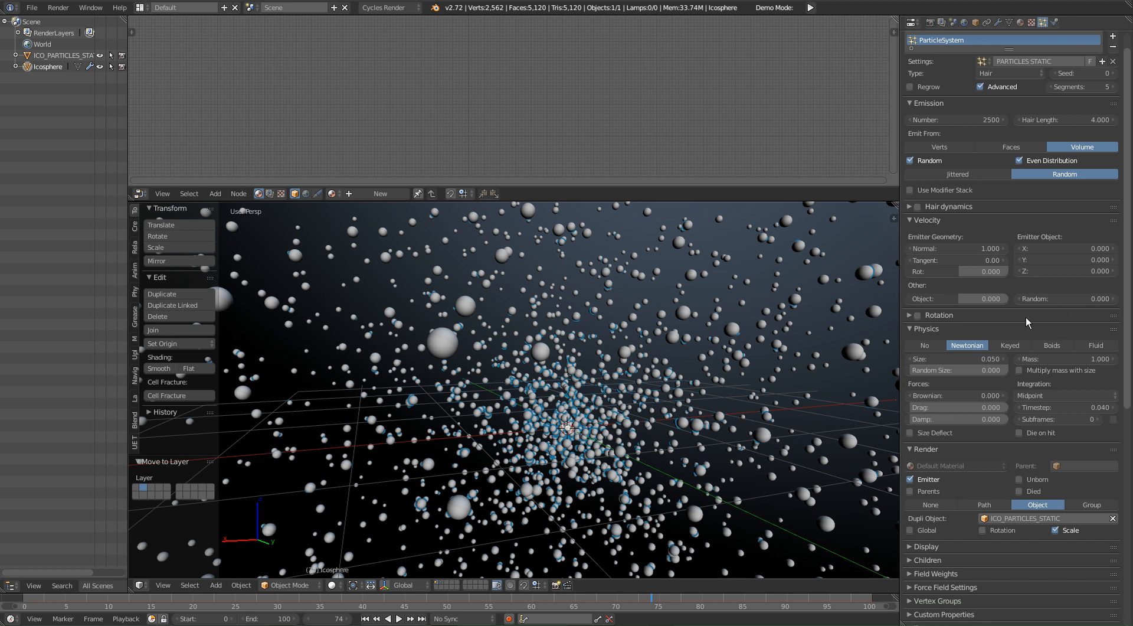
double_click(972, 207)
scroll(1005, 476, "down", 3)
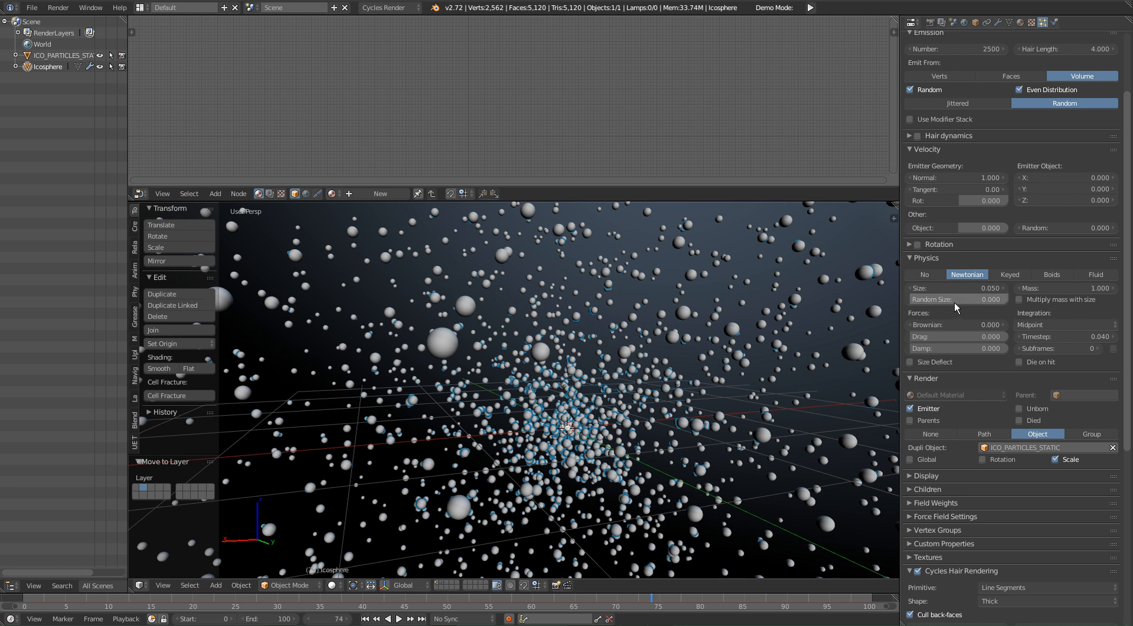
left_click_drag(951, 298, 1003, 298)
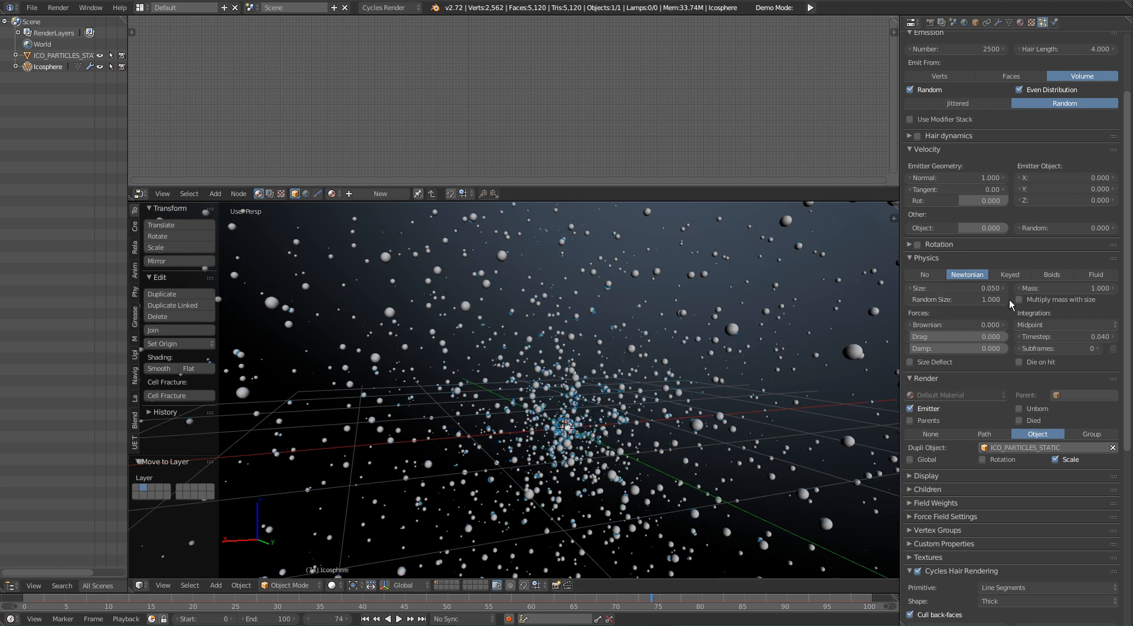
middle_click_drag(738, 416, 348, 432)
scroll(528, 424, "up", 3)
middle_click_drag(528, 424, 678, 378)
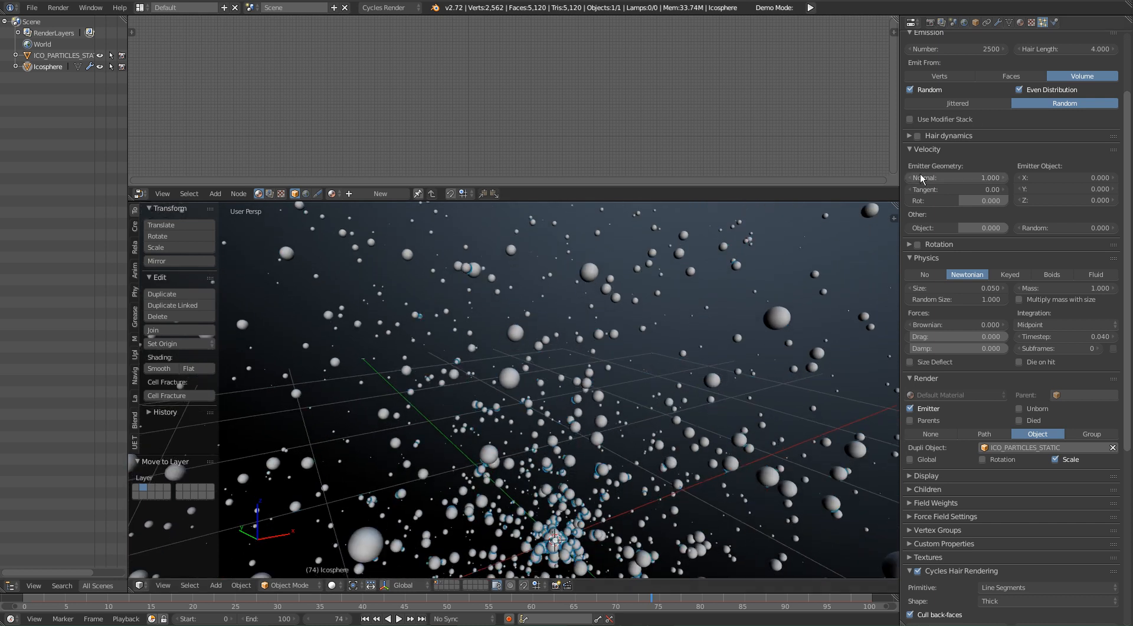
Step: Set the number of particles to 1250
scroll(921, 173, "up", 2)
left_click(967, 95)
type("12")
key("Return")
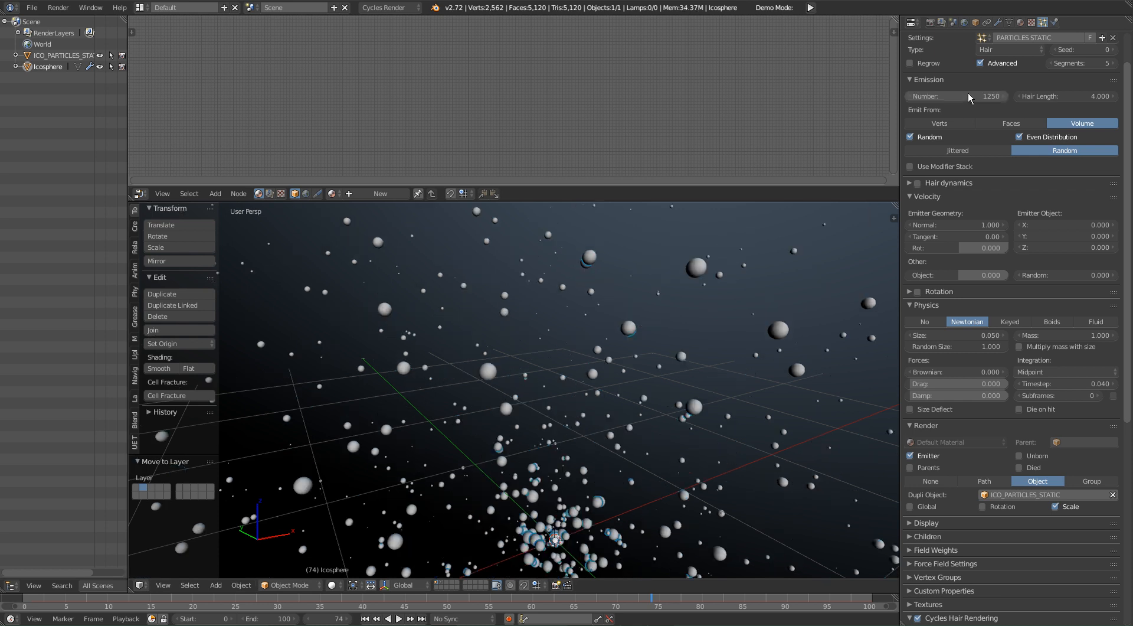
middle_click_drag(614, 467, 660, 392)
Step: Try a different hair length, undo the change and look over the particle cloud
left_click_drag(1057, 97, 1086, 97)
key("ctrl+z")
middle_click_drag(661, 295, 712, 315)
middle_click_drag(562, 346, 624, 314)
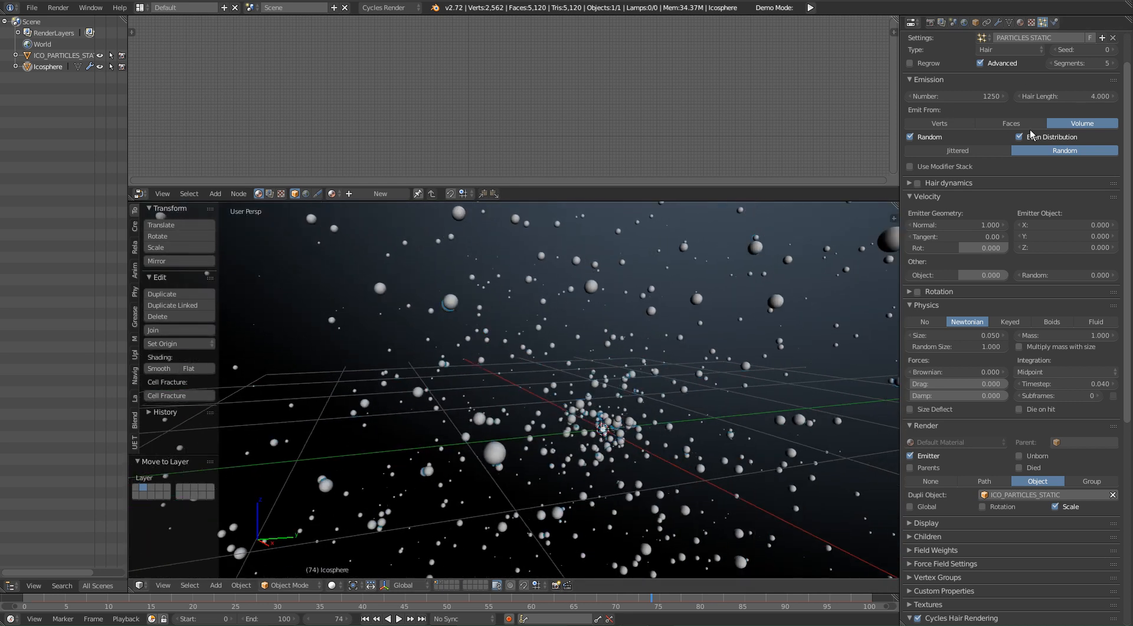
Step: Set the number of particles to 1000 and inspect the cloud from around
left_click(972, 96)
type("10")
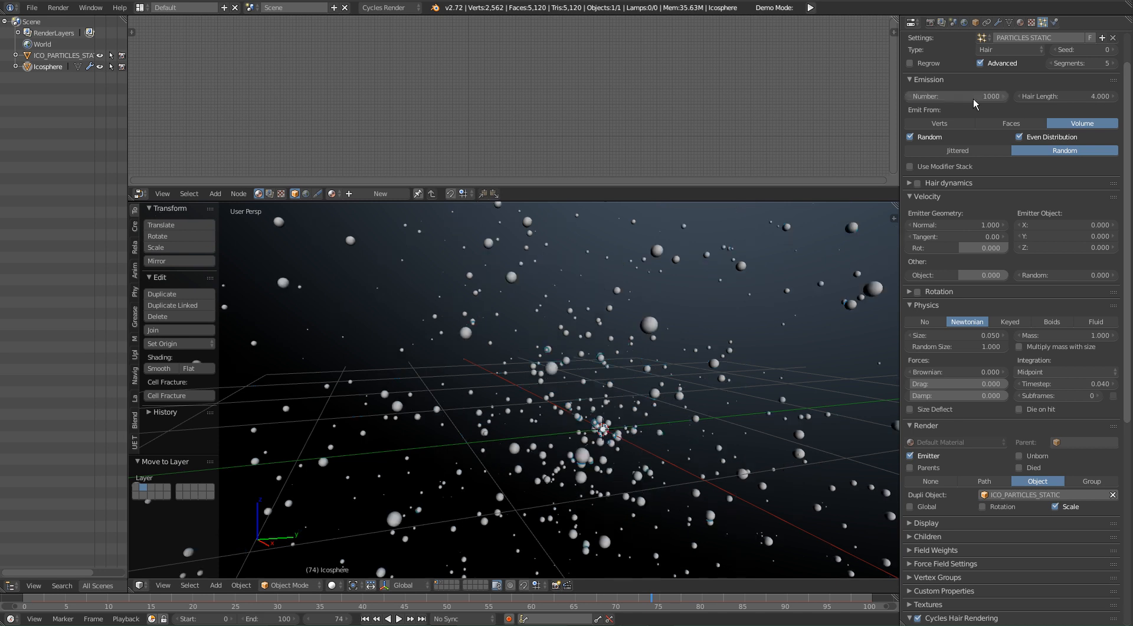
key("Return")
middle_click_drag(726, 378, 131, 417)
middle_click_drag(547, 414, 410, 416)
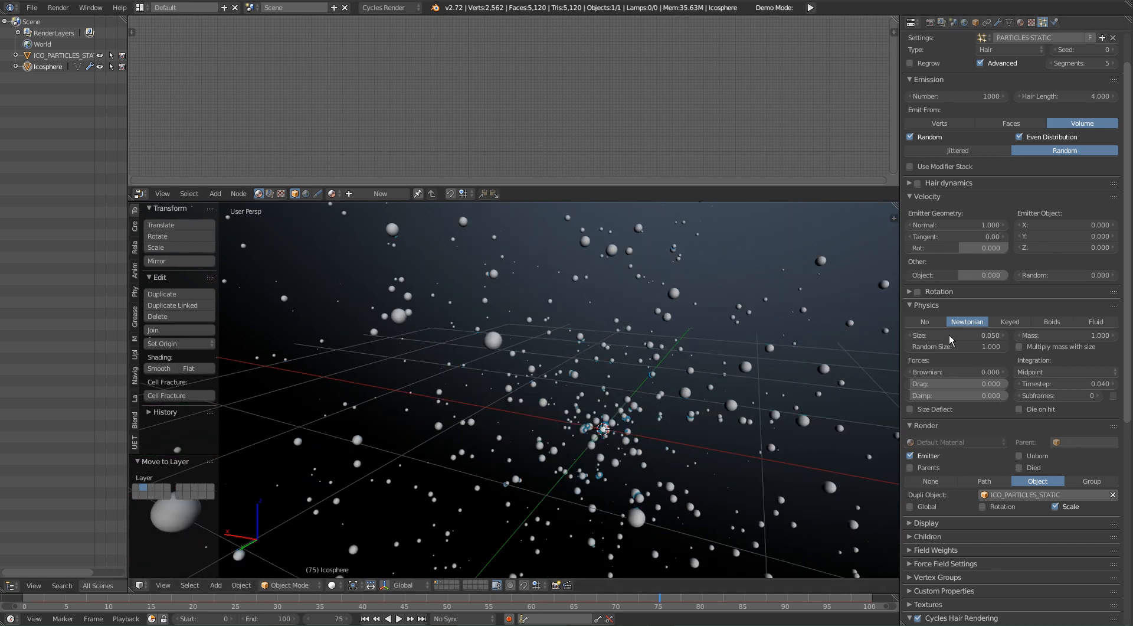
Step: Set the particle size to 0.025 and inspect the smaller spheres
left_click(997, 335)
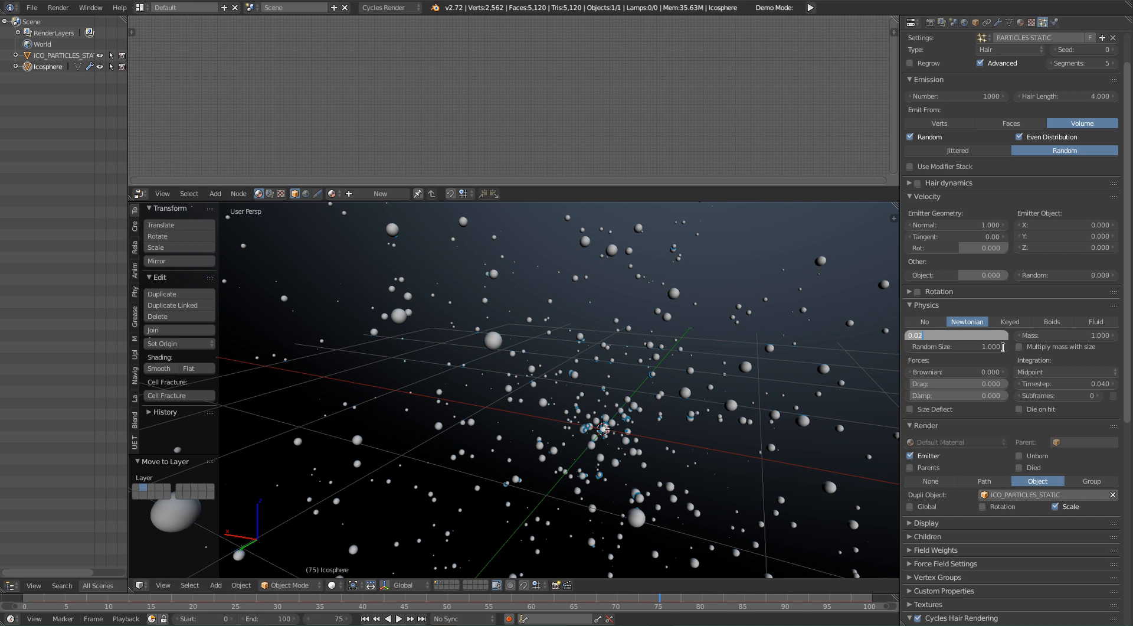
type("0.025")
key("Return")
middle_click_drag(760, 440, 669, 394)
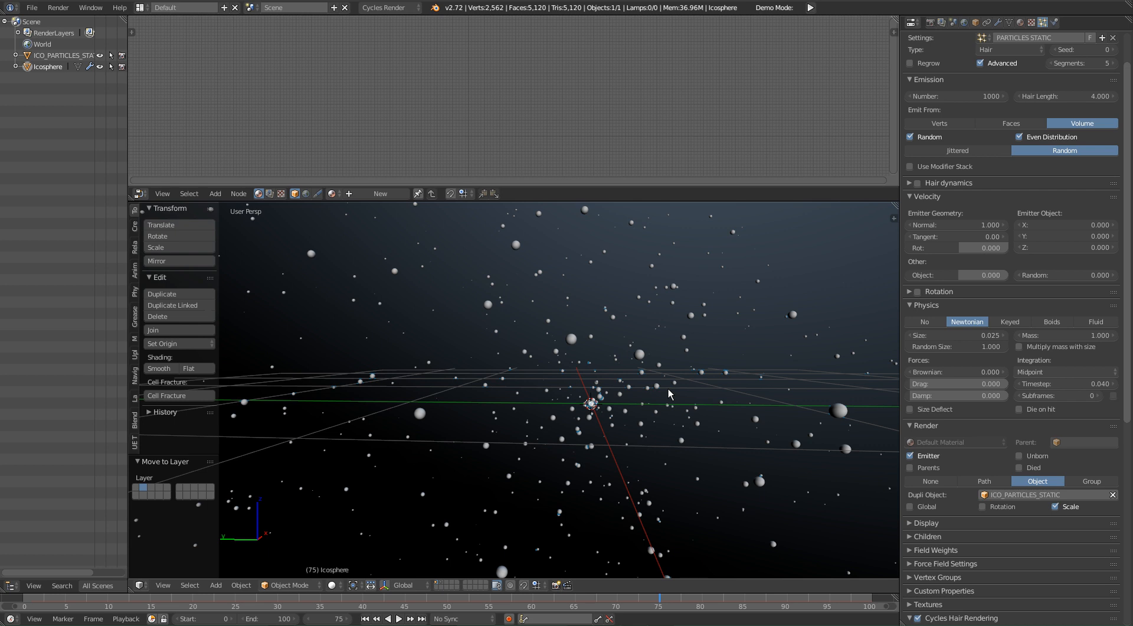
Step: Examine the distribution of the spheres inside the large ico sphere from several angles
middle_click_drag(570, 376, 707, 349)
mouse_move(642, 417)
middle_mouse_down()
mouse_move(678, 413)
mouse_move(664, 412)
middle_mouse_up()
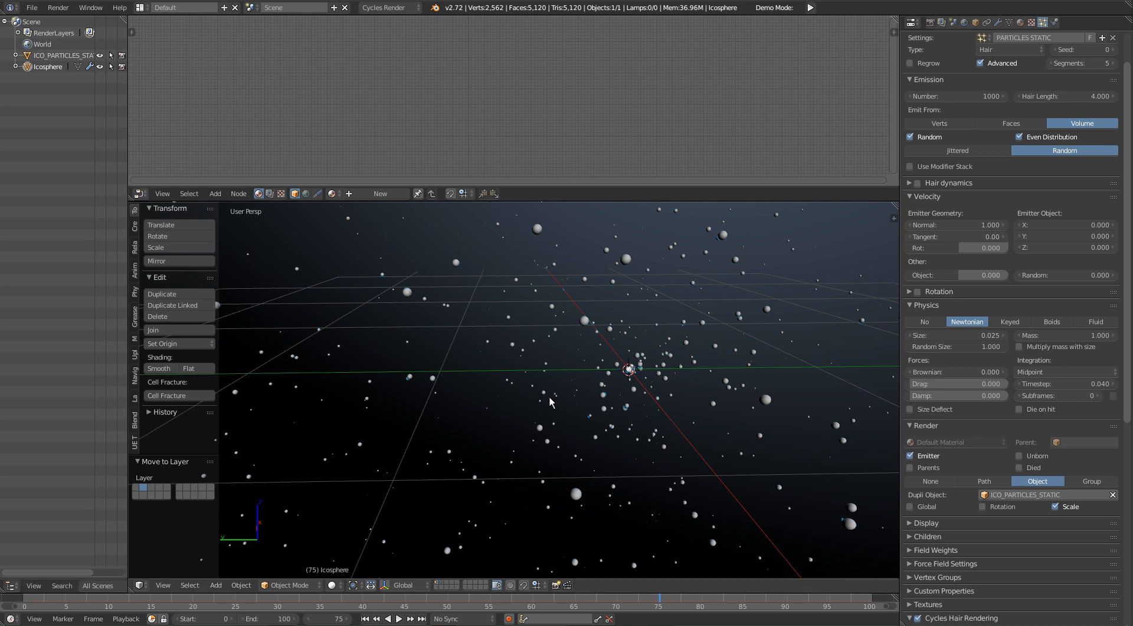
middle_click_drag(676, 348, 678, 383)
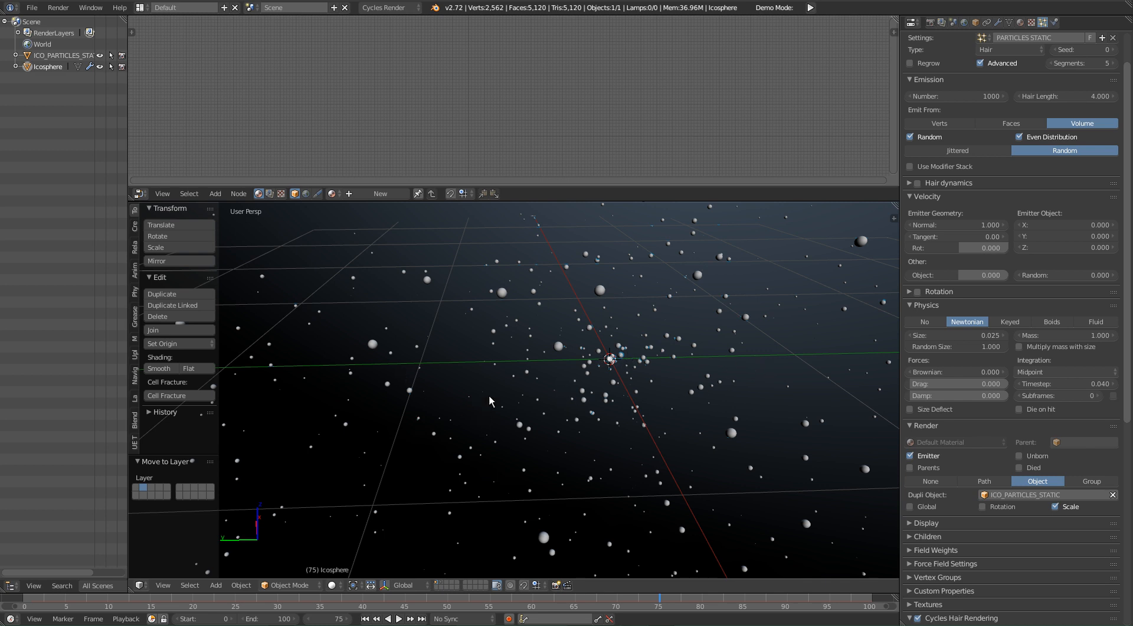
middle_click_drag(611, 406, 679, 378)
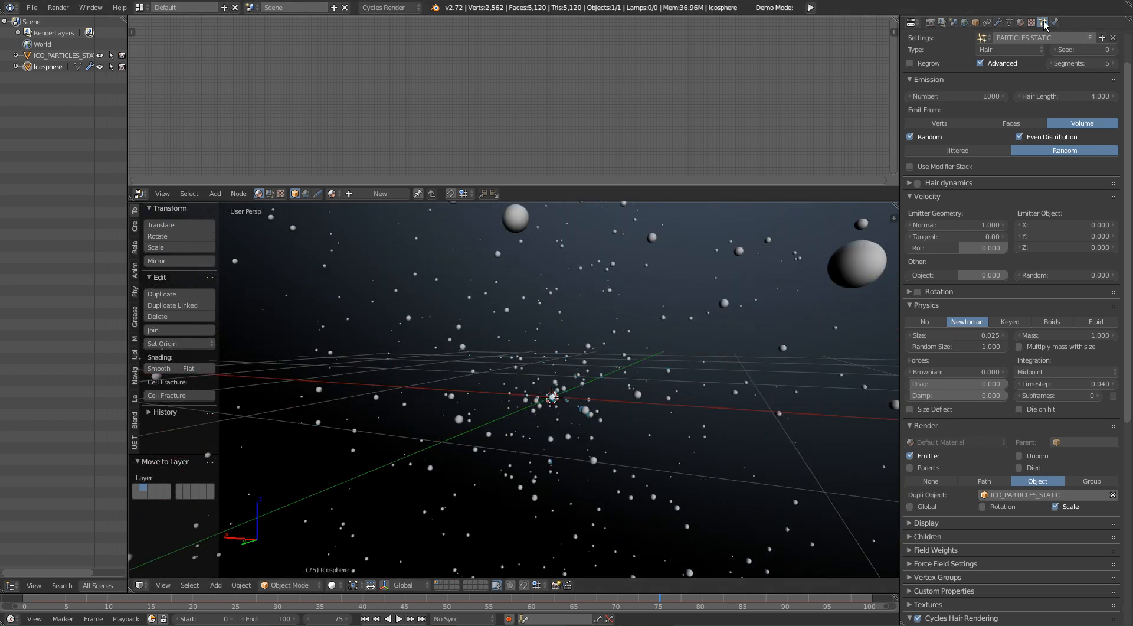
Step: Enlarge the list of particle systems and look over the particle cloud from farther out
scroll(1023, 128, "up", 2)
left_click_drag(1010, 72, 1009, 162)
middle_click_drag(696, 377, 604, 471)
middle_click_drag(573, 384, 542, 414)
middle_click_drag(598, 390, 516, 390)
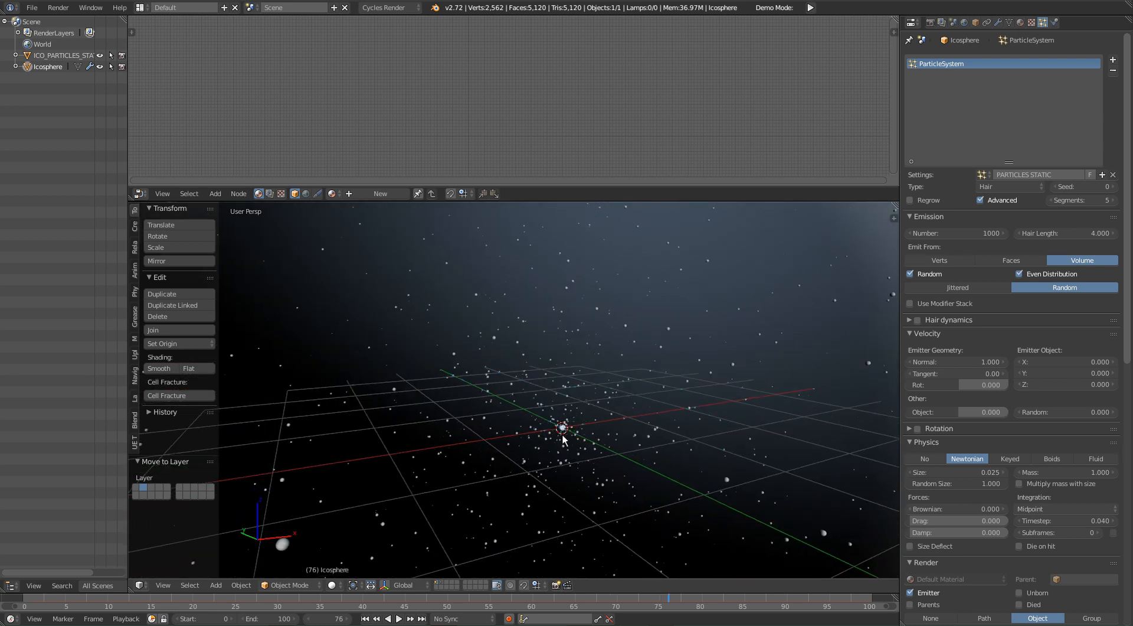
middle_click_drag(569, 362, 570, 391)
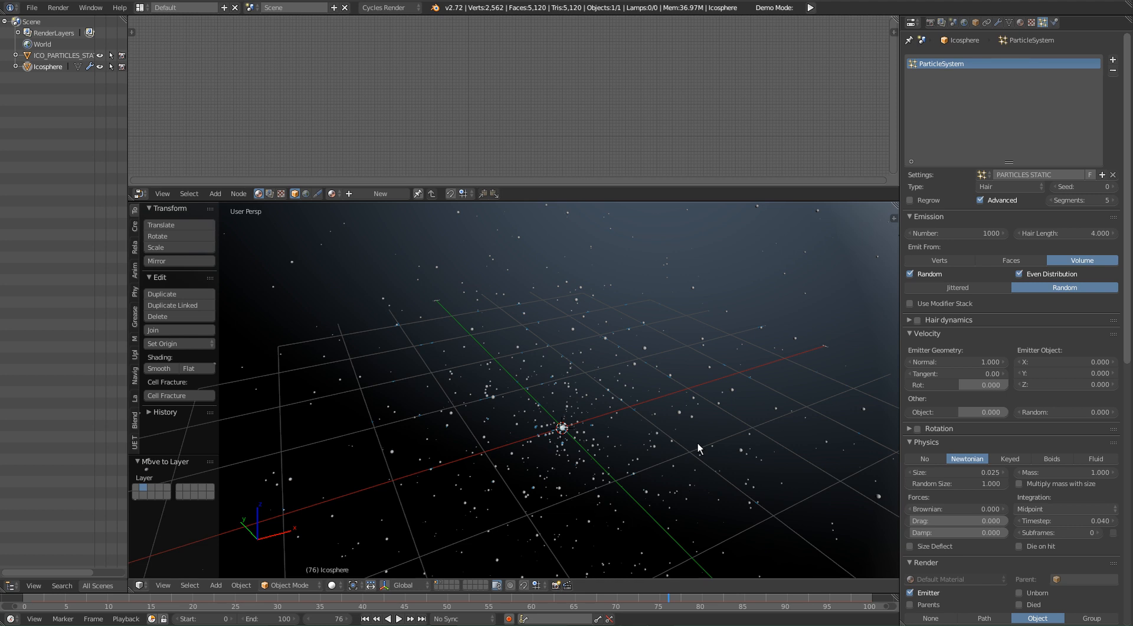
Step: Bring up the Blender window with MOD 1 NO NAME.blend, play its particle animation as a reference, and move the window away
left_click_drag(165, 1, 622, 197)
middle_click_drag(696, 412, 582, 414)
key("alt+a")
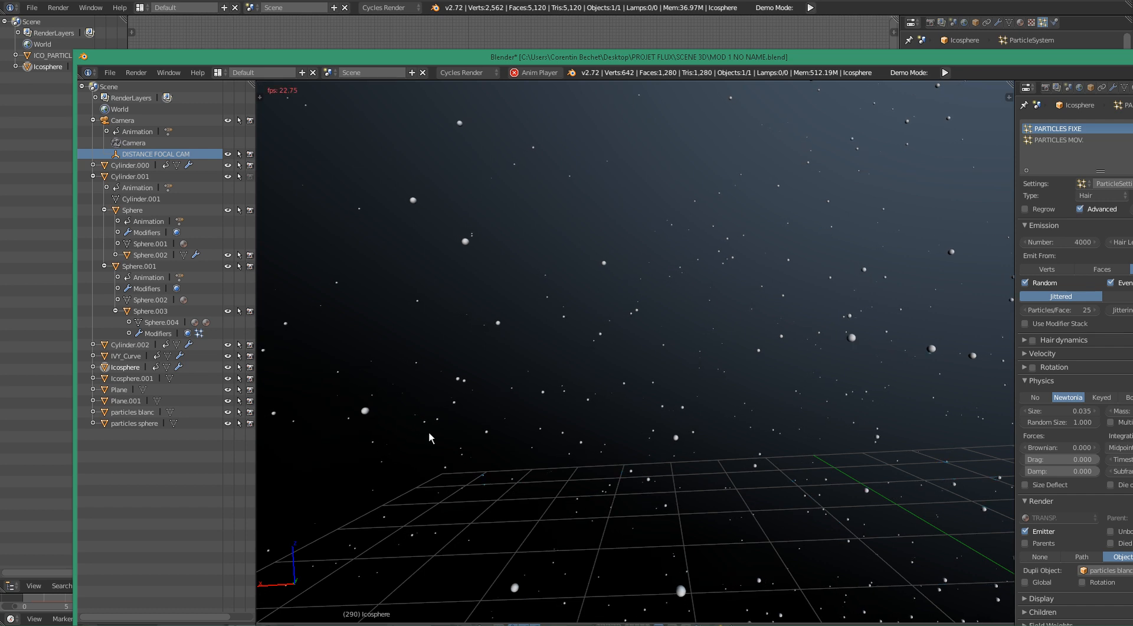
left_click_drag(376, 58, 0, 50)
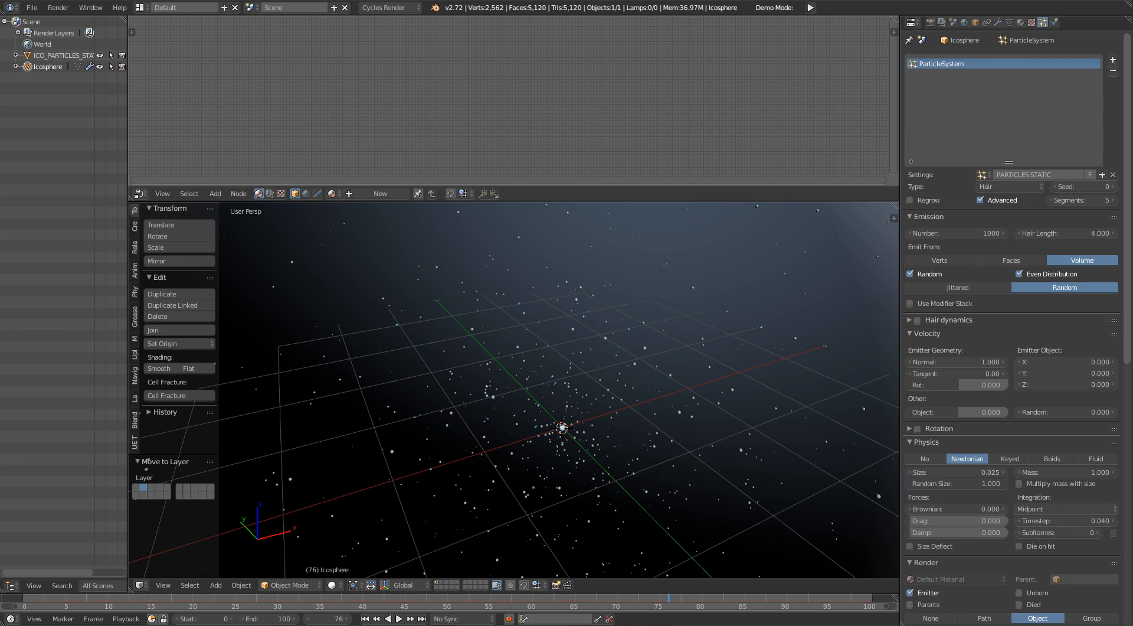
Step: Add a second particle system to the large ico sphere
middle_click_drag(690, 316, 703, 338)
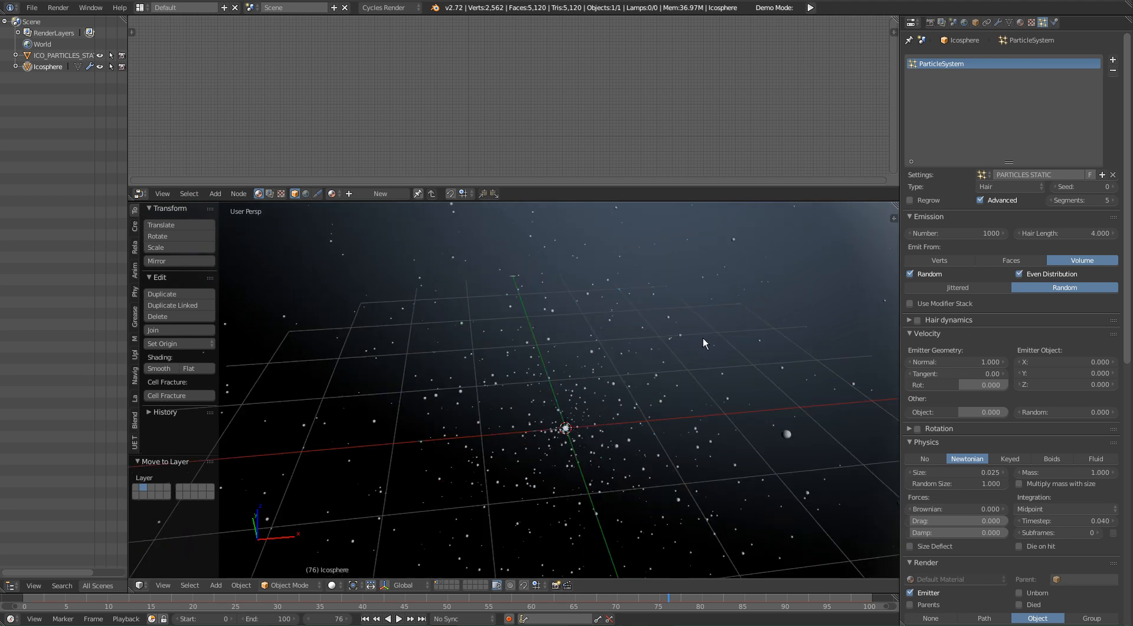
scroll(703, 338, "down", 4)
mouse_move(727, 382)
middle_mouse_down()
mouse_move(544, 404)
mouse_move(710, 394)
middle_mouse_up()
scroll(711, 394, "down", 3)
scroll(702, 430, "up", 1)
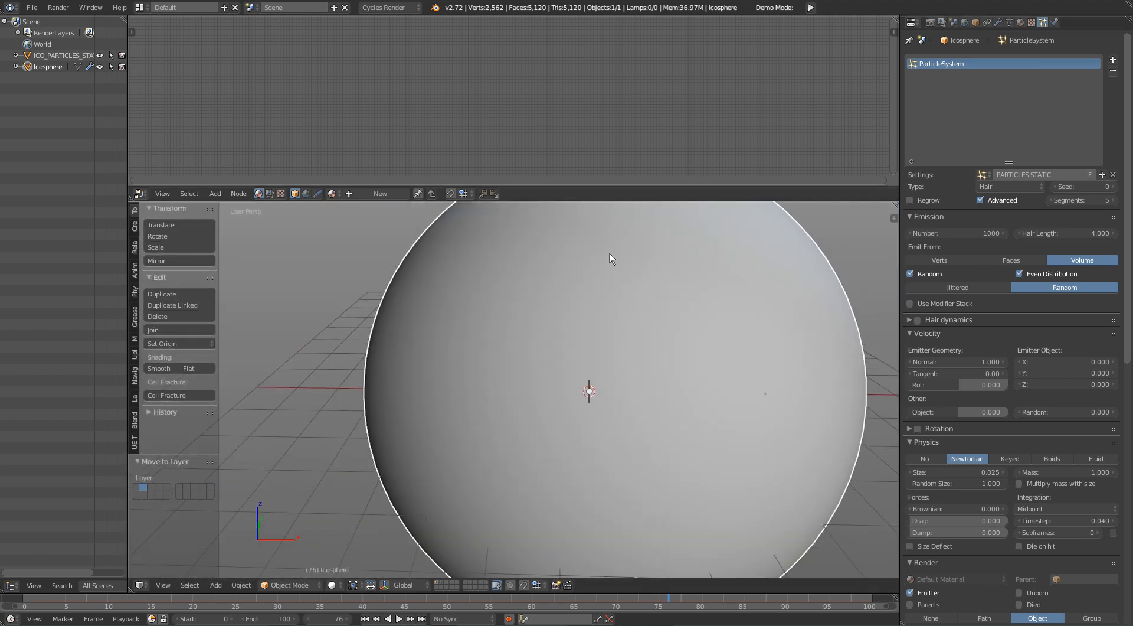
middle_click_drag(703, 345, 688, 377)
middle_click_drag(762, 445, 785, 456)
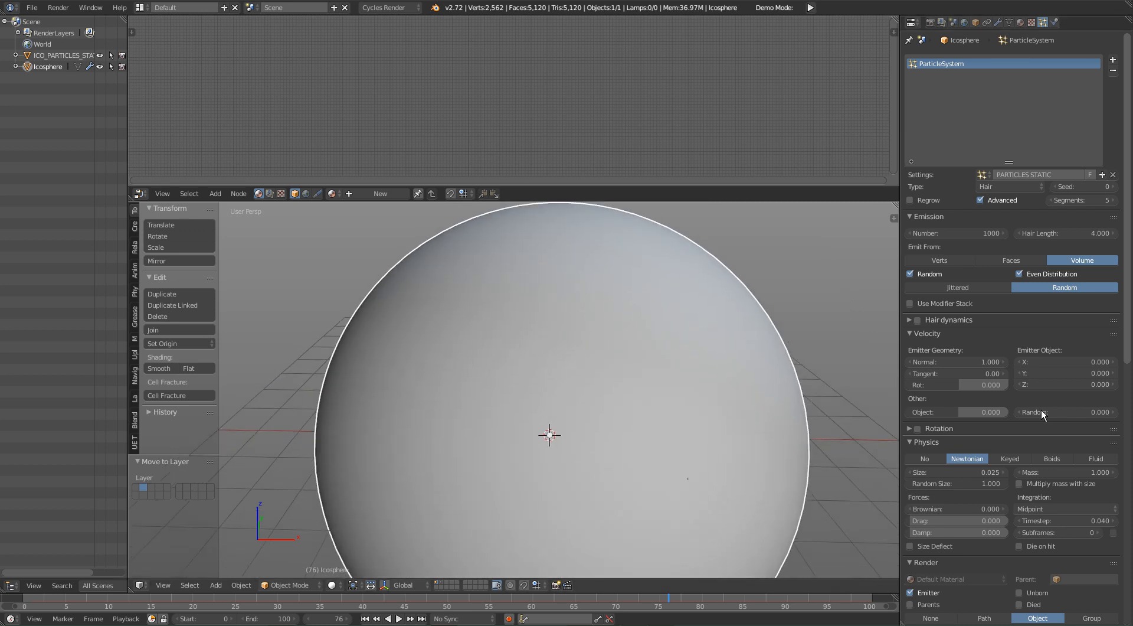
left_click(1112, 59)
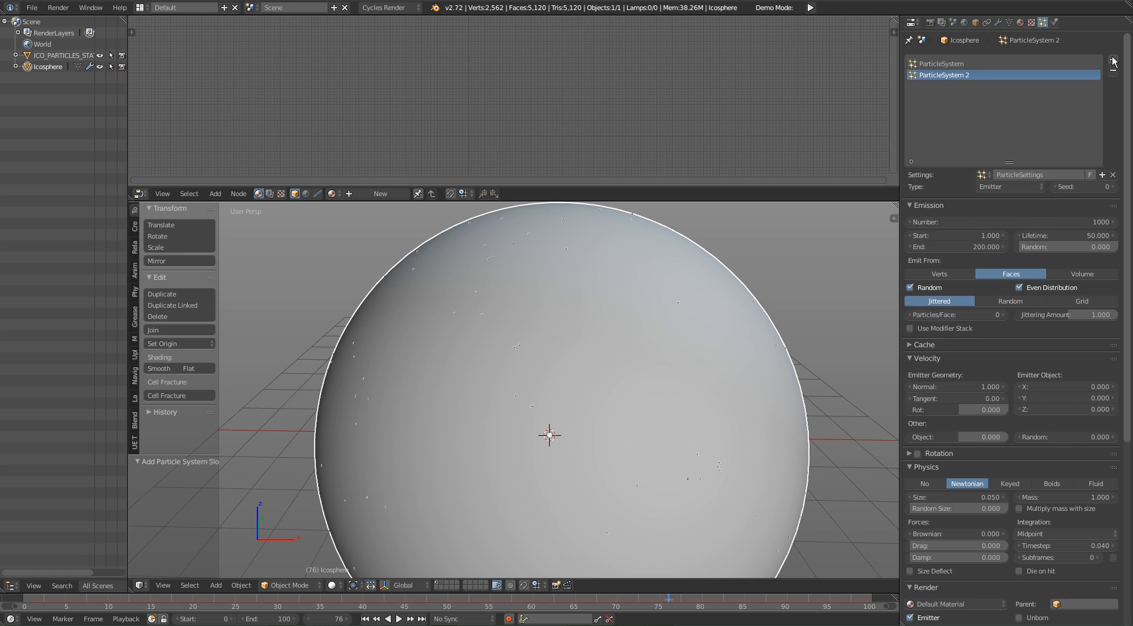
Step: Name the second particle system's settings ICO_PARTICLES_MOV and return the view to inside the sphere
left_click(1046, 171)
type("PARTICLES_")
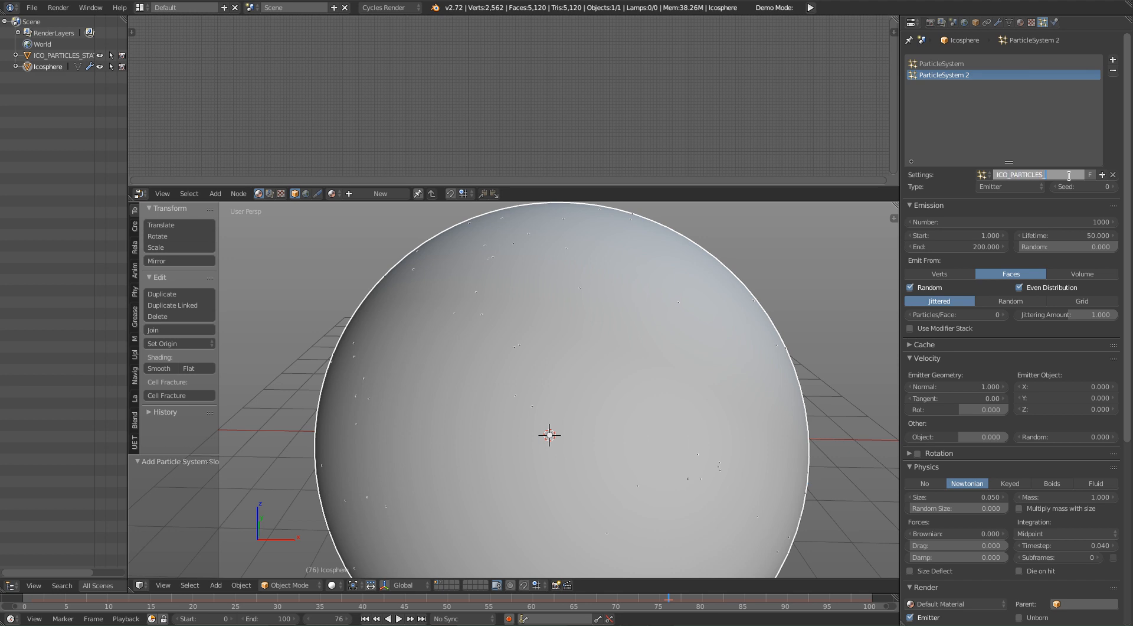
key("Return")
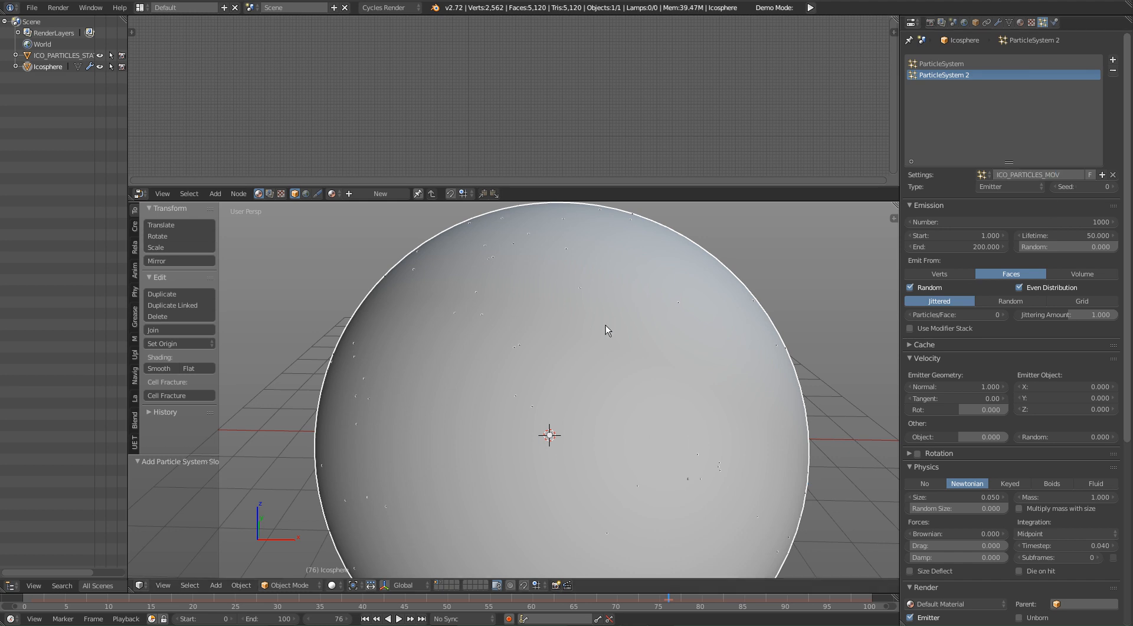
middle_click_drag(606, 324, 604, 330, "shift")
scroll(603, 331, "up", 4)
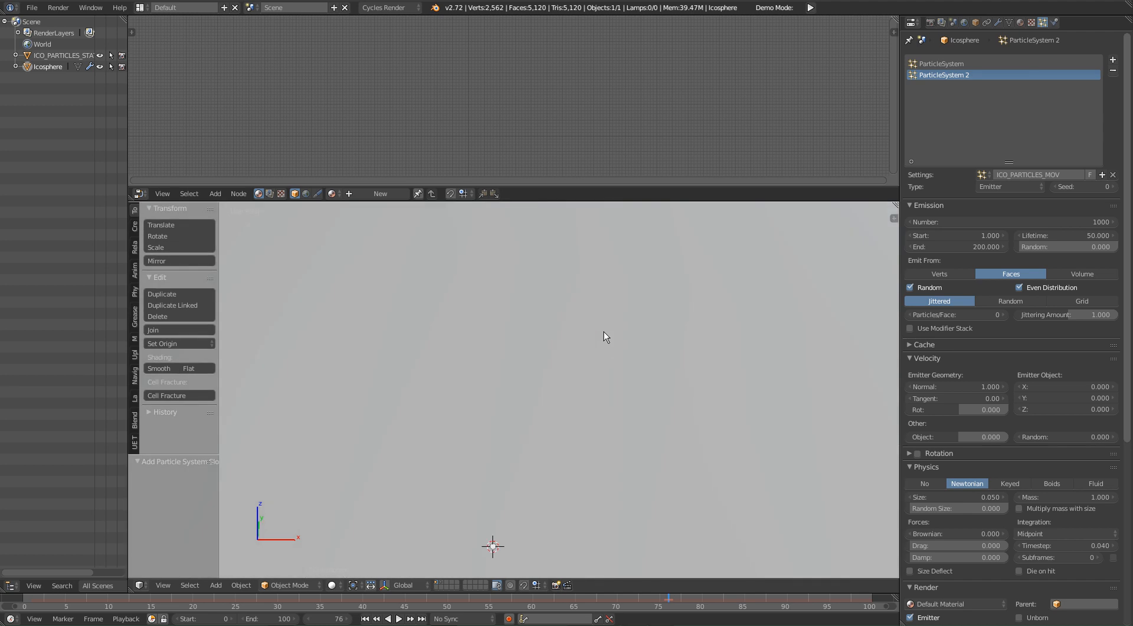
middle_click_drag(597, 314, 592, 313, "shift")
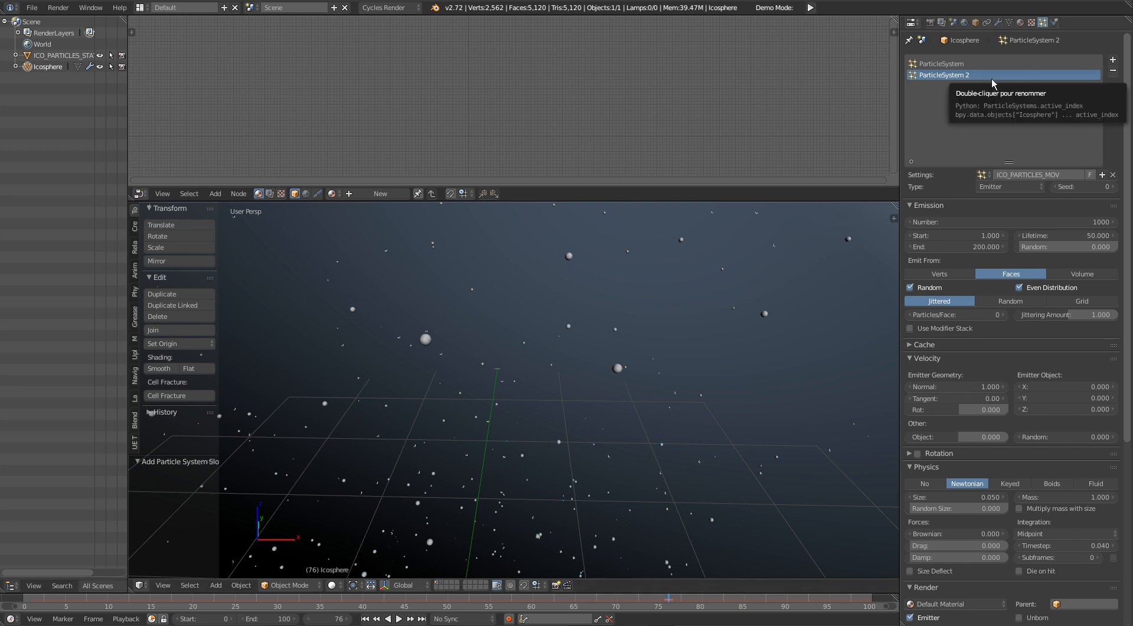
Step: Try the Hair type on the second particle system and return it to Emitter
left_click(1036, 189)
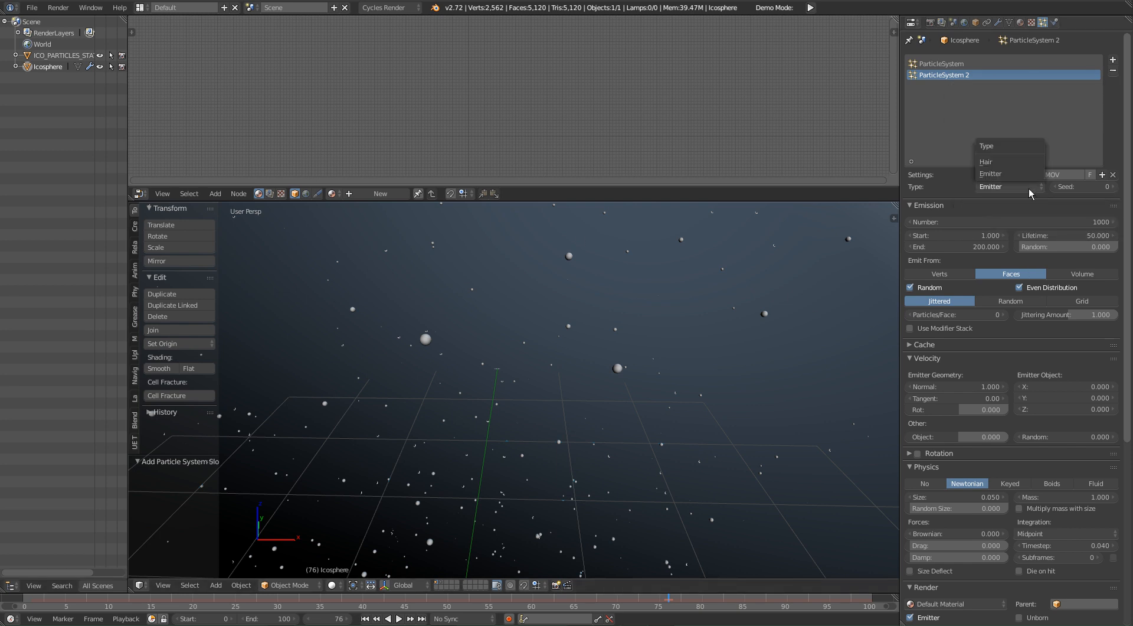
left_click(1006, 162)
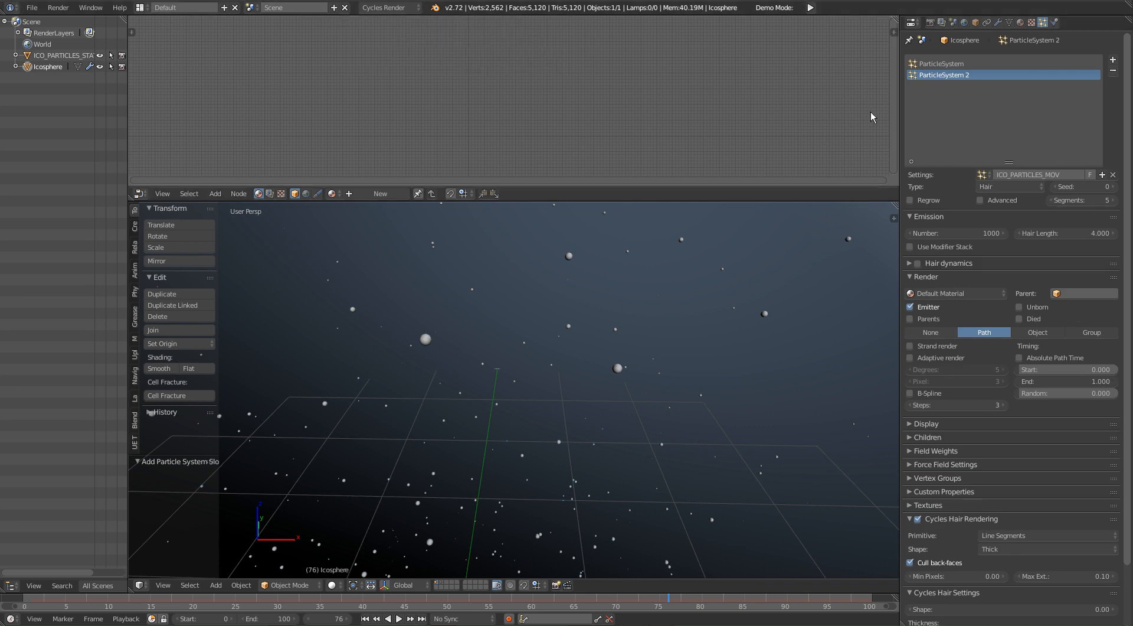
left_click(1014, 186)
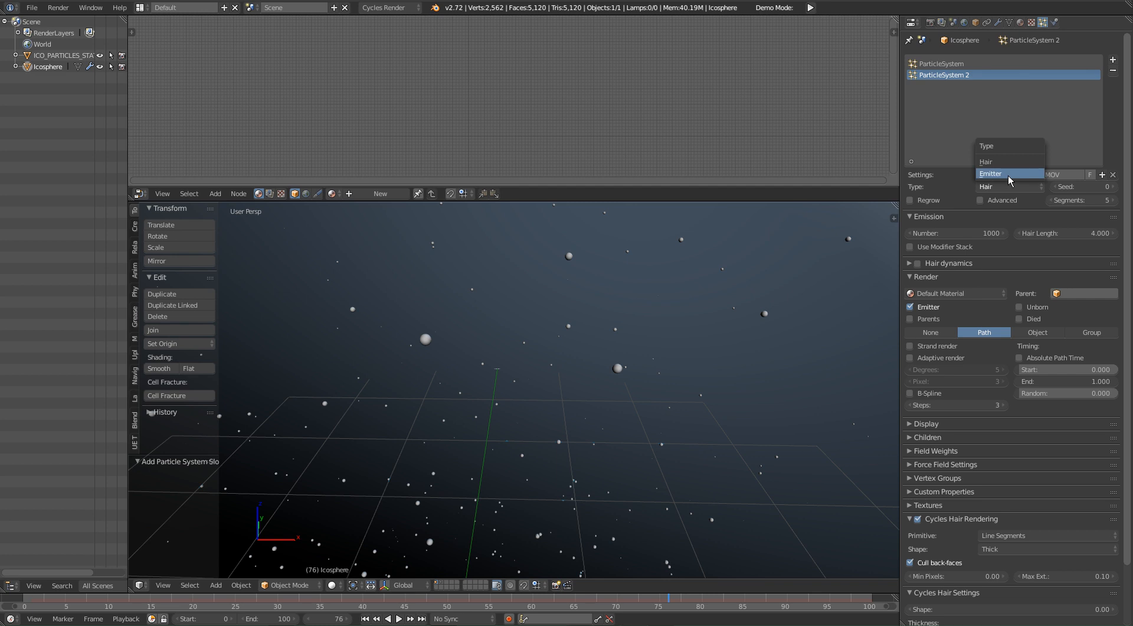
left_click(1008, 174)
Step: Set the second particle system's emission to start at frame -500 and end at frame 500
middle_click_drag(657, 321, 717, 227, "shift")
scroll(536, 447, "up", 2)
middle_click_drag(536, 447, 644, 432, "shift")
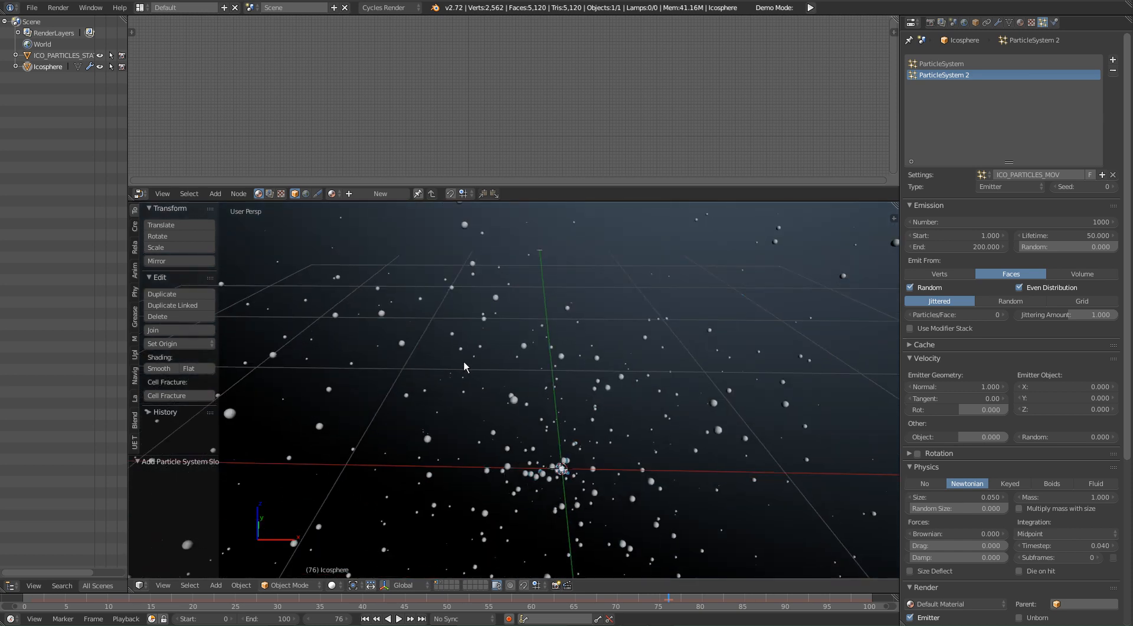
double_click(980, 235)
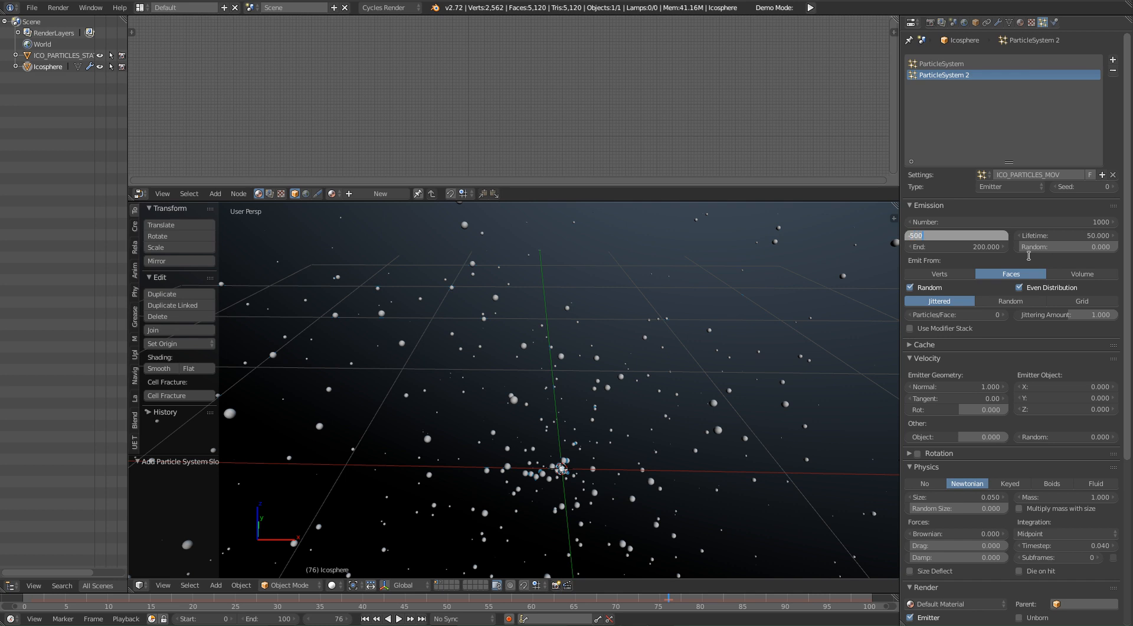
type("-500")
key("Return")
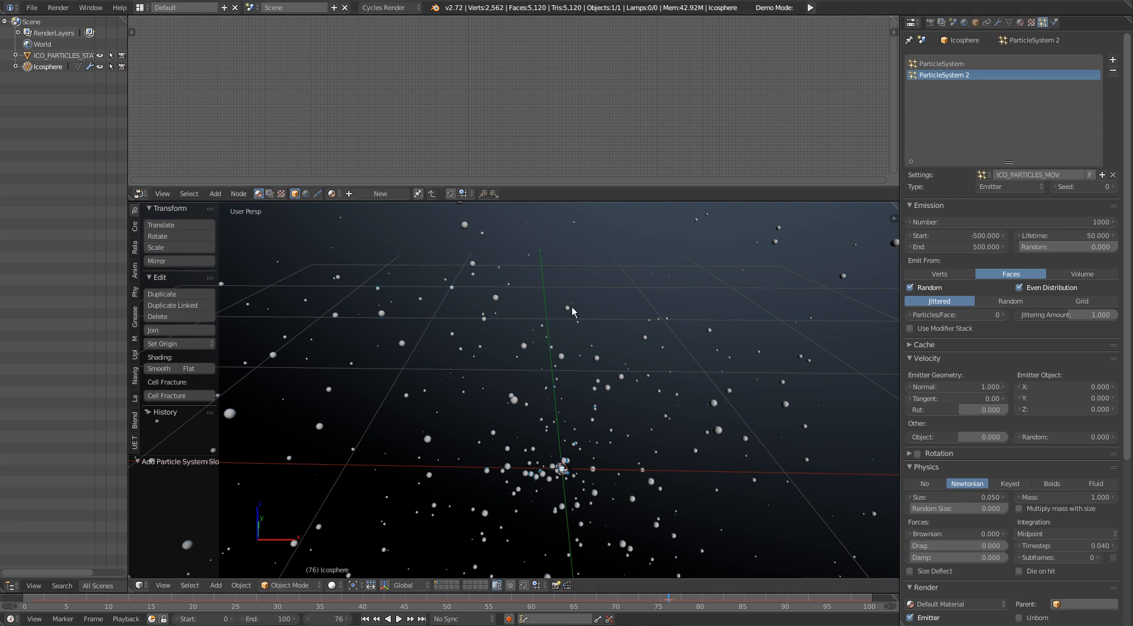
Step: Look over the cloud from around and set the lifetime of the emitted particles to 45
middle_click_drag(571, 334, 626, 449, "shift")
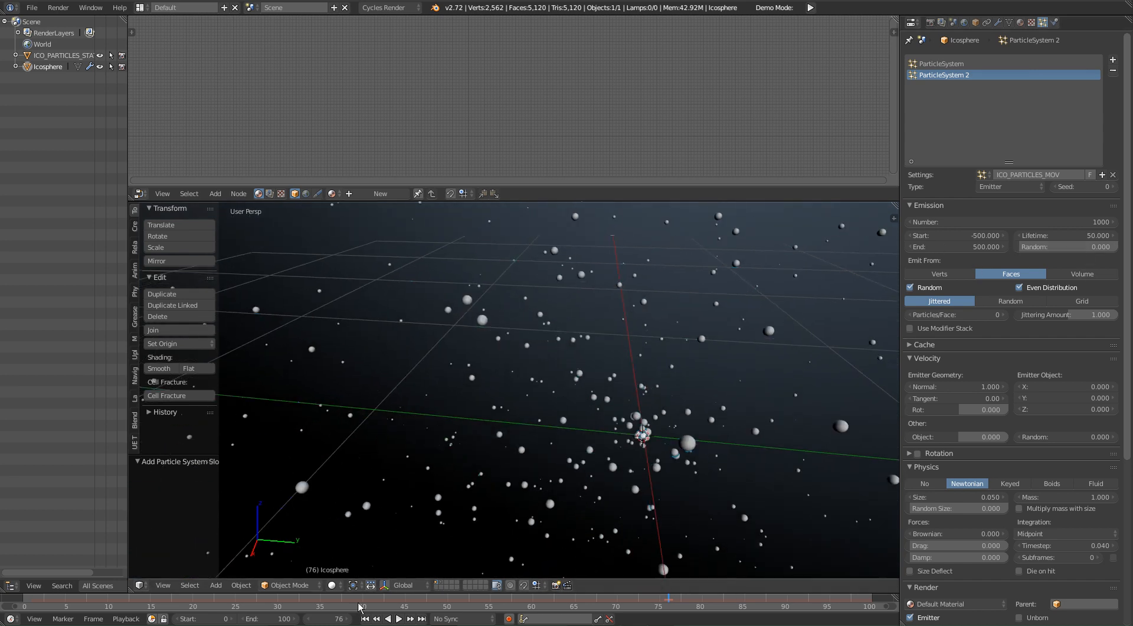
middle_click_drag(838, 413, 709, 396)
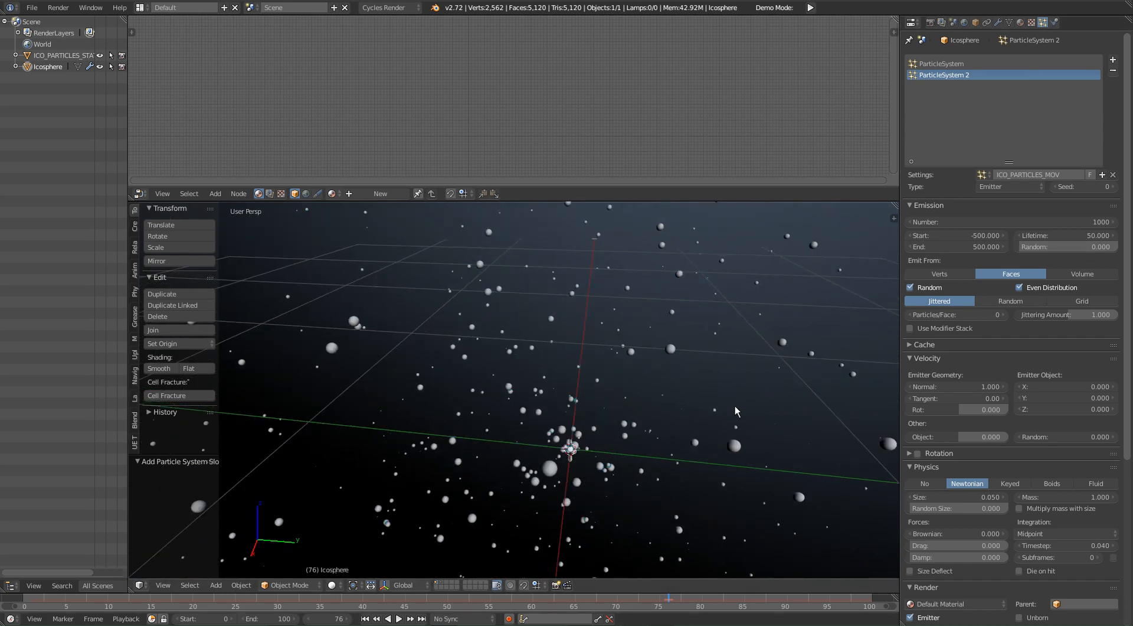
middle_click_drag(593, 335, 629, 336)
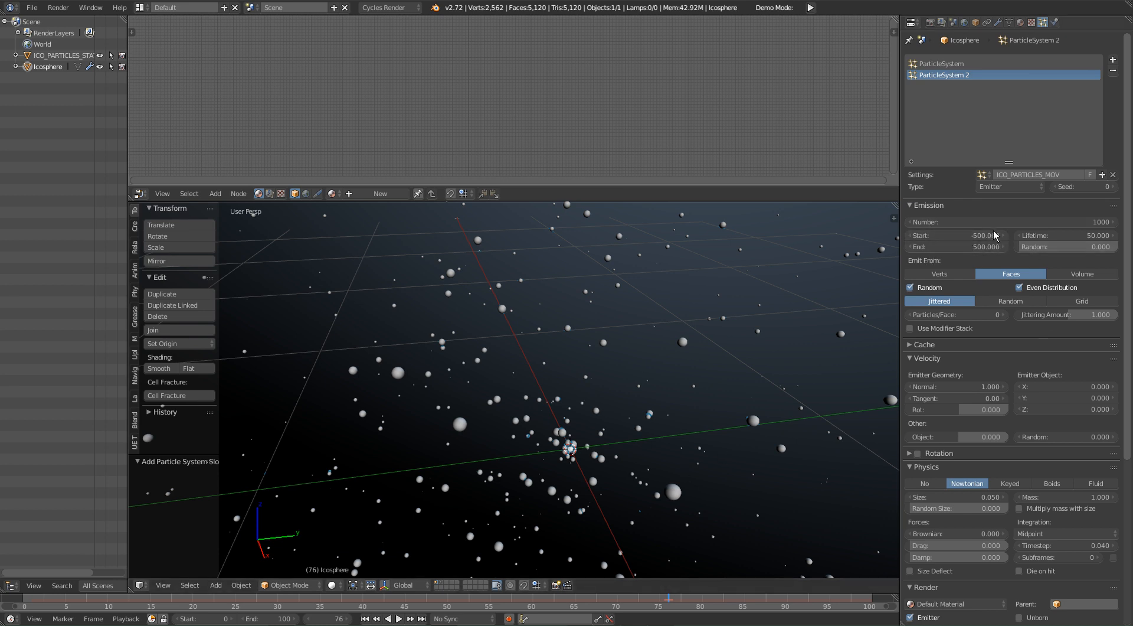
middle_click_drag(574, 356, 583, 358, "shift")
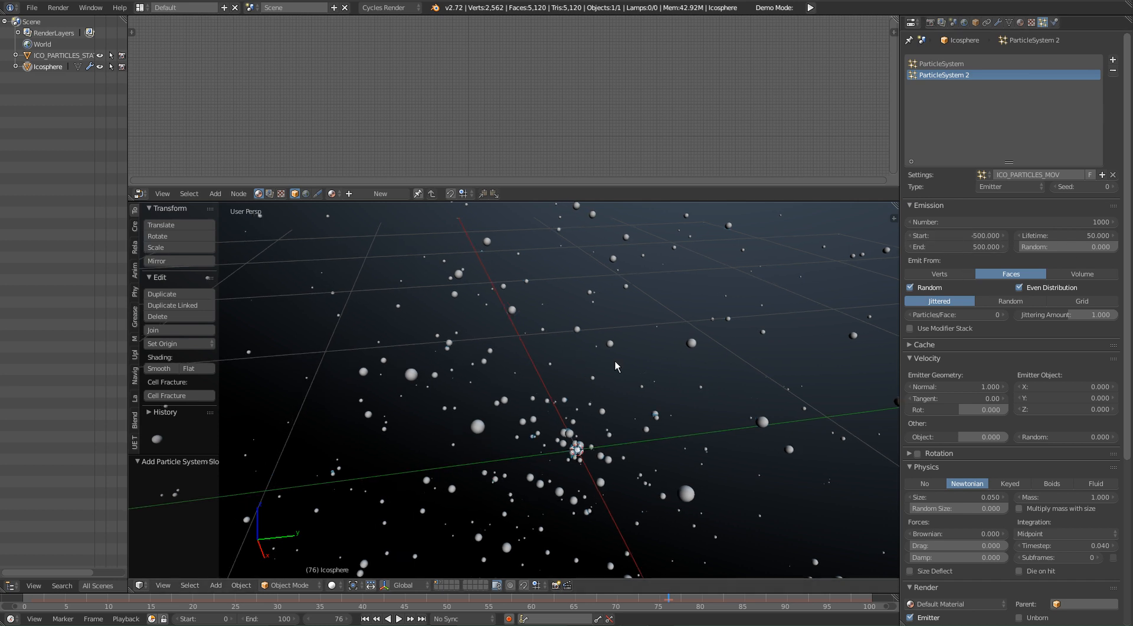
middle_click_drag(630, 317, 642, 330, "shift")
left_click(1065, 232)
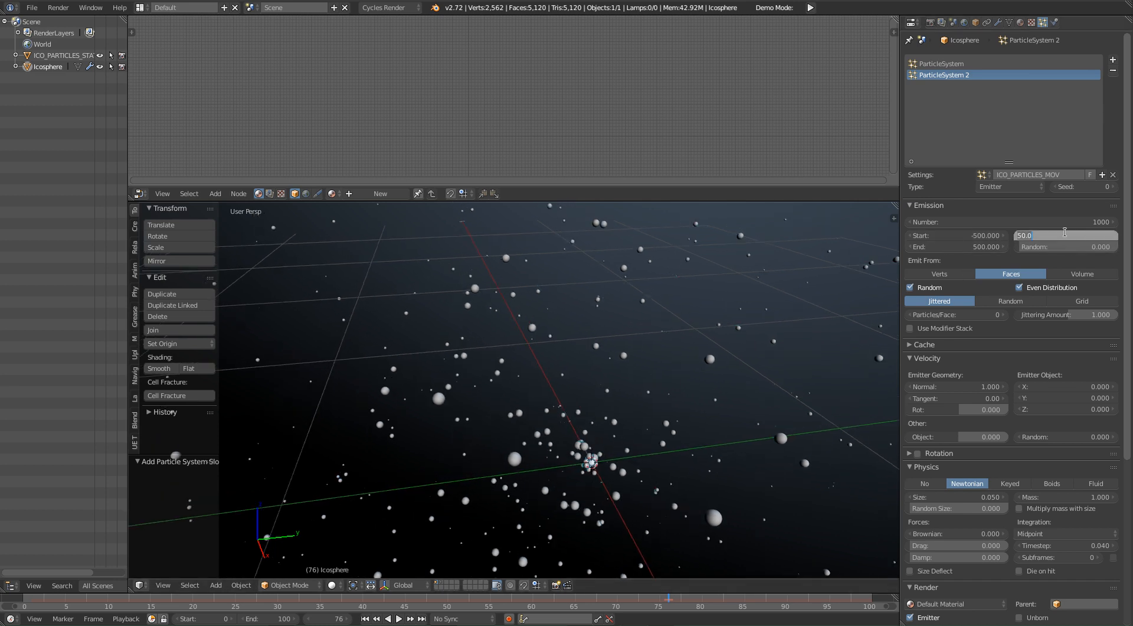
type("45")
key("Return")
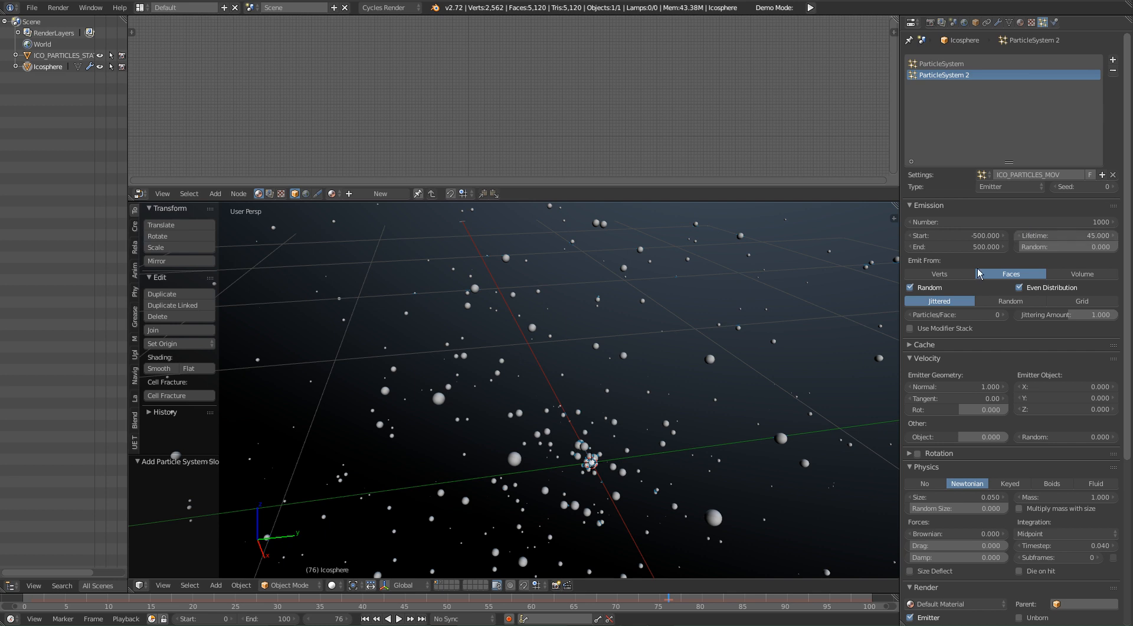
Step: Make the second particle system emit from the sphere's volume and look over the cloud
middle_click_drag(646, 381, 693, 350)
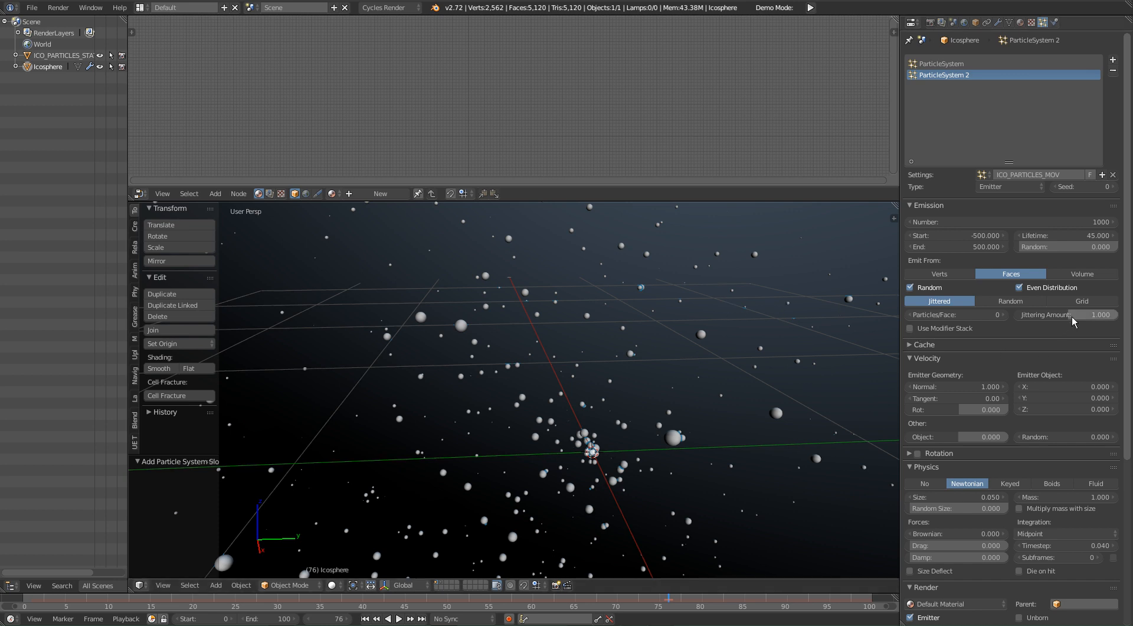
left_click(1082, 274)
middle_click_drag(616, 443, 522, 435)
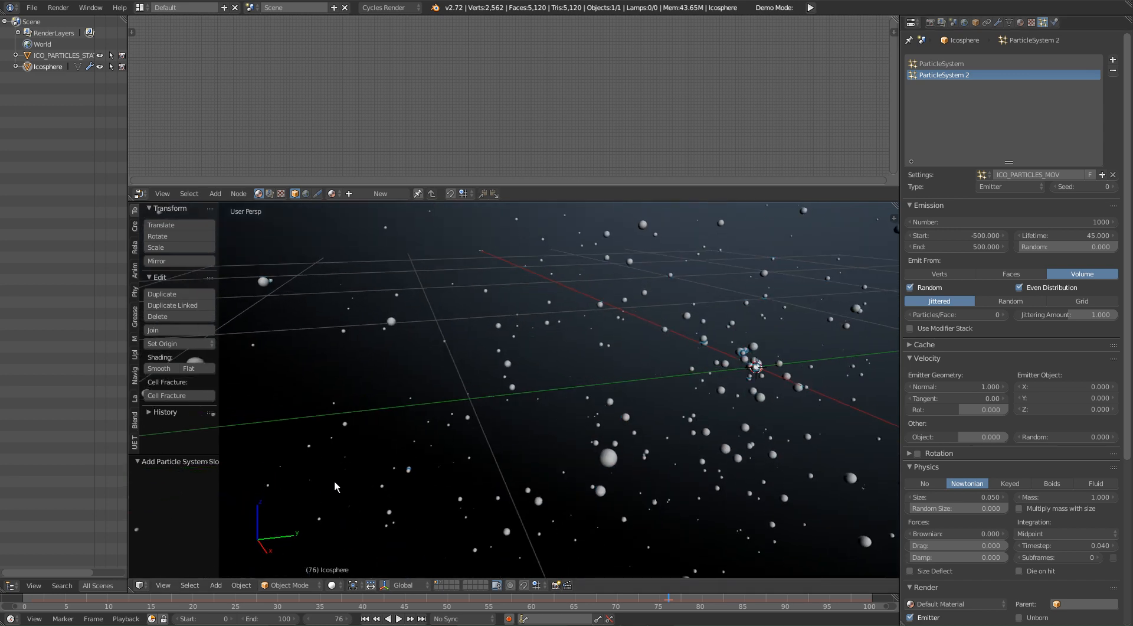
scroll(649, 426, "down", 4)
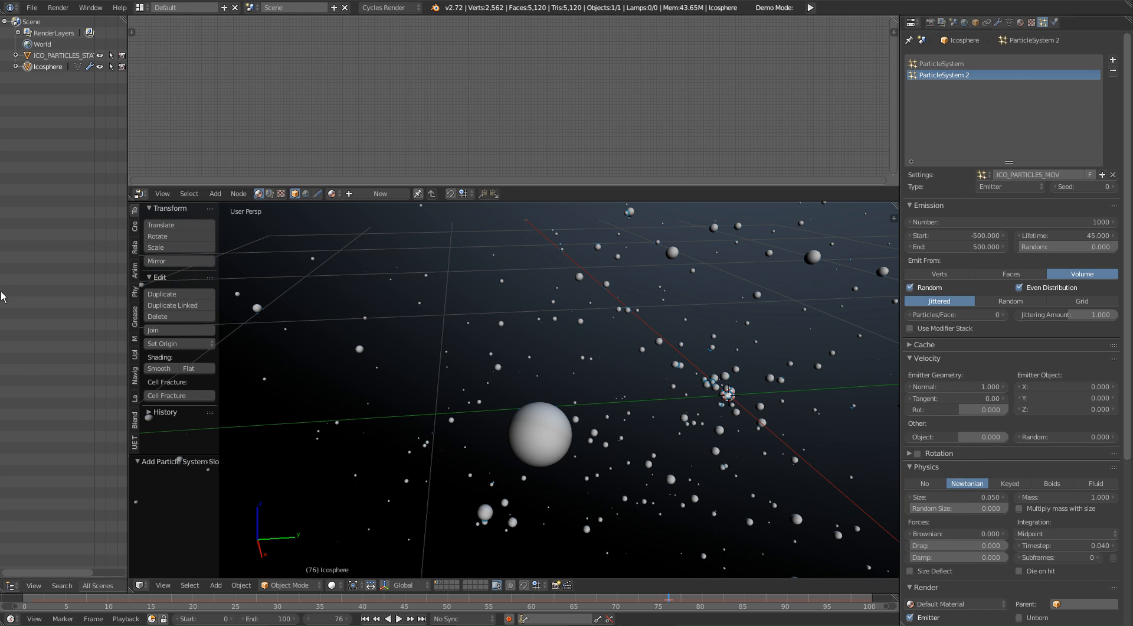
Step: Set the moving particles' physics to size 0.35, random size 1 and timestep 0.01
left_click(977, 499)
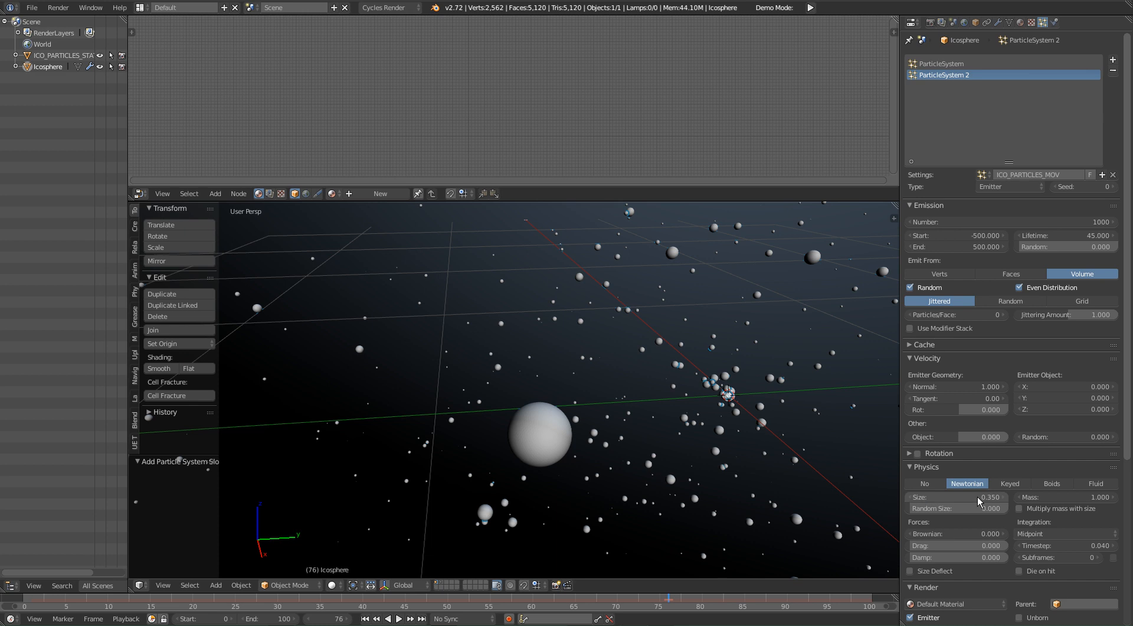
left_click_drag(939, 509, 1038, 509)
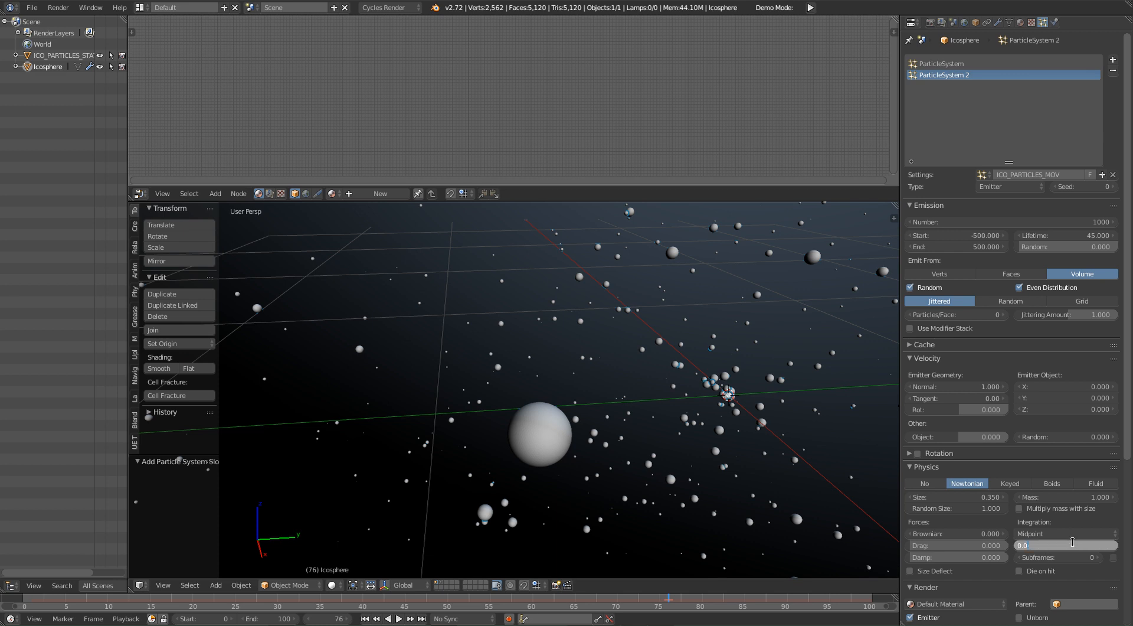
key("Return")
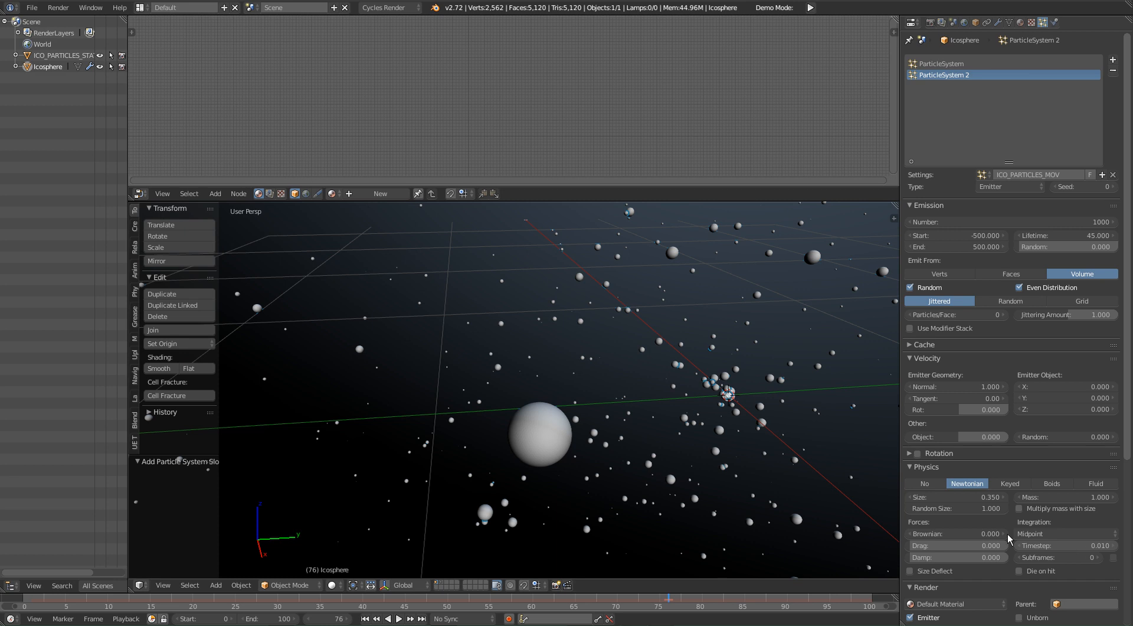
Step: Play the animation from frame 0 to check the motion of the emitted particles
middle_click_drag(696, 376, 696, 400)
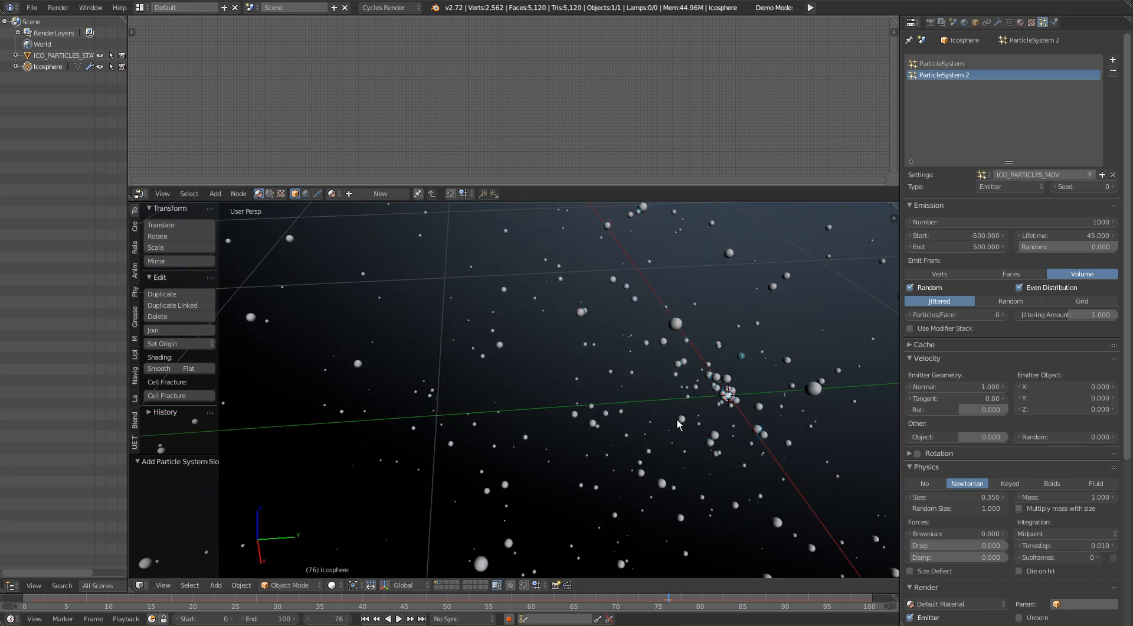
key("Right")
key("alt+a")
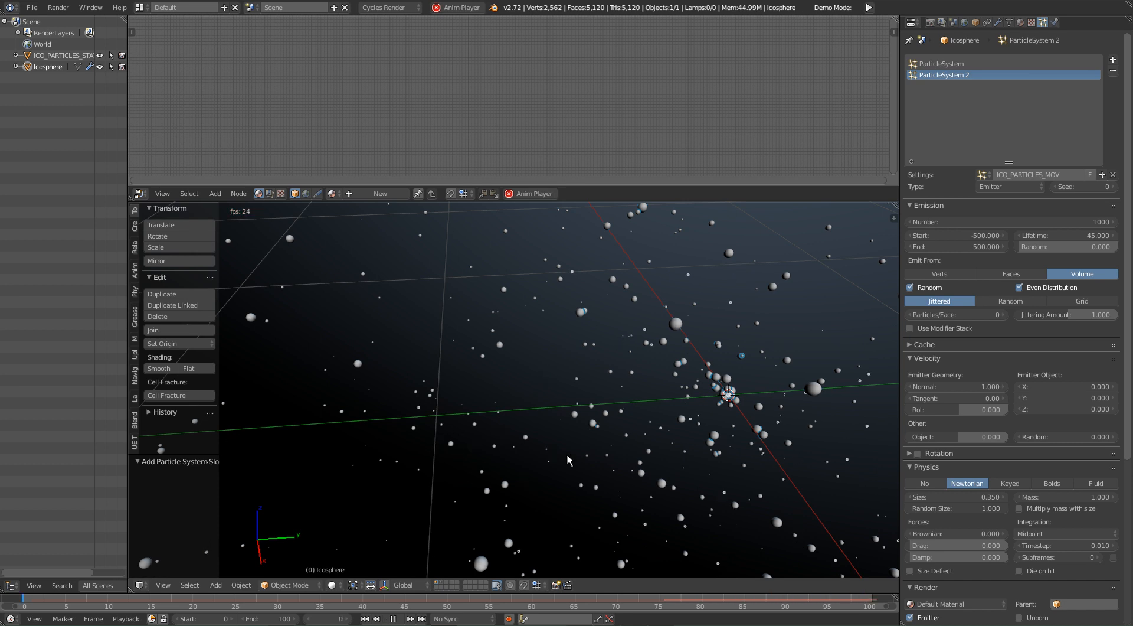
Step: Set the number of emitted particles in the second system to 5000 and look over the cloud during playback
scroll(590, 355, "down", 2)
middle_click_drag(590, 355, 644, 407)
middle_click_drag(733, 409, 640, 370)
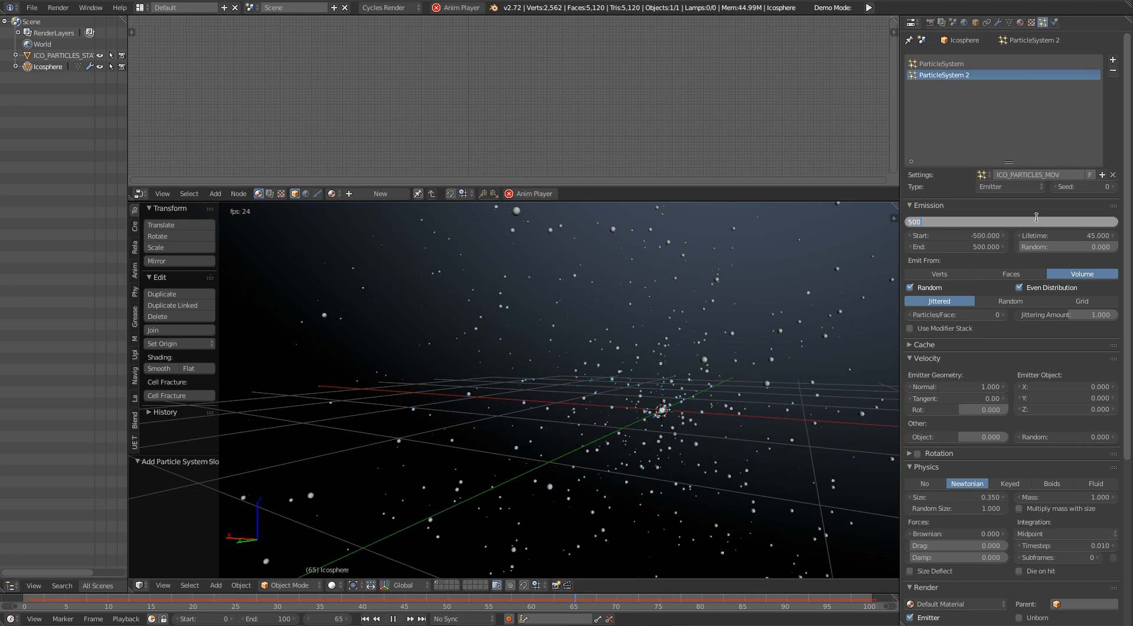
key("Return")
middle_click_drag(711, 392, 535, 395)
middle_click_drag(672, 394, 716, 345)
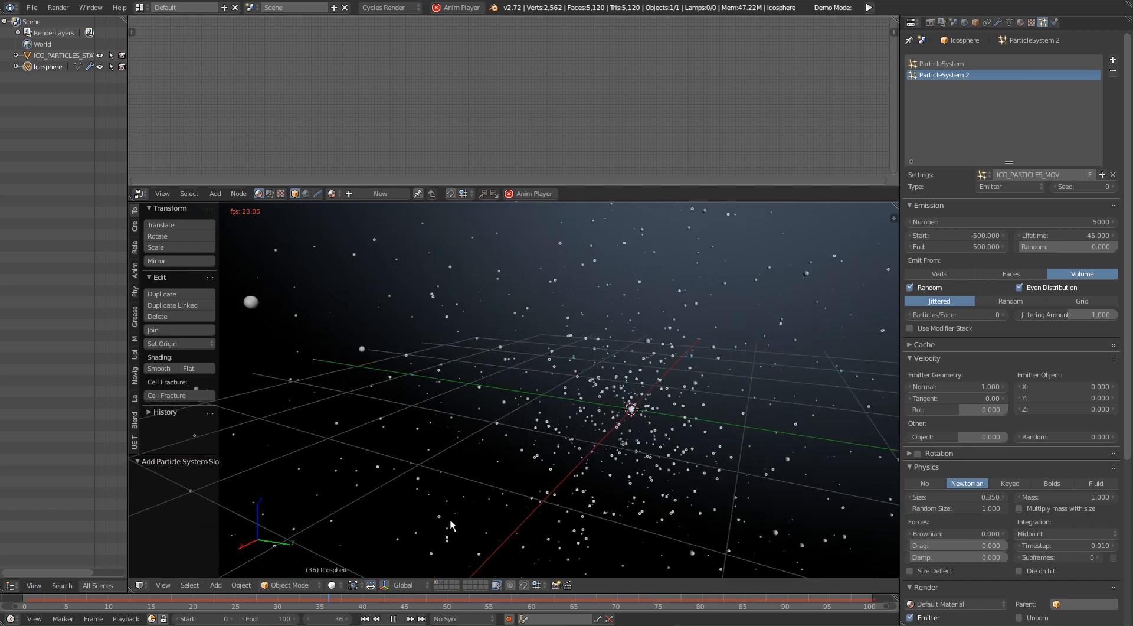
middle_click_drag(696, 331, 434, 282)
middle_click_drag(584, 325, 682, 448)
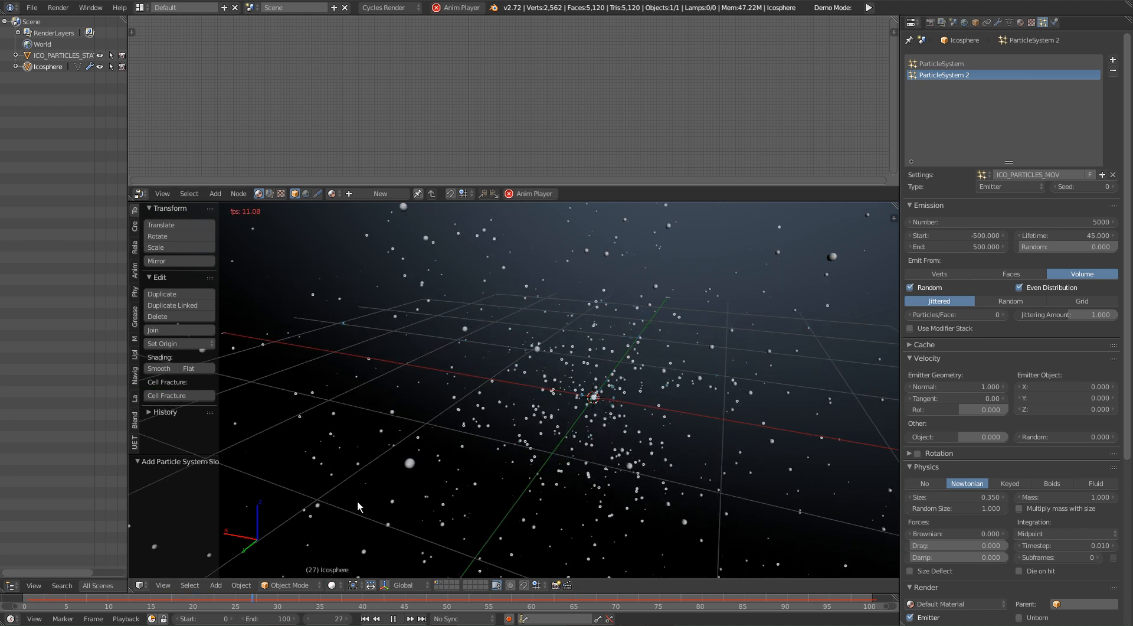
key("alt+a")
middle_click_drag(654, 347, 656, 327, "shift")
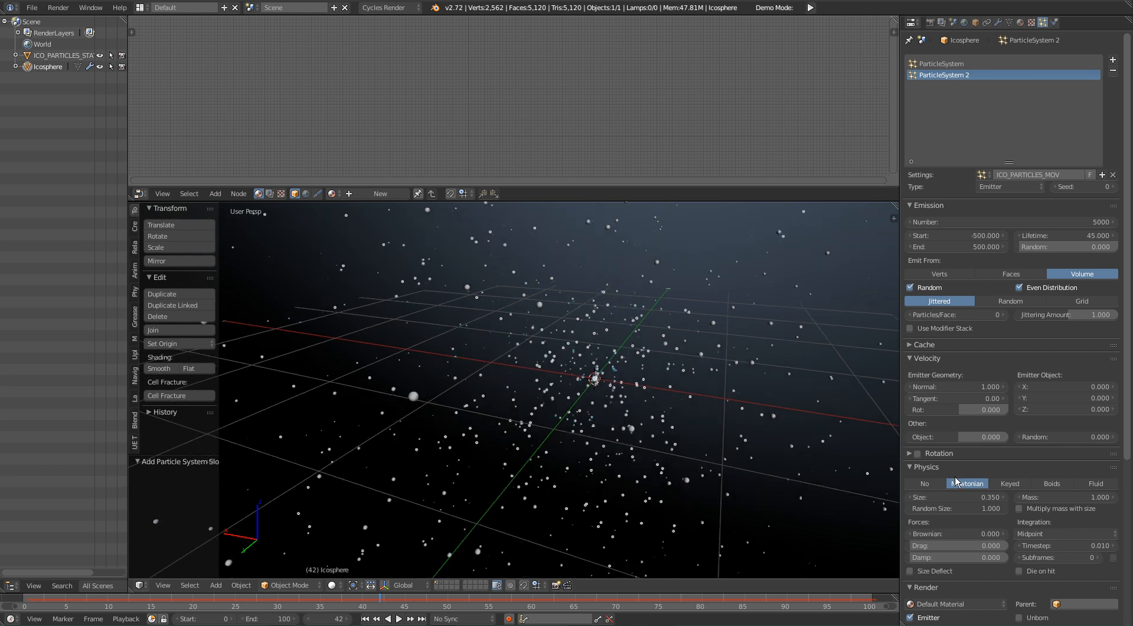
Step: Render the emitted particles as the object ICO_PARTICLES_STATIC and play the animation to check them from around
scroll(1080, 484, "down", 7)
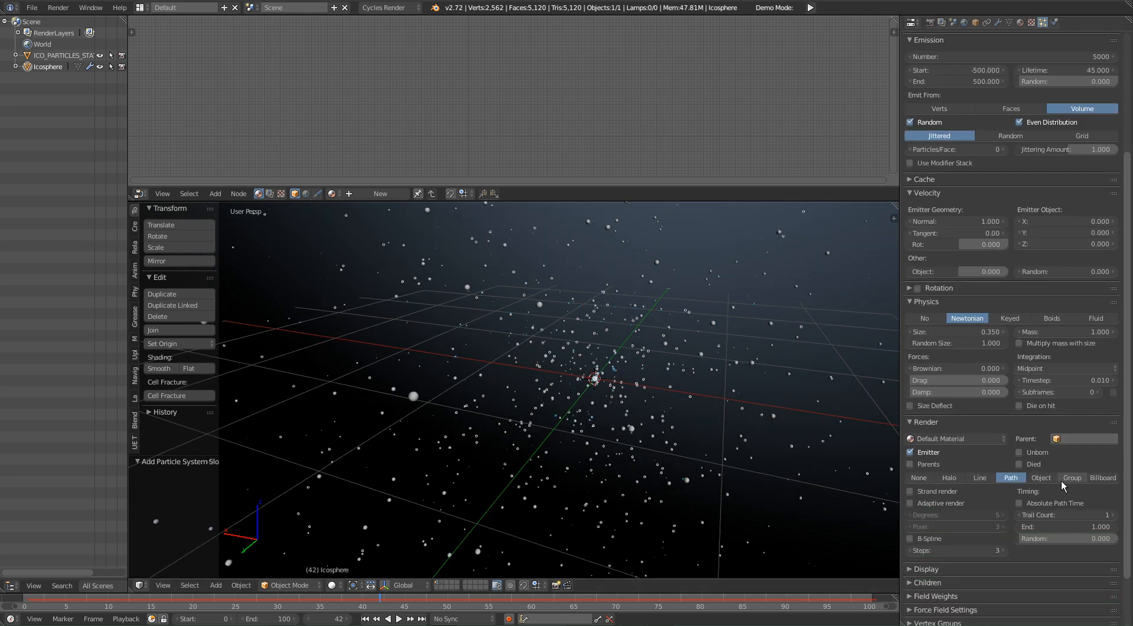
left_click(1042, 478)
left_click(995, 493)
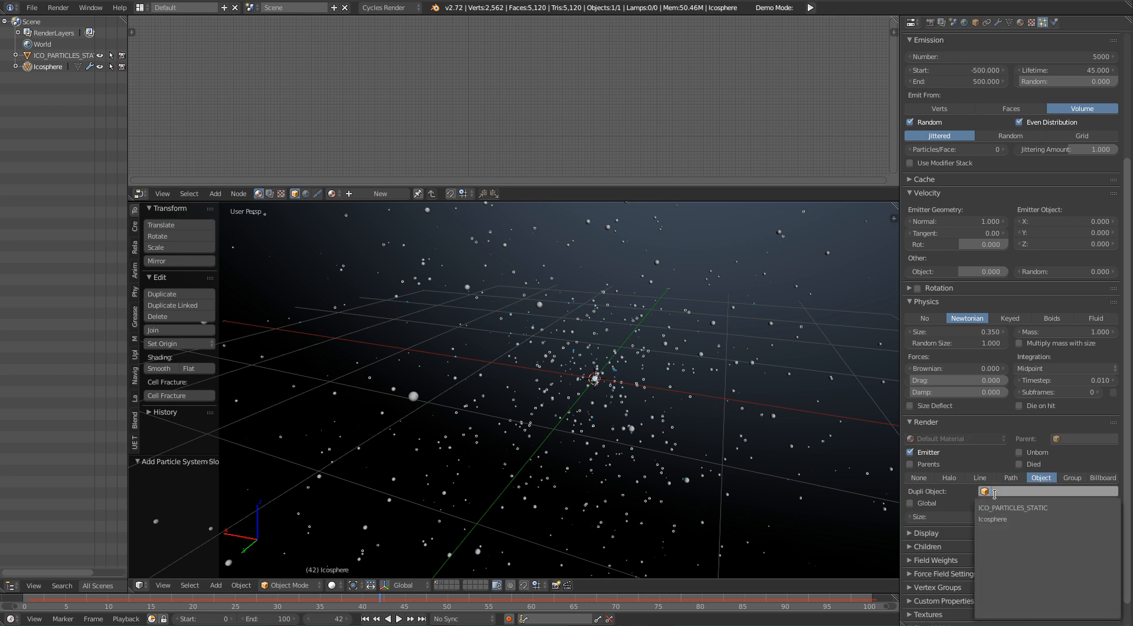
left_click(1055, 513)
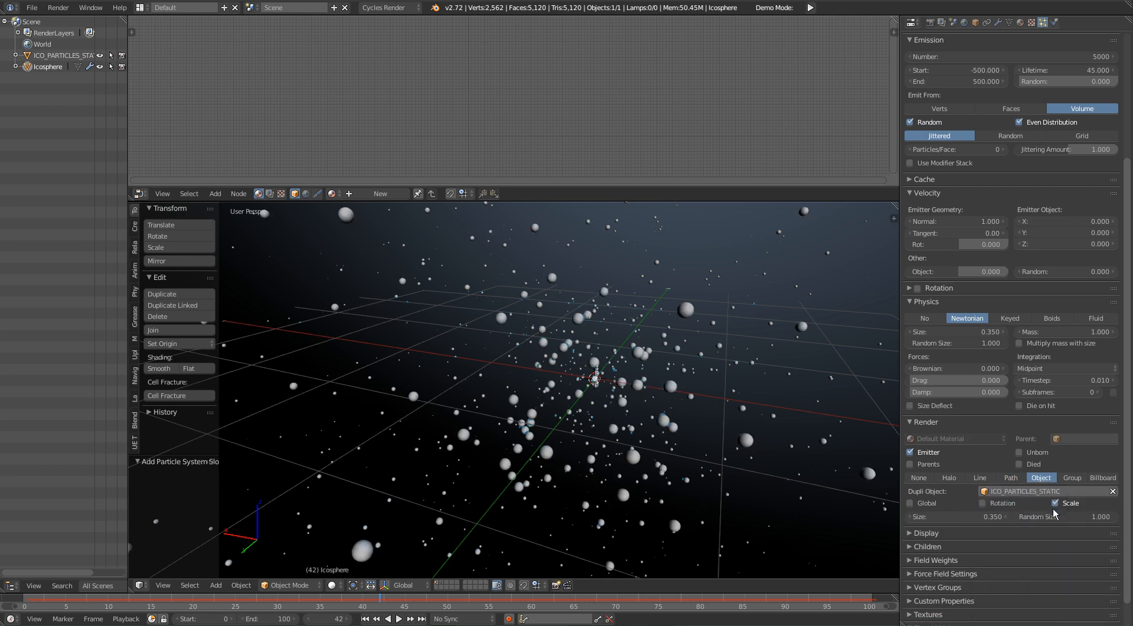
middle_click_drag(767, 425, 586, 409)
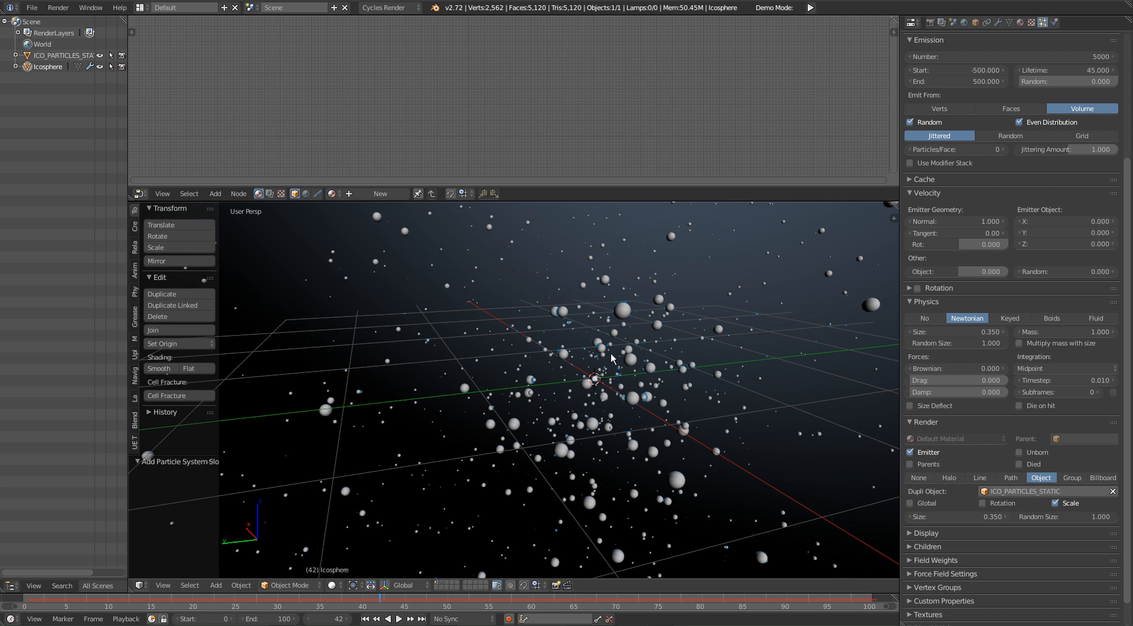
key("alt+a")
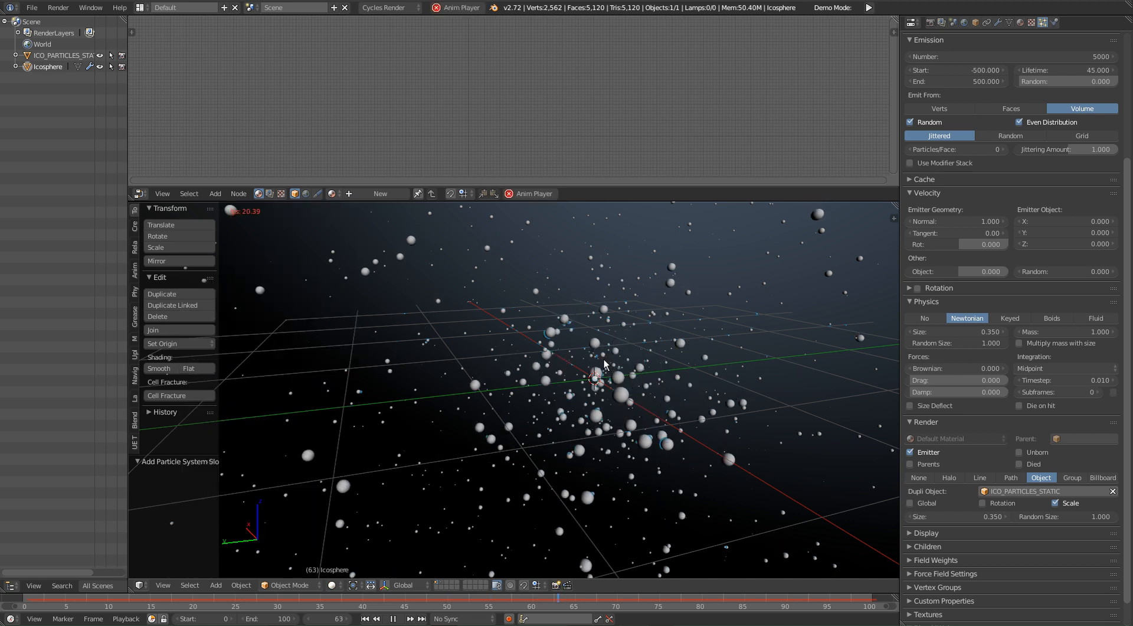
middle_click_drag(555, 392, 486, 377)
middle_click_drag(576, 435, 624, 463)
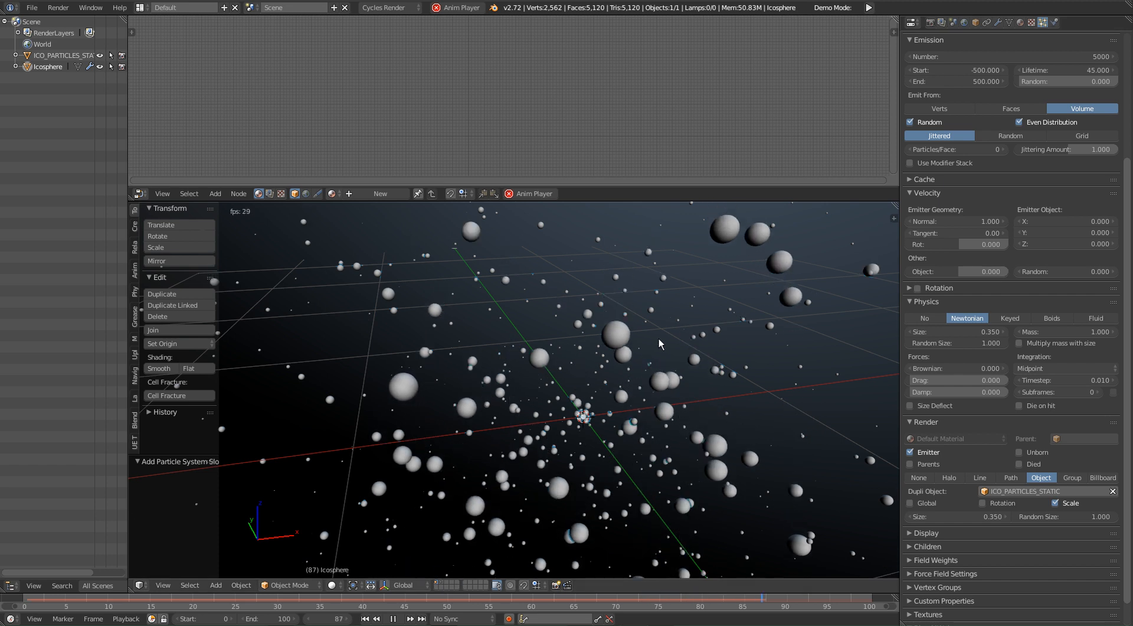
middle_click_drag(751, 323, 745, 365, "shift")
Step: Set the lifetime of the emitted particles to 85 and look over the cloud
scroll(990, 209, "up", 2)
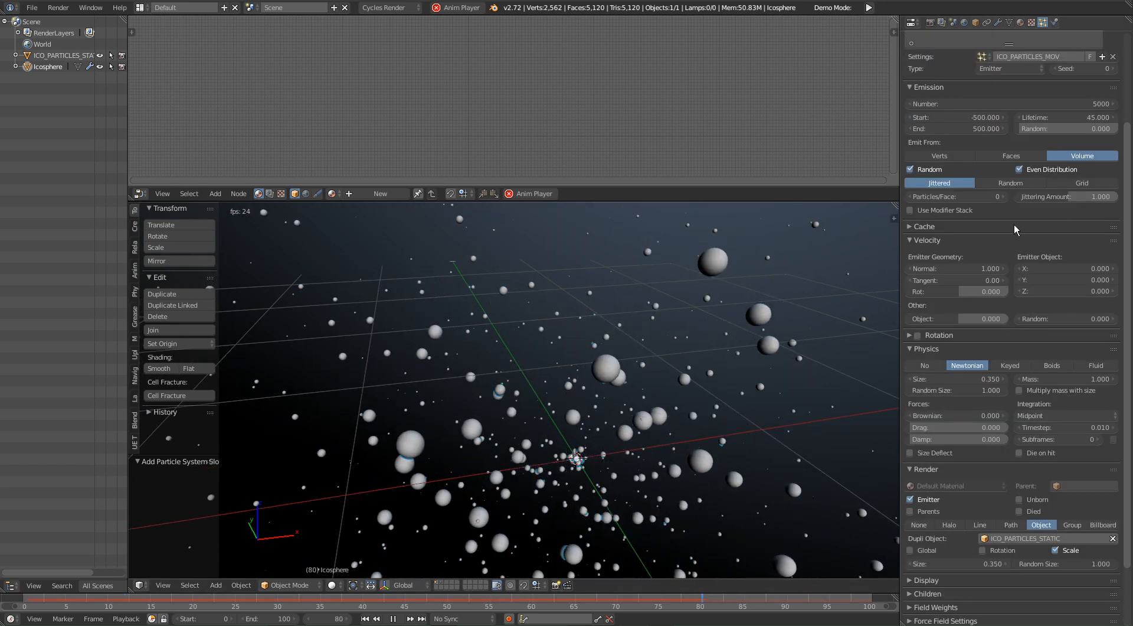
left_click(1069, 120)
type("85")
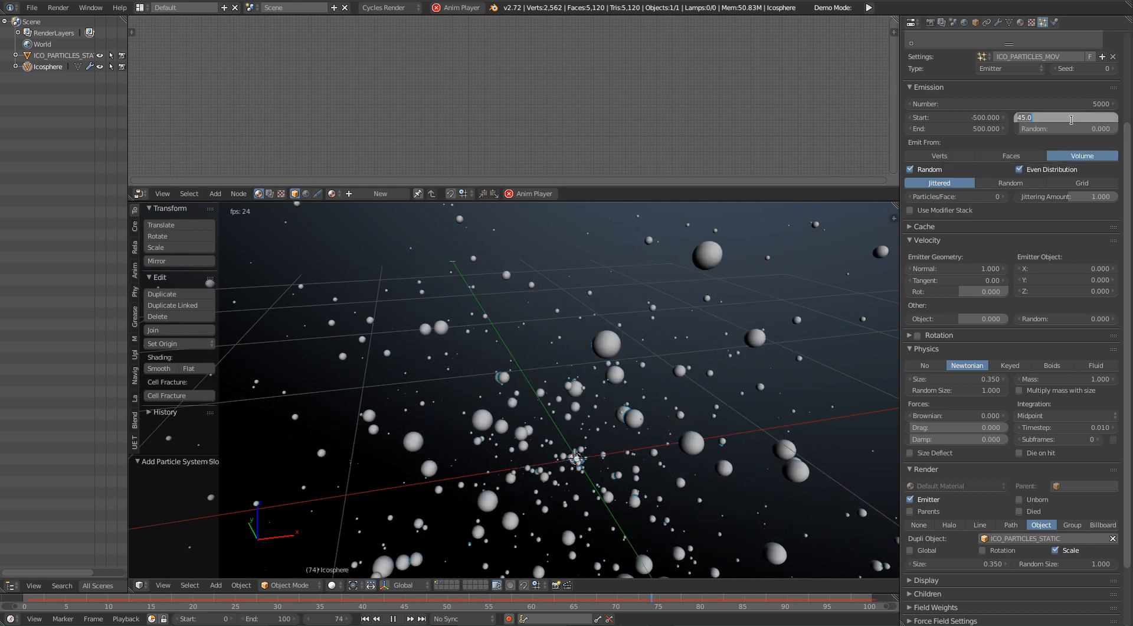
key("Return")
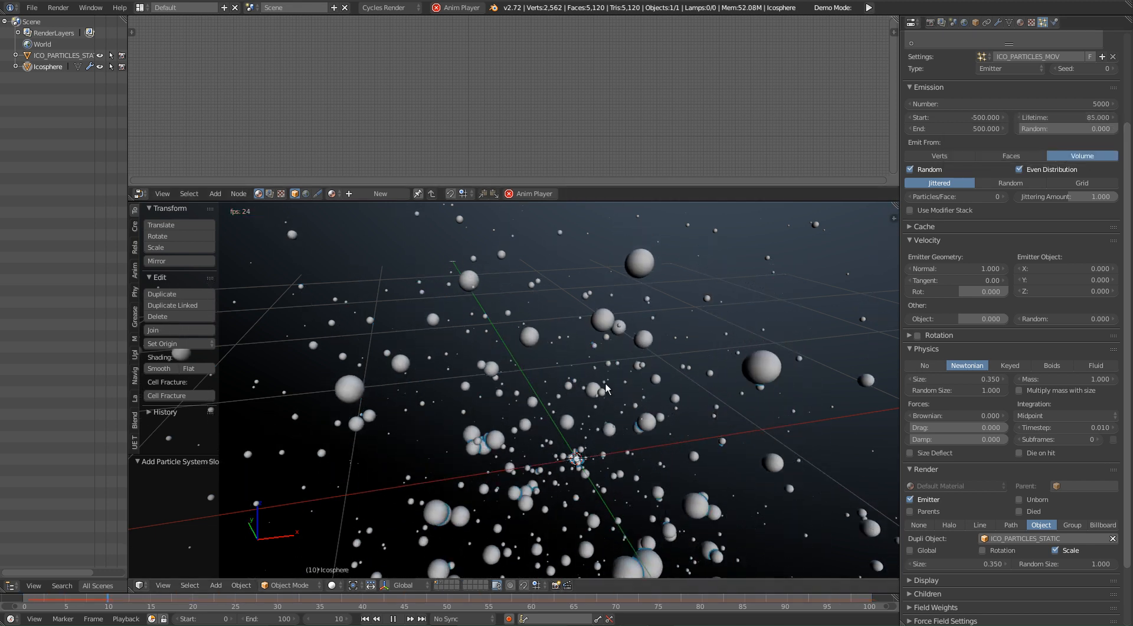
scroll(631, 354, "down", 3)
middle_click_drag(666, 426, 650, 410)
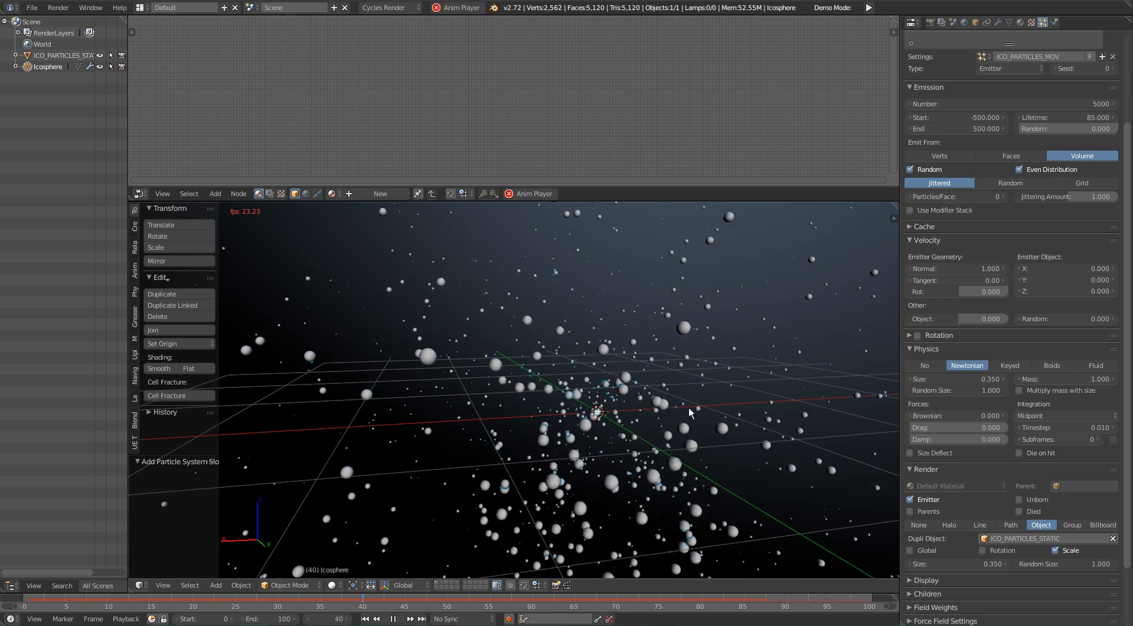
Step: Reduce the physics size of the emitted particles to 0.25 and check the cloud from another angle
left_click(952, 379)
type("0.25")
key("Return")
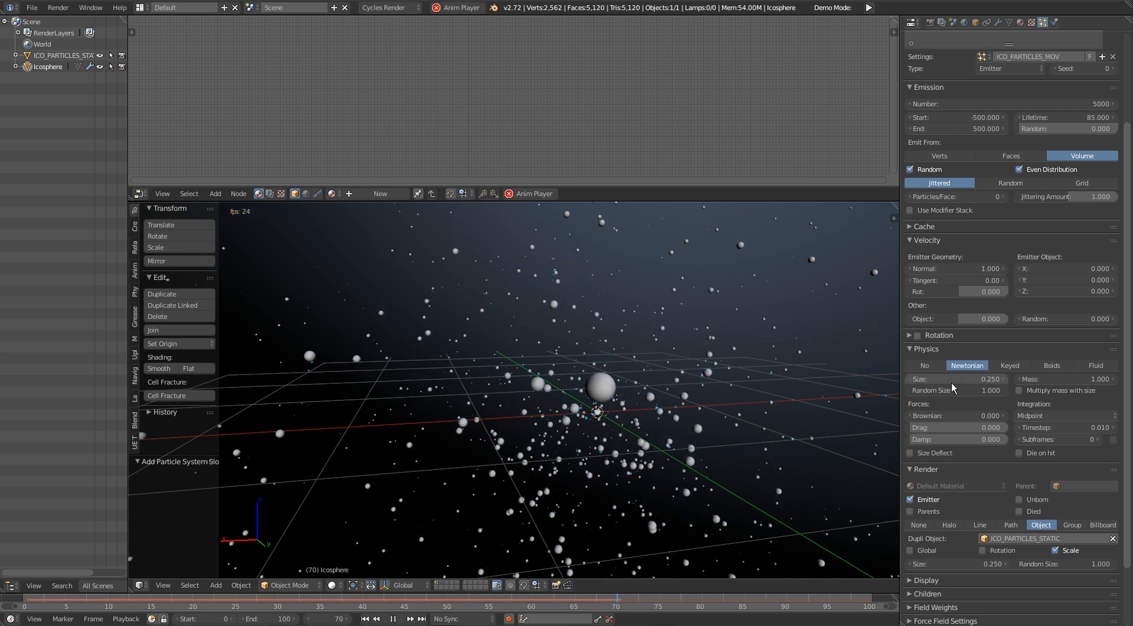
middle_click_drag(490, 383, 512, 403)
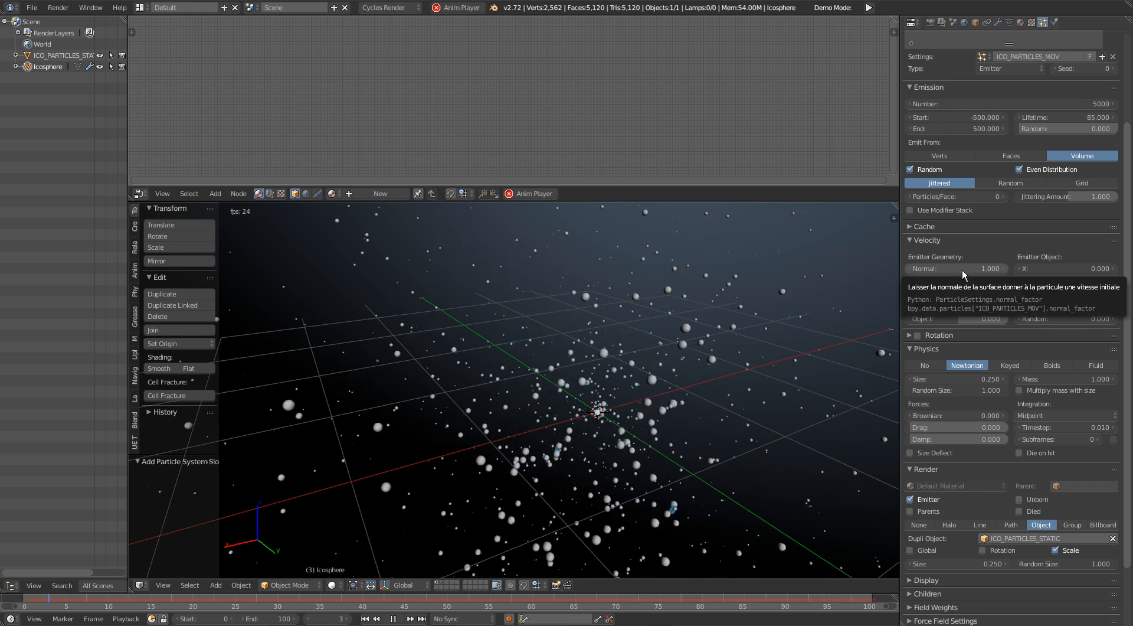
Step: Set the emitted particles' normal velocity to 0.5 and check their motion from several sides
left_click(962, 269)
type("0.5")
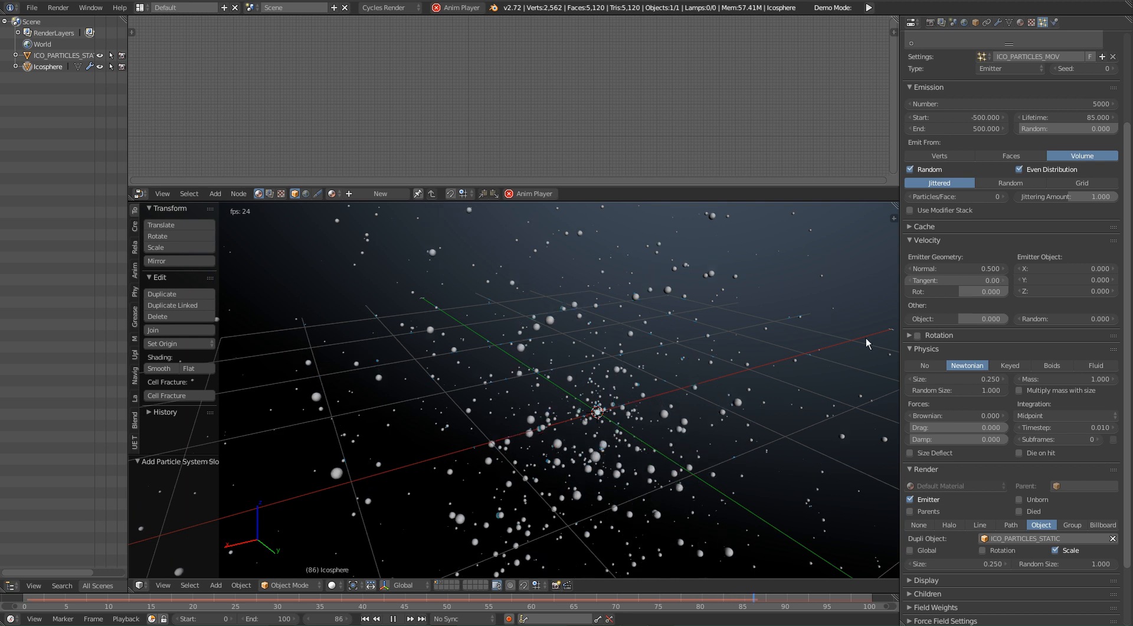
middle_click_drag(709, 421, 471, 399)
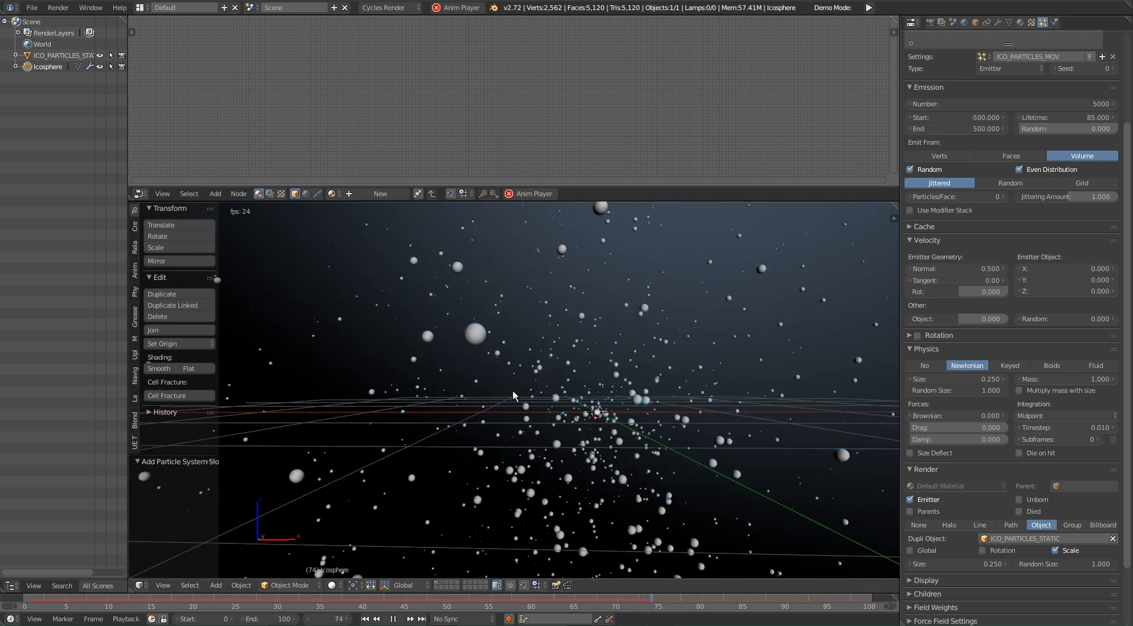
middle_click_drag(471, 399, 726, 408)
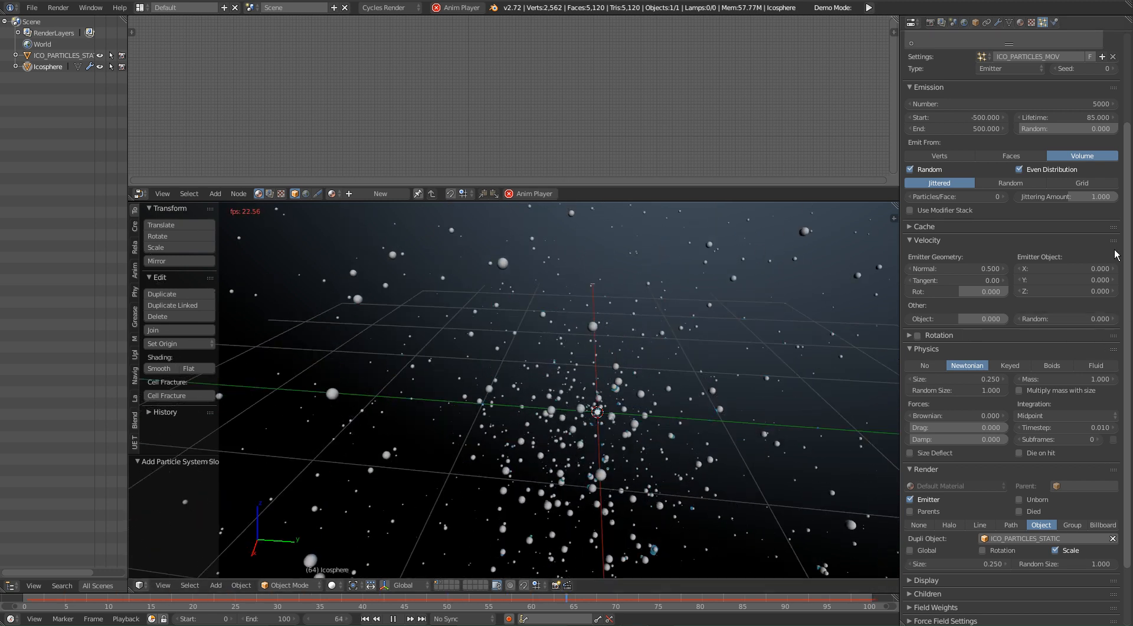
Step: Try jittering amounts of 2 and 0 on the volume emission and look over the distribution
left_click_drag(1069, 196, 1117, 197)
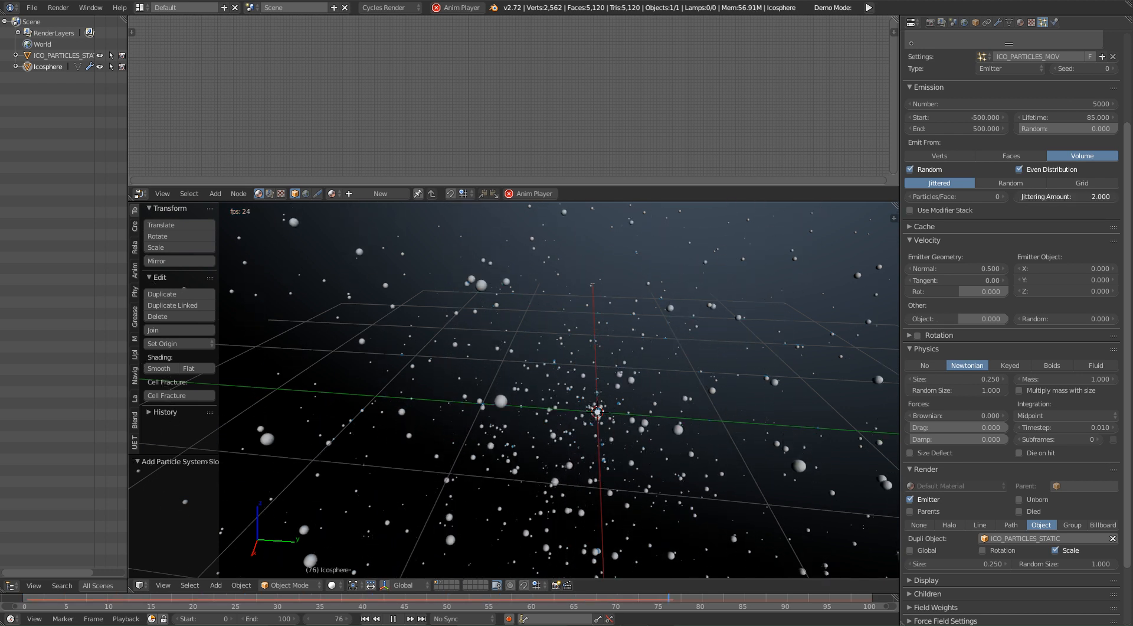
left_click_drag(1115, 196, 1020, 197)
middle_click_drag(622, 402, 539, 405)
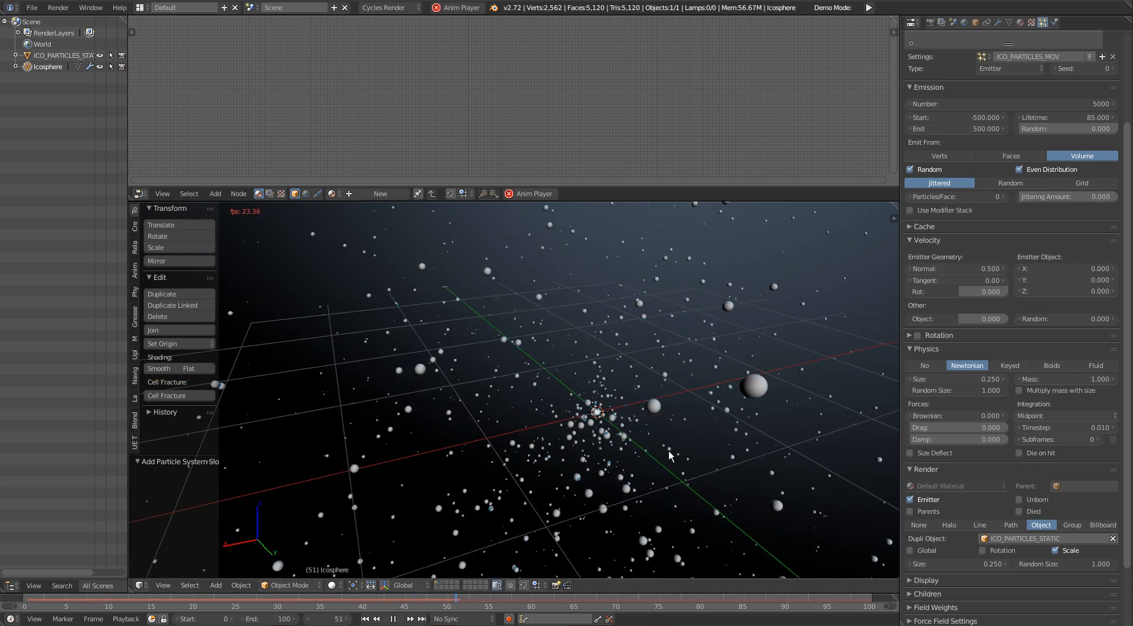
Step: Switch the emission distribution of the moving particles from jittered to random and look over the cloud
left_click(1019, 183)
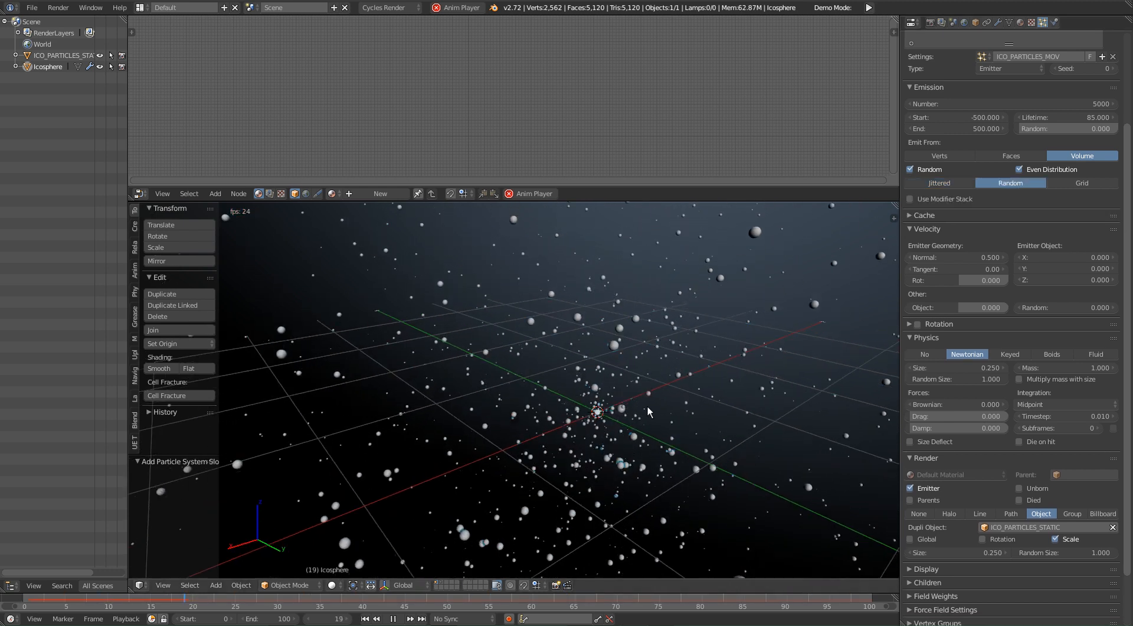
middle_click_drag(586, 445, 784, 429)
middle_click_drag(677, 394, 514, 472, "shift")
Step: Set the moving particles' gravity field weight to 0 and check their floating motion from around
scroll(678, 448, "down", 4)
scroll(677, 448, "up", 4)
scroll(992, 530, "down", 3)
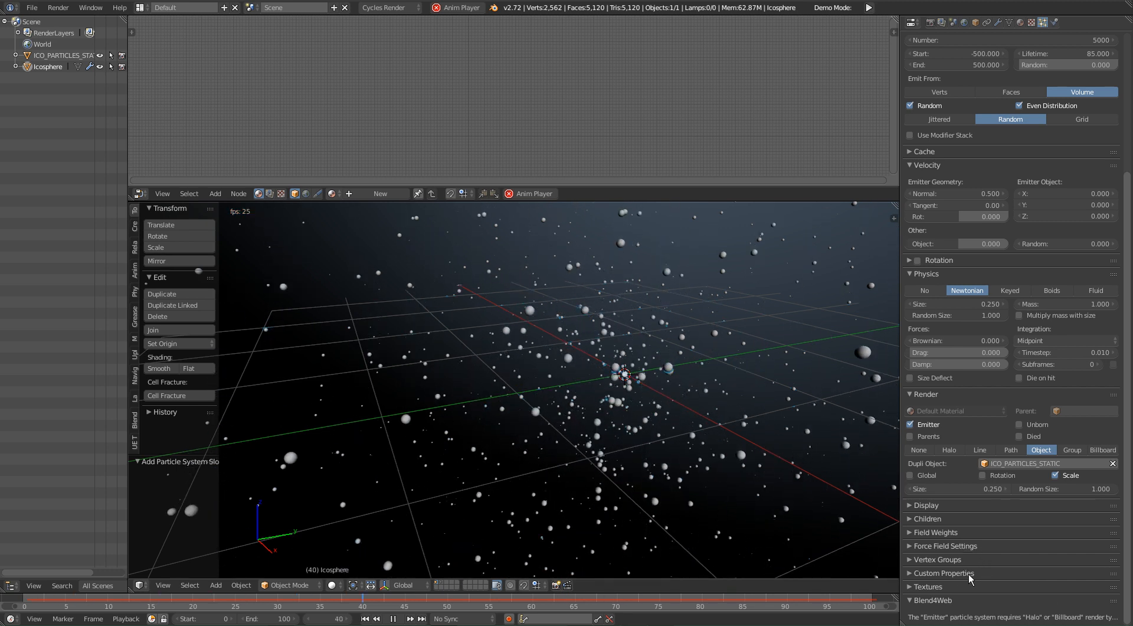
left_click(936, 273)
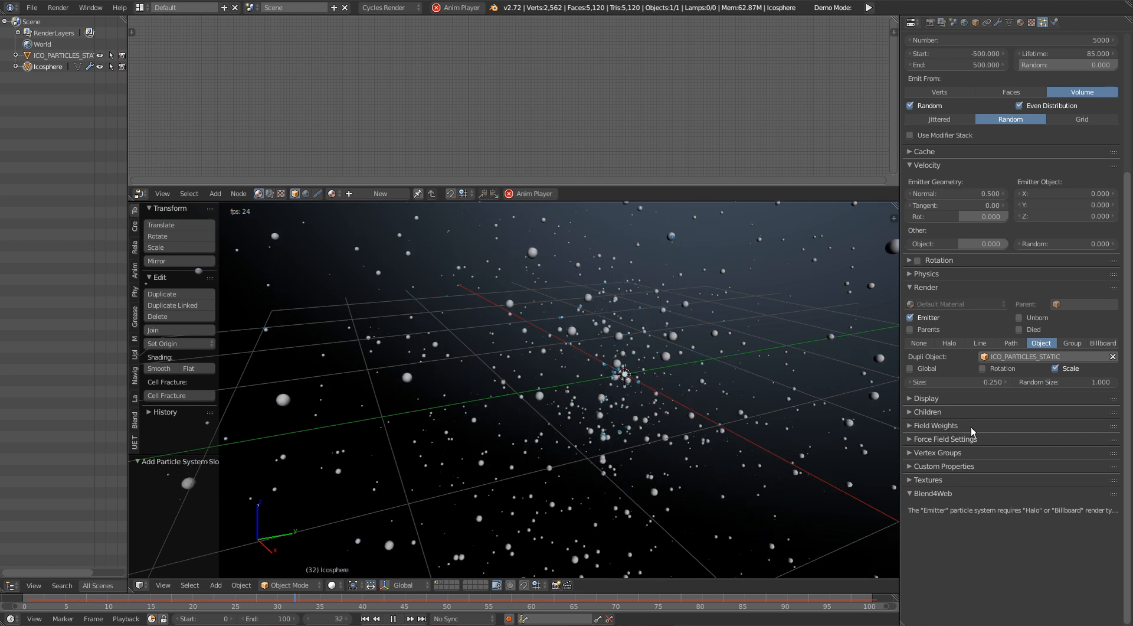
left_click(957, 426)
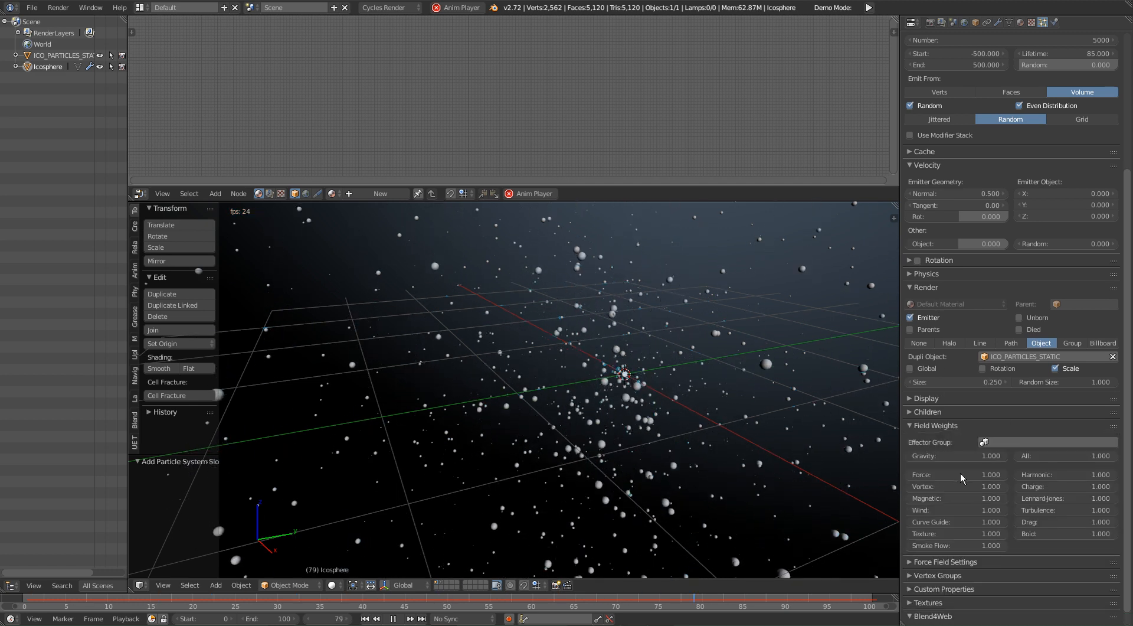
left_click(965, 455)
type("0")
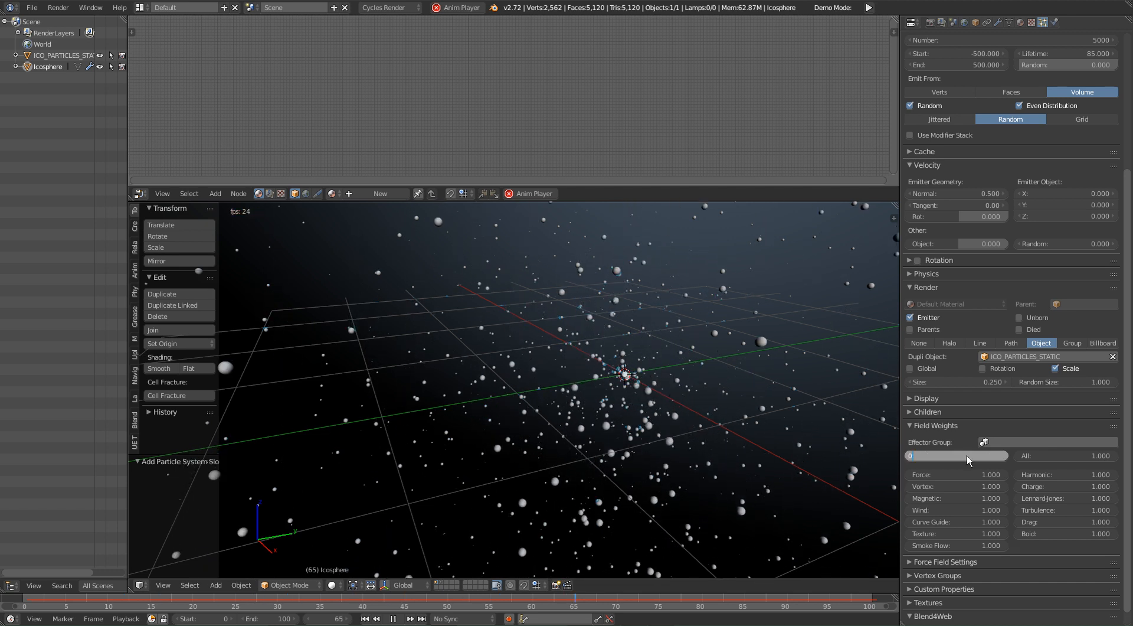
key("Return")
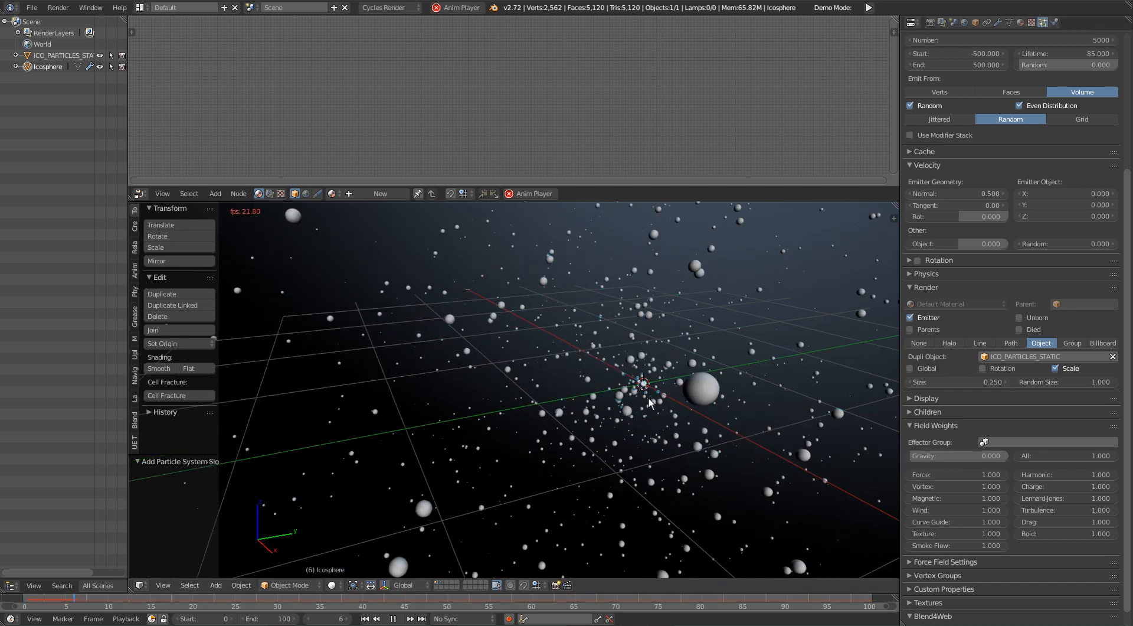
middle_click_drag(678, 417, 639, 442)
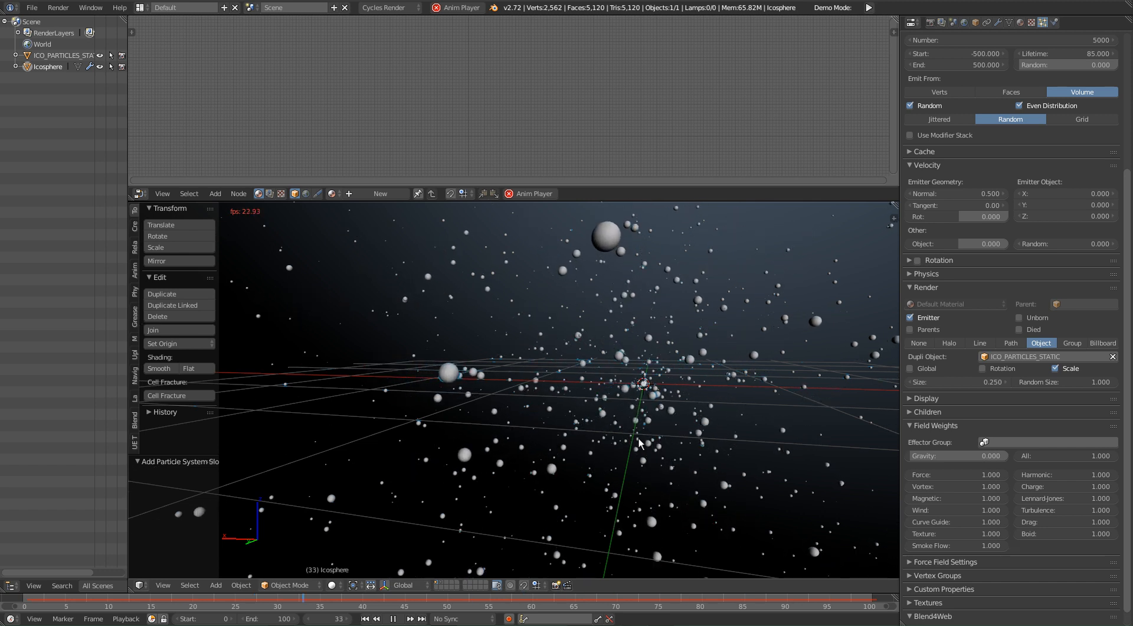
middle_click_drag(639, 443, 633, 371)
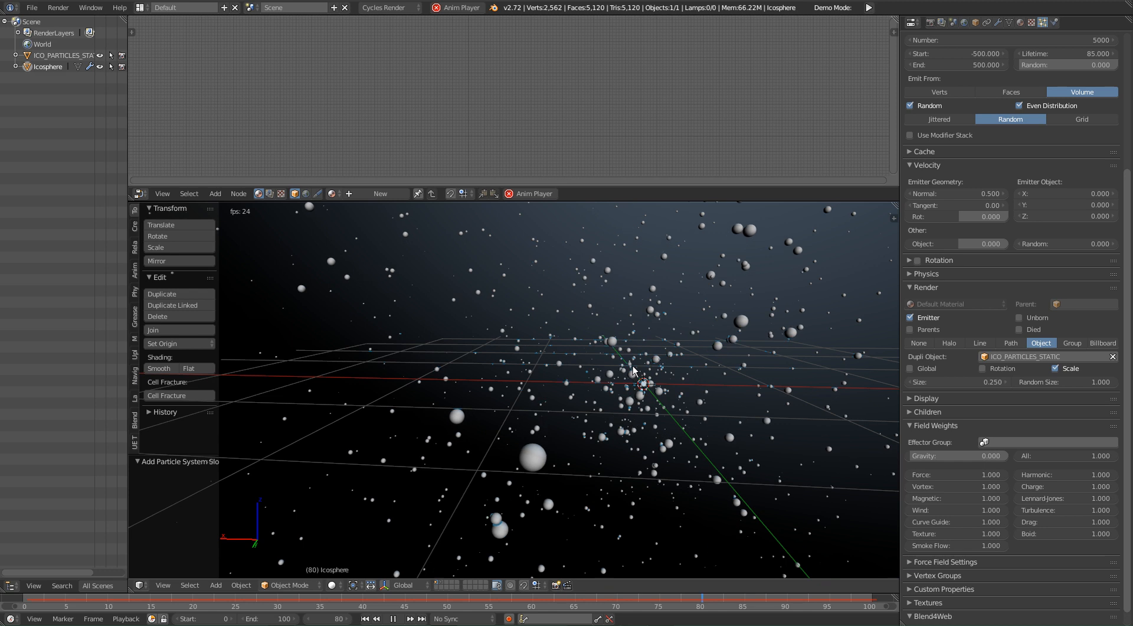
middle_click_drag(759, 408, 555, 314)
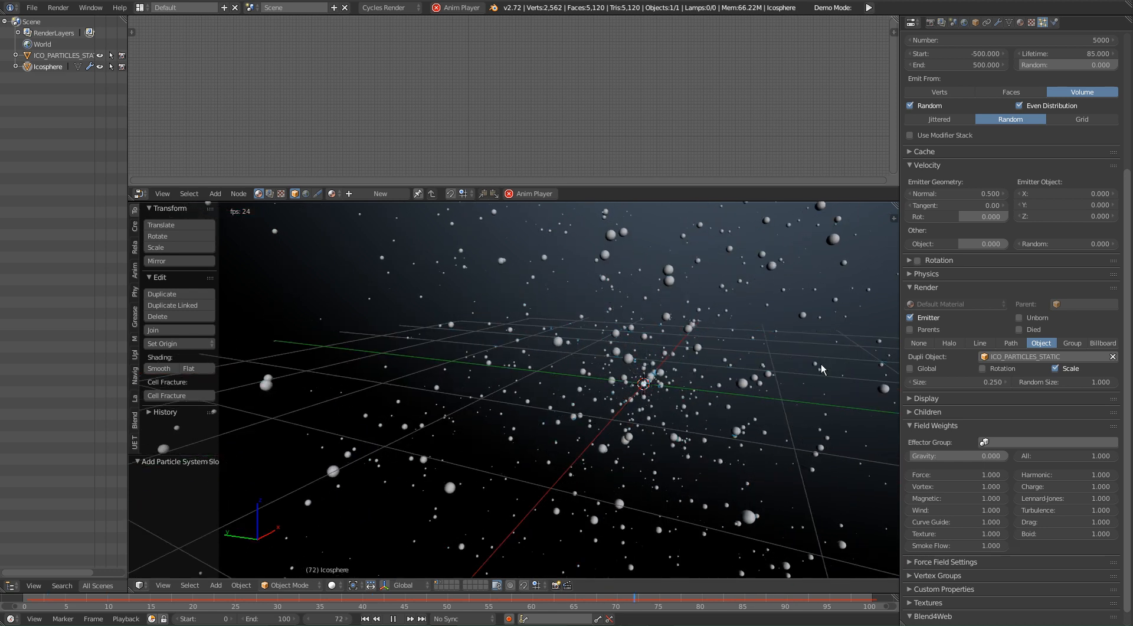
middle_click_drag(566, 401, 811, 350)
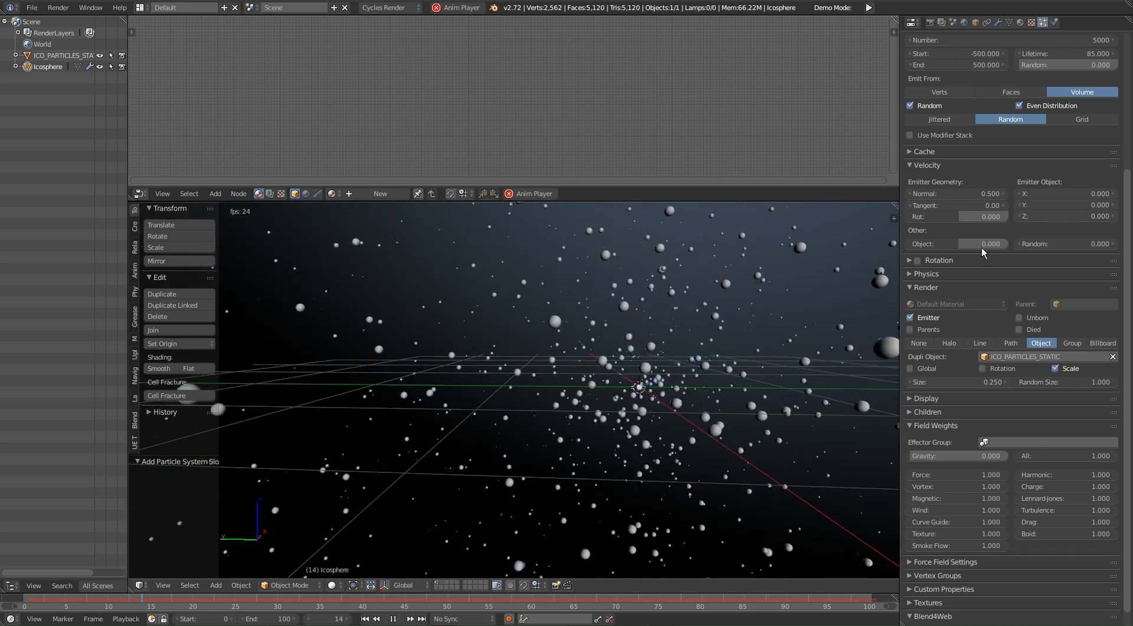
Step: Set the number of emitted particles in the moving system to 2500
scroll(1032, 166, "up", 8)
left_click(1055, 223)
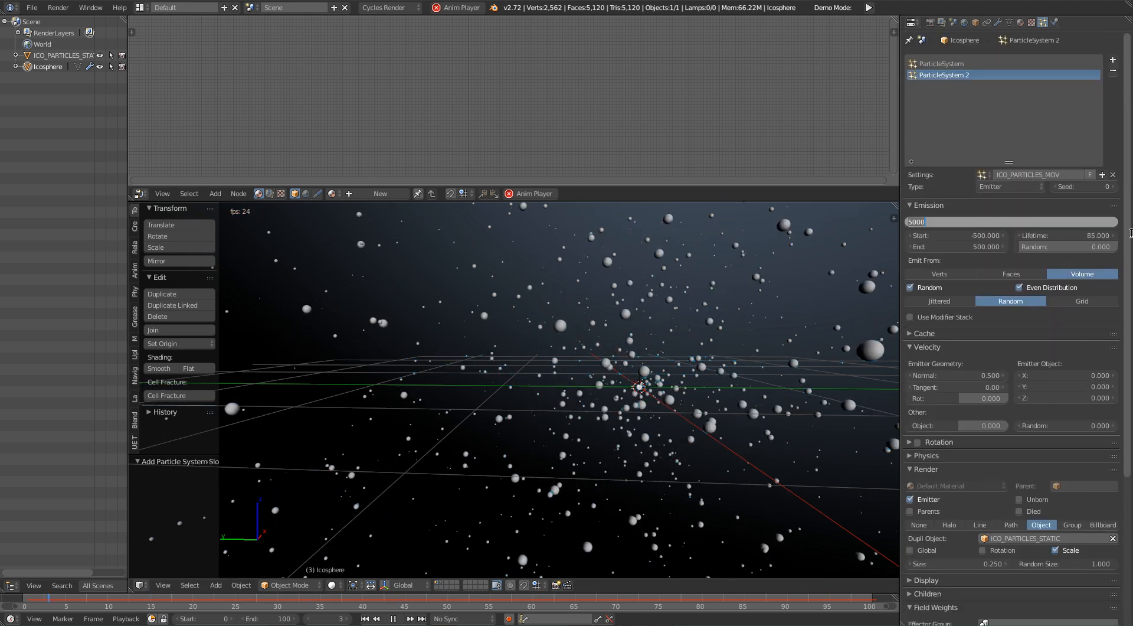
type("2500")
key("Return")
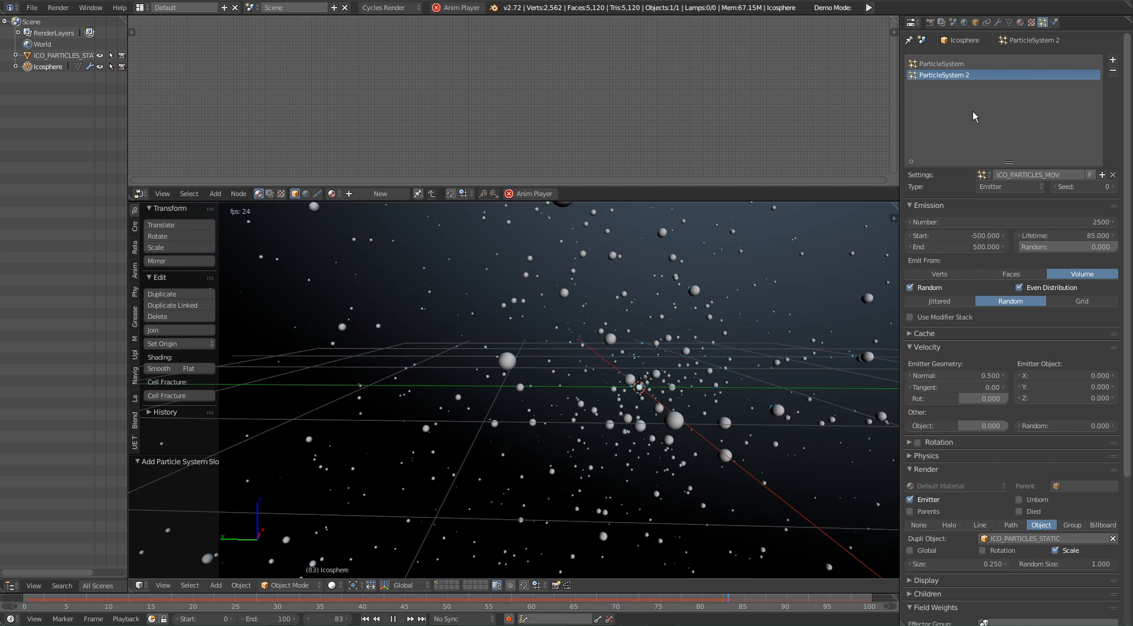
Step: Set the particle number of the static hair system to 650
left_click(962, 63)
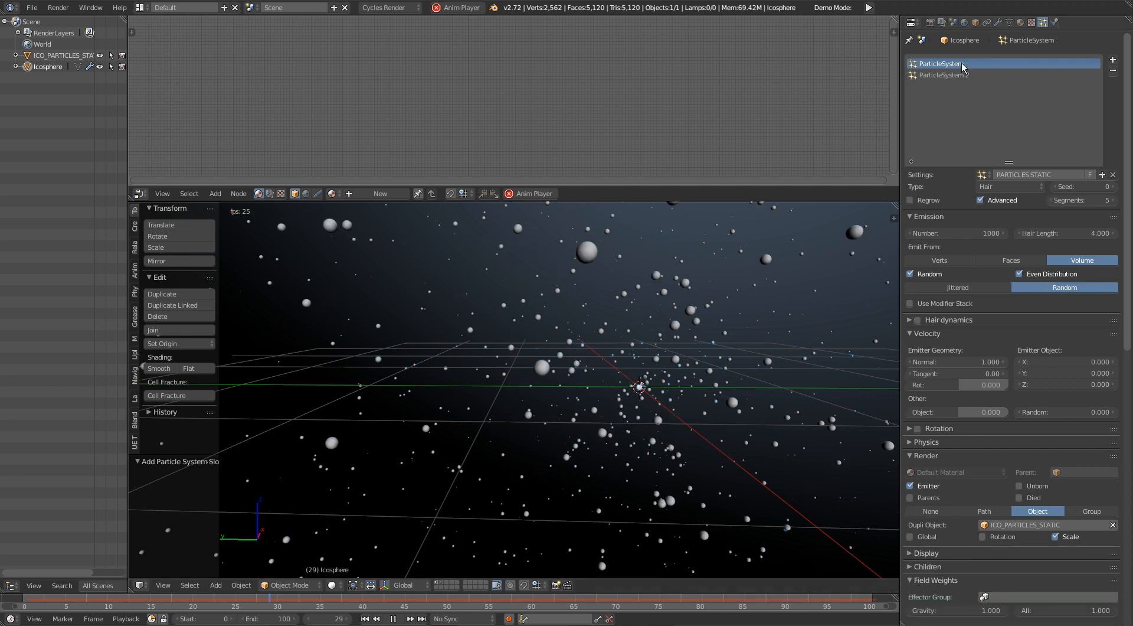
left_click(968, 232)
type("650")
key("Return")
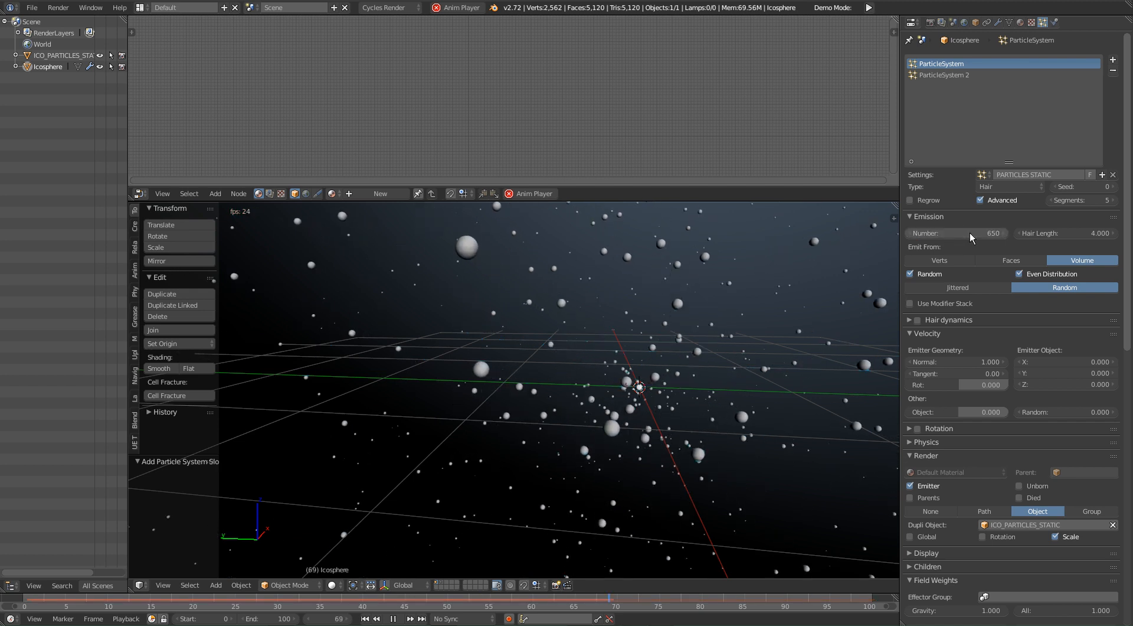
Step: Inspect the combined static and moving particle cloud from several angles and distances, replaying the animation to check the motion
middle_click_drag(751, 342, 722, 369)
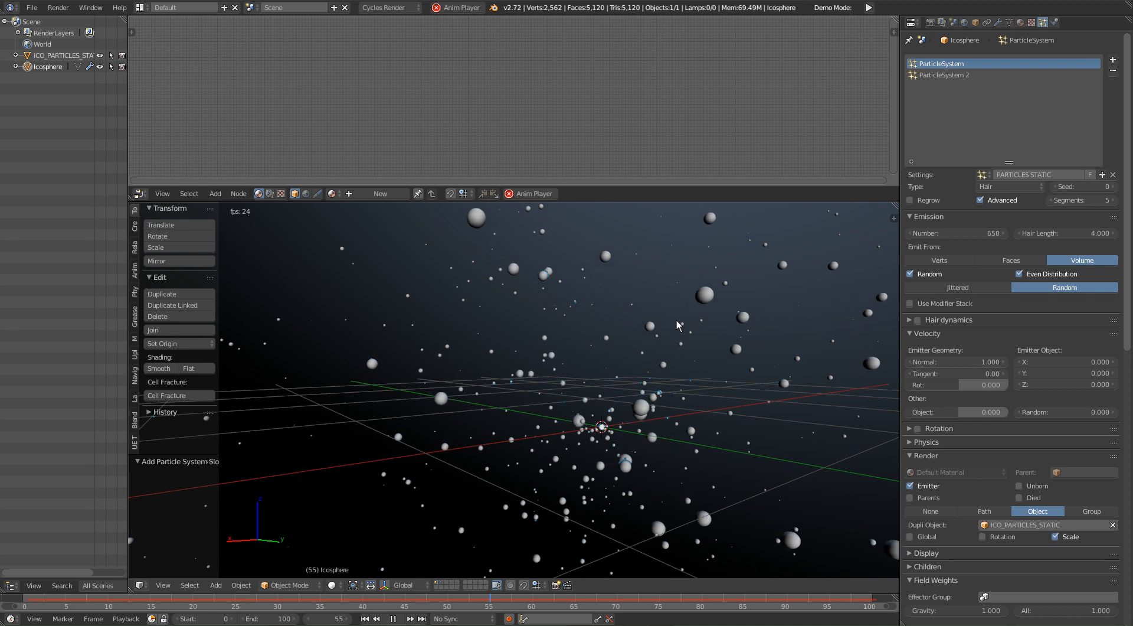
key("alt+a")
middle_click_drag(649, 313, 557, 440)
scroll(637, 348, "down", 10)
scroll(633, 444, "up", 10)
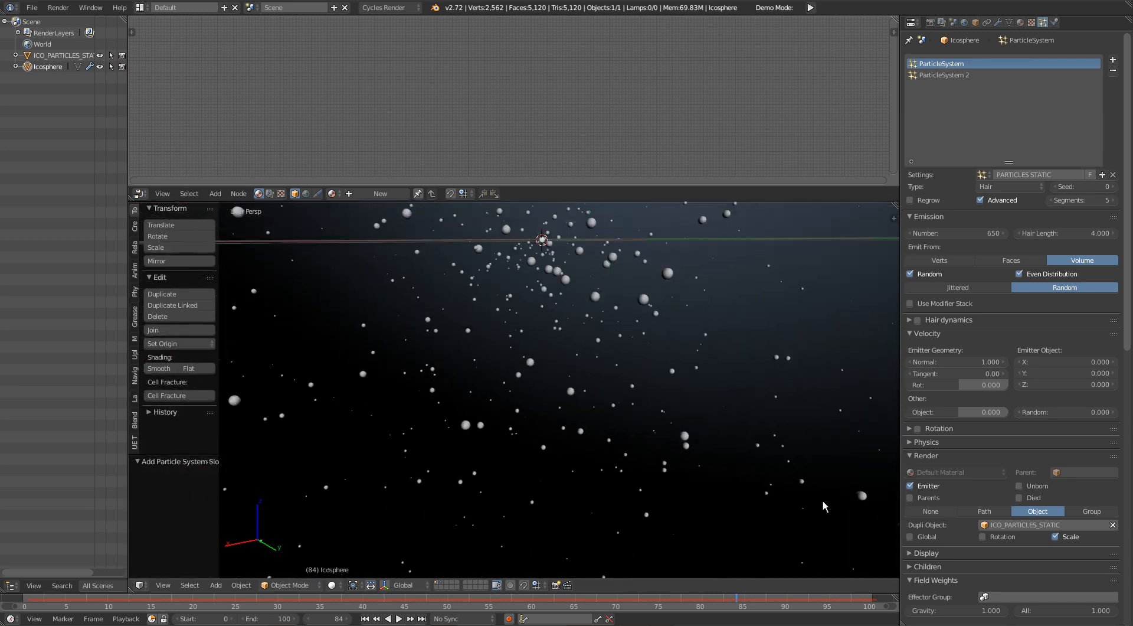
middle_click_drag(823, 500, 722, 456)
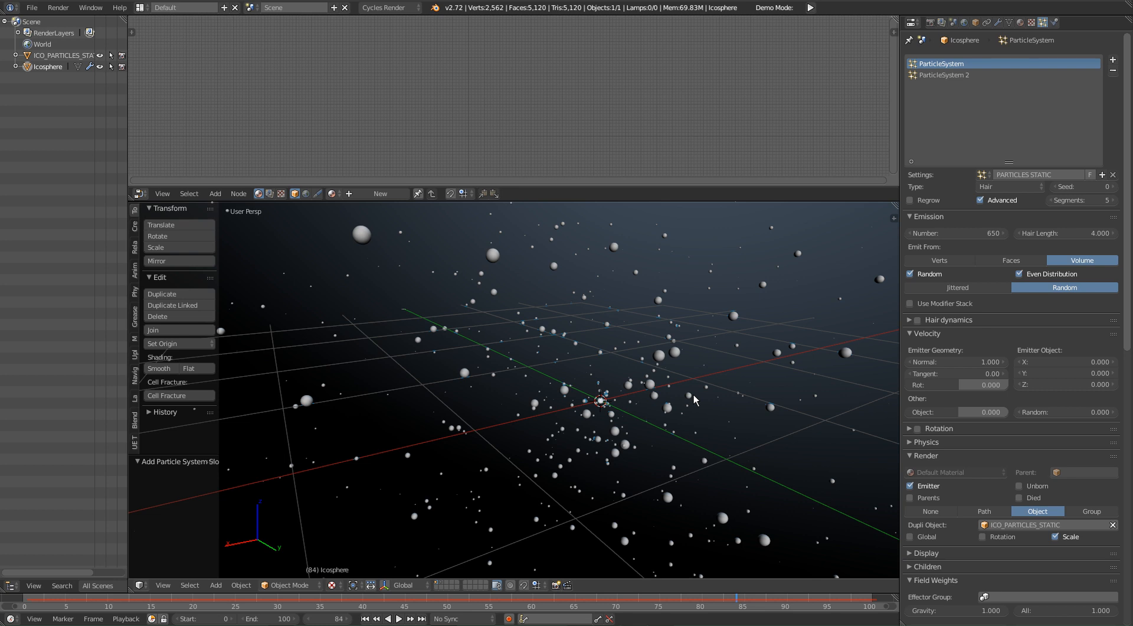
key("alt+a")
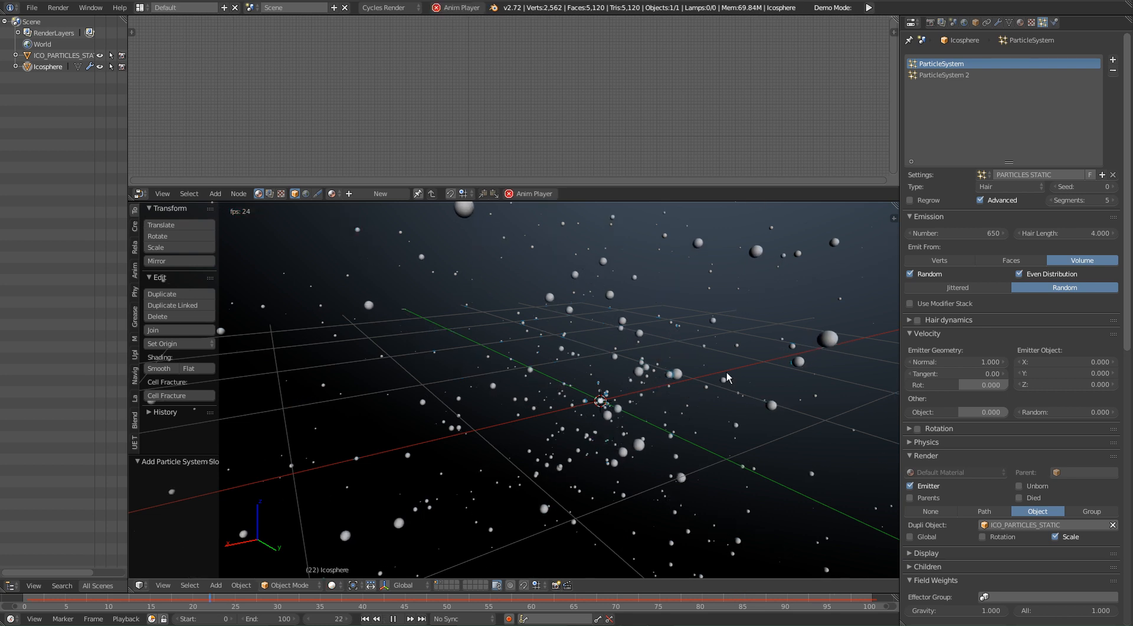
key("alt+a")
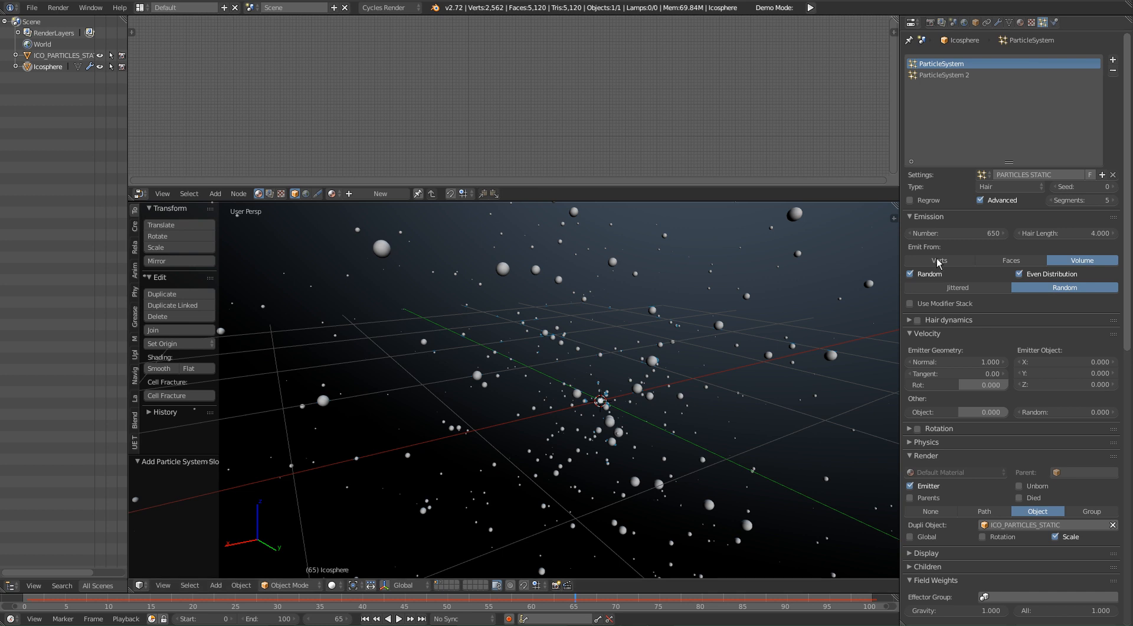
Step: Show the settings of the moving particle system and view the cloud from different sides
left_click(949, 76)
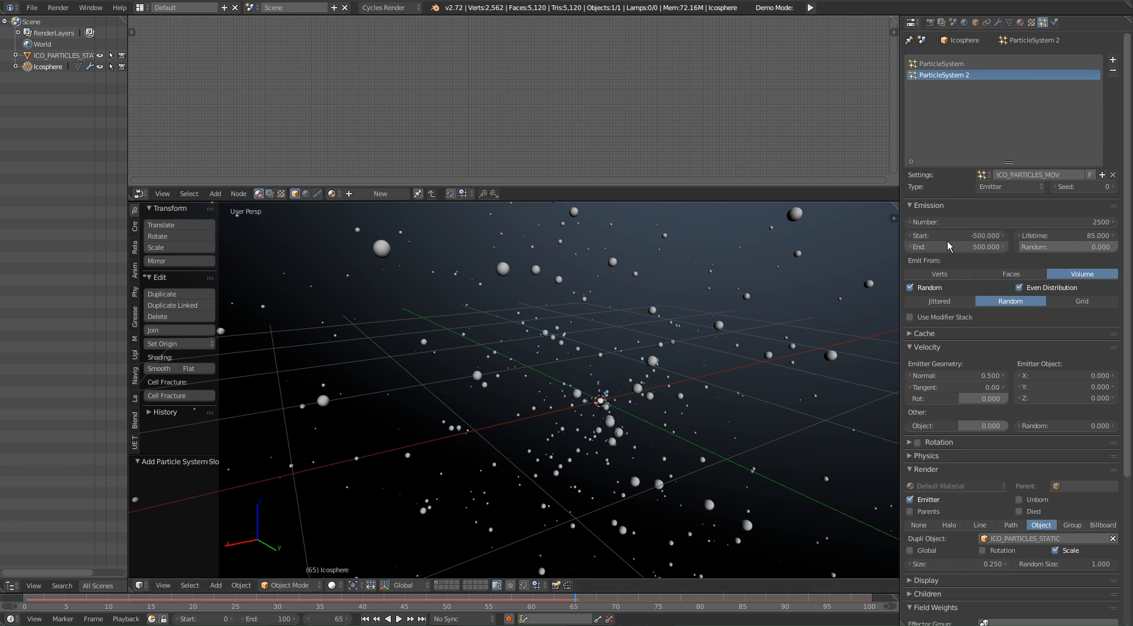
middle_click_drag(600, 429, 701, 429)
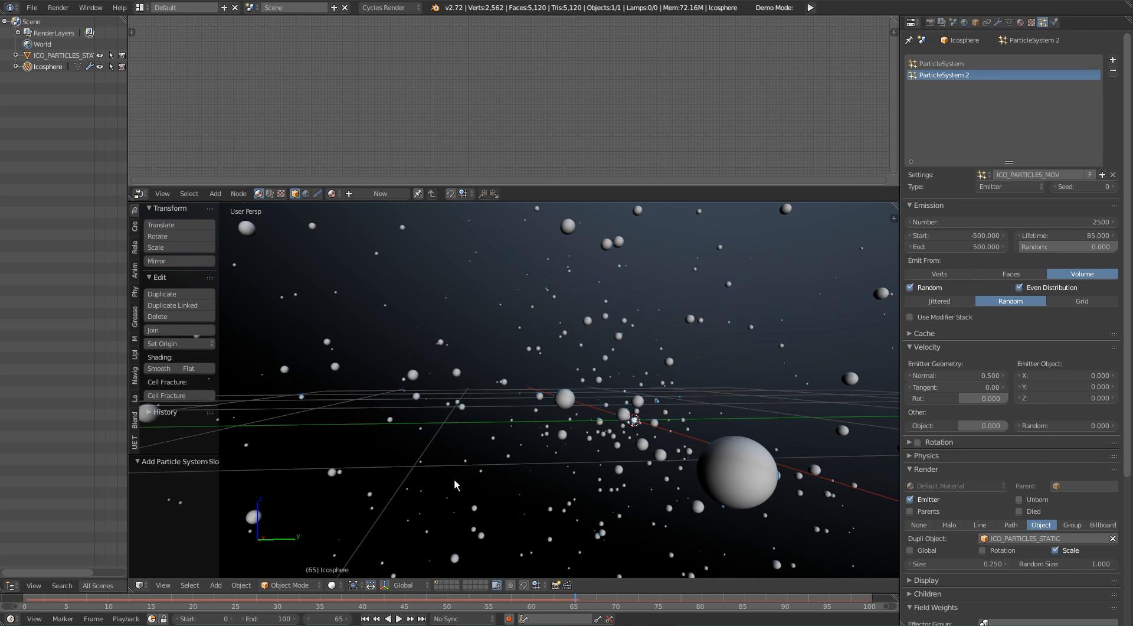
middle_click_drag(647, 390, 627, 435)
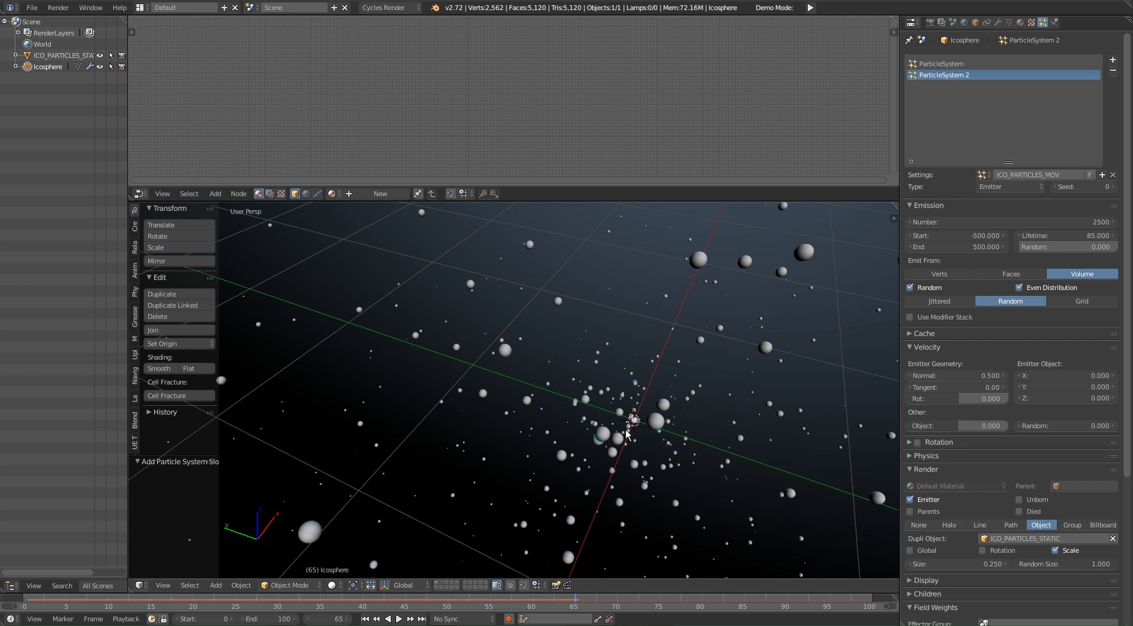
Step: Return the animation to frame 0 and advance it two frames while checking the particles from another side
mouse_move(3, 624)
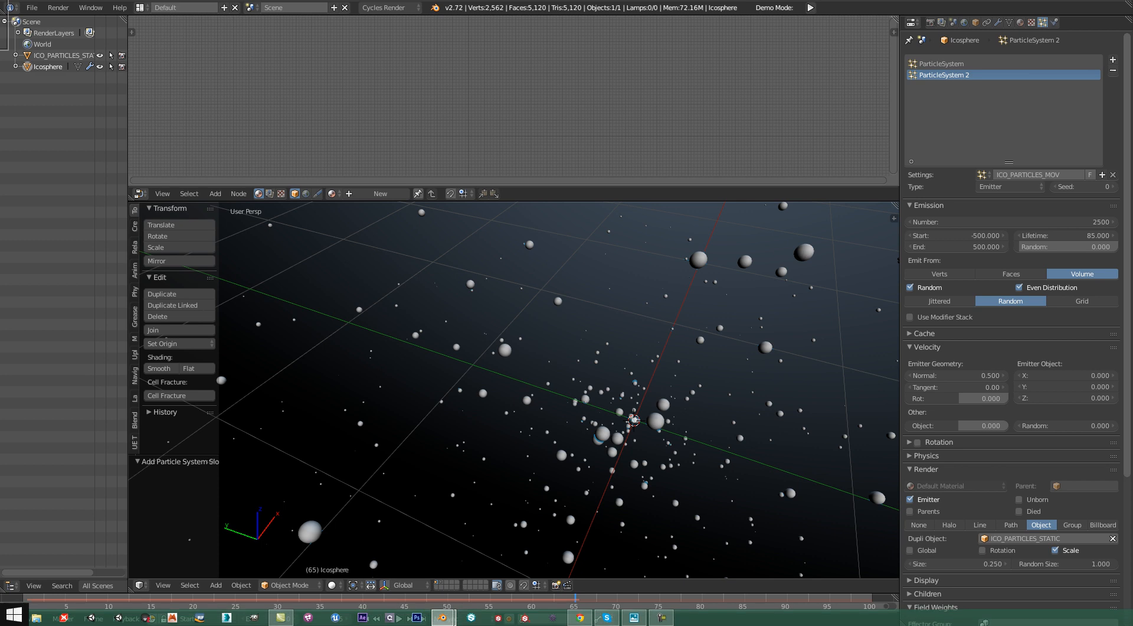
right_click(36, 594)
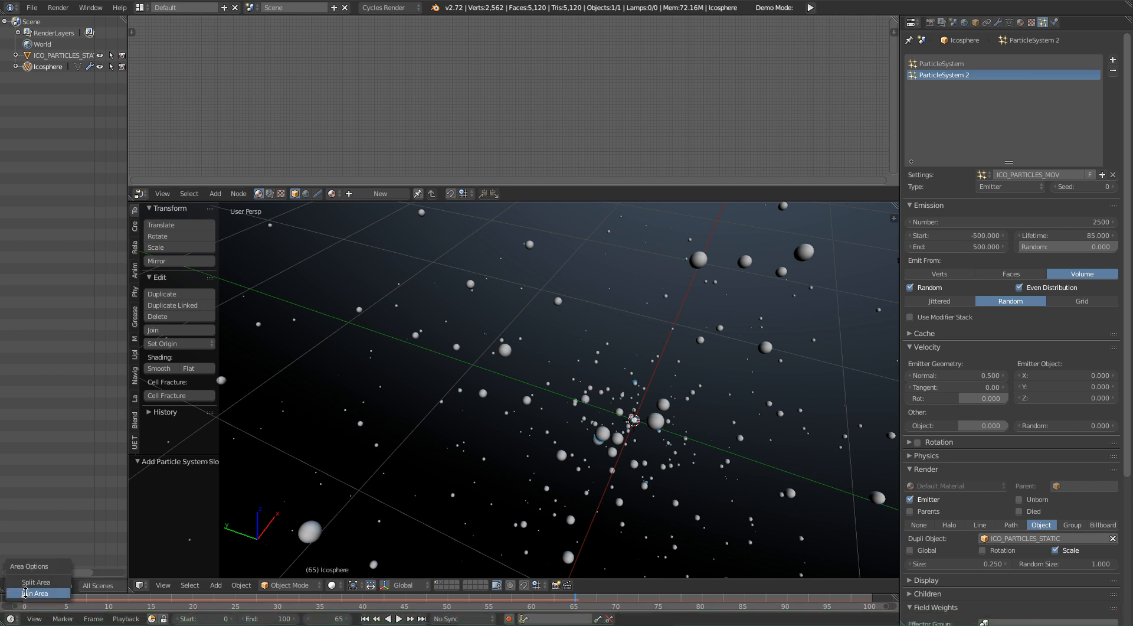
left_click(23, 600)
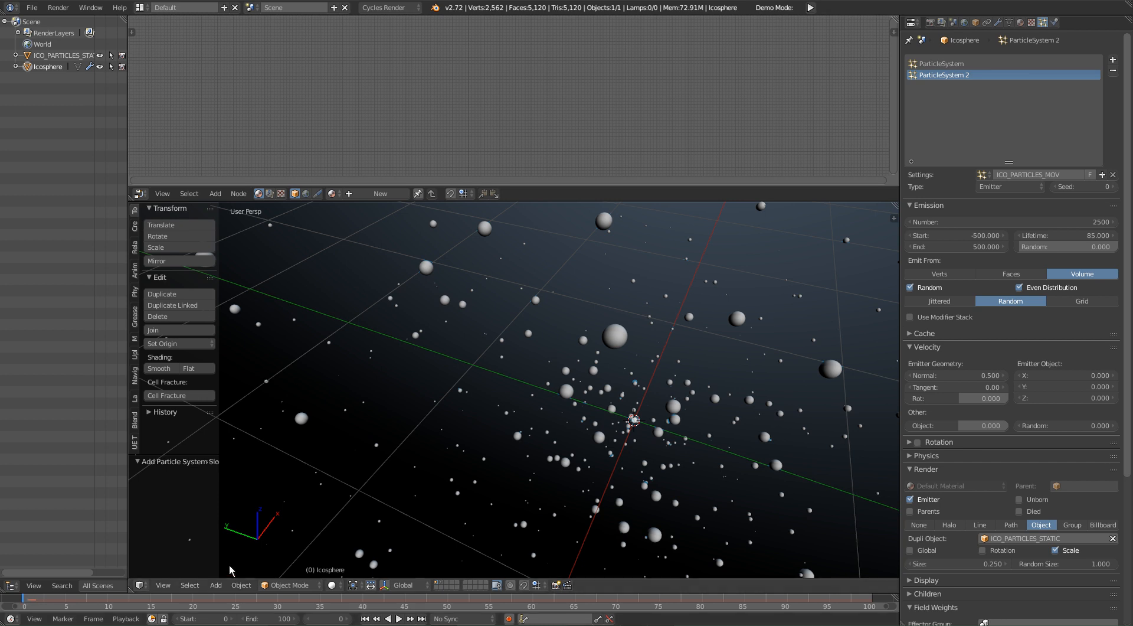
middle_click_drag(499, 468, 526, 431)
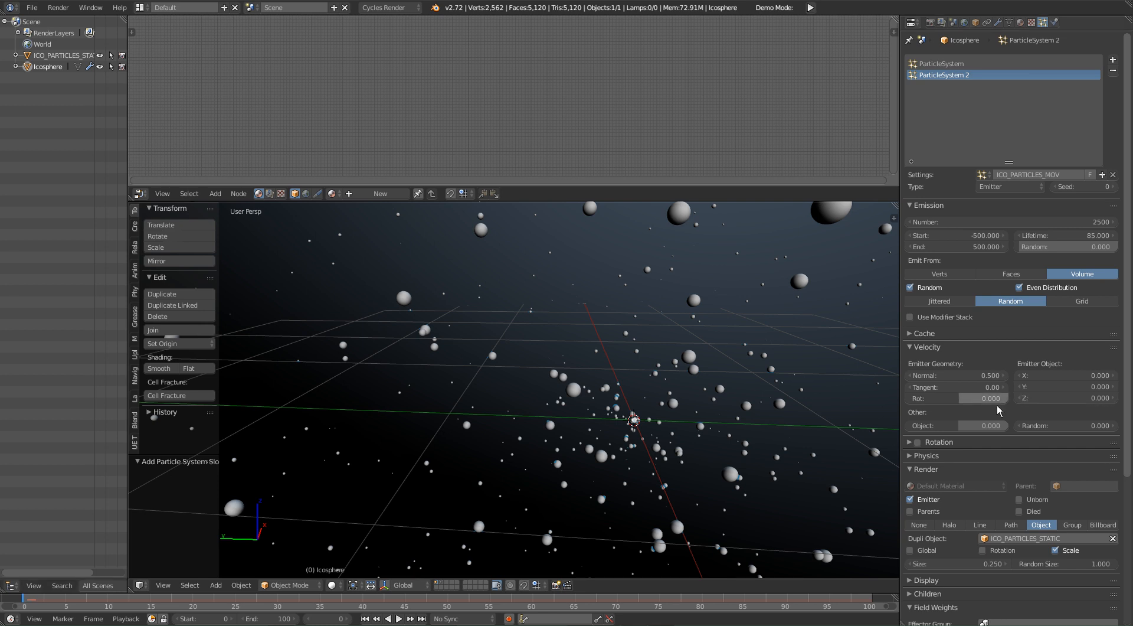
middle_click_drag(776, 378, 185, 396)
key("Right")
middle_click_drag(645, 396, 540, 422)
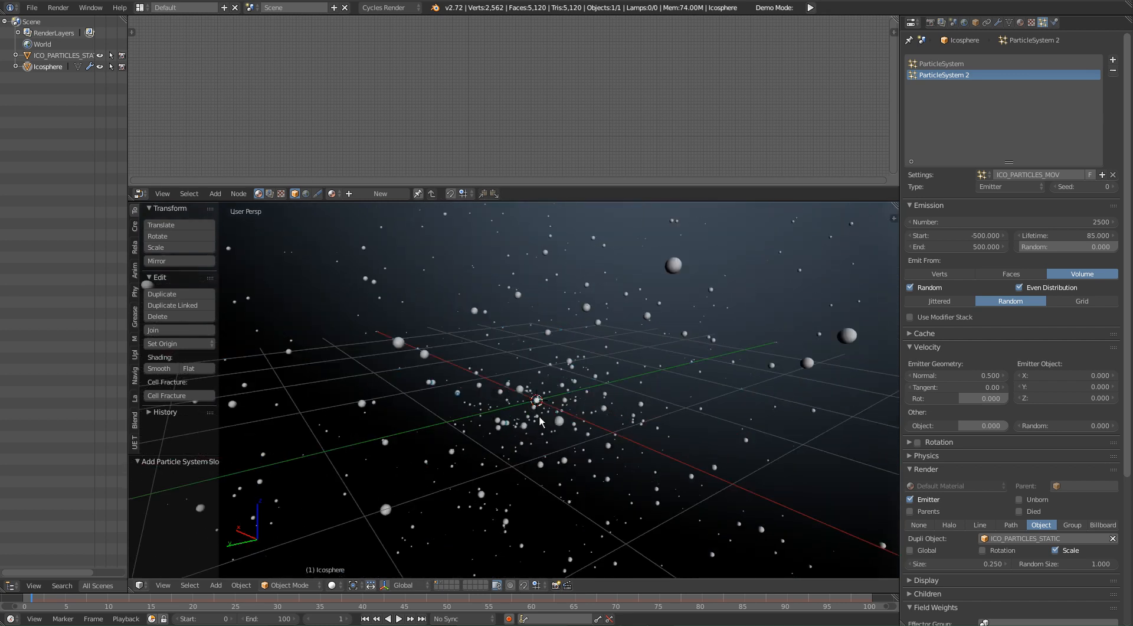
key("Right")
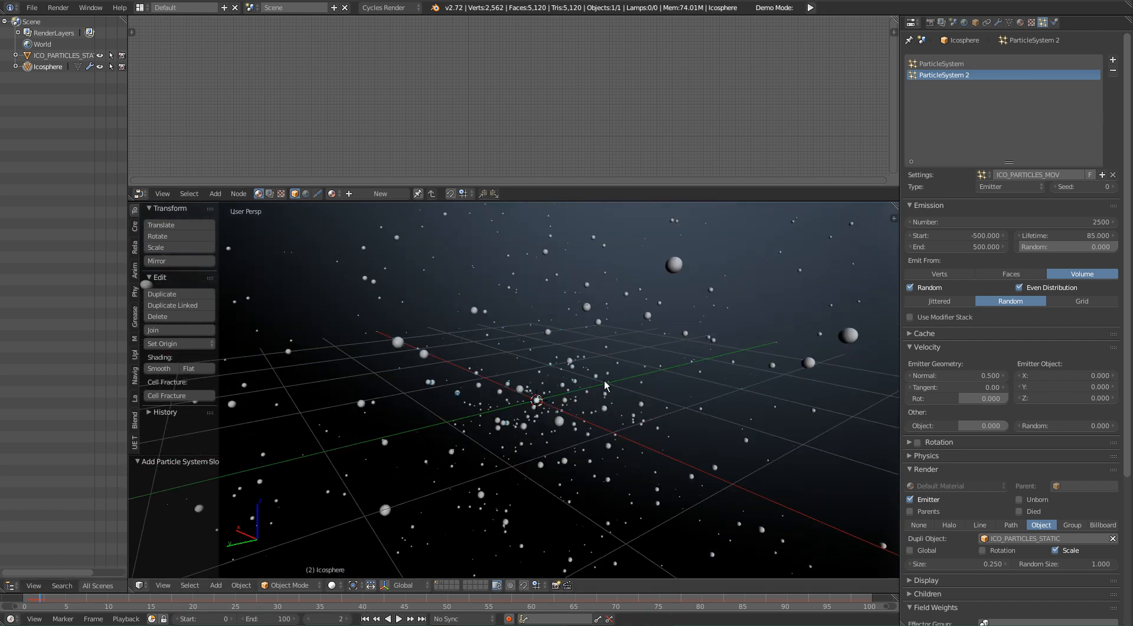
Step: Play the animation from frame 2 and watch the floating particles from different angles, then stop playback
key("alt+a")
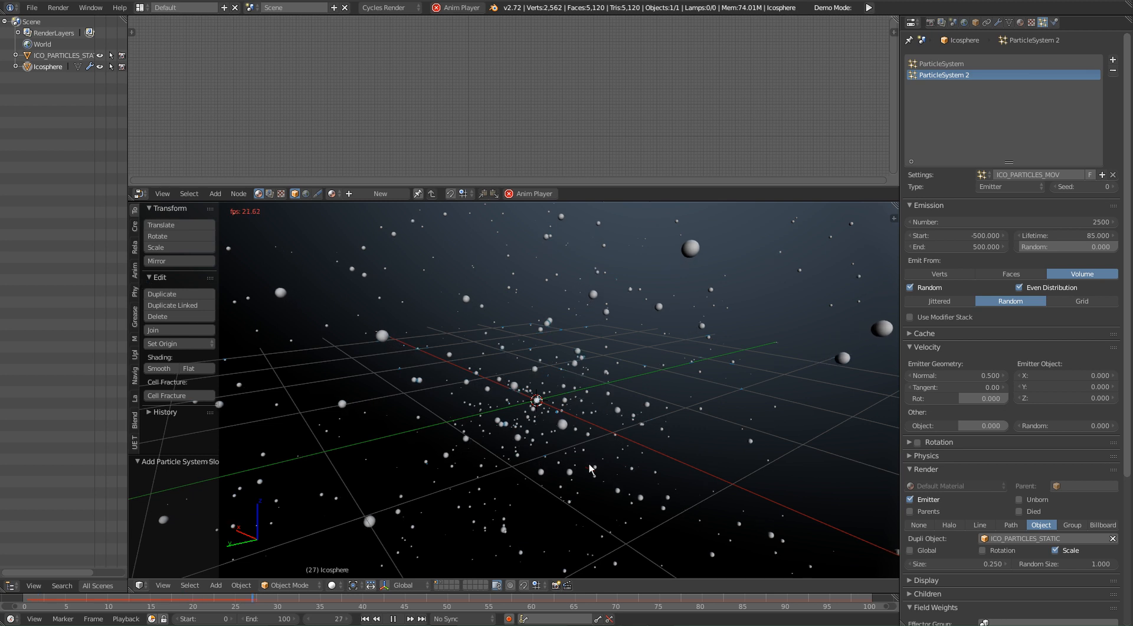
middle_click_drag(725, 366, 493, 354)
middle_click_drag(576, 383, 550, 571)
key("alt+a")
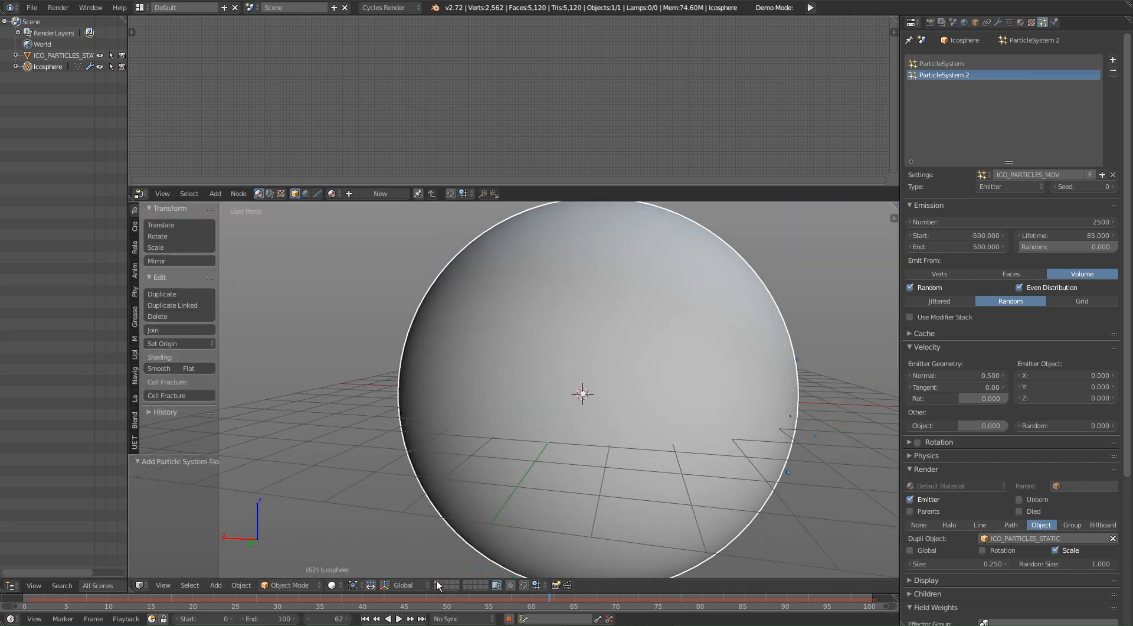
scroll(653, 442, "up", 6)
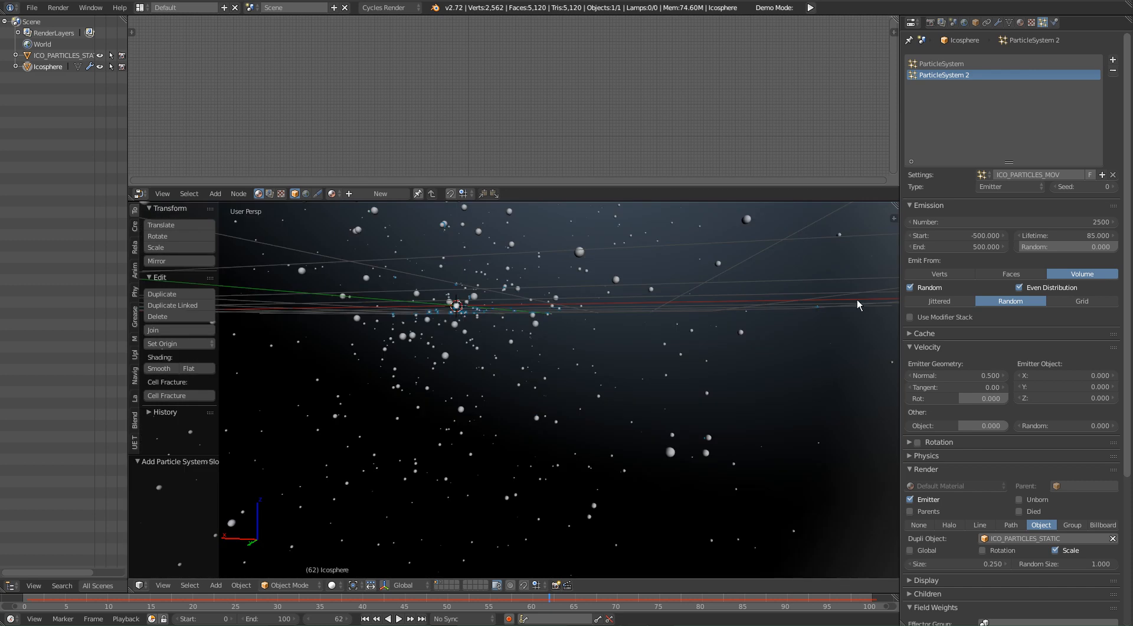
key("s")
right_click(583, 358)
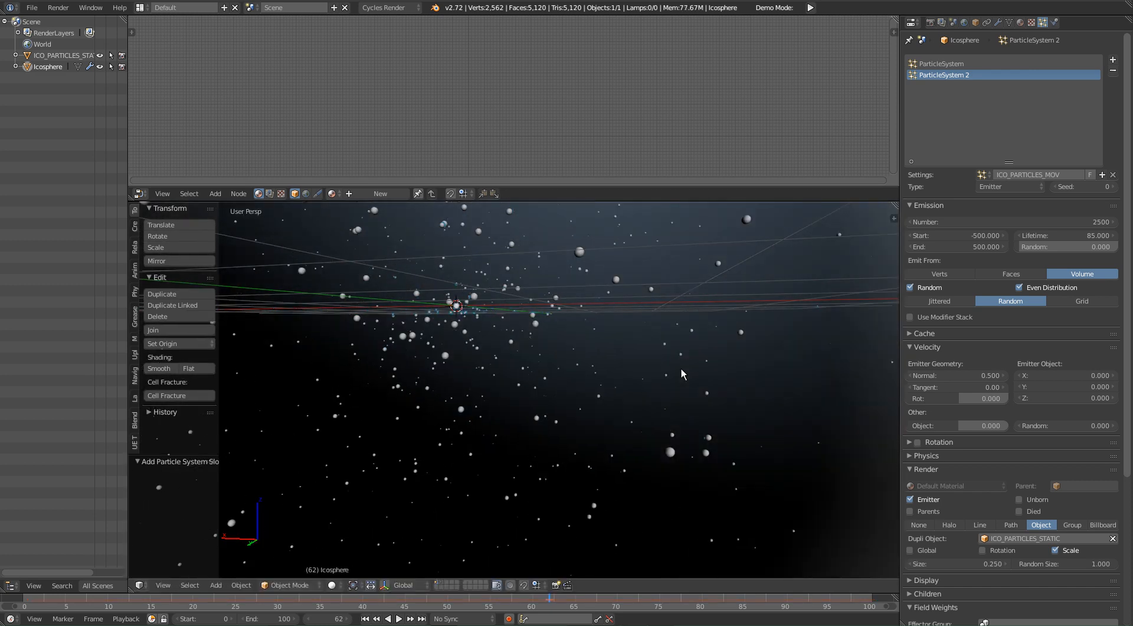
Step: Show the layer holding the small ICO_PARTICLES_STATIC sphere, select that sphere and apply smooth shading to it
left_click(443, 582)
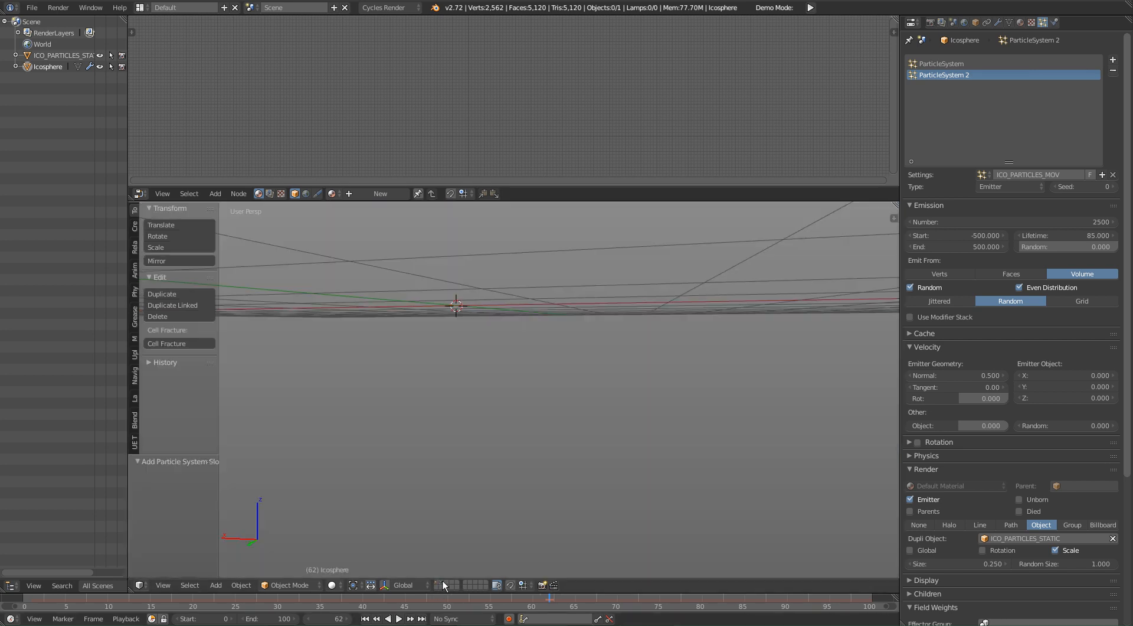
middle_click_drag(506, 366, 521, 487)
scroll(520, 485, "down", 4)
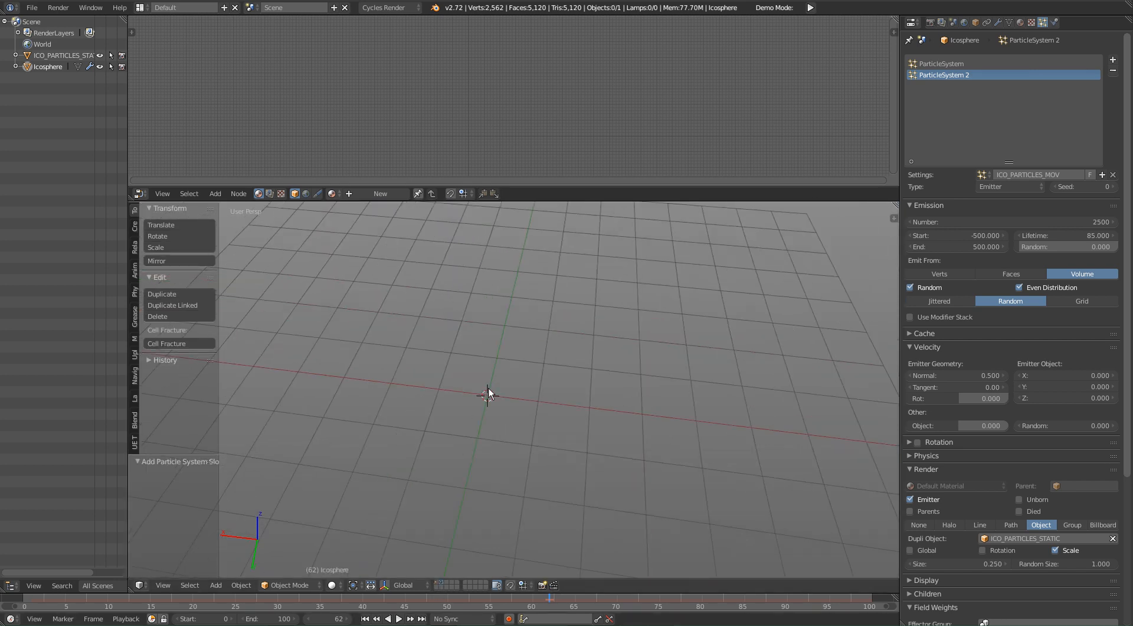
scroll(550, 441, "down", 3)
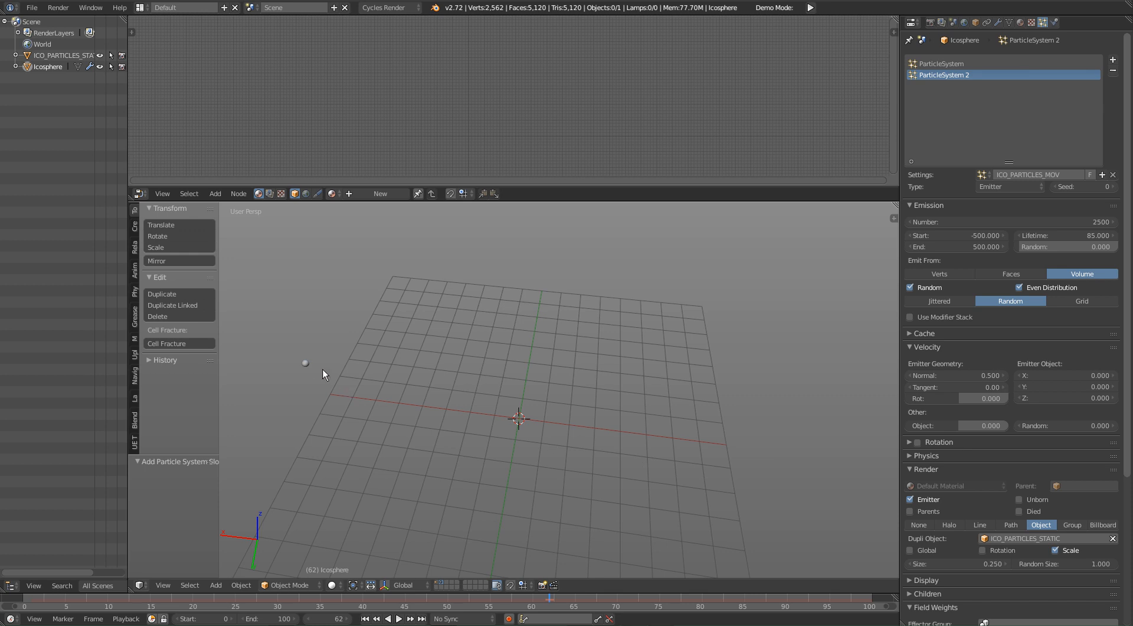
right_click(306, 363)
key("KP_Decimal")
middle_click_drag(321, 404, 659, 392)
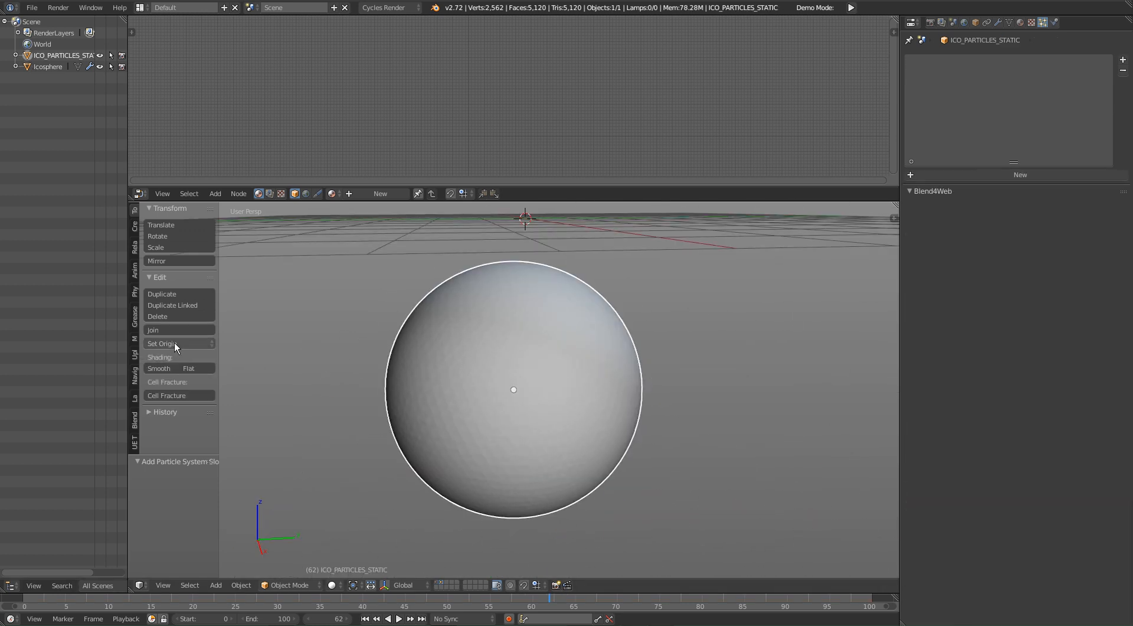
left_click(158, 368)
middle_click_drag(519, 408, 541, 437)
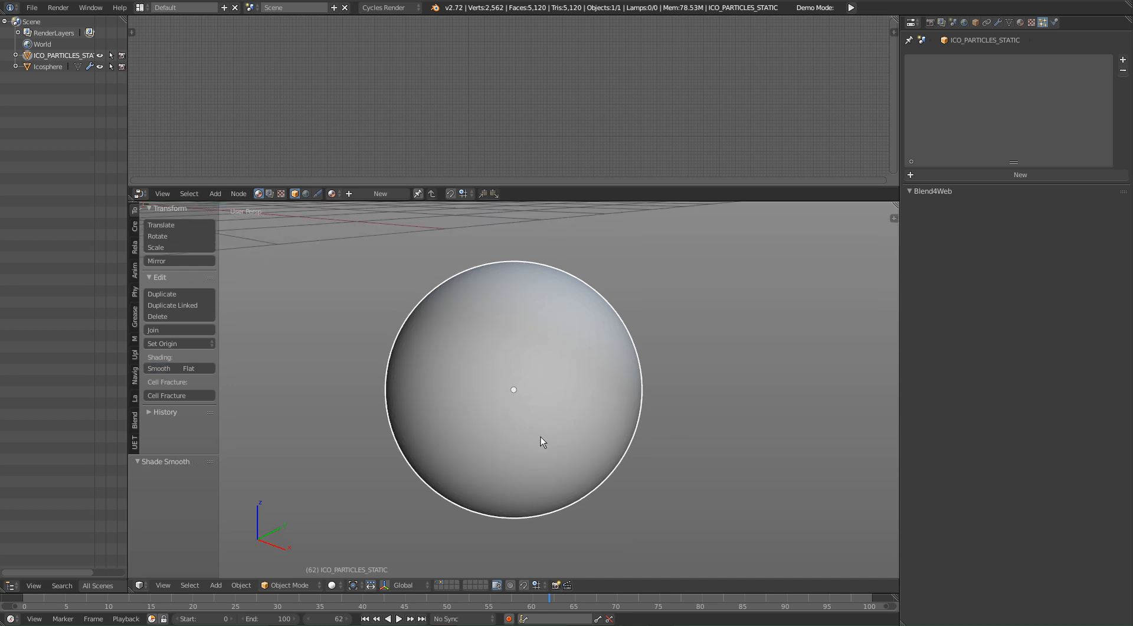
Step: Switch back to the first layer containing the large emitter sphere
left_click(439, 582)
middle_click_drag(537, 377, 750, 472, "shift")
middle_click_drag(418, 345, 824, 522, "shift")
middle_click_drag(690, 260, 1062, 561, "shift")
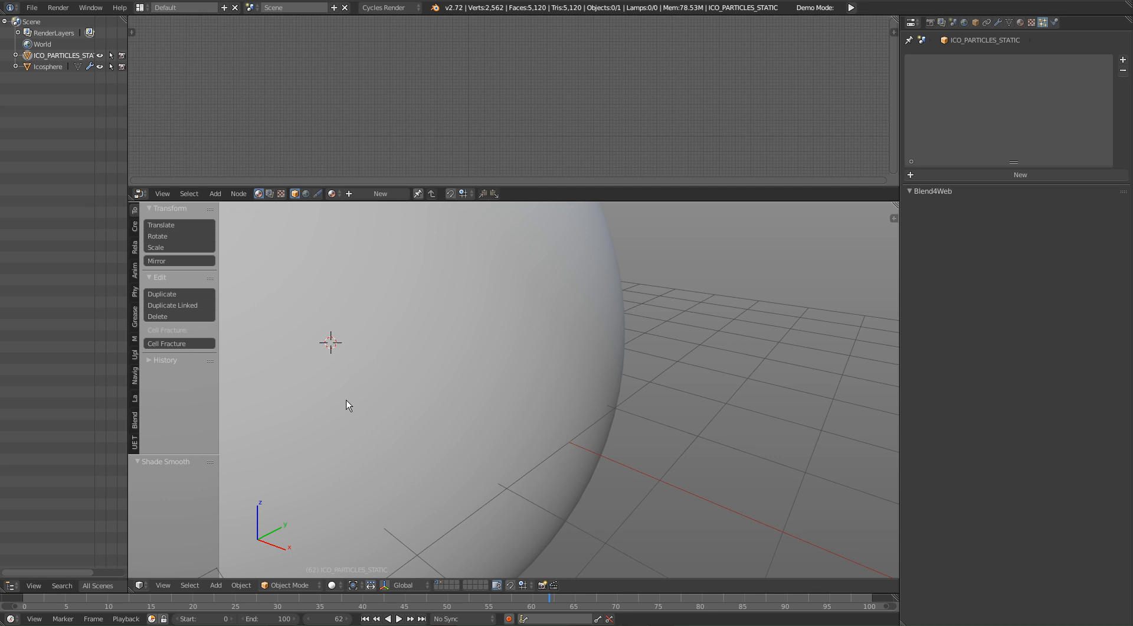
middle_click_drag(639, 495, 423, 485, "shift")
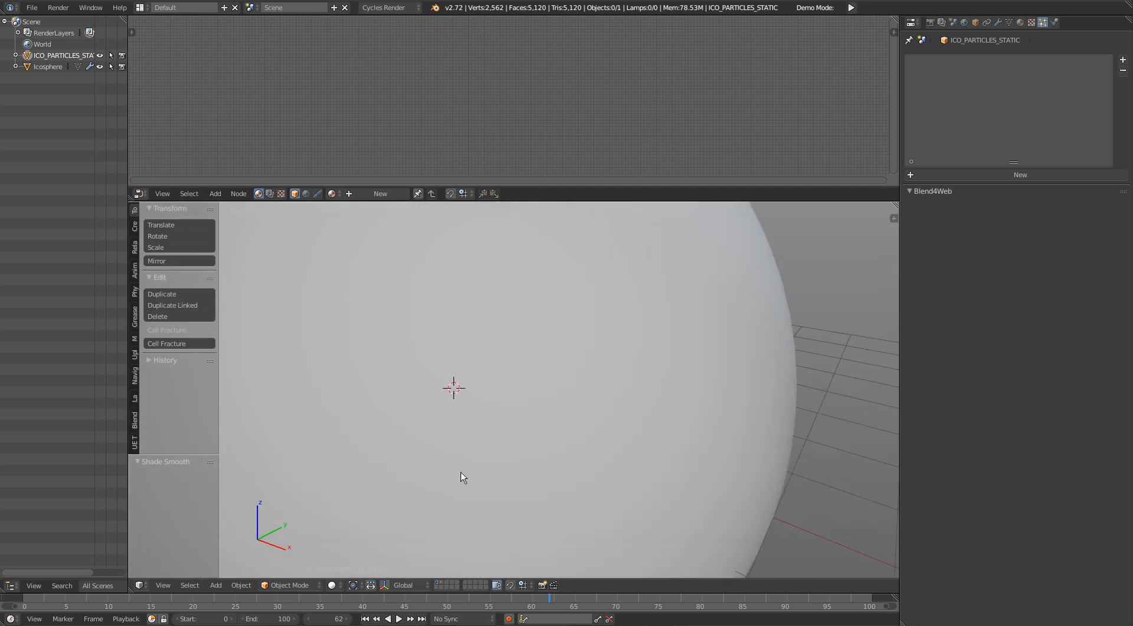
middle_click_drag(391, 267, 511, 430, "shift")
middle_click_drag(546, 397, 569, 367, "shift")
scroll(543, 391, "up", 1)
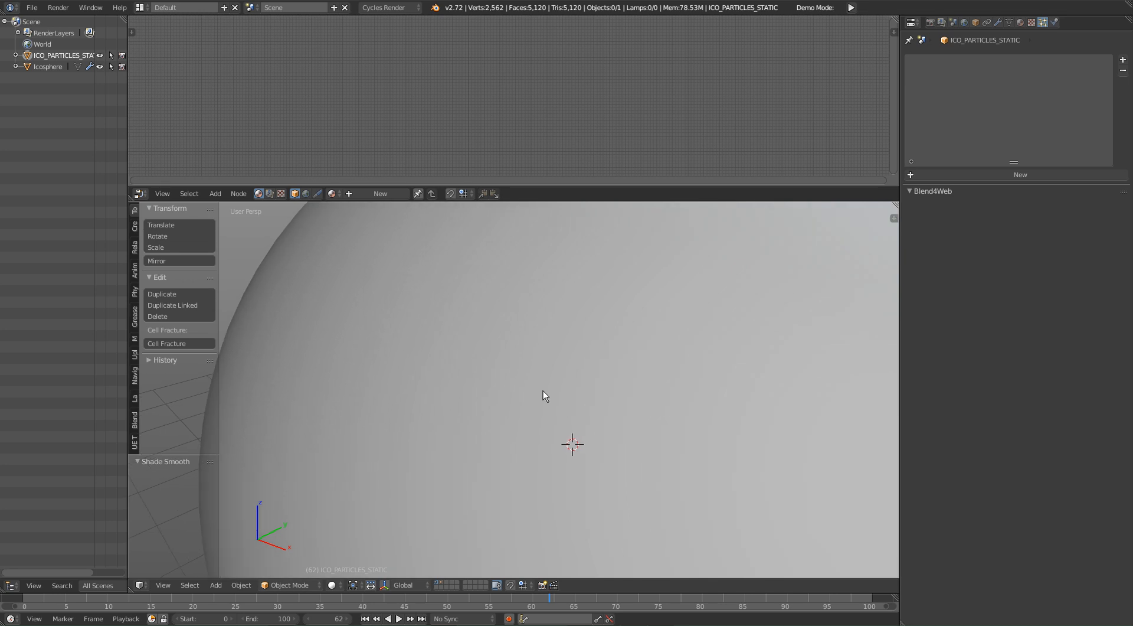
scroll(730, 402, "up", 1)
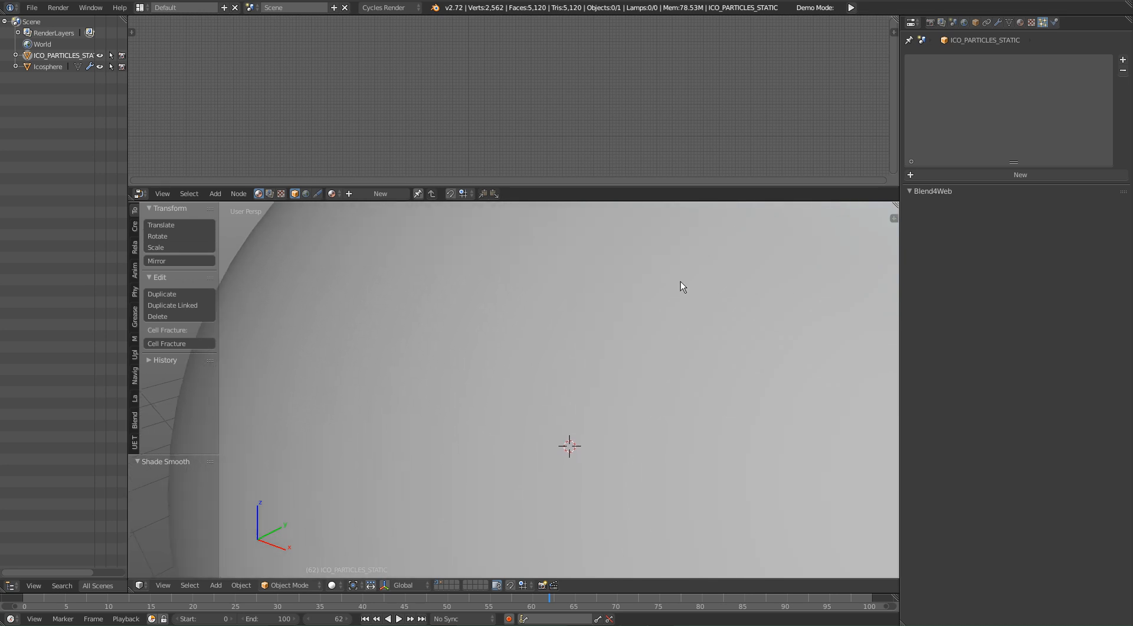
Step: Select the large ico sphere and center the view on it inside the particle cloud
right_click(655, 372)
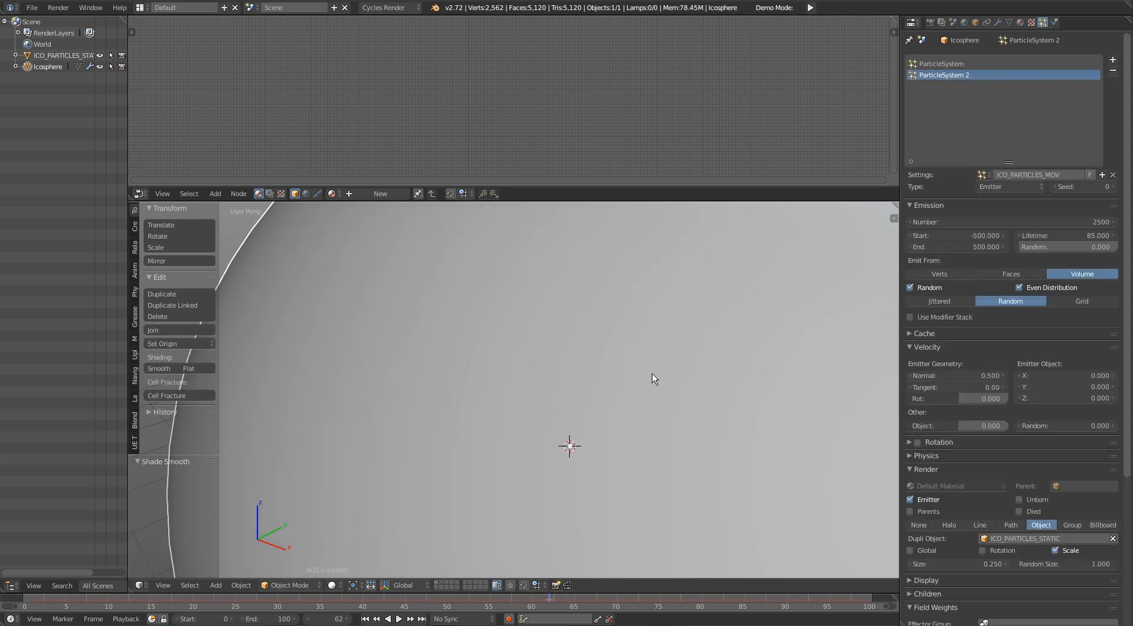
key("KP_Decimal")
scroll(516, 409, "up", 9)
scroll(448, 317, "down", 2)
middle_click_drag(424, 314, 511, 456, "shift")
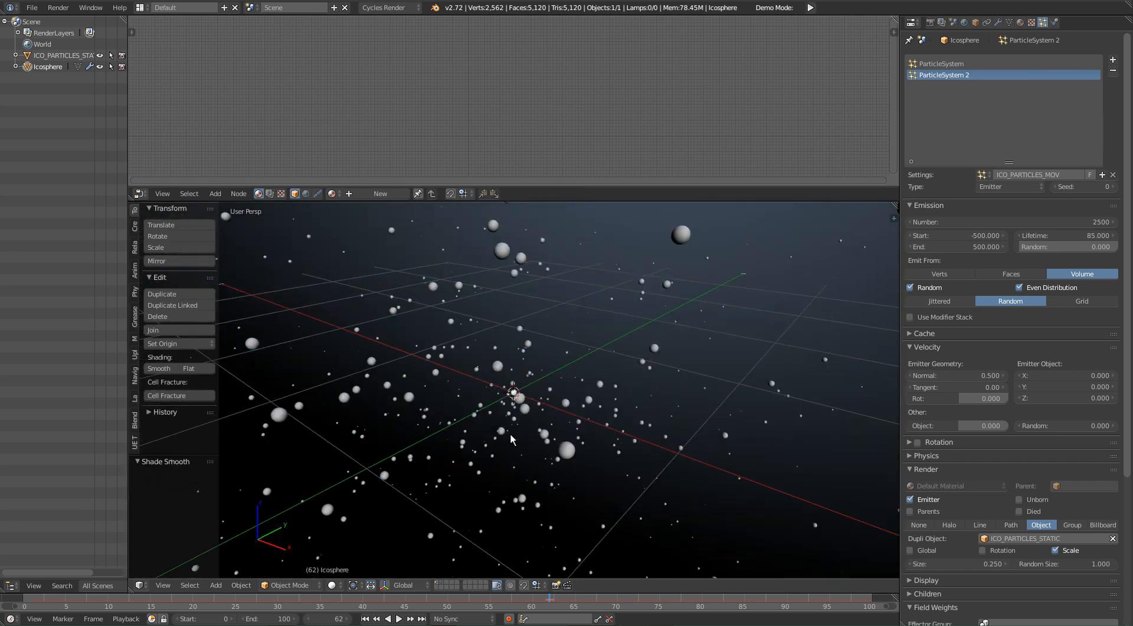
middle_click_drag(497, 367, 502, 376, "shift")
Step: Add a camera at the center of the particle cloud and advance the animation one frame
key("shift+a")
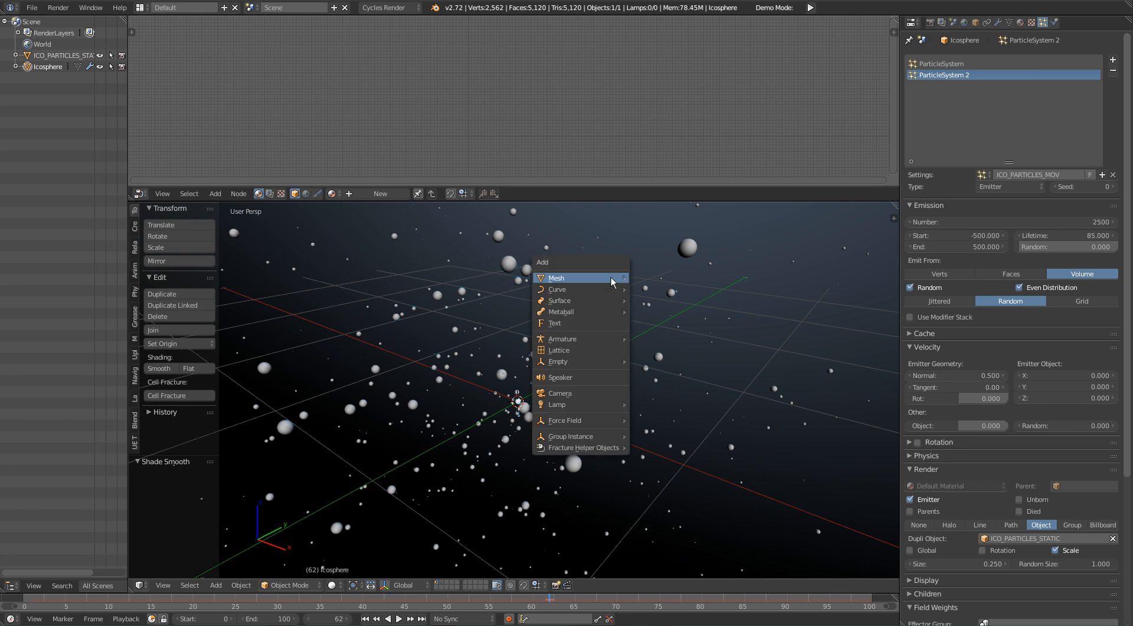
mouse_move(610, 278)
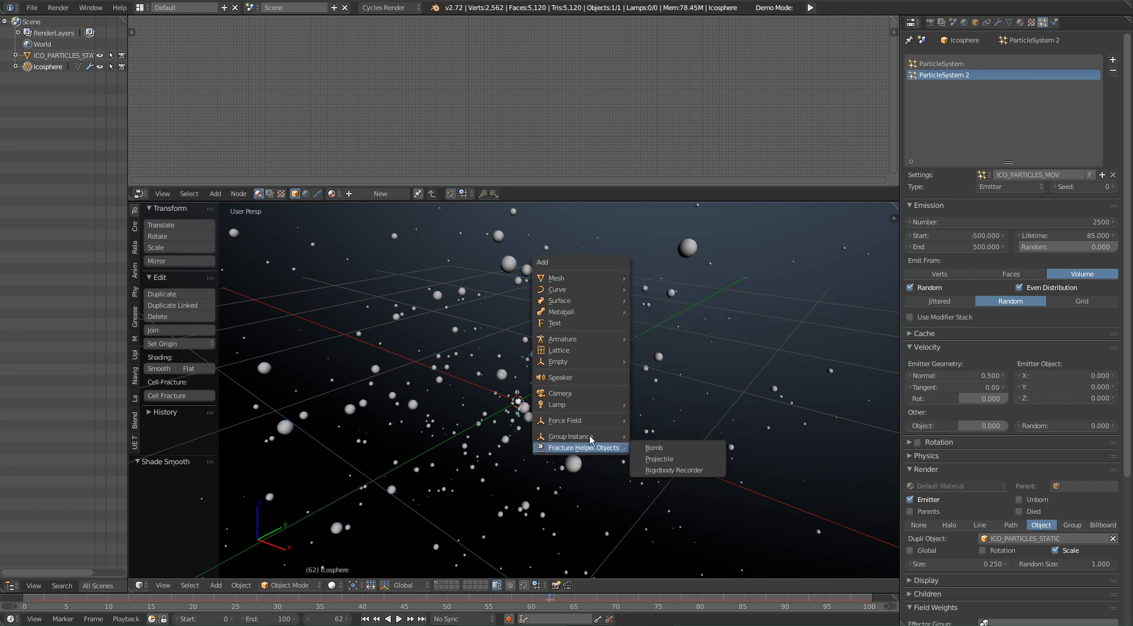
left_click(559, 393)
middle_click_drag(590, 379, 536, 388)
key("Right")
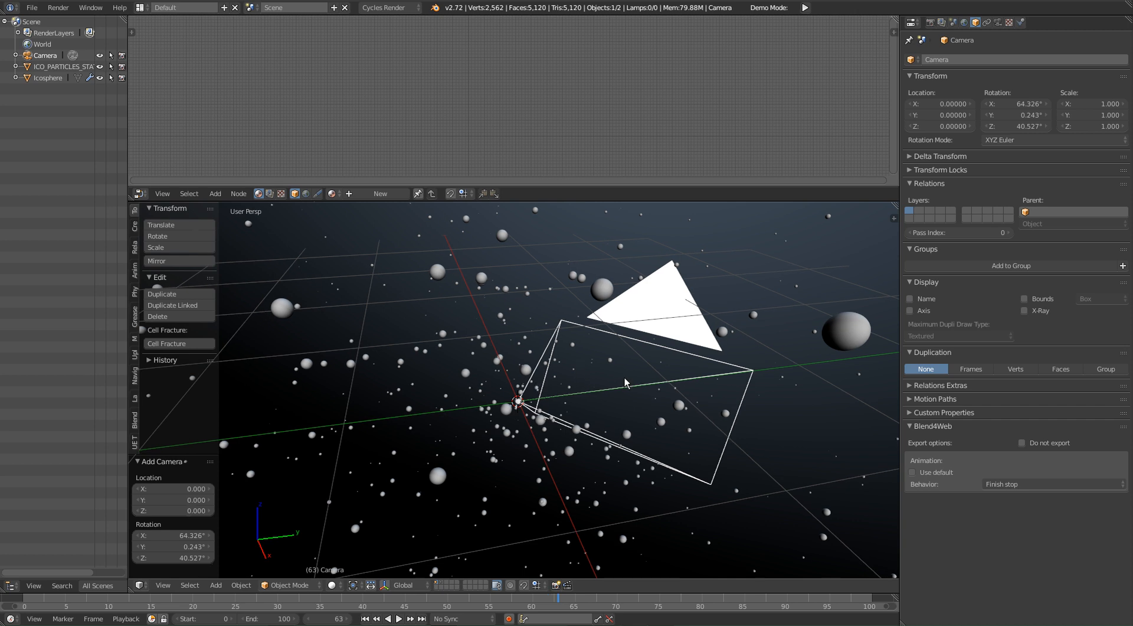
Step: Clear the camera's location, scale and rotation
key("alt+g")
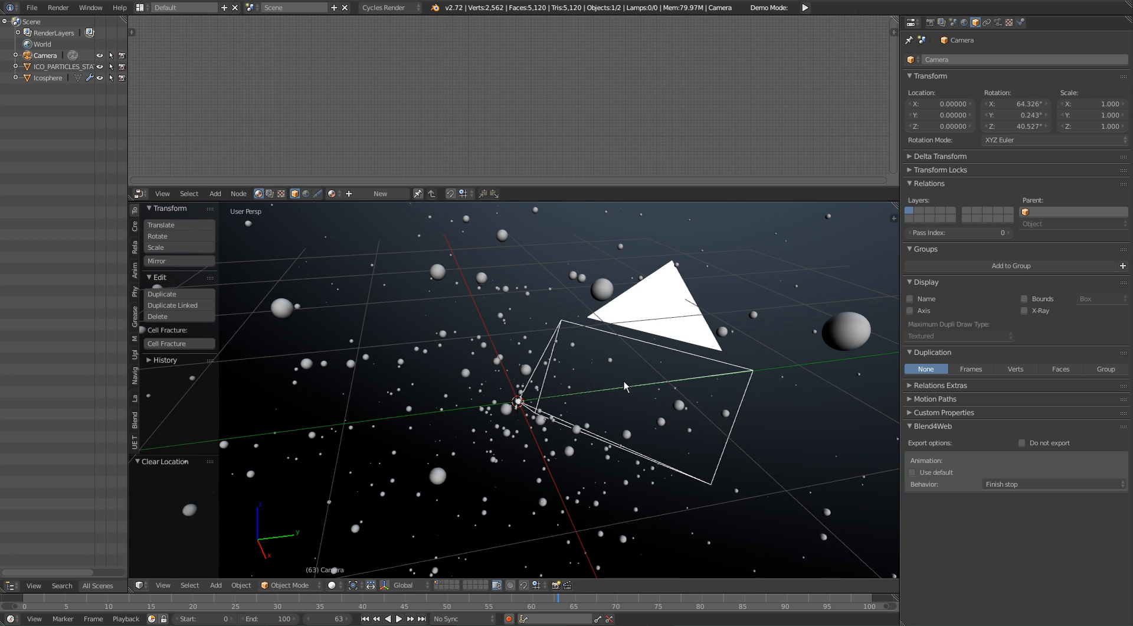
key("alt+s")
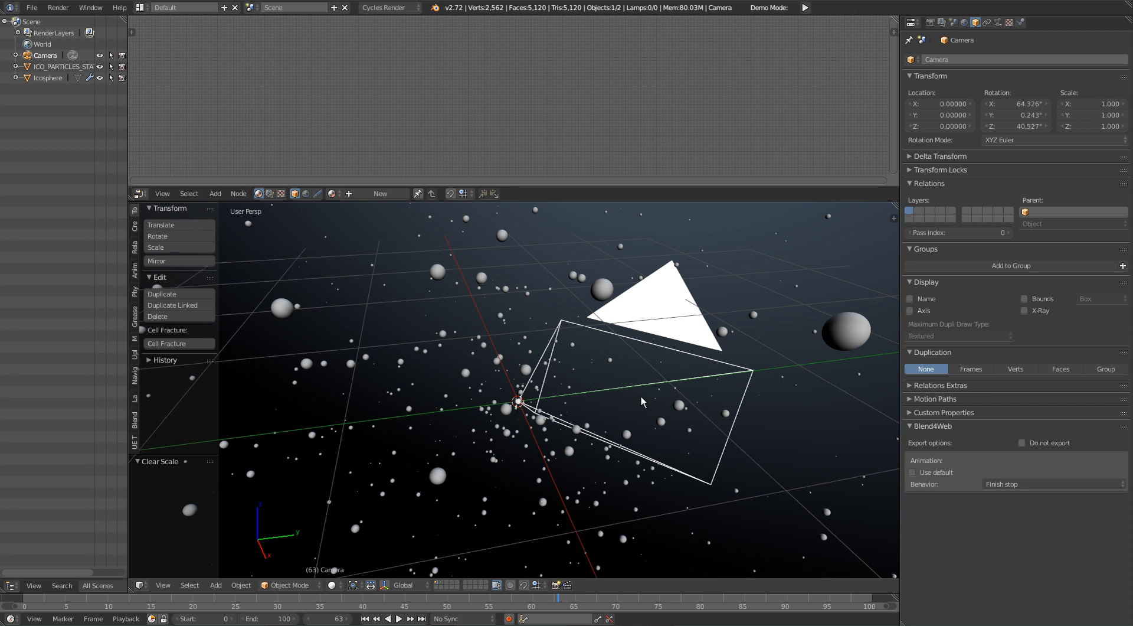
key("alt+r")
middle_click_drag(609, 416, 706, 377)
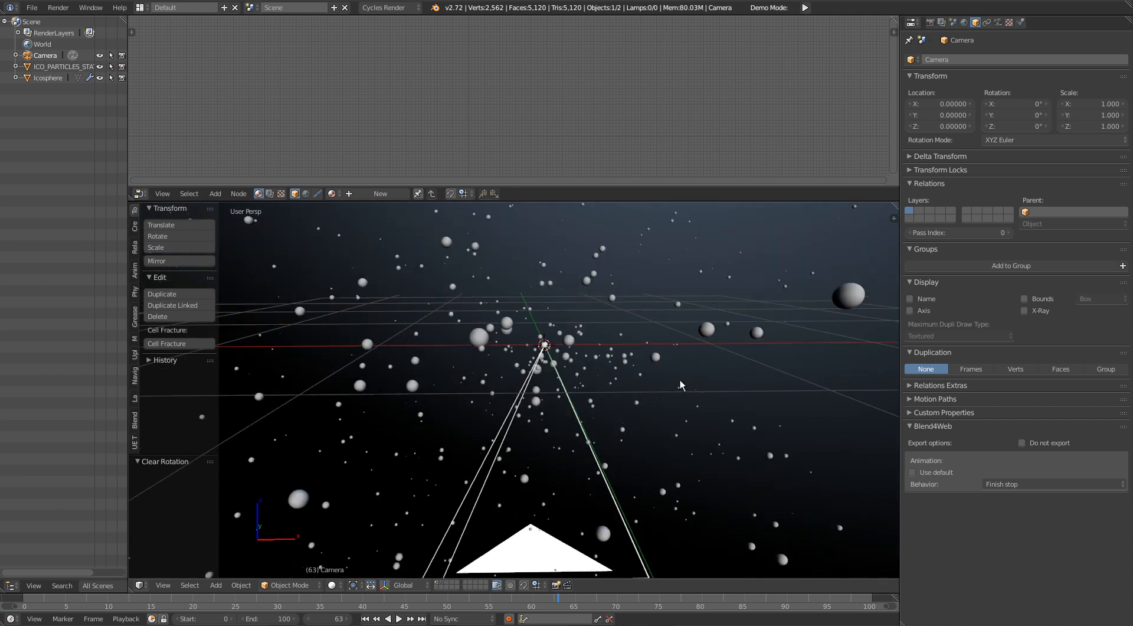
Step: Rotate the camera 90° about the global X axis
middle_click_drag(556, 447, 562, 367)
key("r")
key("x")
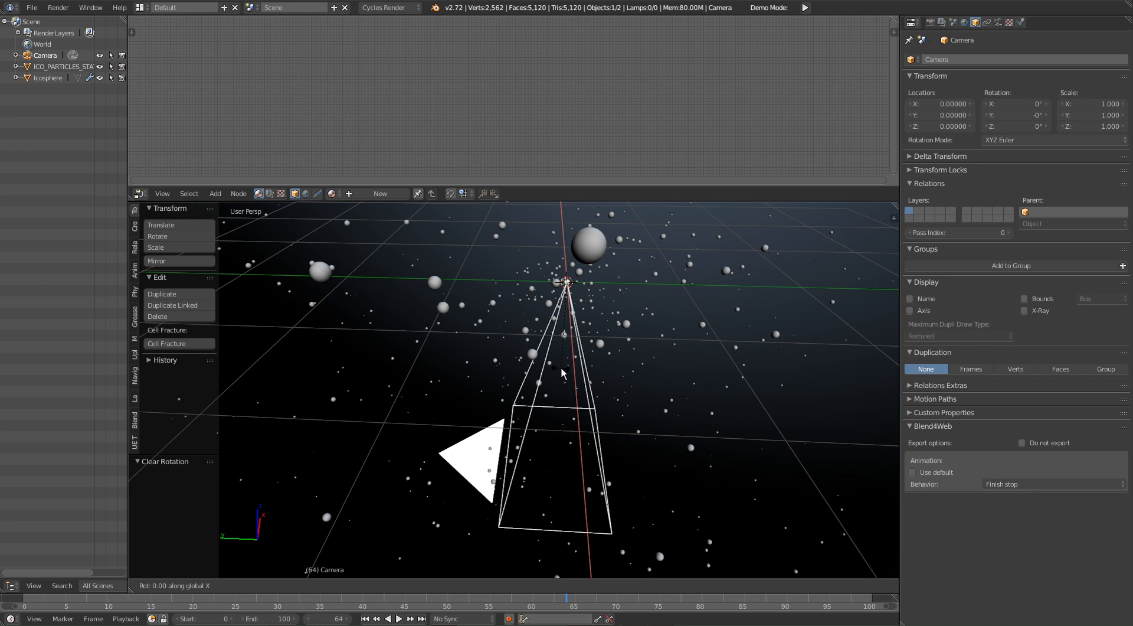
type("45")
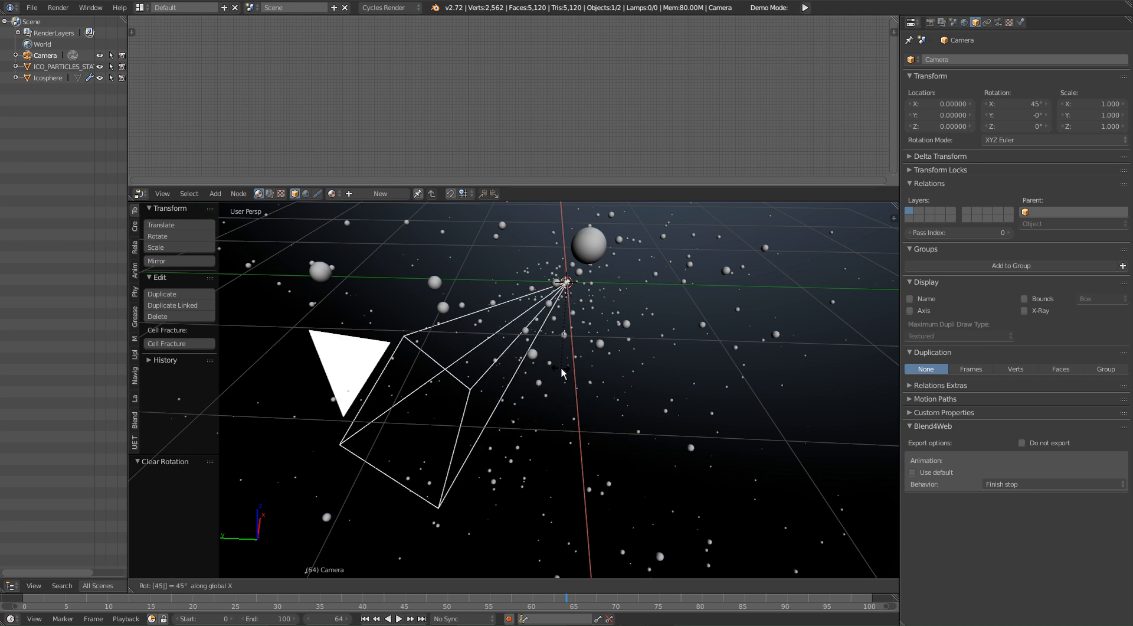
key("BackSpace")
key("BackSpace")
type("90")
key("Return")
Step: Turn on the transform manipulator and move the camera about -5.73 units along the Y axis, and look through it
middle_click_drag(482, 299, 660, 406)
key("Right")
key("ctrl+space")
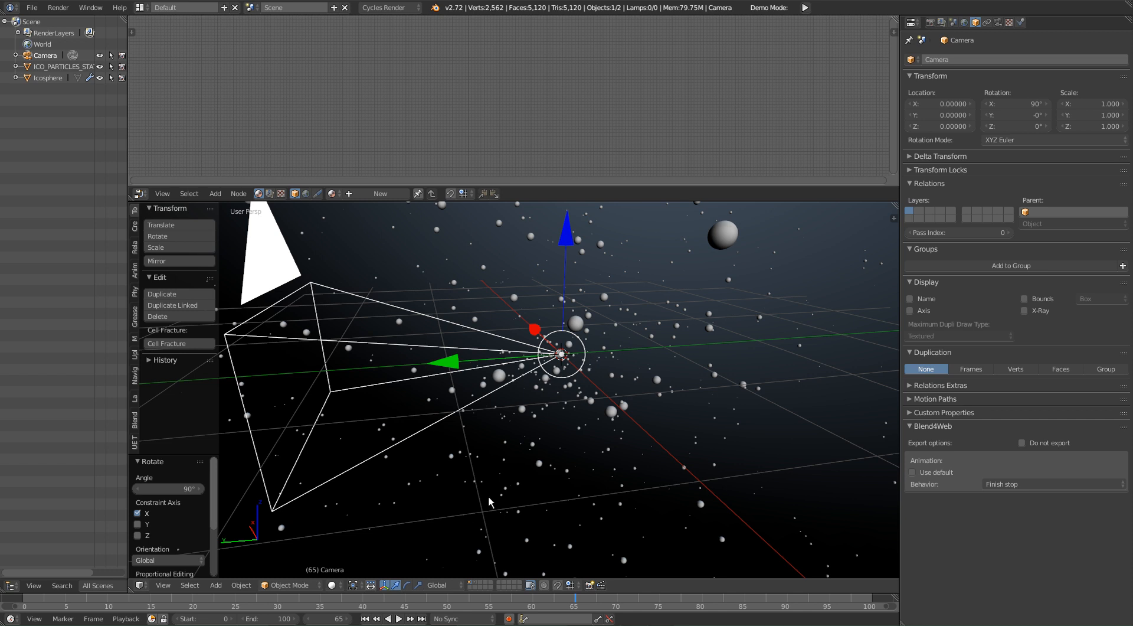
left_click_drag(445, 367, 195, 354)
key("KP_0")
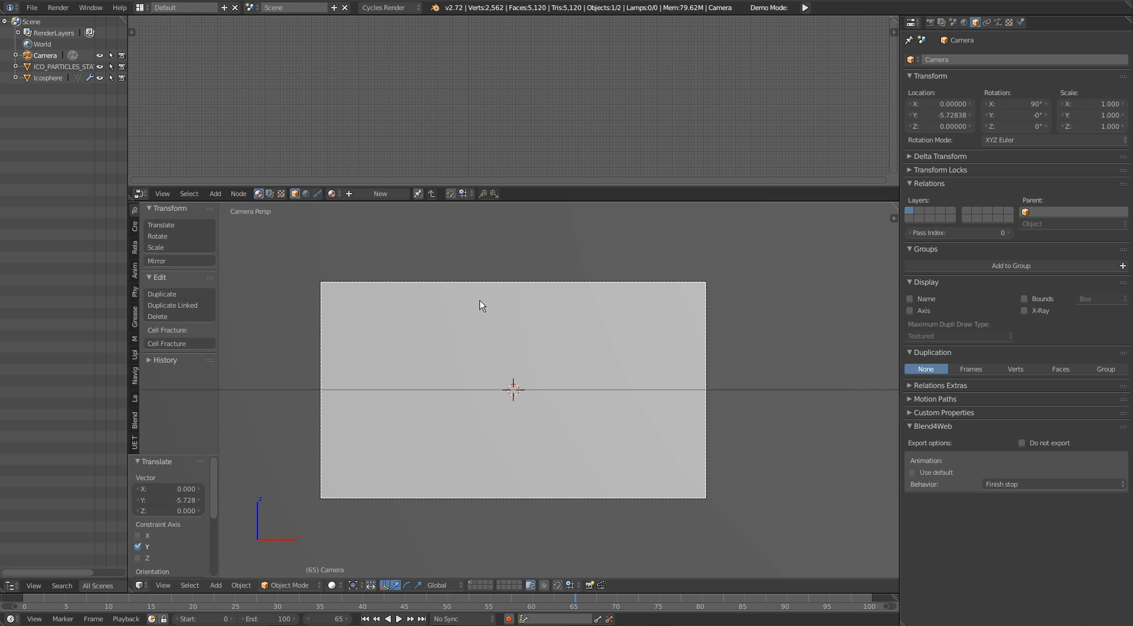
Step: Move the camera forward along the Y axis to about -4.41, inside the large sphere, and look through it
key("g")
key("shift+z")
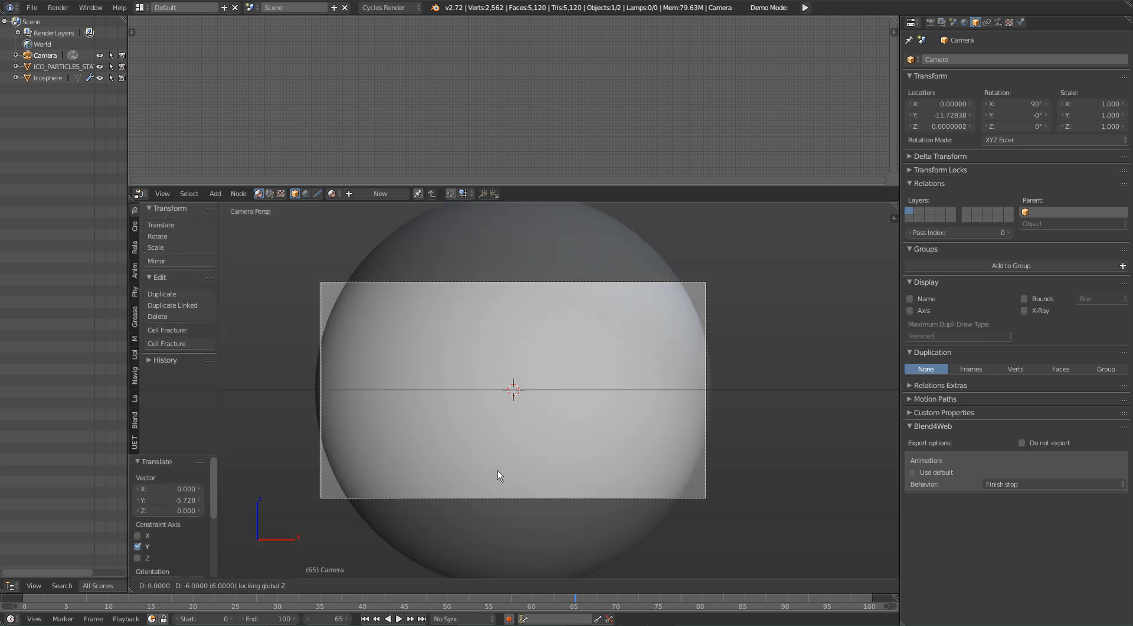
key("Escape")
key("KP_0")
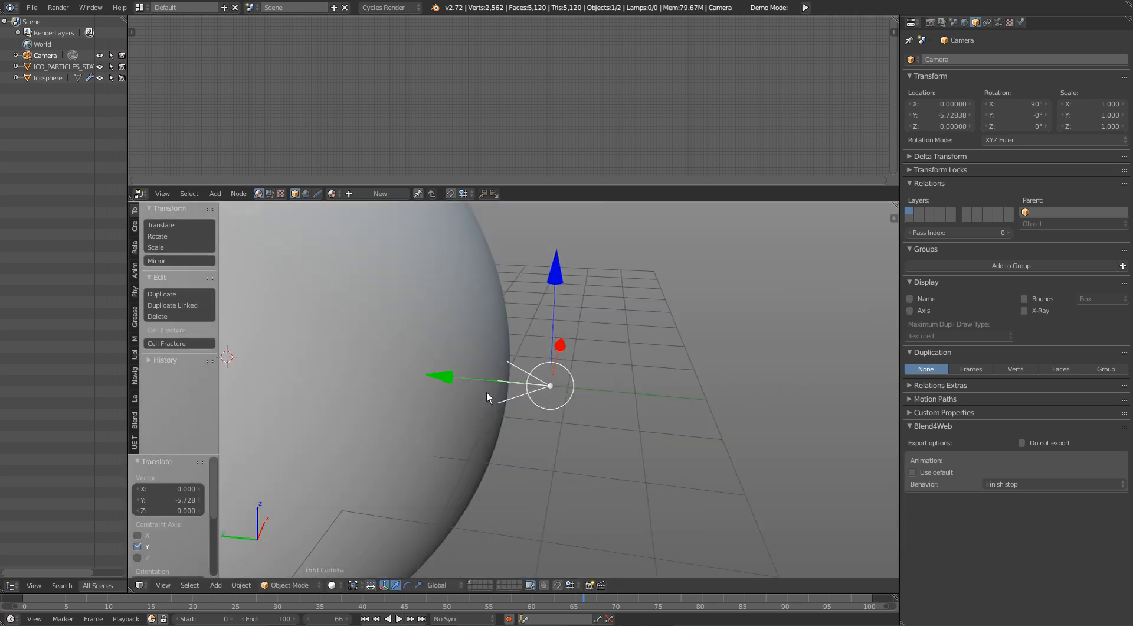
left_click_drag(431, 385, 343, 384)
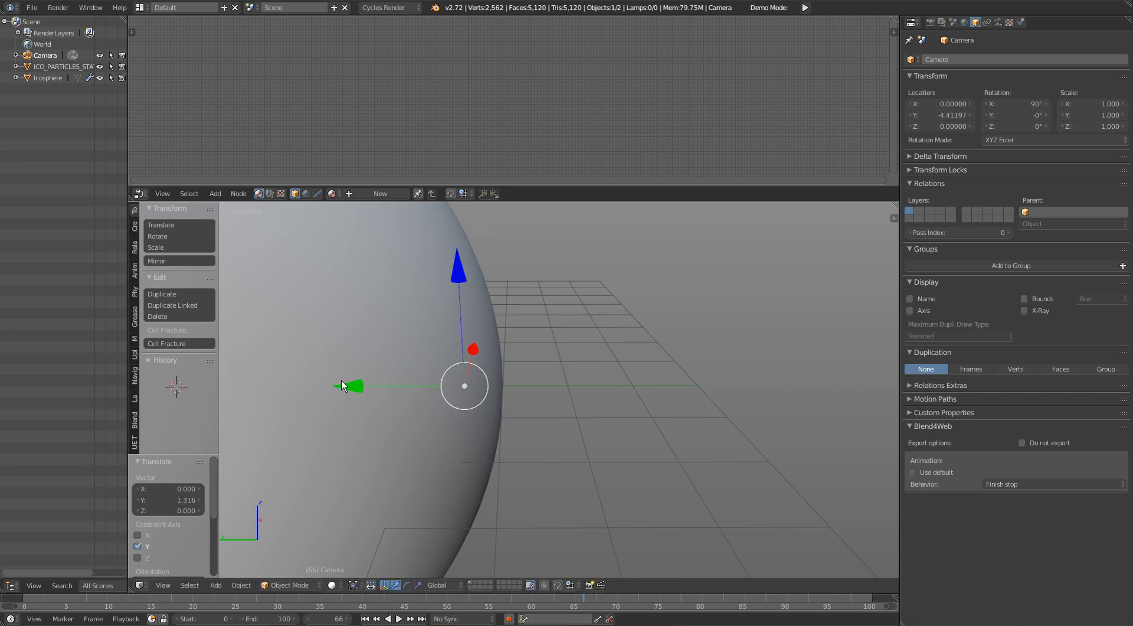
key("KP_0")
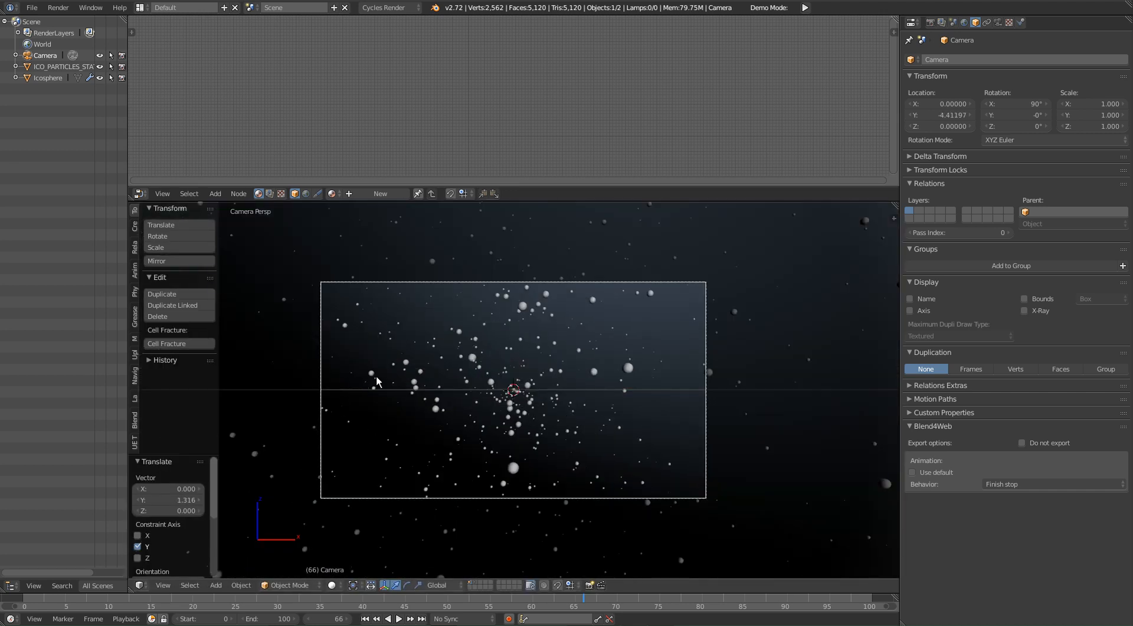
Step: Play the particle animation from the first frame through the camera view
scroll(569, 395, "up", 2)
middle_click_drag(569, 395, 594, 425, "shift")
scroll(607, 392, "down", 1)
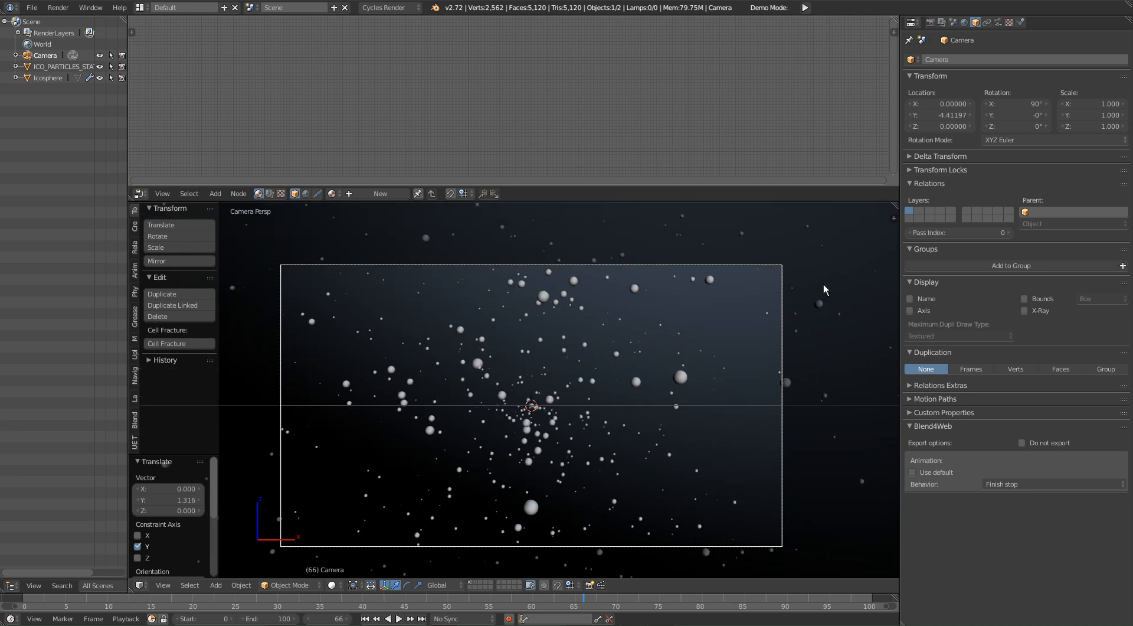
key("shift+Left")
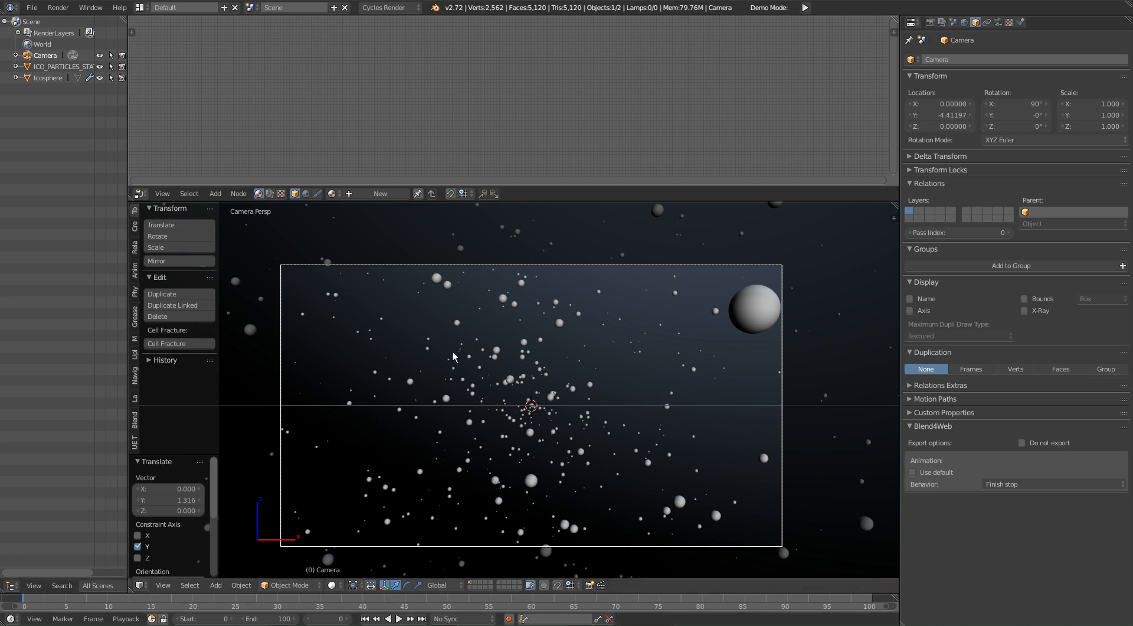
key("alt+a")
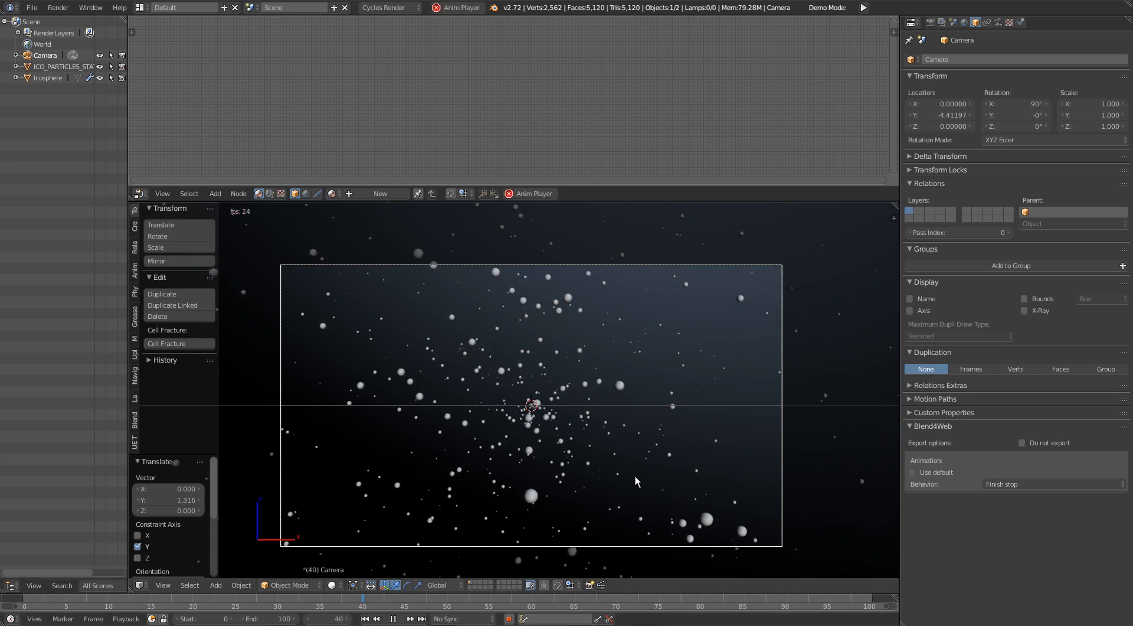
key("alt+a")
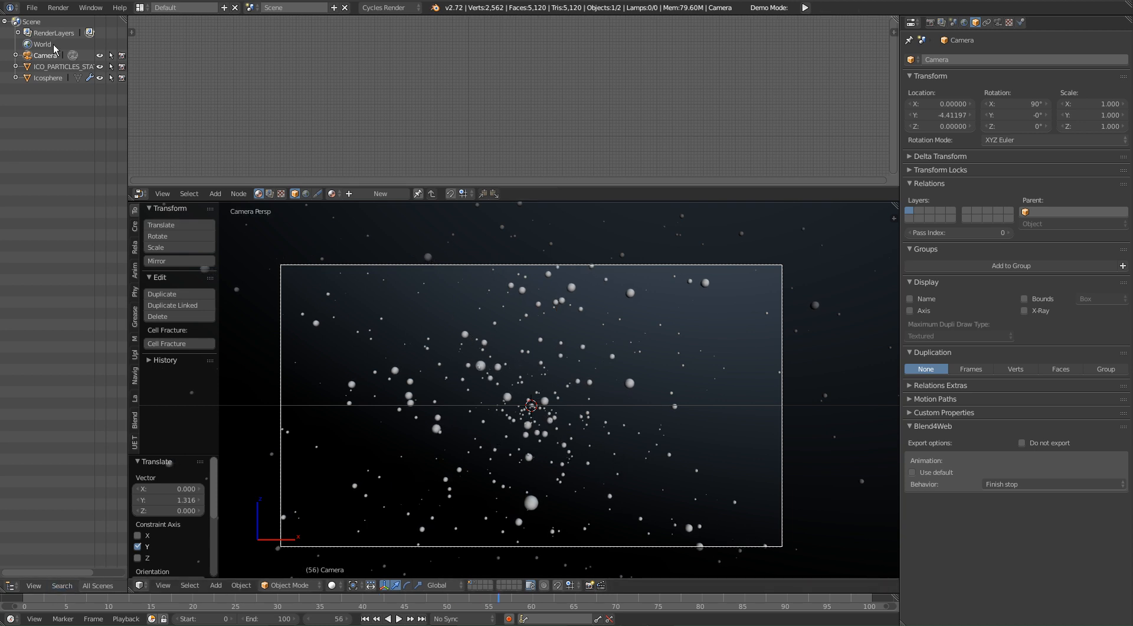
Step: Insert a location keyframe for the camera at frame 0
left_click(30, 600)
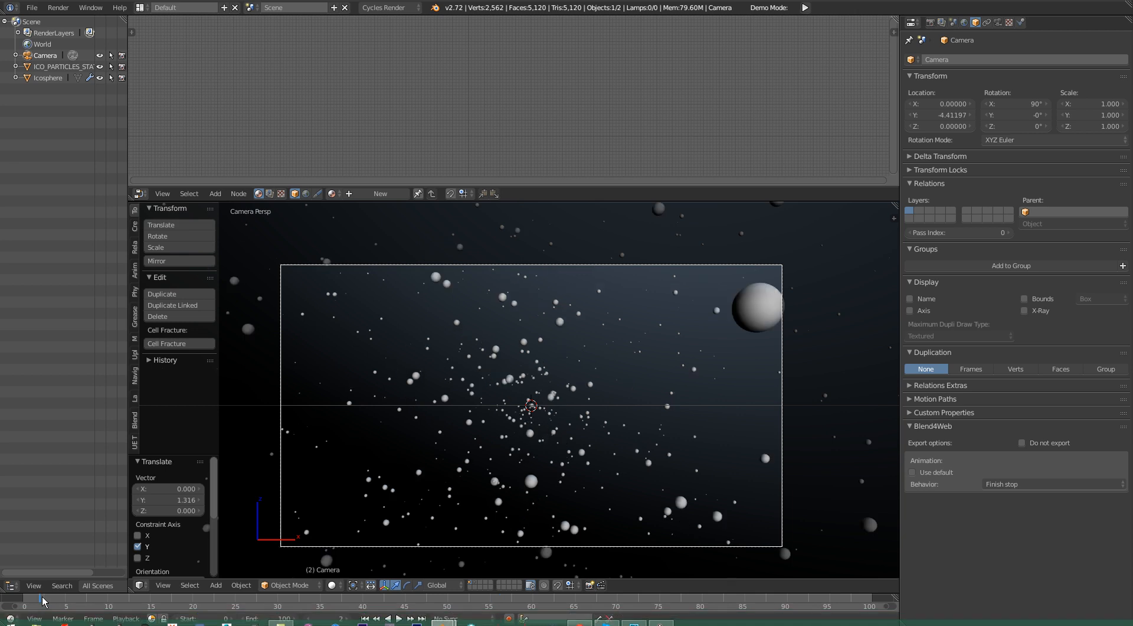
key("Left")
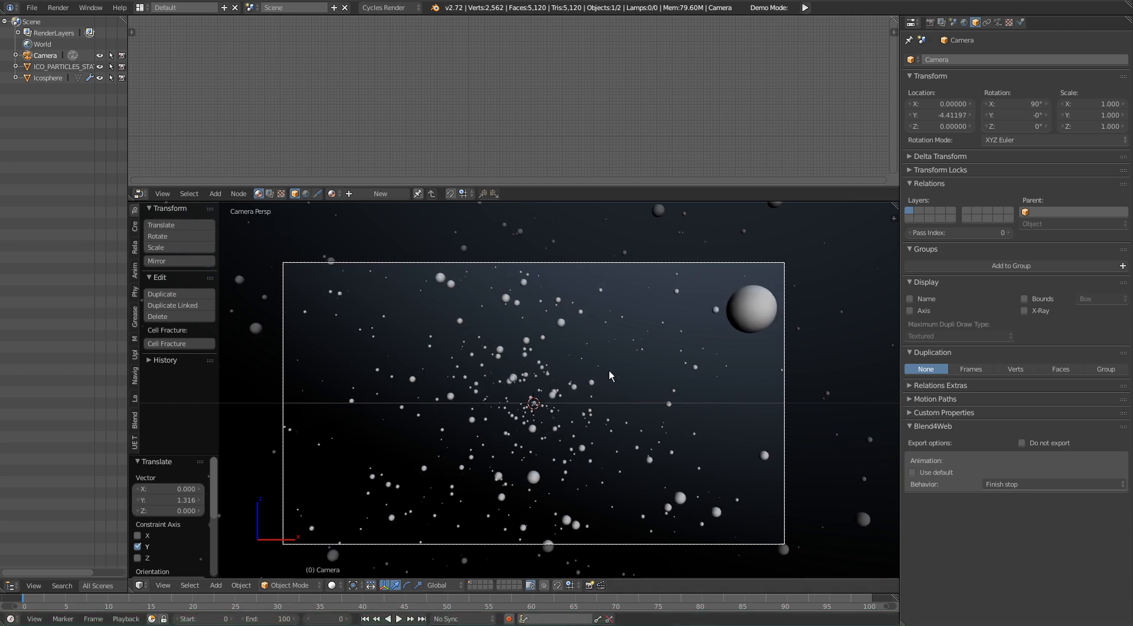
key("i")
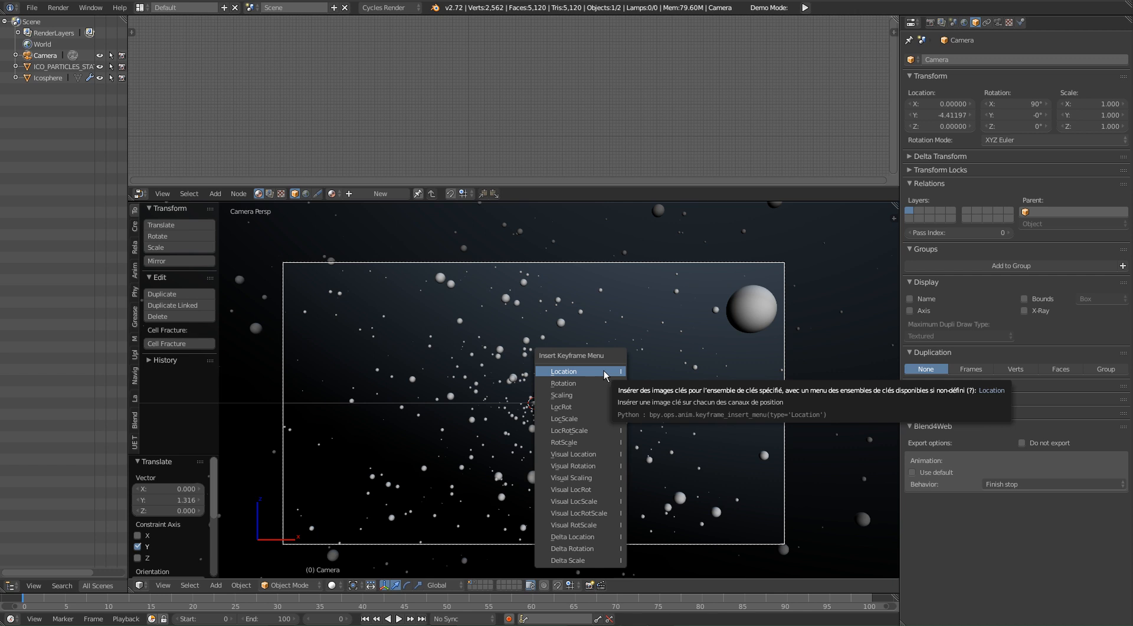
left_click(604, 372)
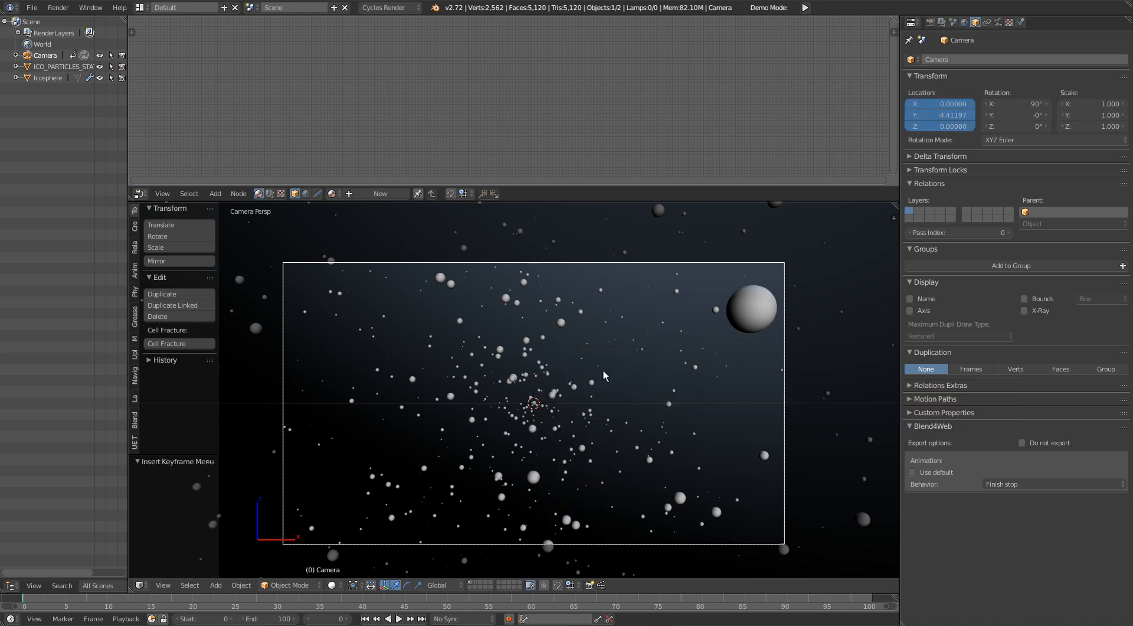
Step: At frame 100, move the camera about 4.5 units along the Y axis, near the sphere's center, and insert a location keyframe
left_click_drag(26, 600, 879, 605)
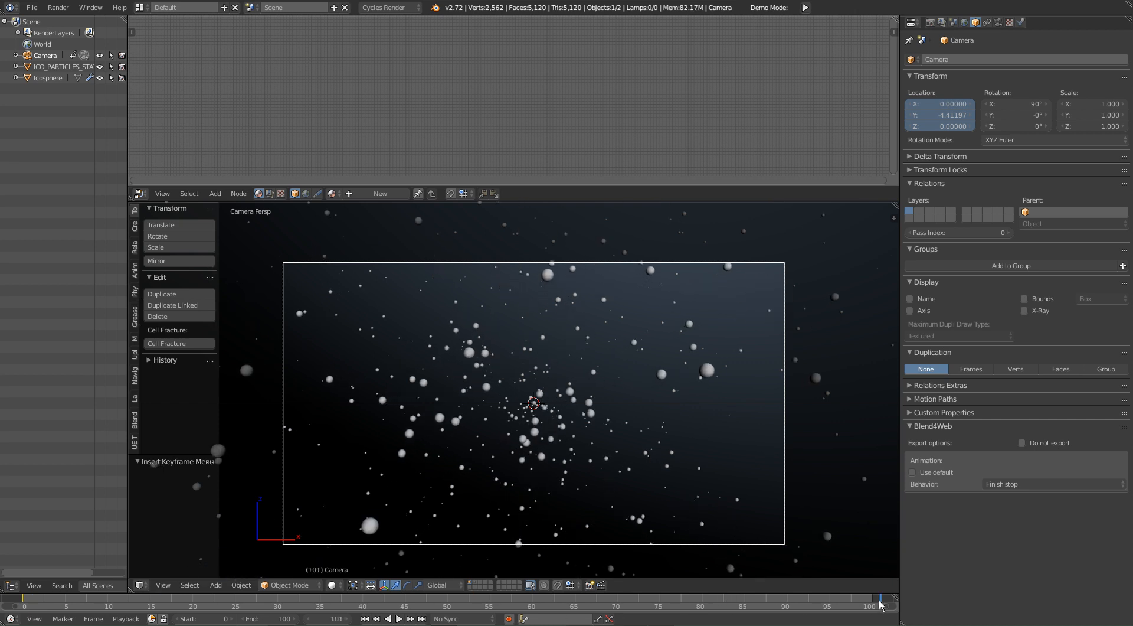
key("z")
middle_click_drag(495, 430, 693, 362)
key("g")
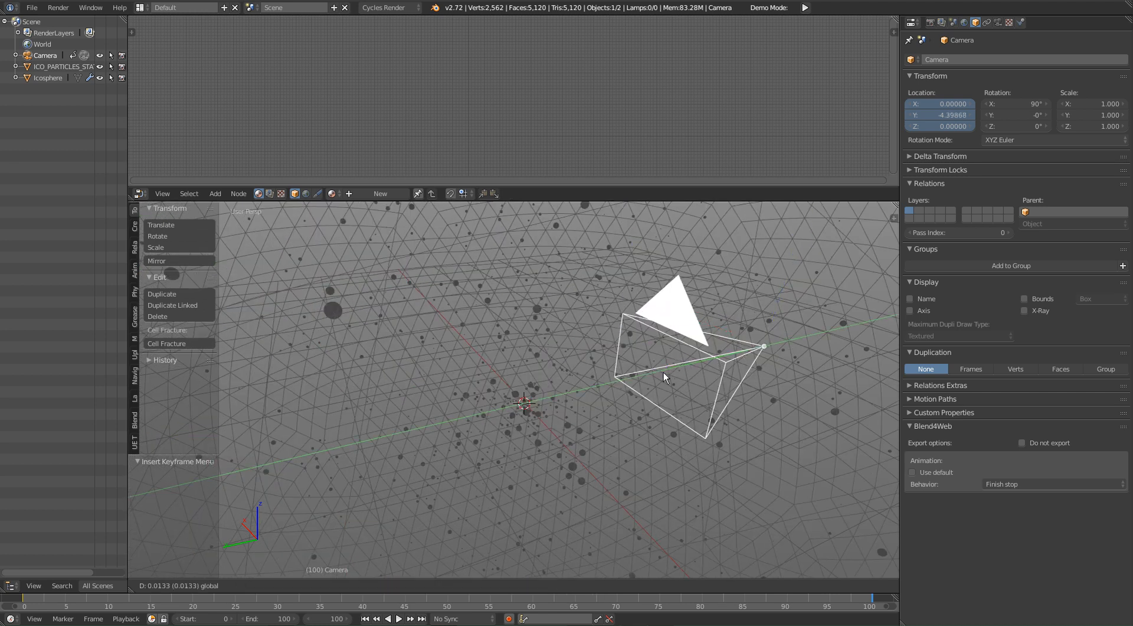
left_click(444, 433)
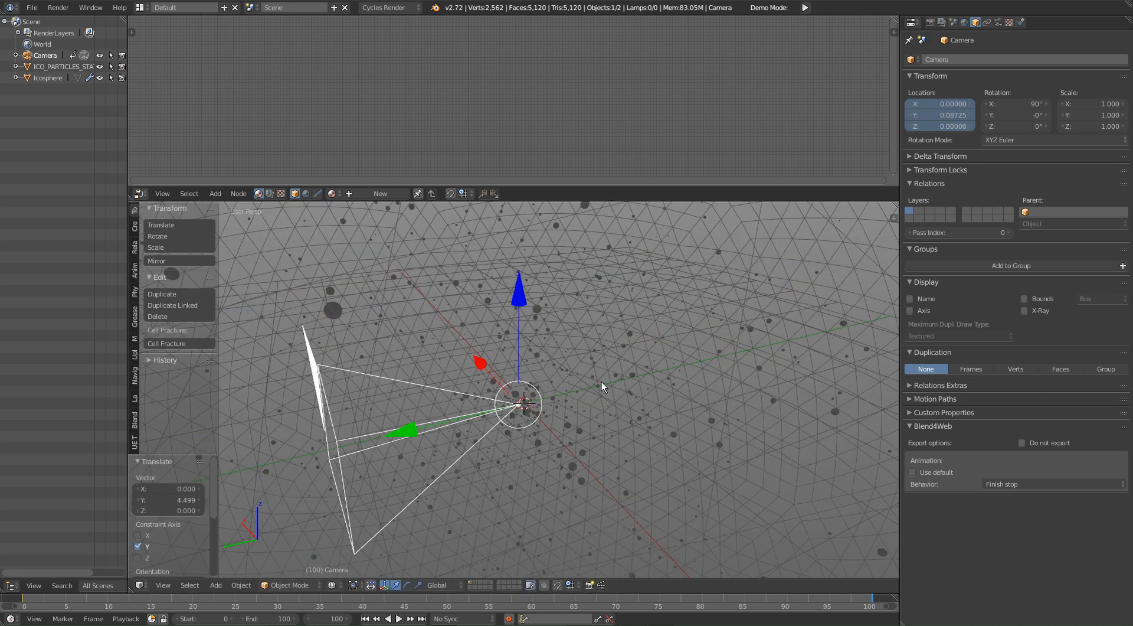
key("i")
left_click(603, 378)
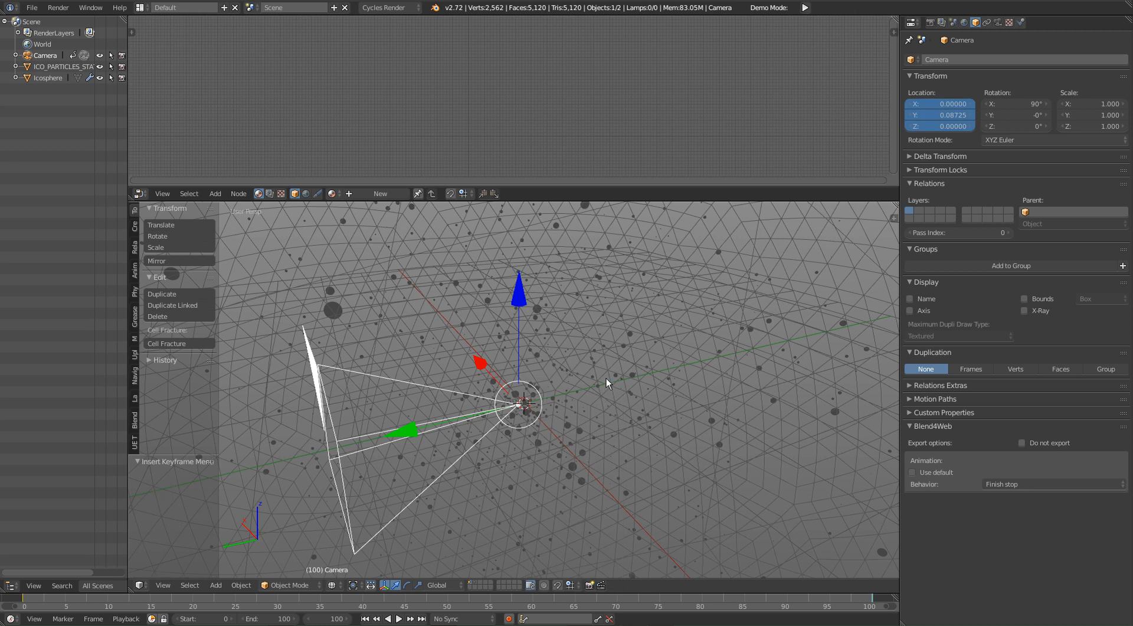
Step: Play the camera's forward movement from the start in the camera view with solid shading
key("KP_0")
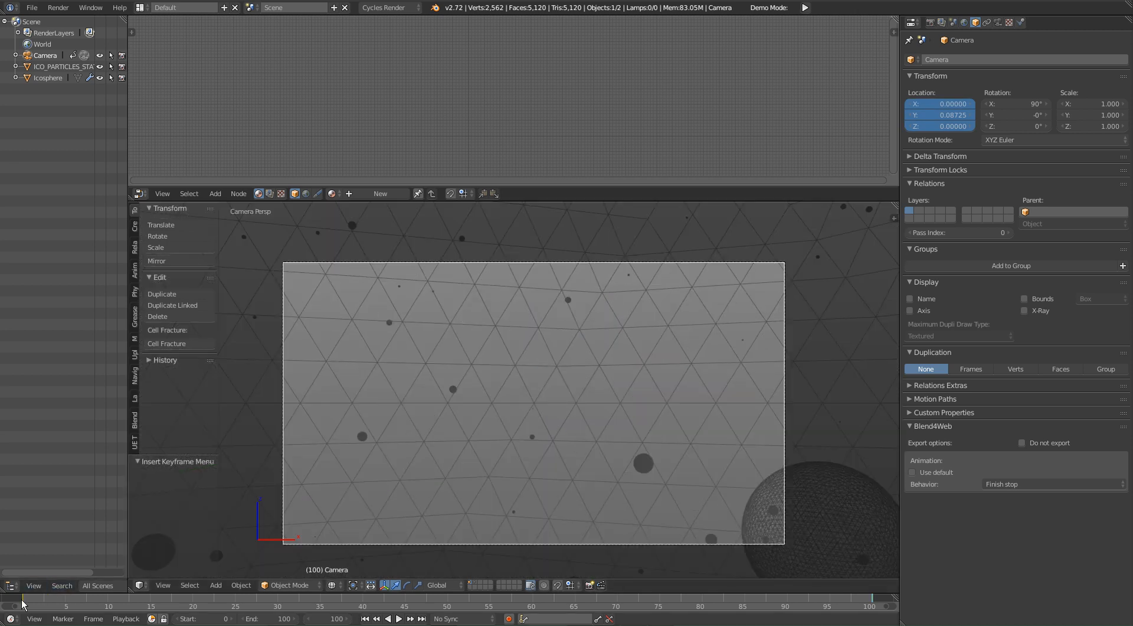
left_click(27, 592)
key("alt+a")
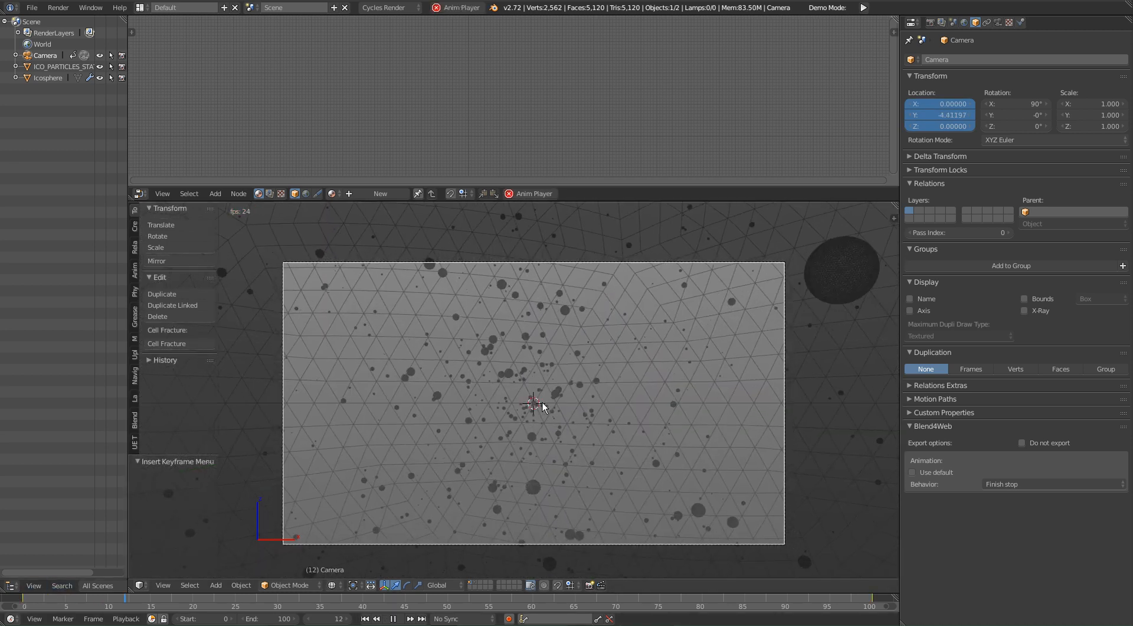
key("shift+z")
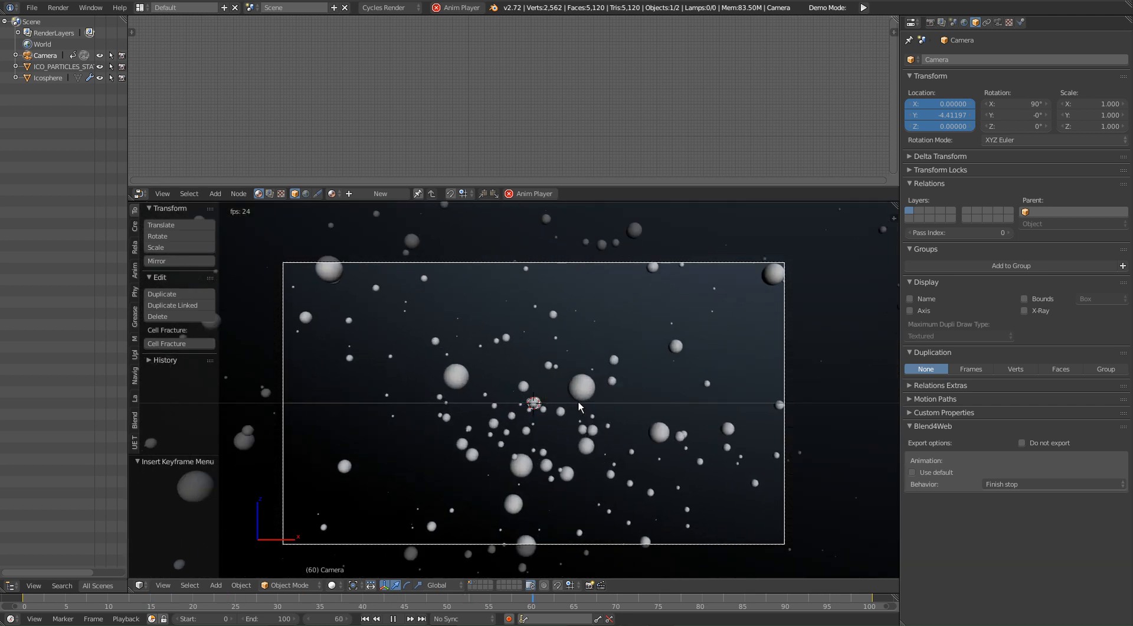
key("alt+a")
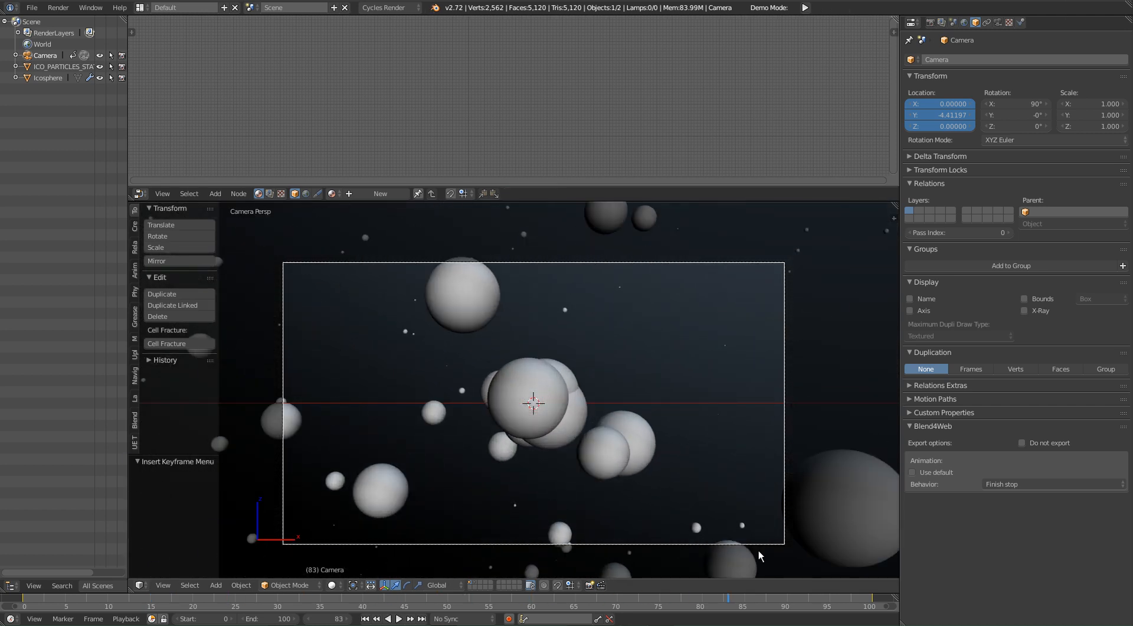
Step: At frame 100, roll the camera about -66° in the camera view
left_click(874, 598)
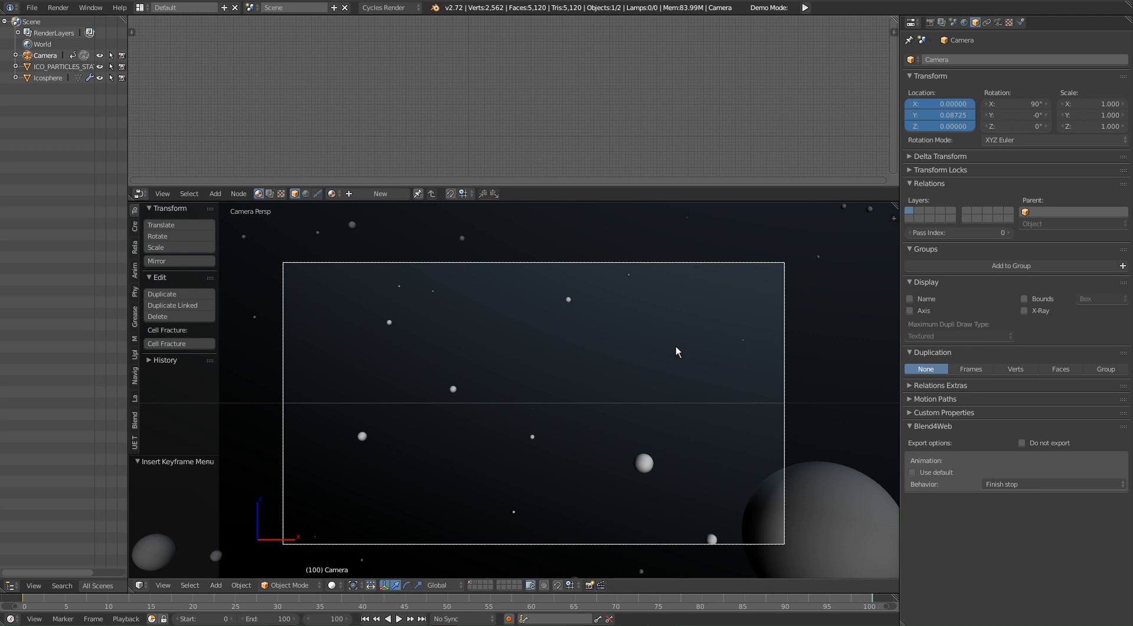
key("r")
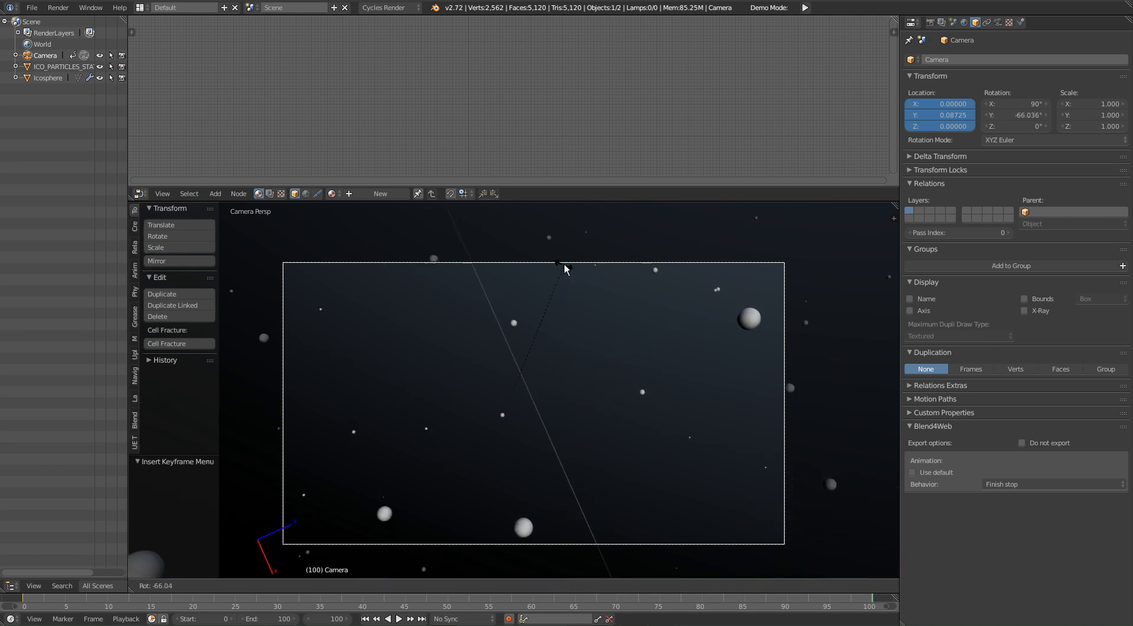
left_click(564, 264)
Step: Try rotating the camera about 92° about the global X axis and insert a rotation keyframe at frame 100
key("r")
key("x")
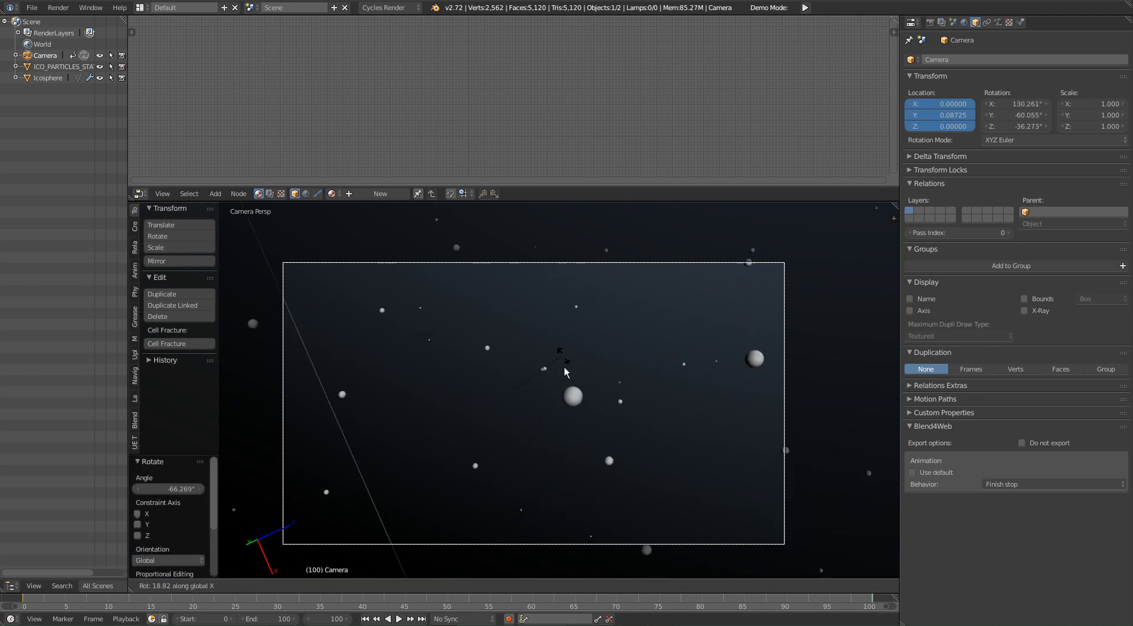
left_click(568, 416)
key("i")
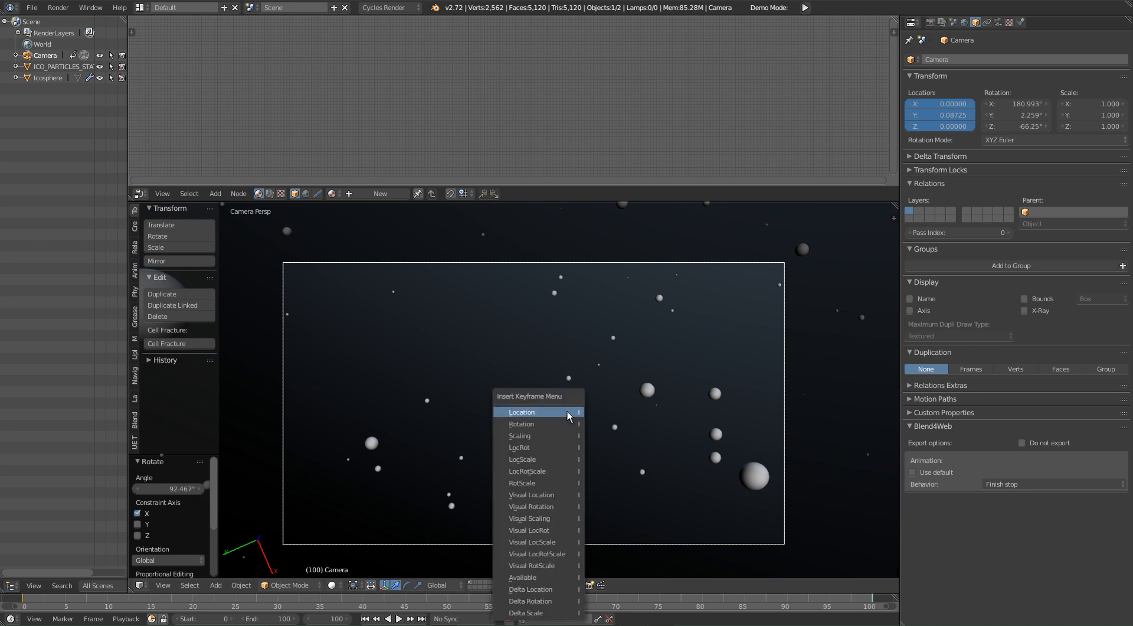
left_click(555, 424)
Step: Undo the X rotation and its keyframe, and insert a rotation keyframe for the camera at frame 0
mouse_move(53, 600)
left_mouse_down()
mouse_move(853, 608)
mouse_move(31, 599)
left_mouse_up()
key("shift+Right")
mouse_move(25, 595)
left_mouse_down()
mouse_move(880, 605)
mouse_move(12, 602)
mouse_move(26, 600)
left_mouse_up()
key("shift+Right")
key("ctrl+z")
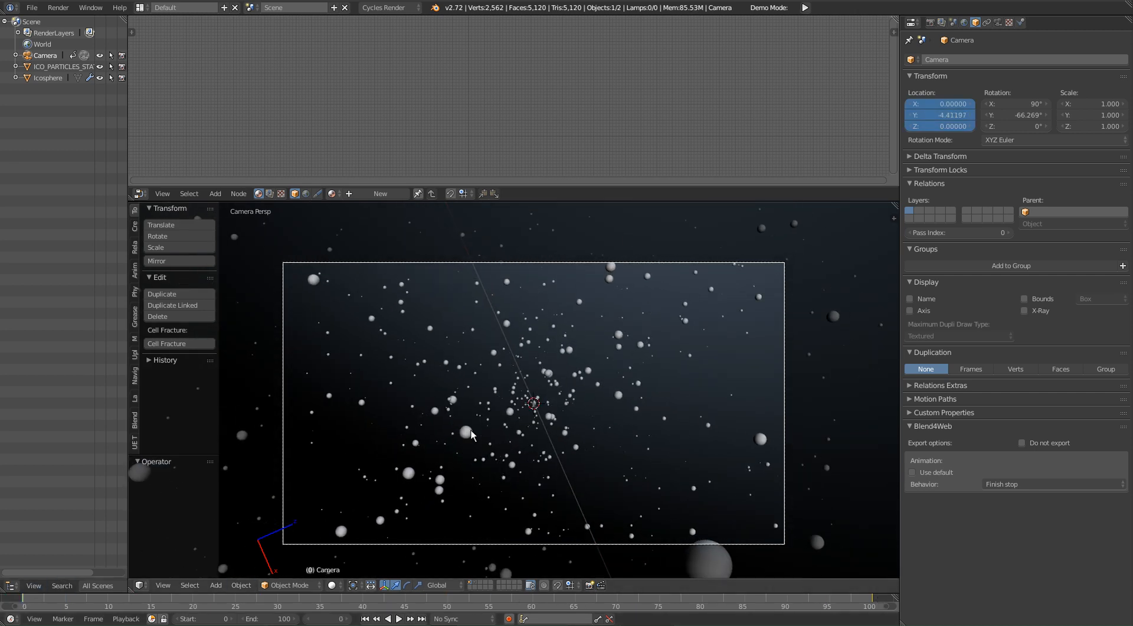
key("i")
left_click(549, 343)
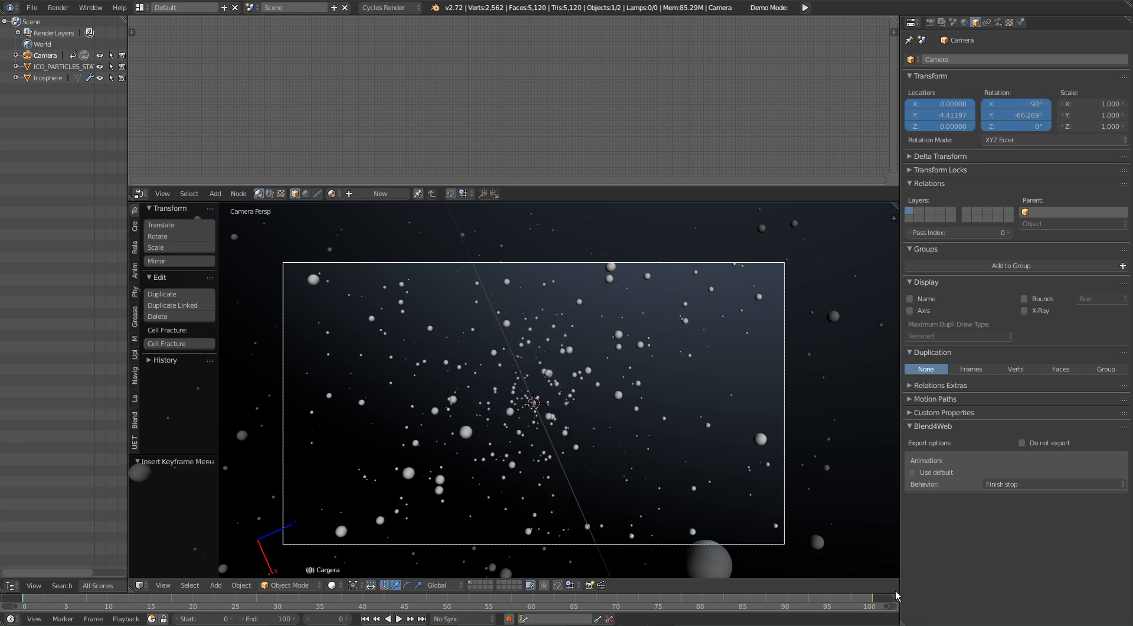
Step: At frame 100, rotate the camera in the view and about the global X axis, and insert a rotation keyframe
left_click(874, 600)
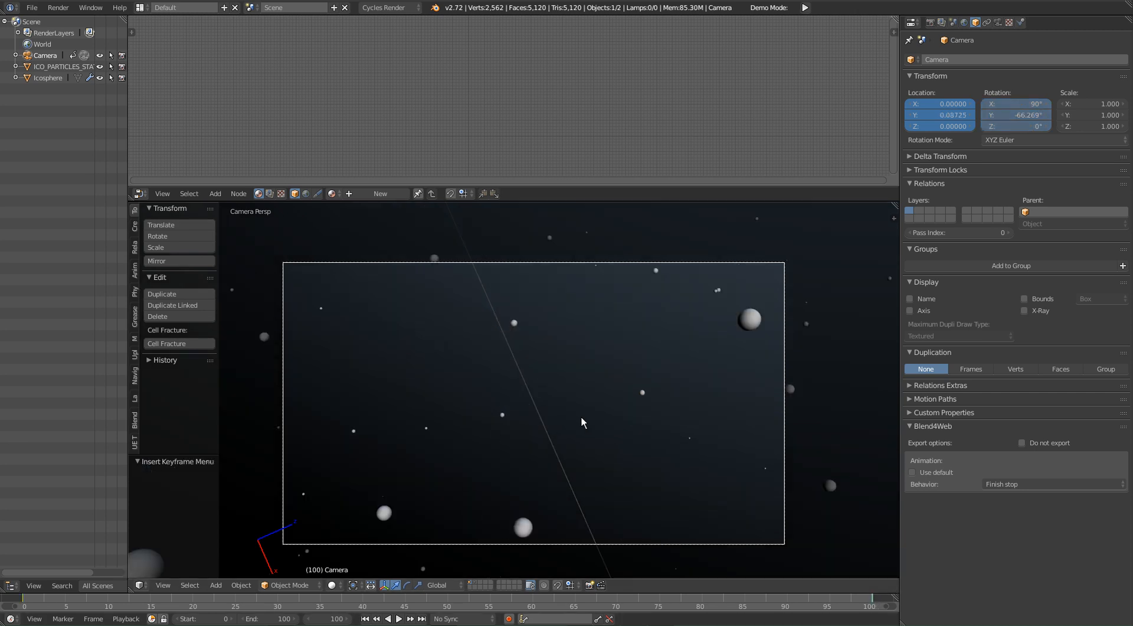
key("r")
left_click(599, 288)
key("r")
key("x")
left_click(596, 415)
key("i")
left_click(596, 413)
Step: At frame 50, rotate the camera about -2.2° about global Y and roughly -20° about global X, and insert a rotation keyframe
left_click_drag(106, 602, 448, 609)
key("r")
key("x")
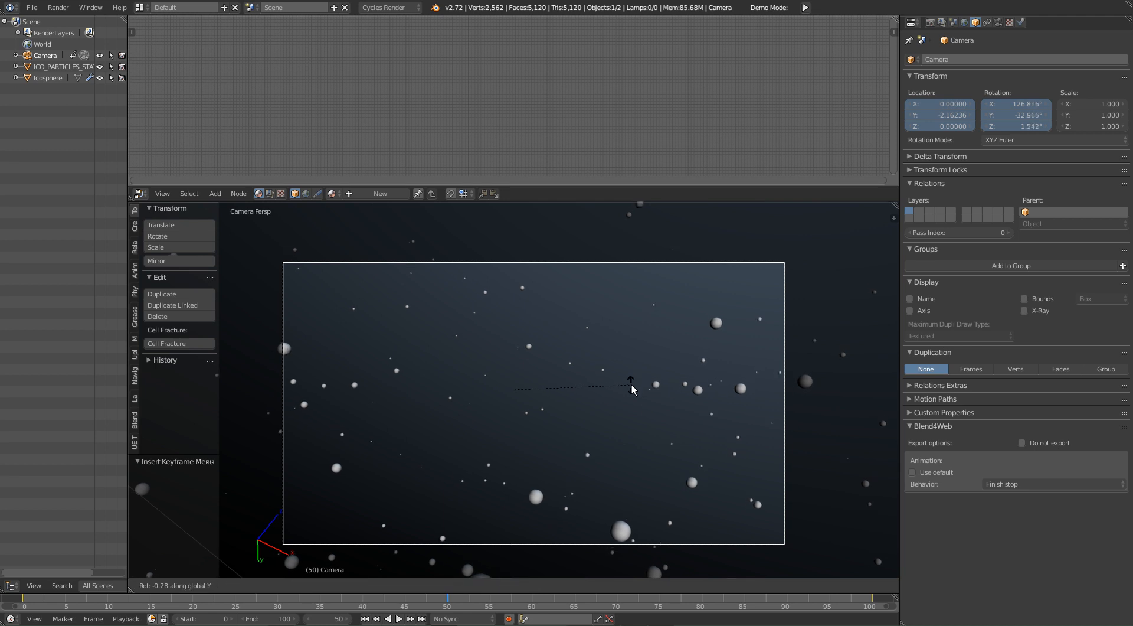
key("y")
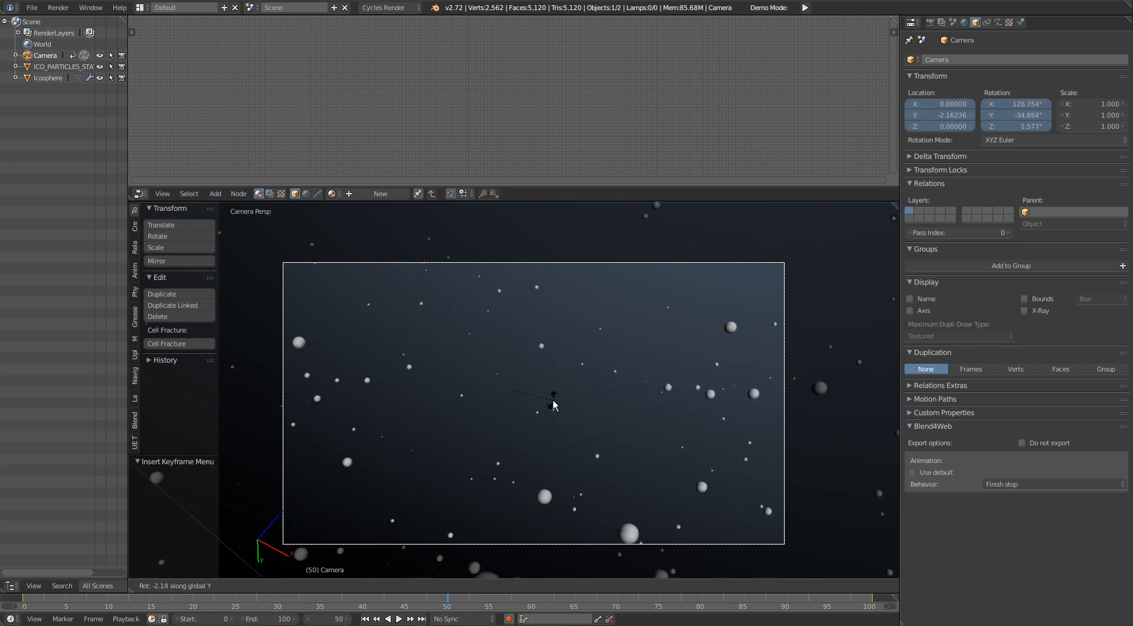
left_click(554, 405)
key("r")
key("x")
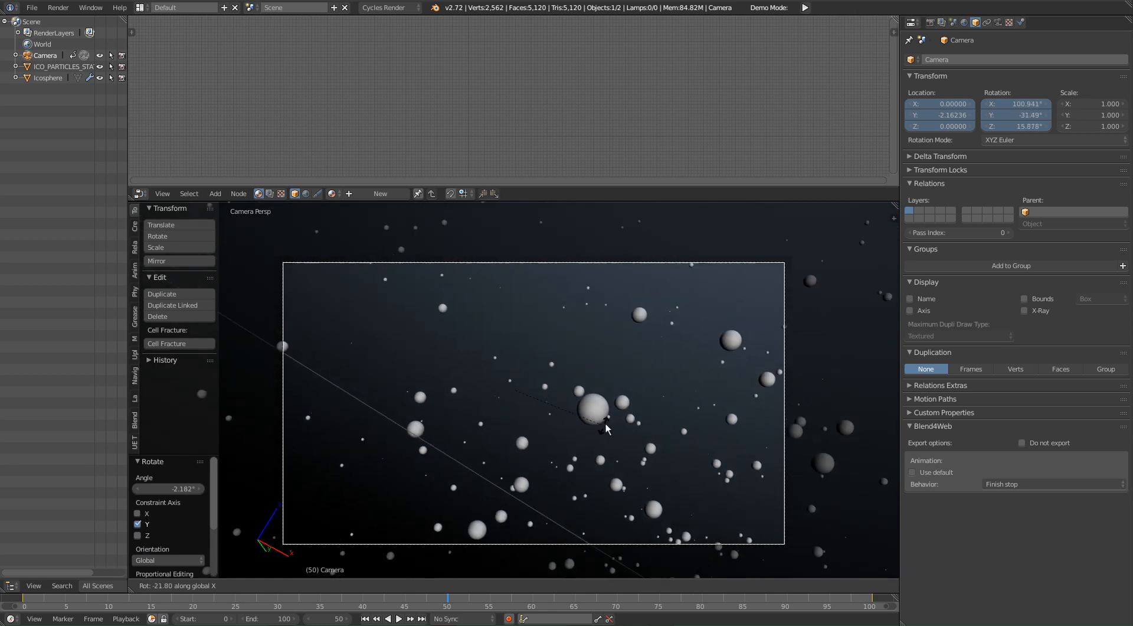
left_click(607, 426)
key("i")
left_click(606, 423)
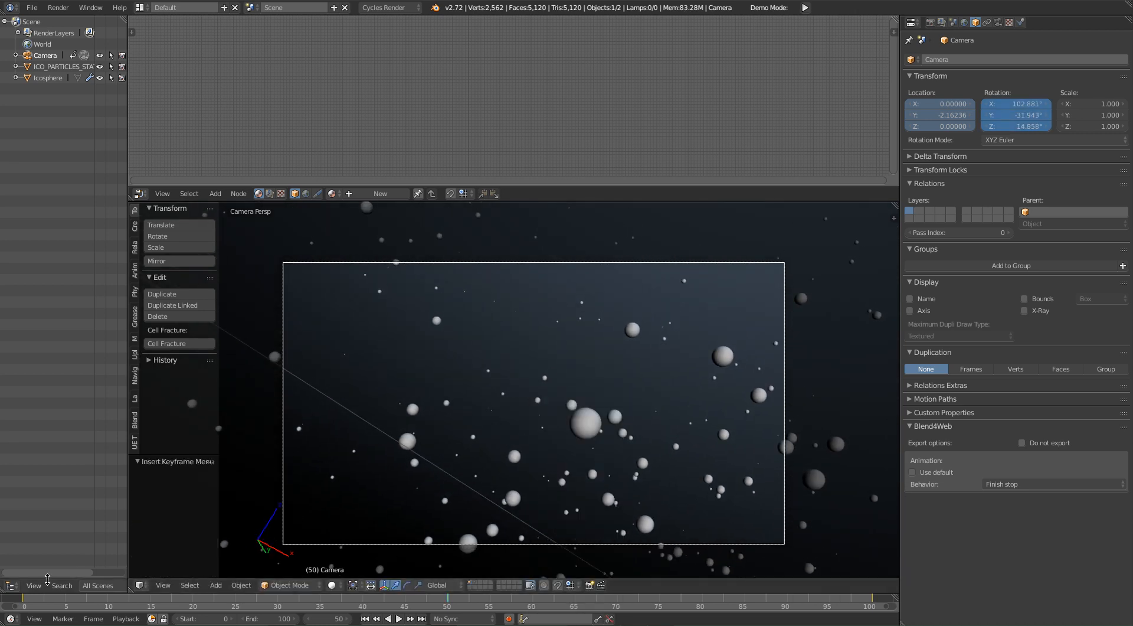
Step: Play the camera animation from about frame 1 to review the movement, and stop the playback
left_click(31, 599)
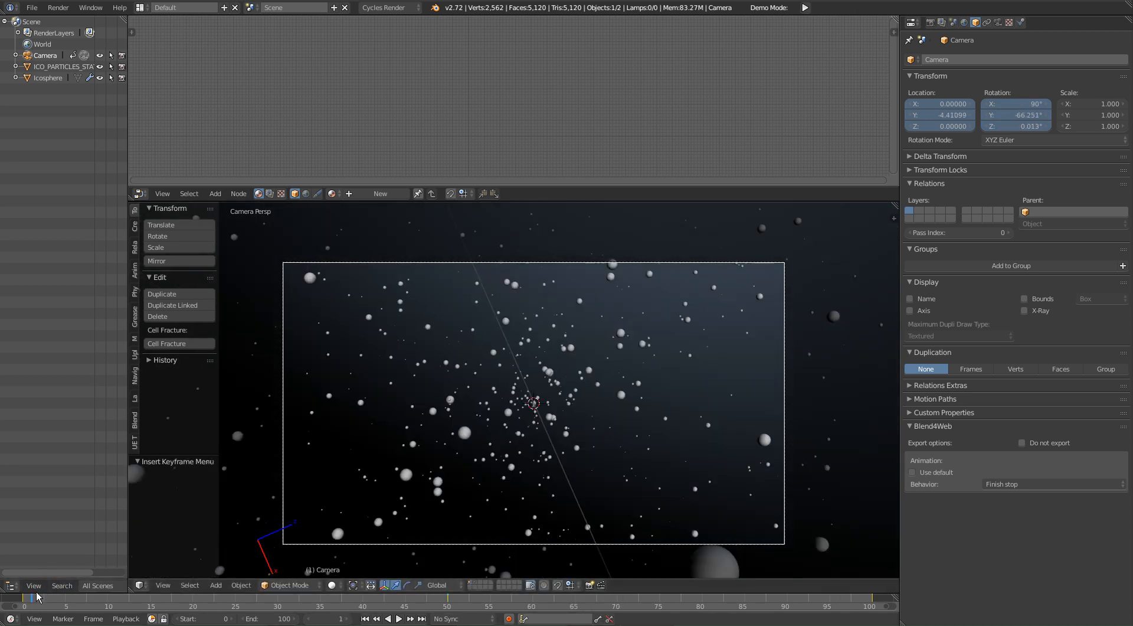
key("alt+a")
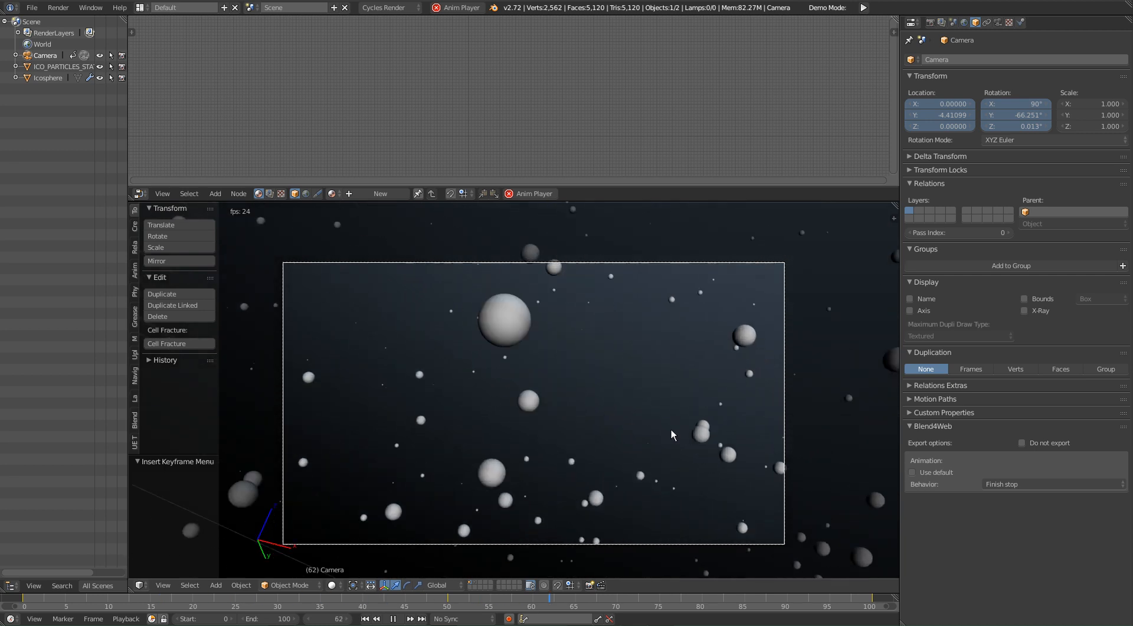
key("alt+a")
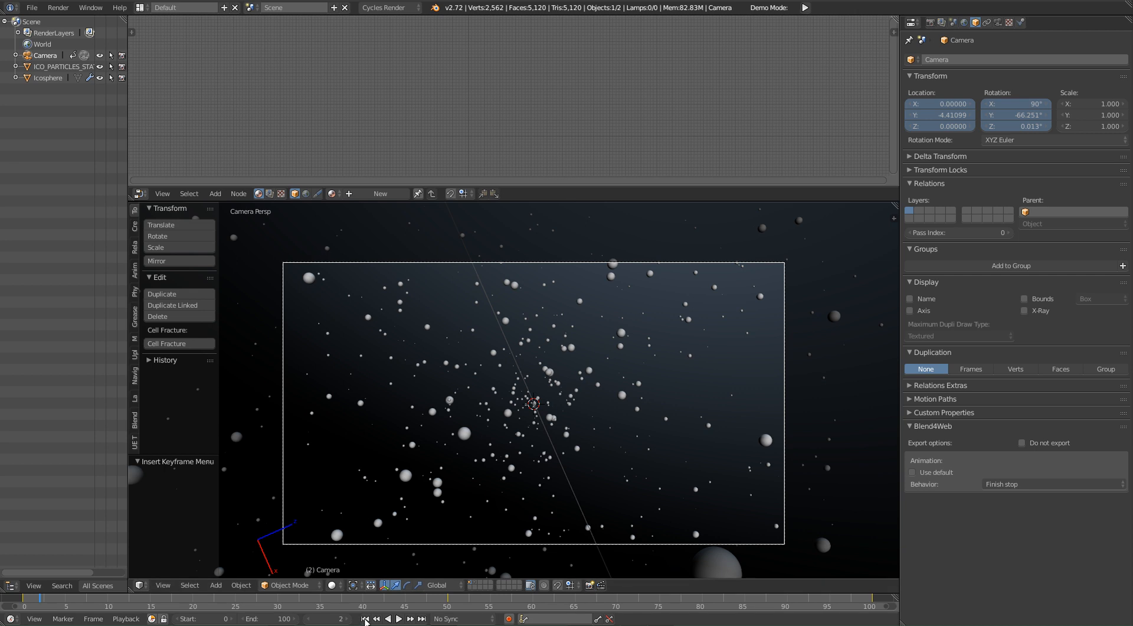
Step: Set the animation's end frame to 300
left_click(268, 620)
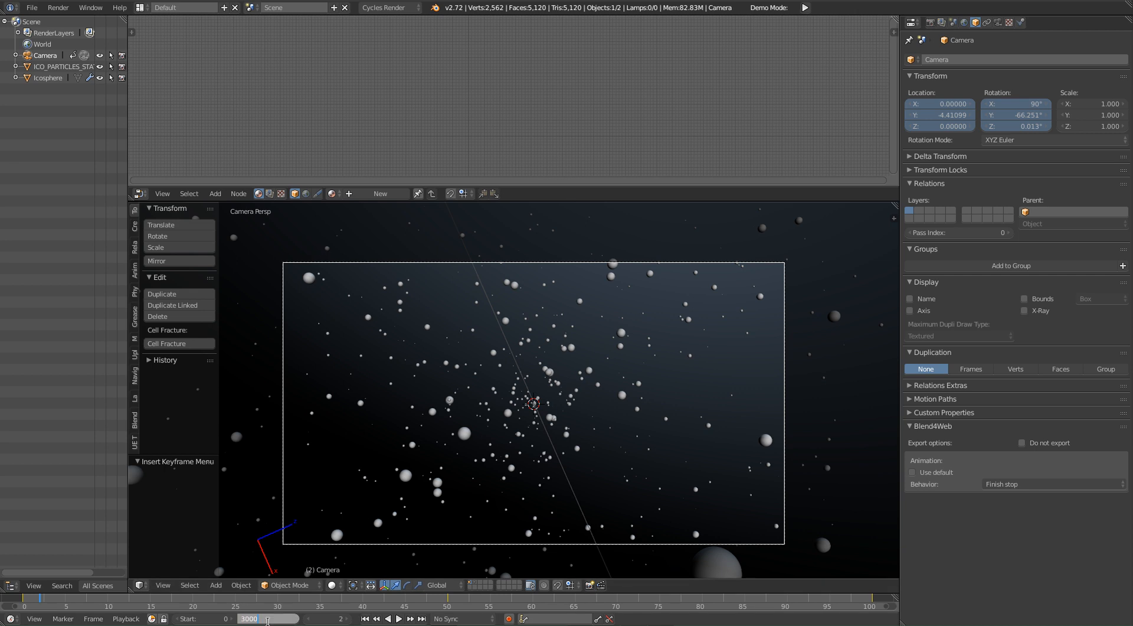
type("3000")
key("BackSpace")
key("Return")
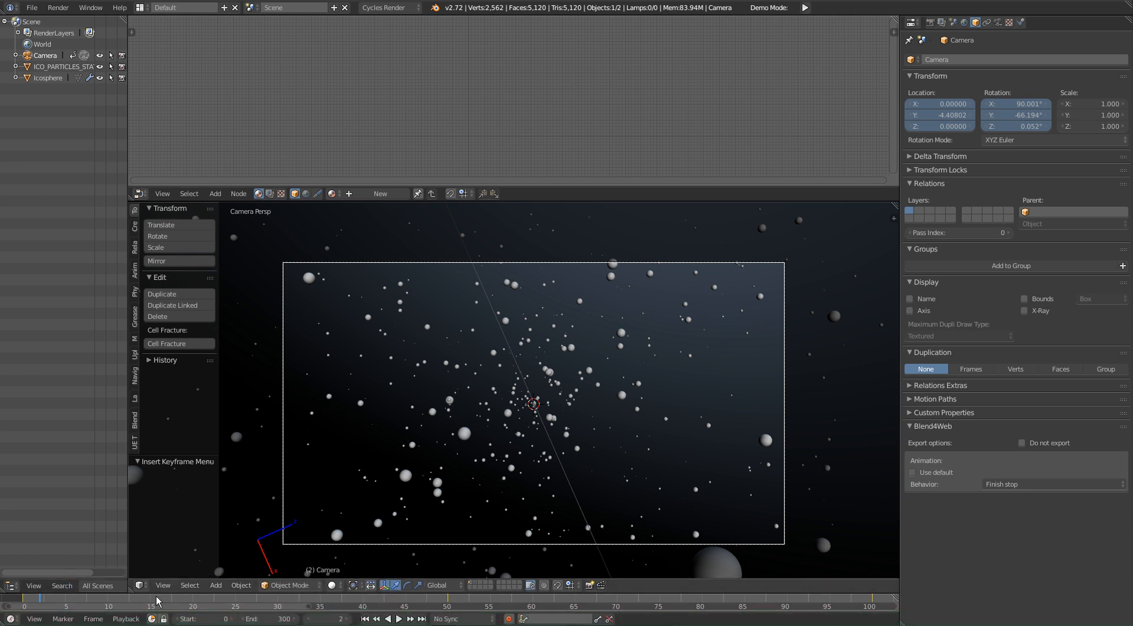
Step: Enlarge the timeline area upward and switch it to the Dope Sheet editor
left_click_drag(155, 592, 141, 526)
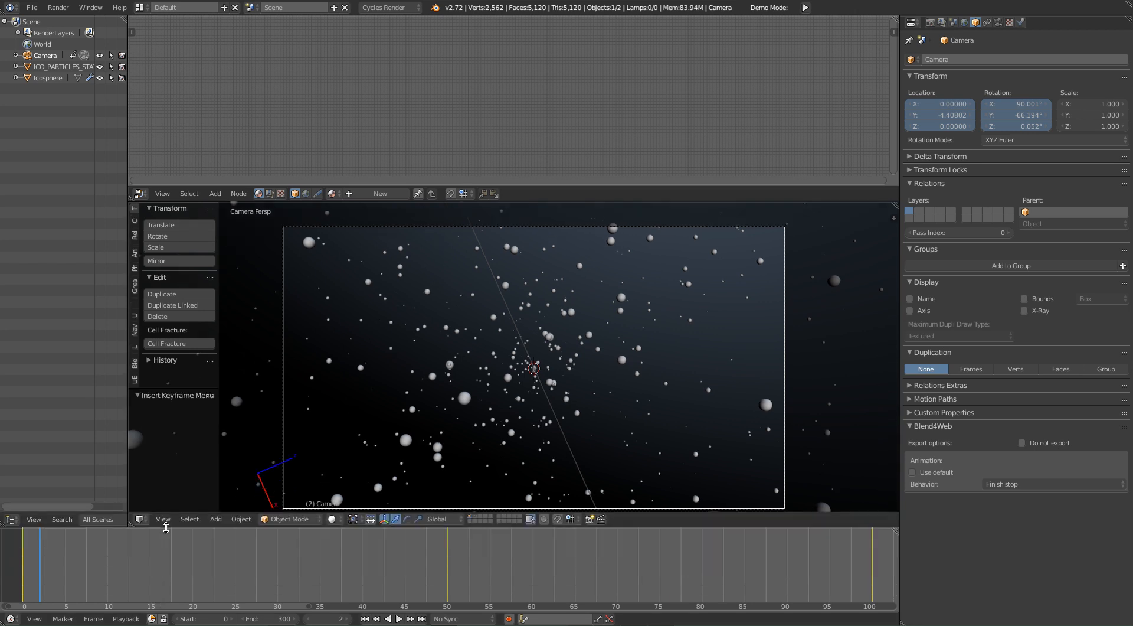
left_click(11, 618)
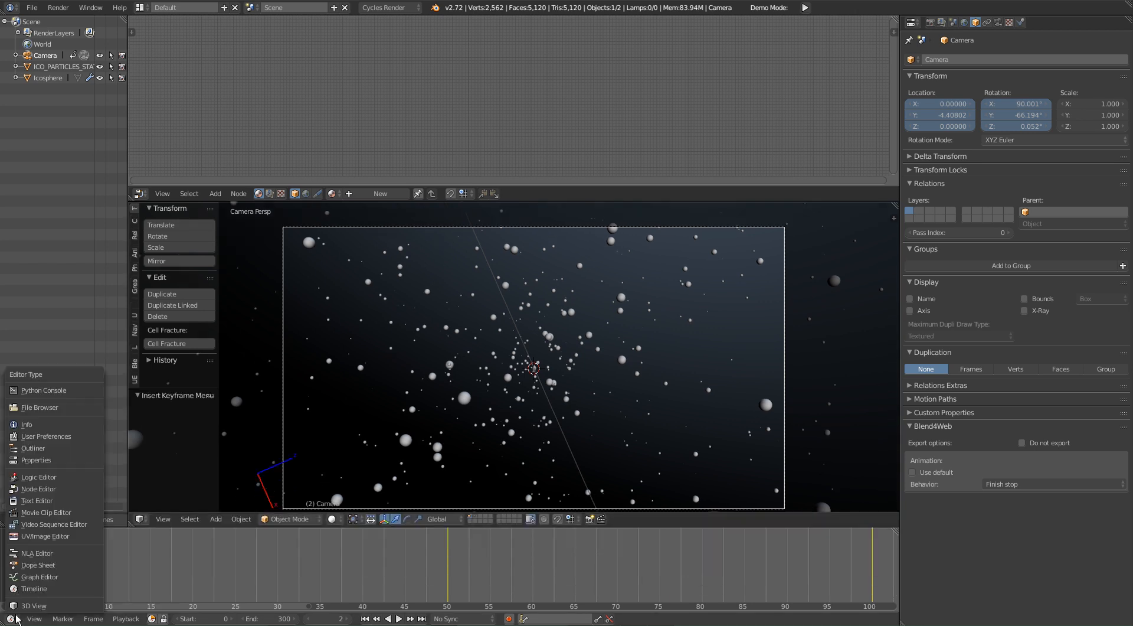
left_click(36, 566)
Step: Move the camera's last keyframes, at frame 100, about 201 frames later to roughly frame 300
middle_click_drag(141, 548, 288, 546)
right_click(315, 544)
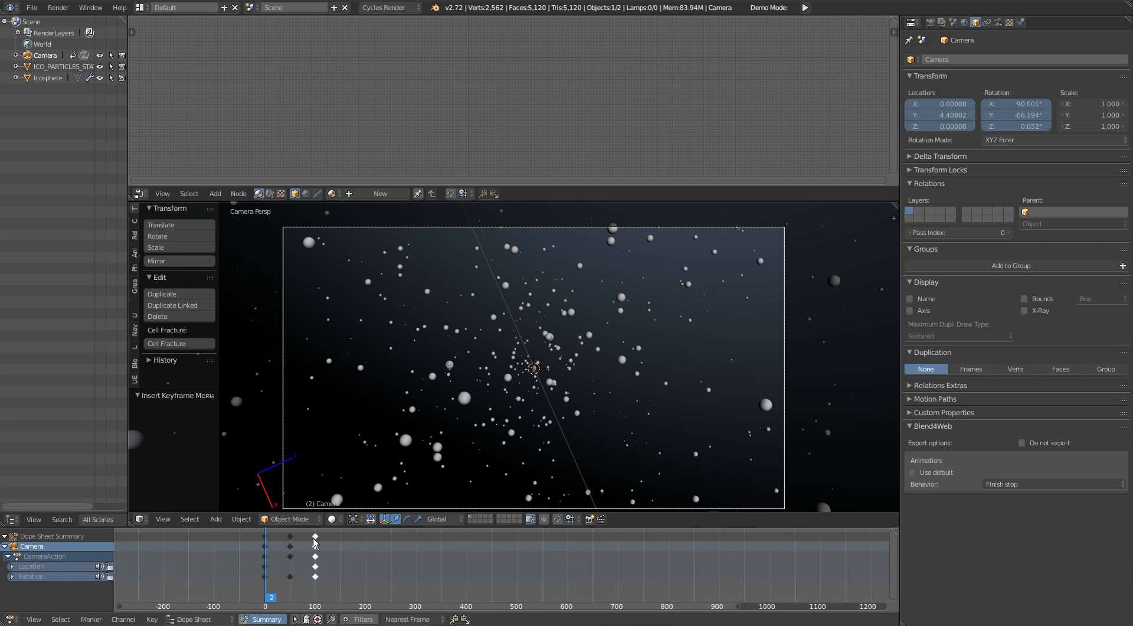
key("g")
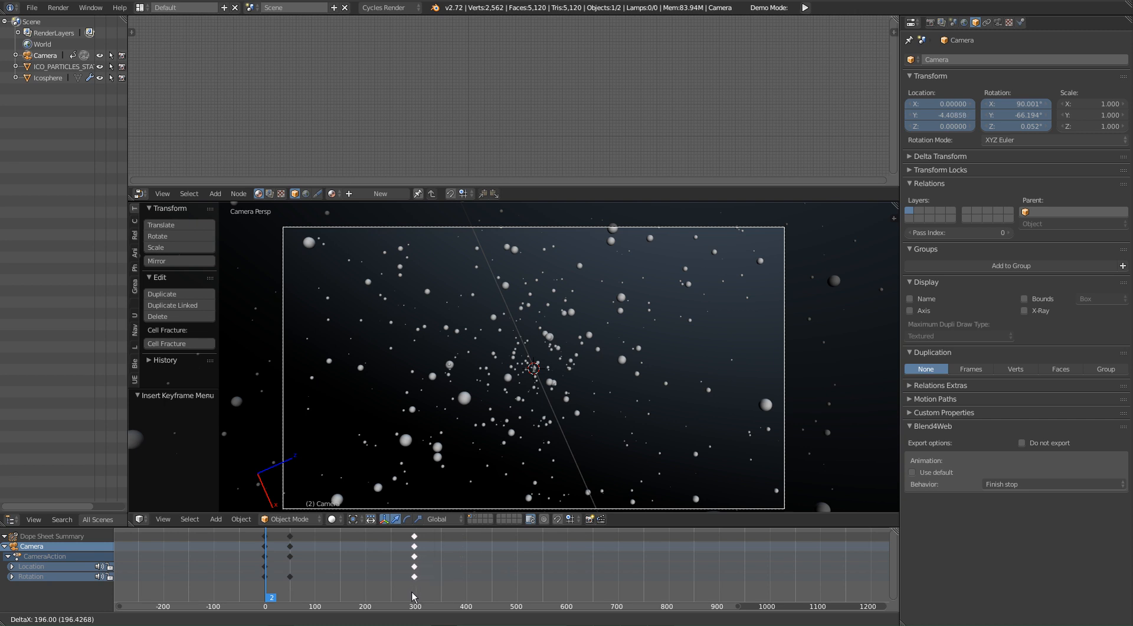
left_click(412, 589)
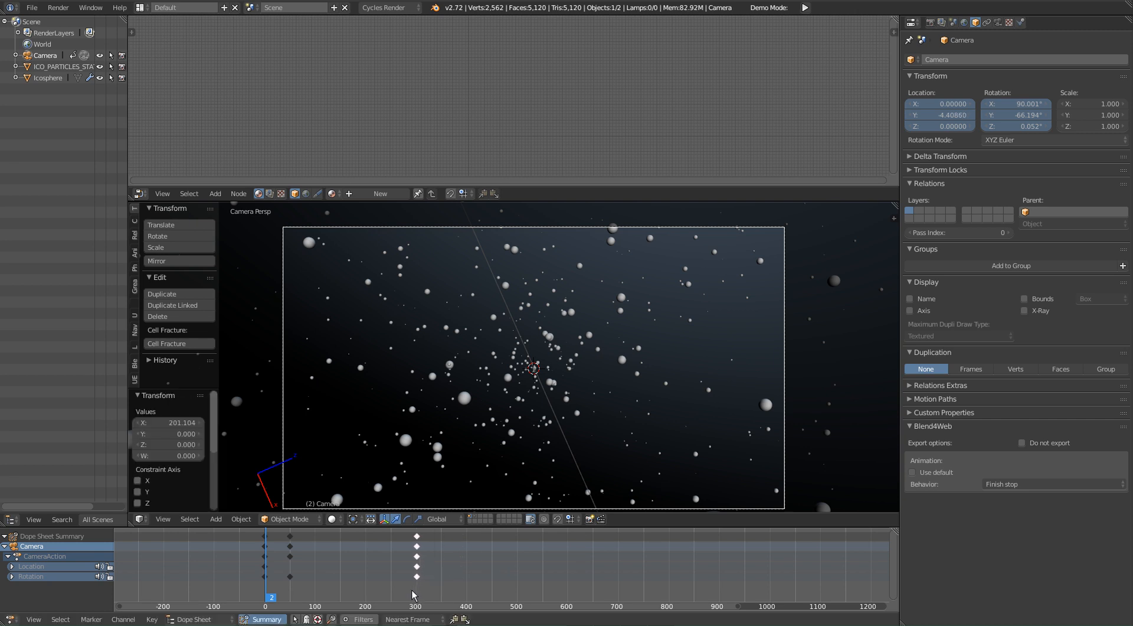
Step: Move the camera's middle keyframes about 100 frames later to roughly frame 150, and play the animation
right_click(290, 535)
key("g")
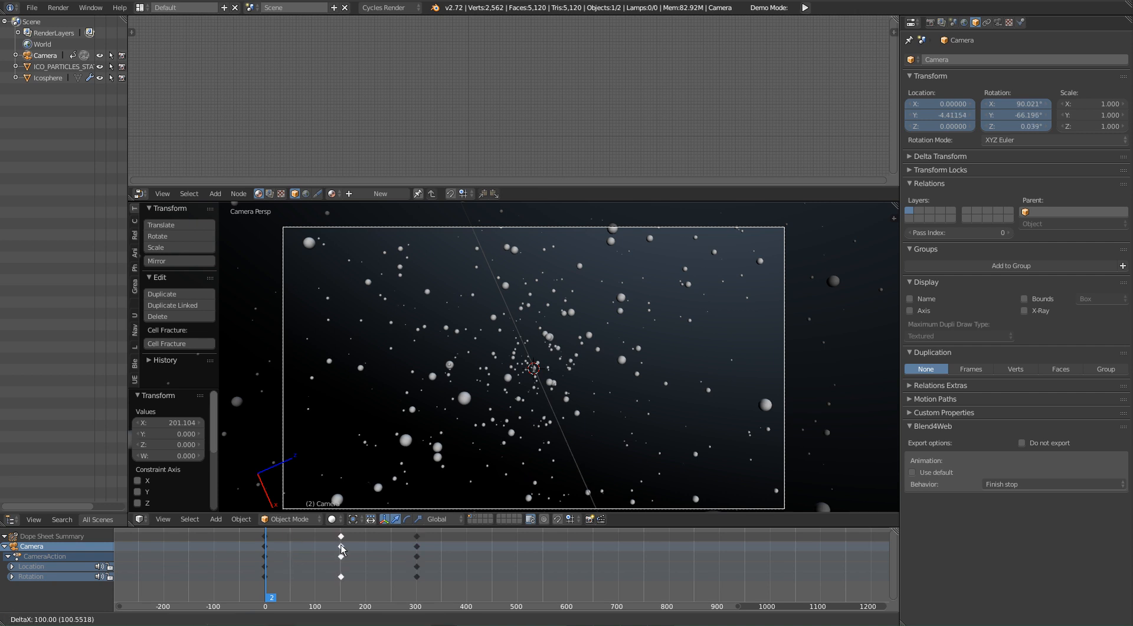
left_click(341, 549)
key("alt+a")
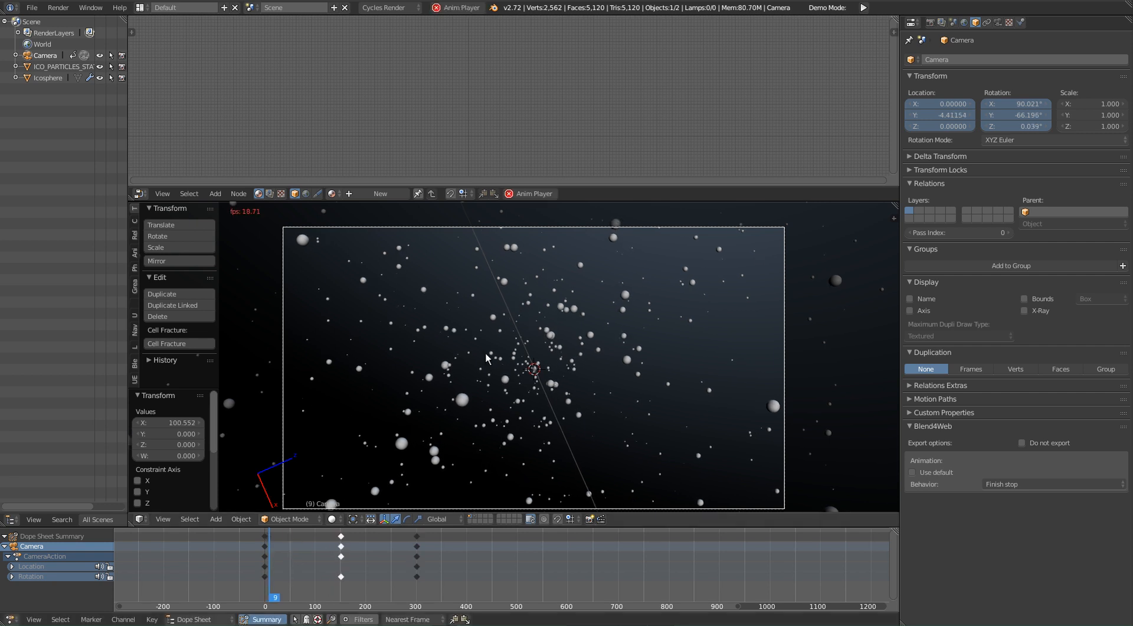
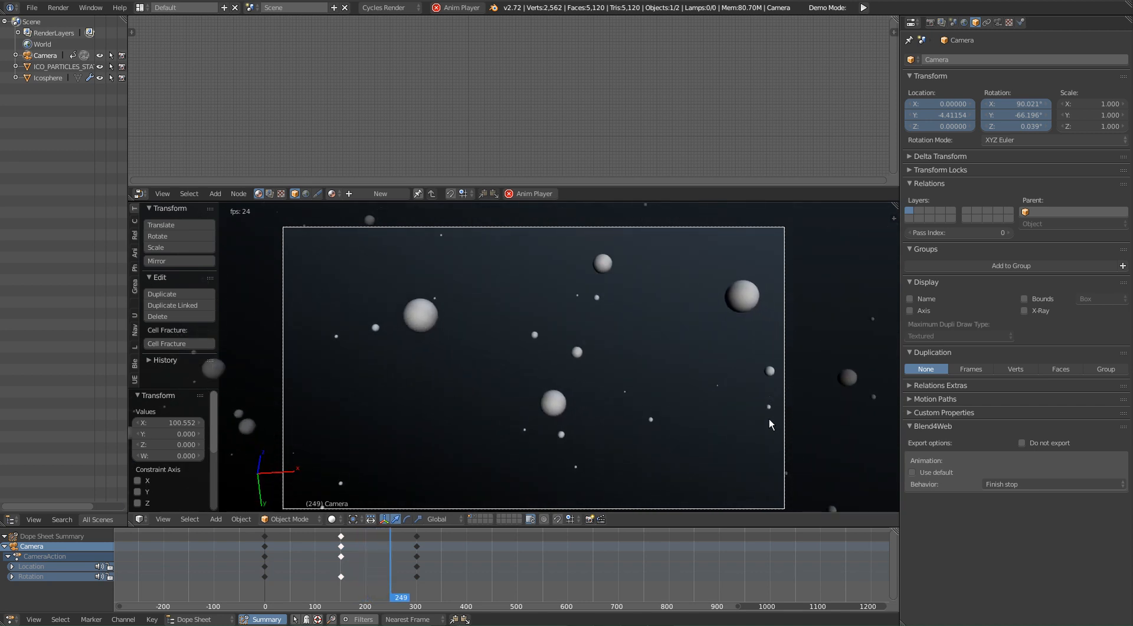
Step: Stop the animation playback and shrink the Dope Sheet area to give the 3D viewport more height
key("alt+a")
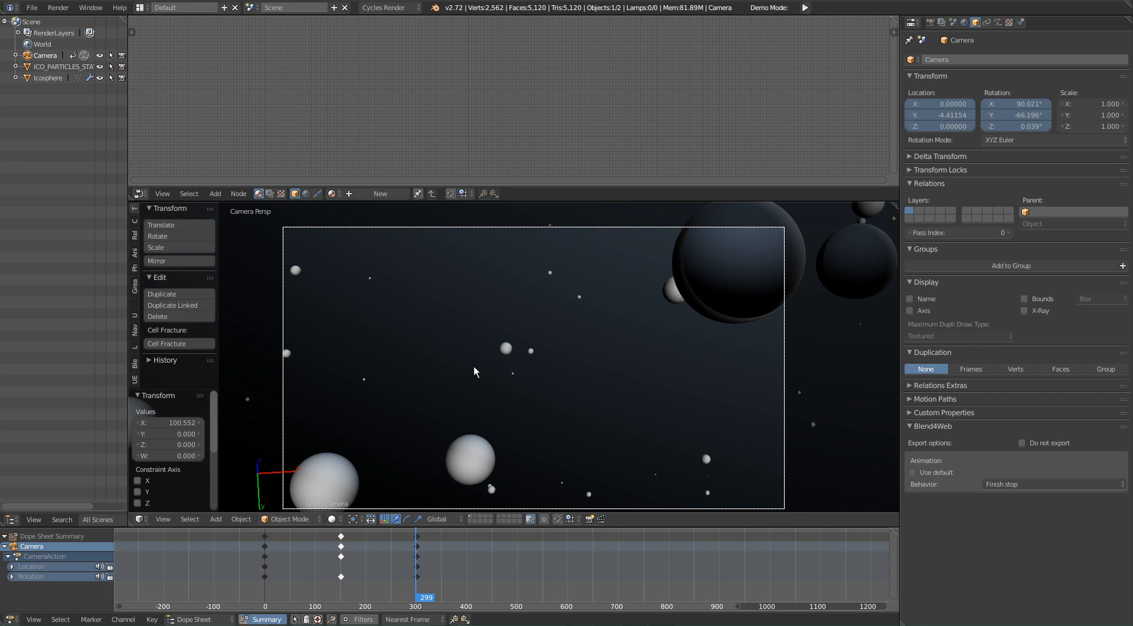
middle_click_drag(483, 369, 488, 370, "shift")
left_click_drag(616, 527, 606, 570)
Step: Leave the camera view to see the camera from outside and move the current frame to about 14
middle_click_drag(431, 382, 518, 457)
left_click_drag(349, 592, 296, 592)
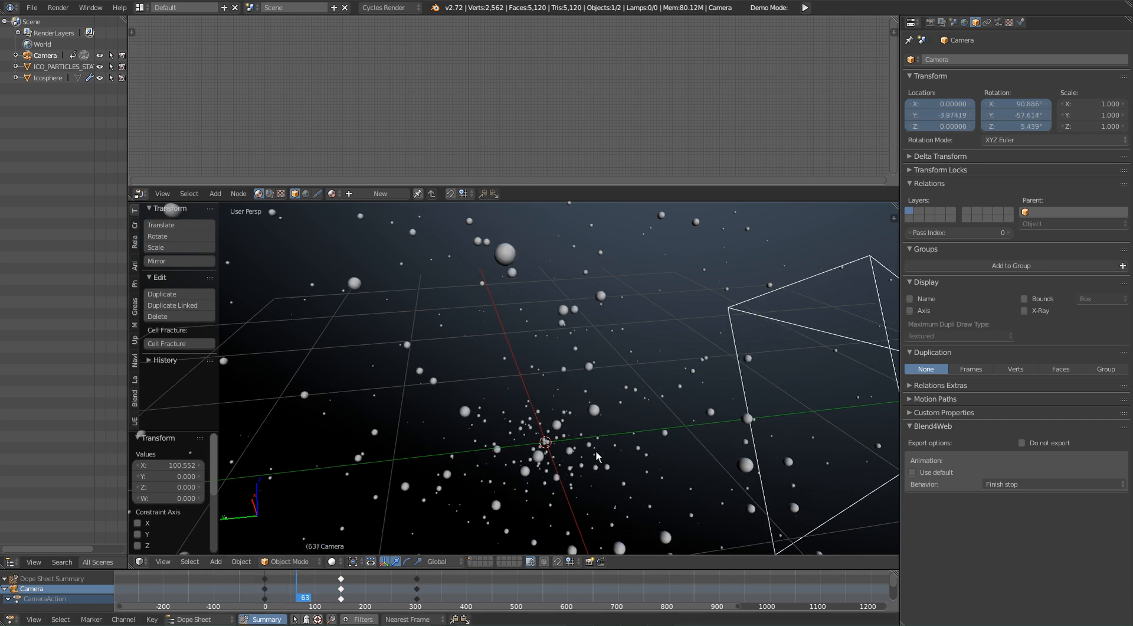
middle_click_drag(561, 437, 508, 417, "shift")
middle_click_drag(779, 421, 654, 378)
scroll(668, 424, "down", 3)
scroll(680, 384, "up", 2)
left_click(272, 586)
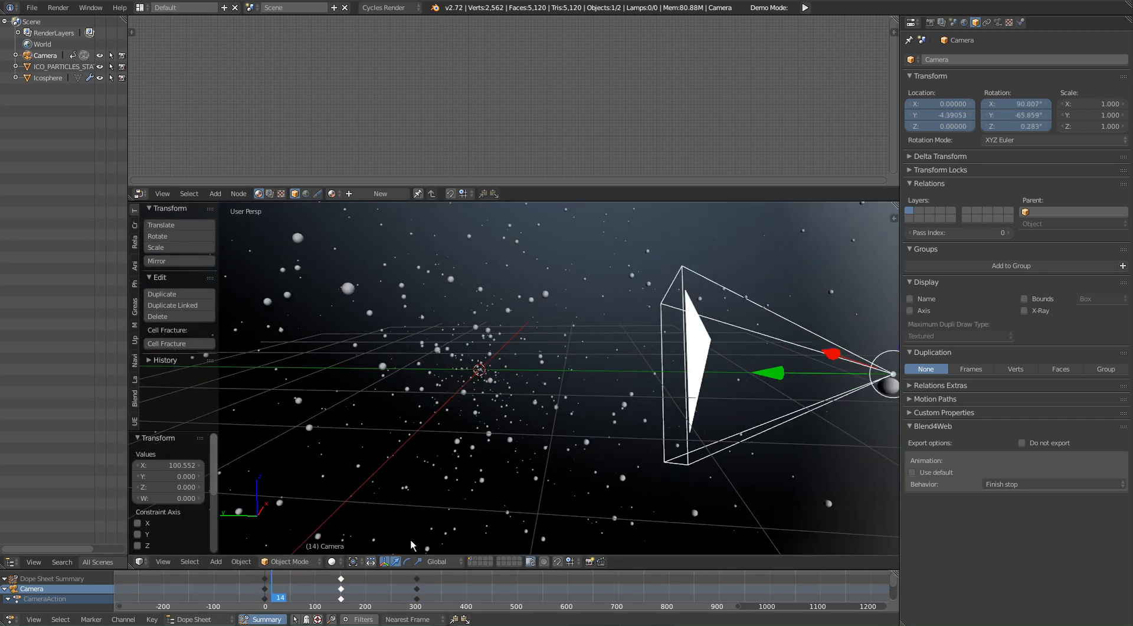
Step: Set the camera's depth of field focus distance to 1.00
left_click(997, 22)
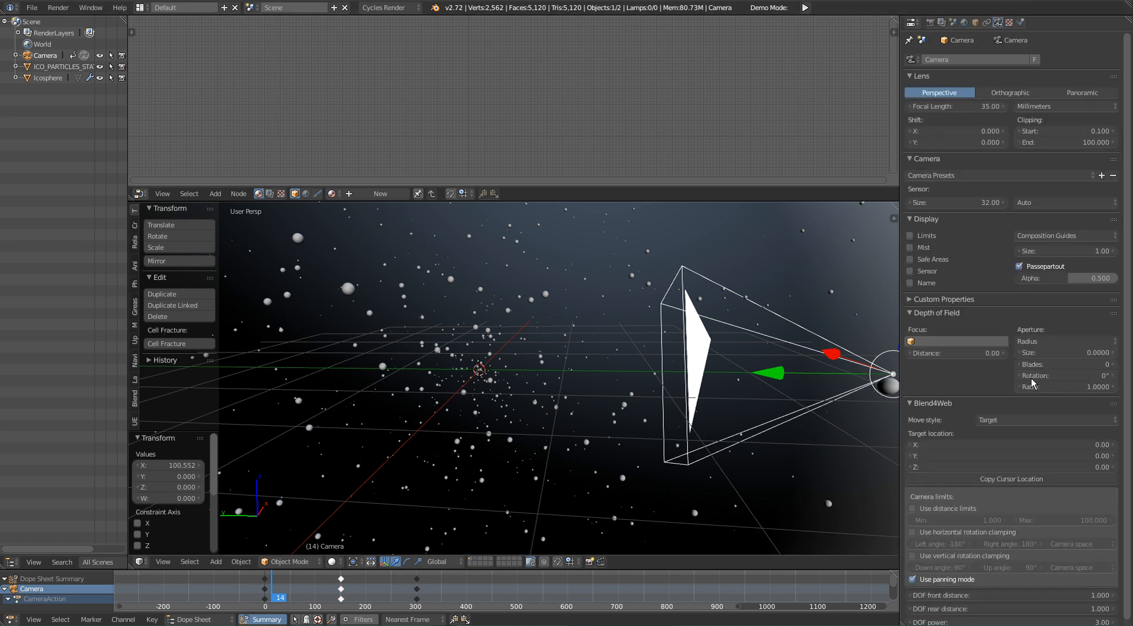
left_click(949, 354)
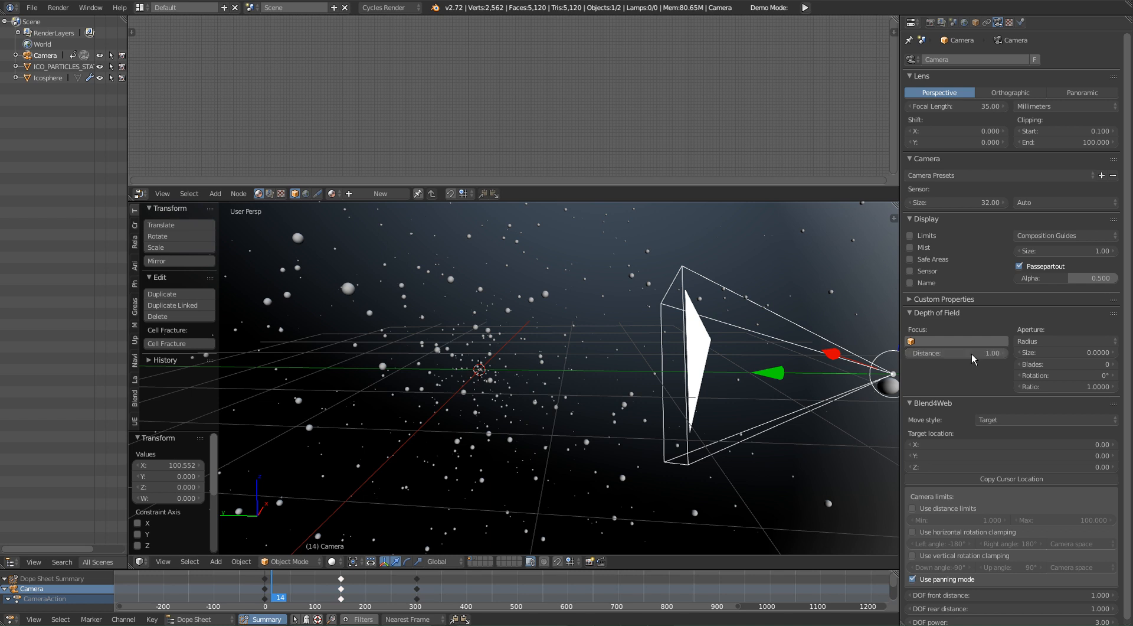
middle_click_drag(717, 389, 734, 387, "shift")
mouse_move(968, 358)
left_mouse_down()
mouse_move(997, 358)
mouse_move(969, 358)
left_mouse_up()
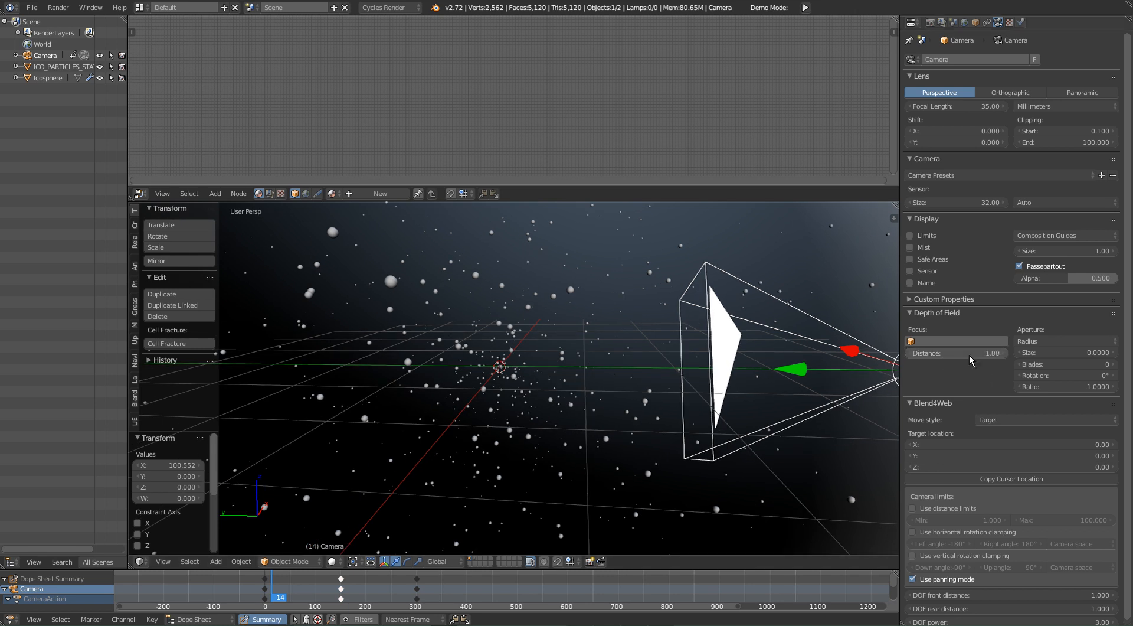
Step: Turn on the camera's Limits display and inspect the focus marker in front of the camera
middle_click_drag(614, 366, 770, 302)
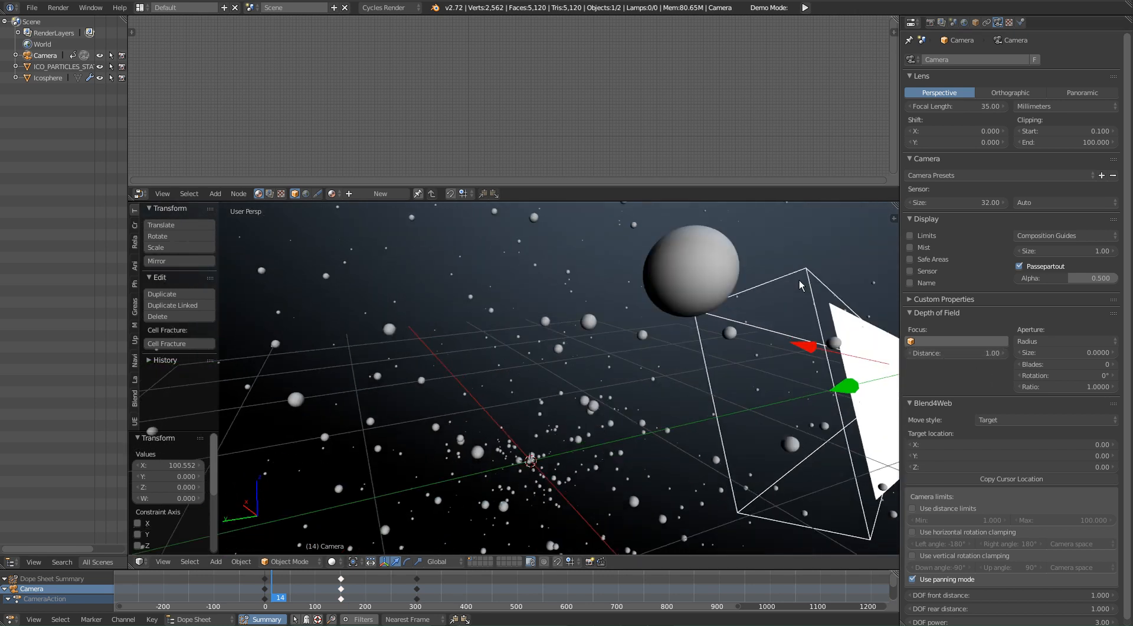
left_click(924, 235)
middle_click_drag(696, 437, 621, 433)
middle_click_drag(614, 366, 671, 368)
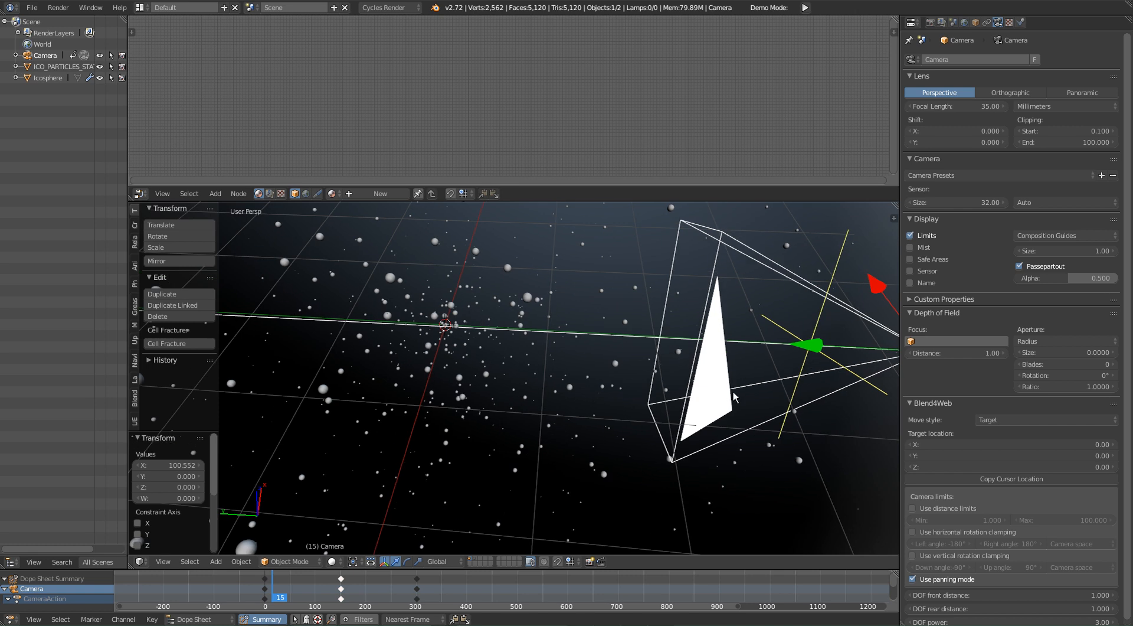
middle_click_drag(519, 384, 704, 429)
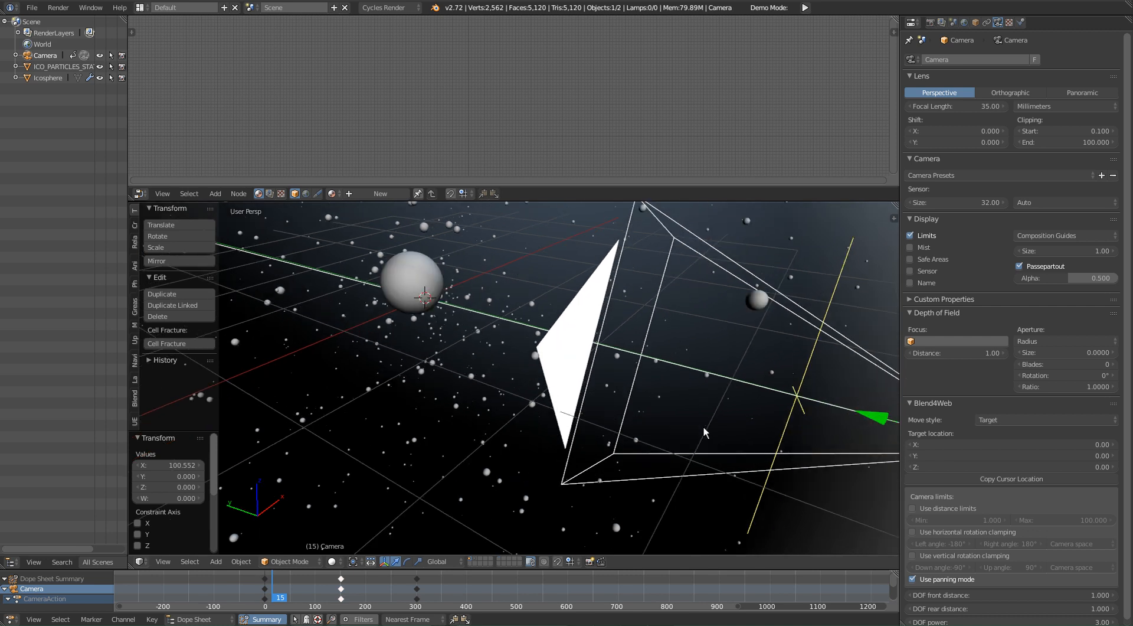
middle_click_drag(600, 337, 693, 395)
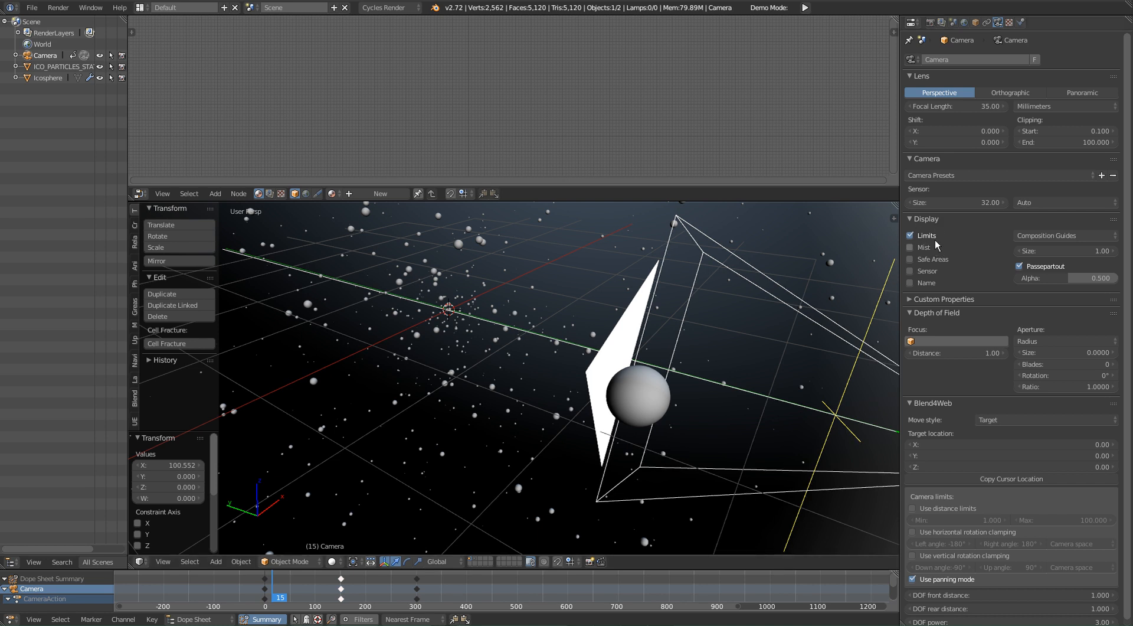
middle_click_drag(809, 405, 818, 412)
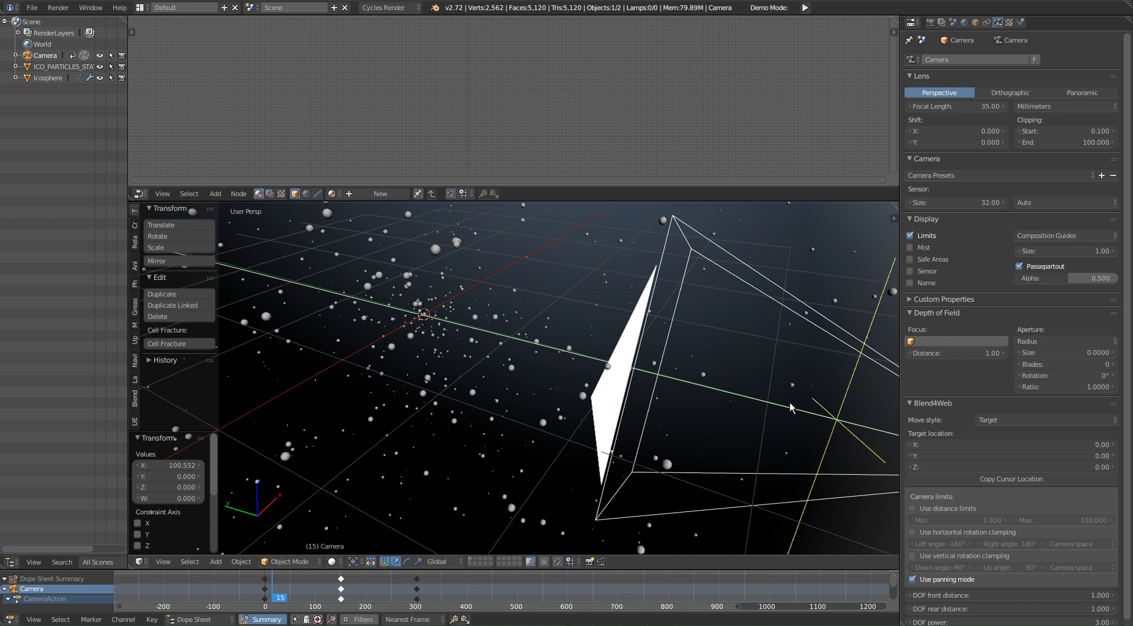
middle_click_drag(791, 415, 786, 410, "shift")
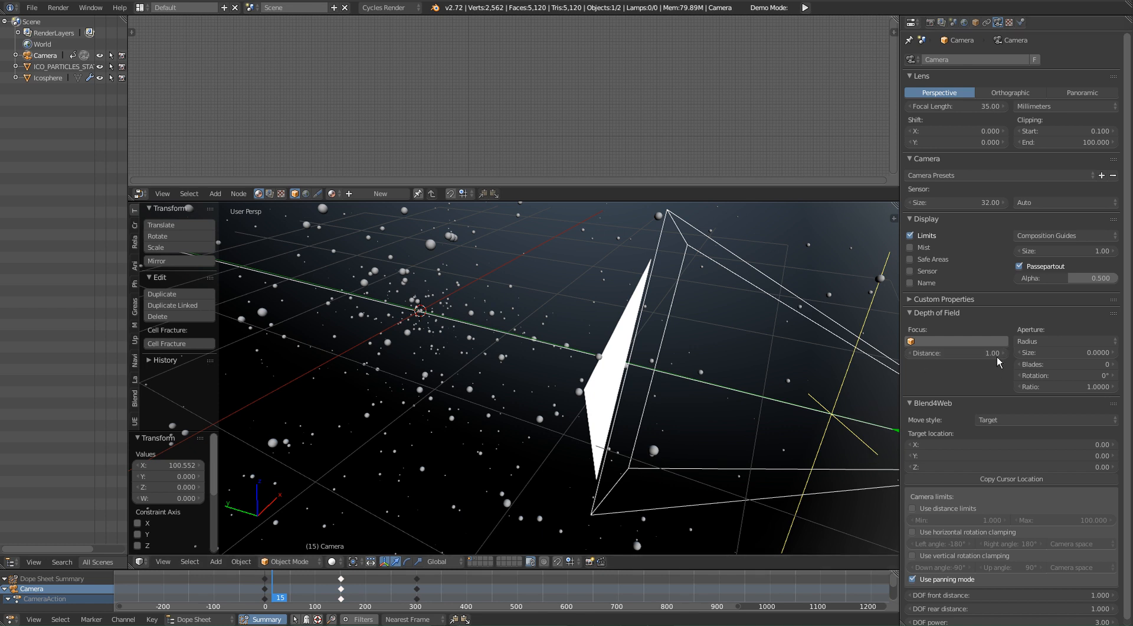
Step: Increase the camera's depth of field distance to 4.75 so the focus marker sits near the particle cluster's centre
left_click_drag(934, 360, 1016, 353)
middle_click_drag(490, 340, 522, 338)
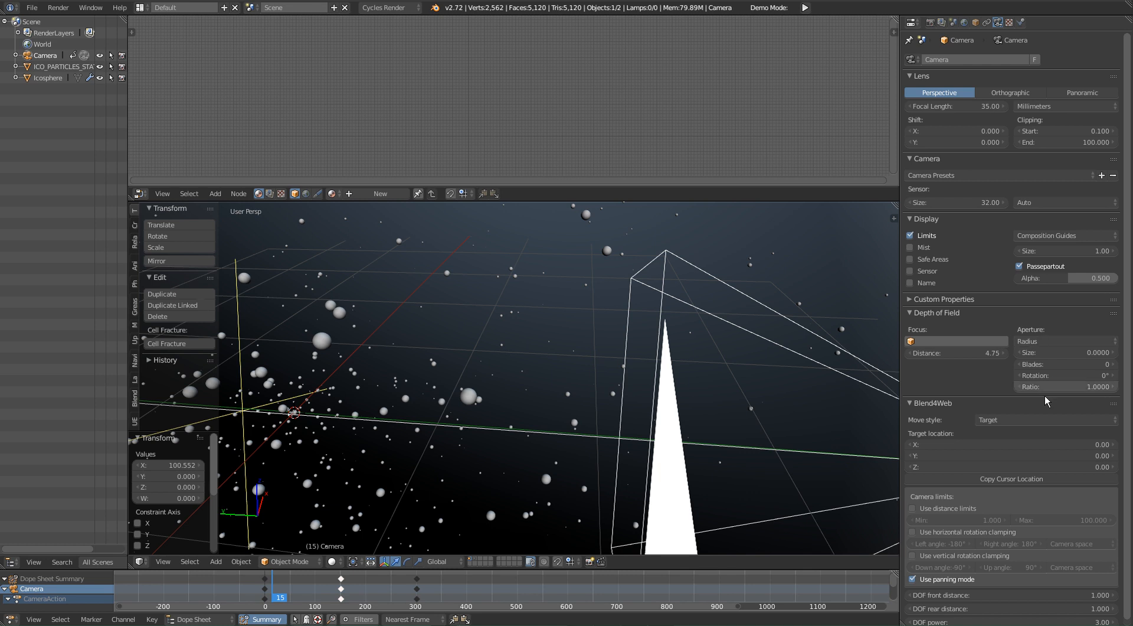
left_click_drag(1054, 353, 1027, 353)
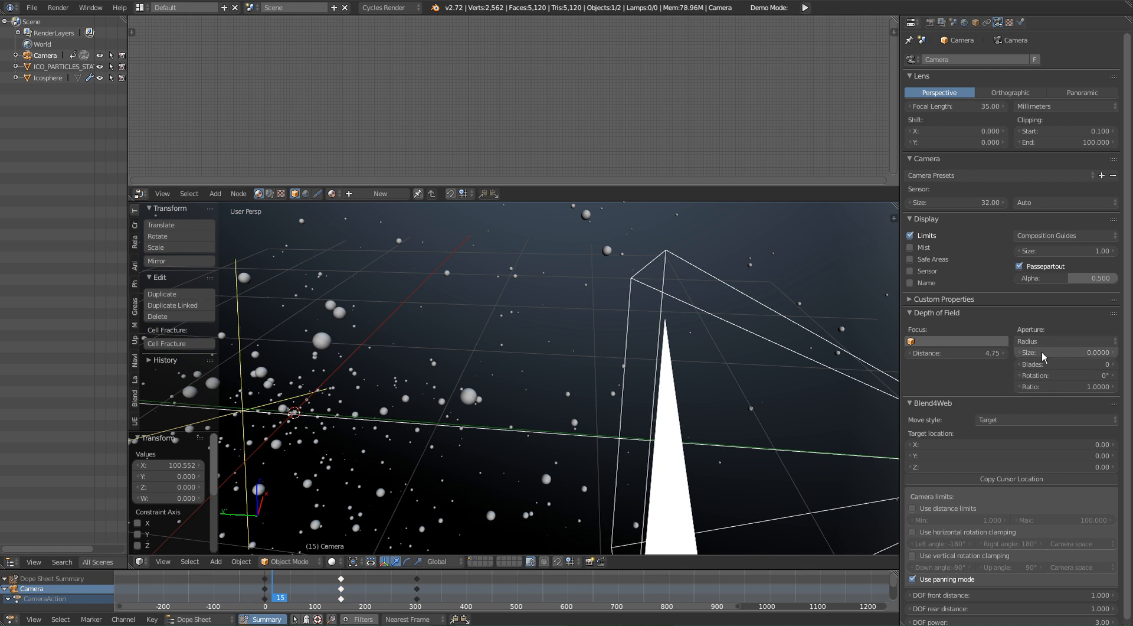
middle_click_drag(472, 437, 613, 436)
middle_click_drag(402, 386, 484, 384)
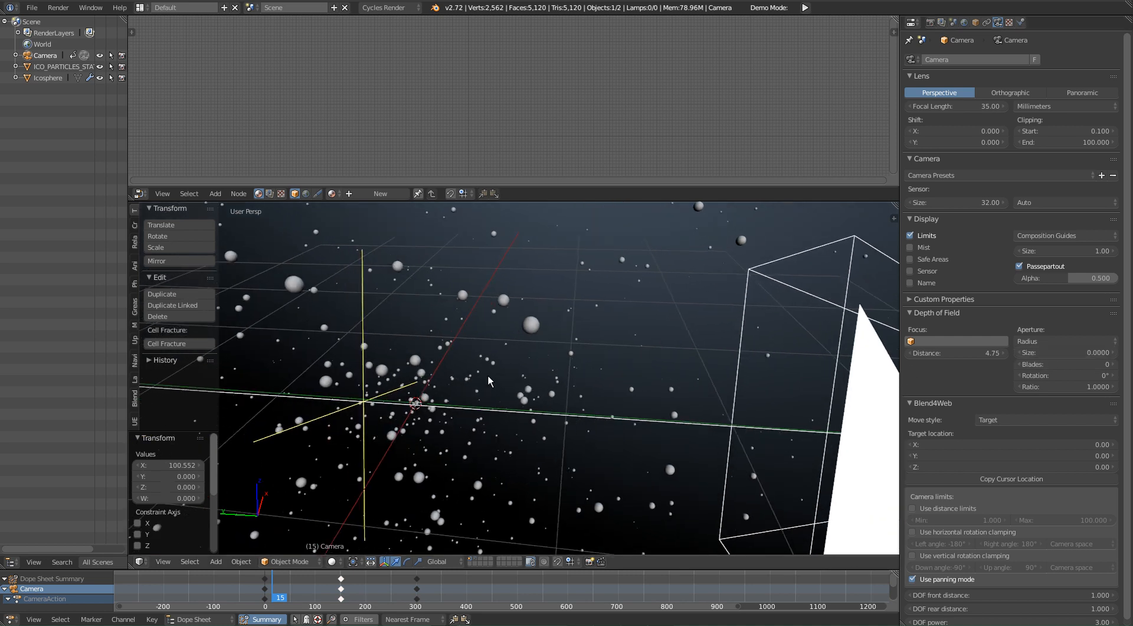
Step: Look through the camera and preview the scene in rendered shading, and return to solid shading
key("KP_0")
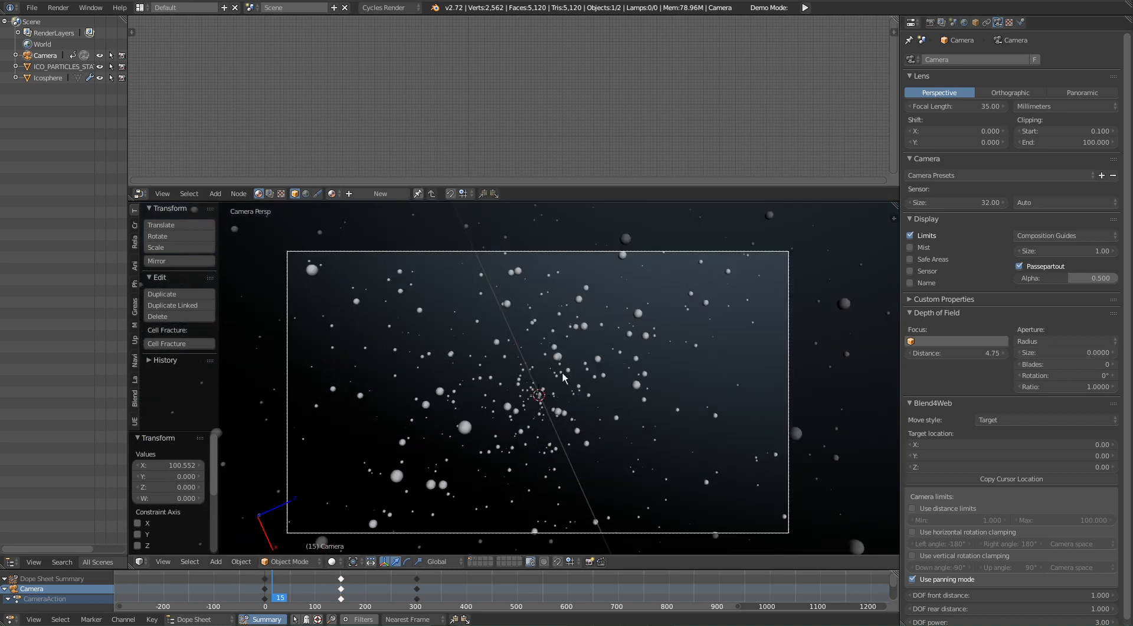
key("shift+z")
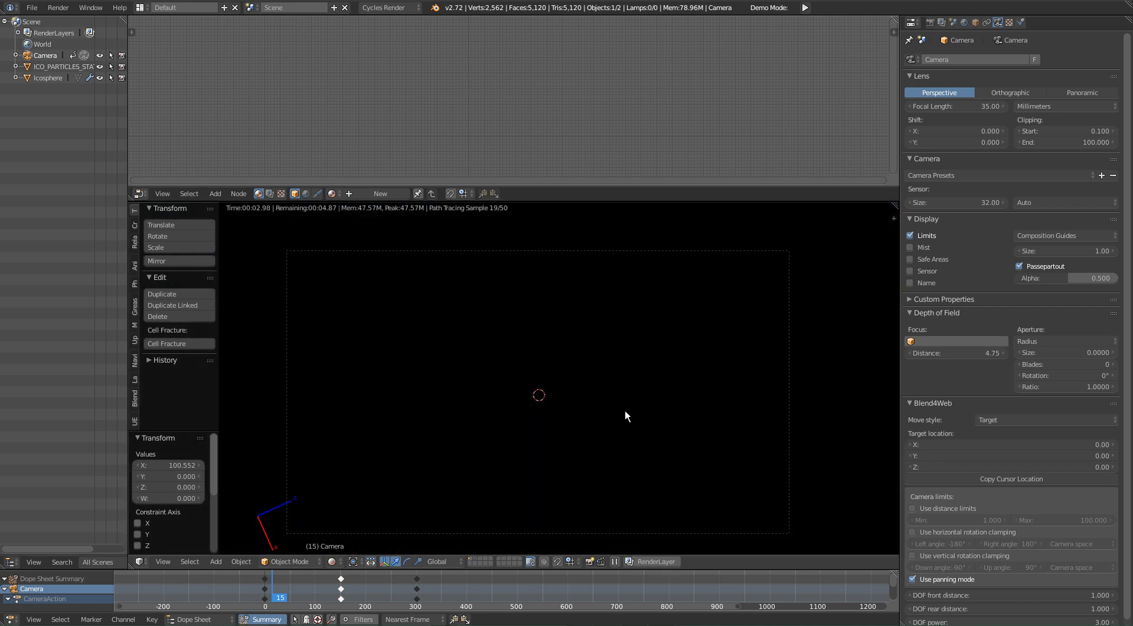
key("shift+z")
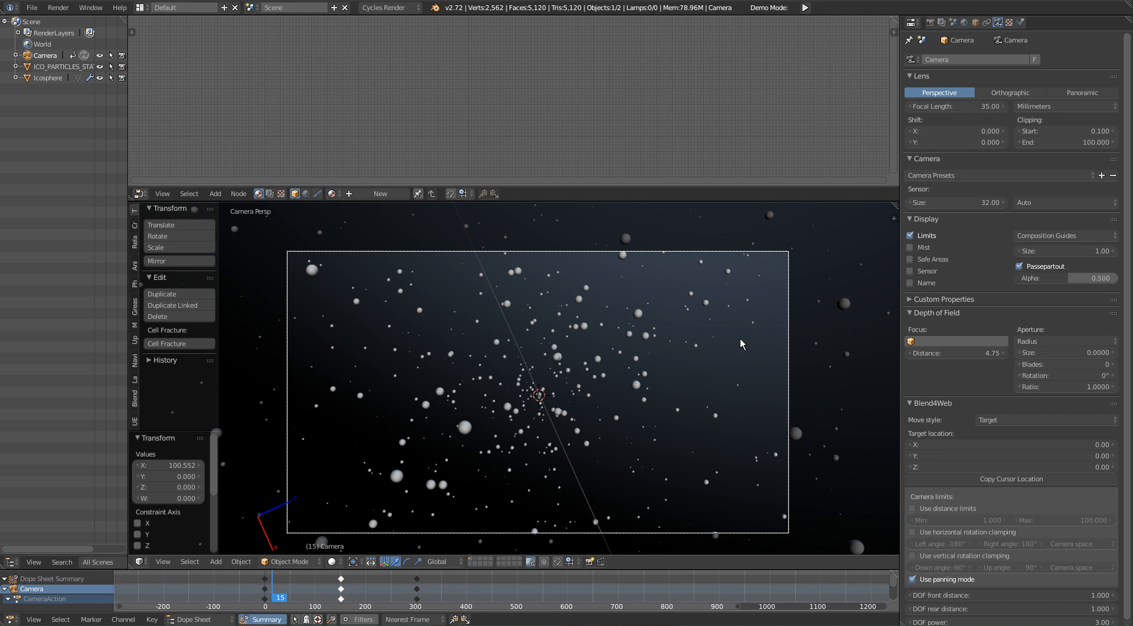
Step: Maximize the 3D viewport, view the whole ico sphere from outside and check it briefly in rendered shading
key("shift+space")
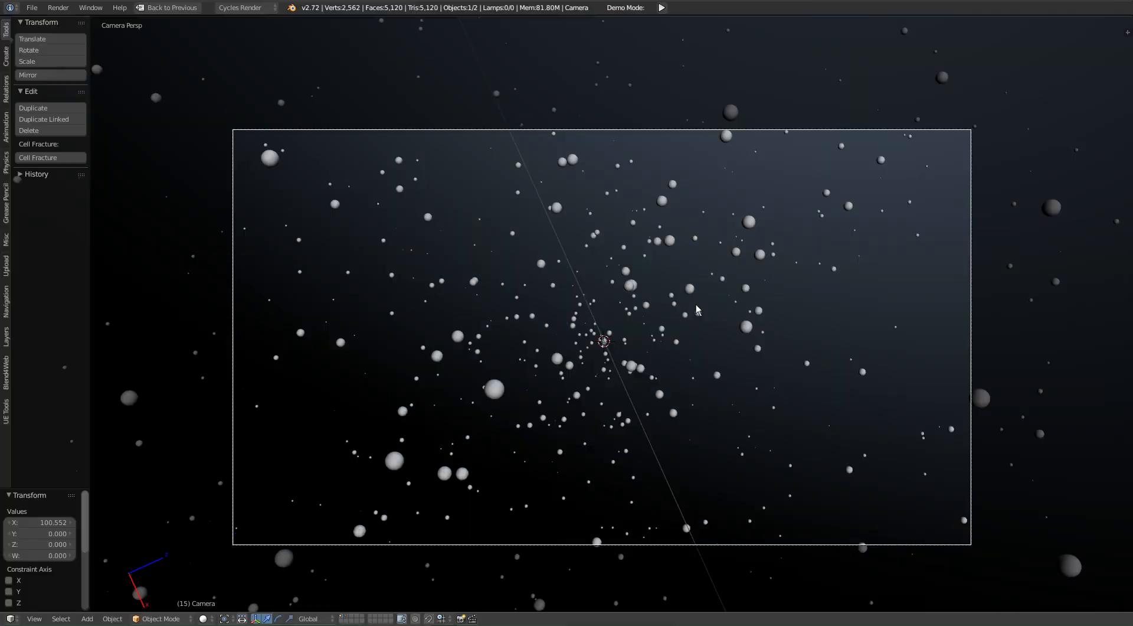
scroll(713, 354, "down", 4)
middle_click_drag(713, 339, 718, 378)
scroll(689, 366, "down", 4)
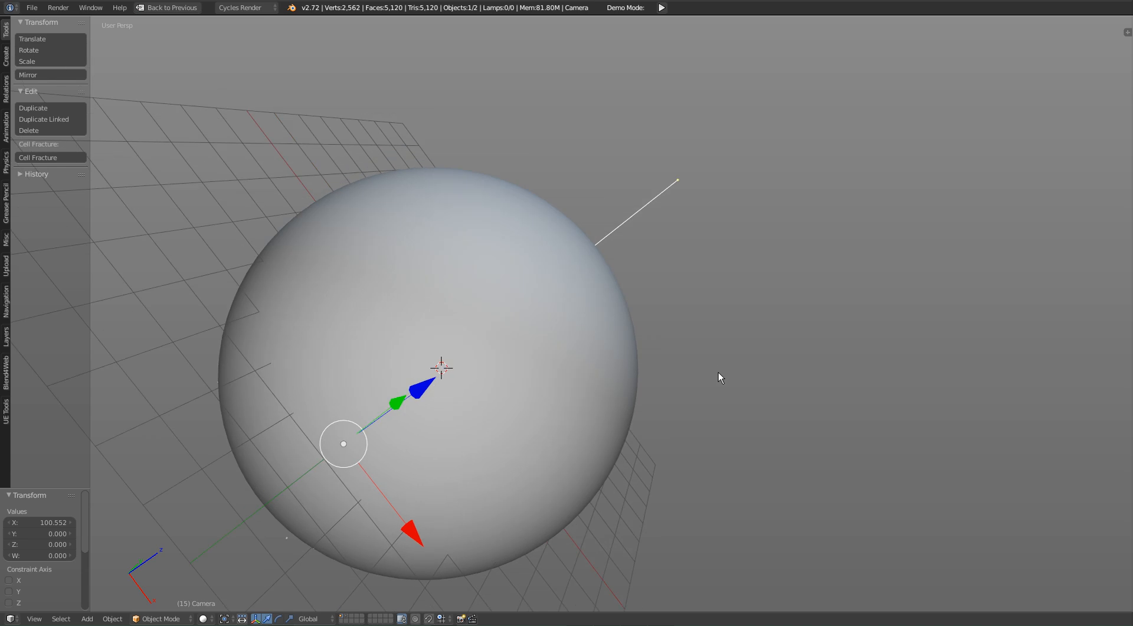
key("shift+z")
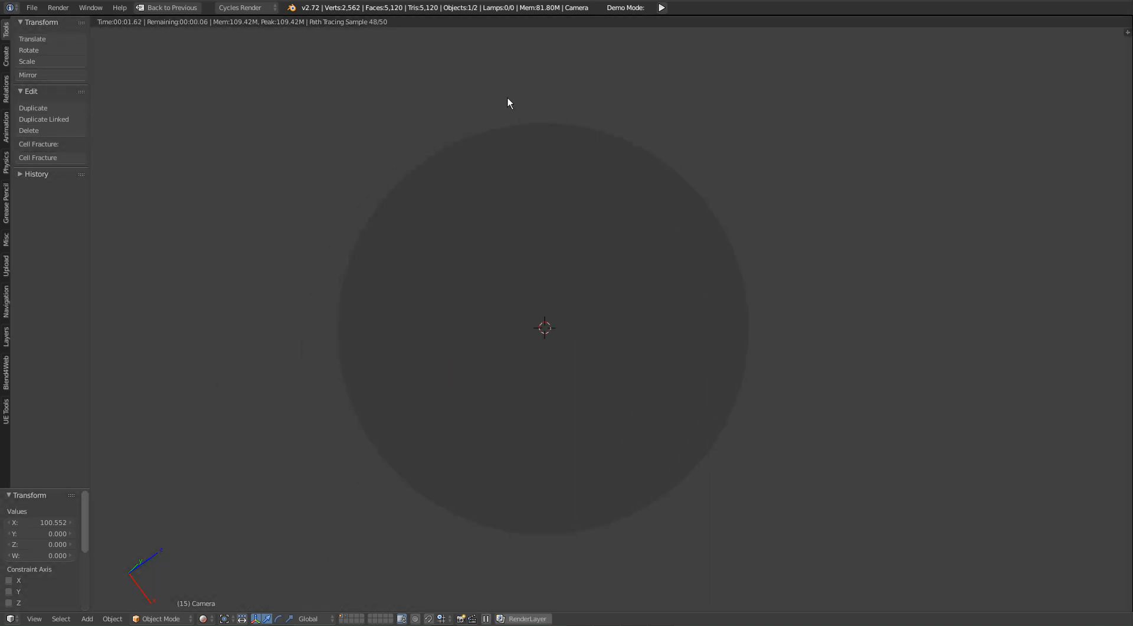
key("shift+z")
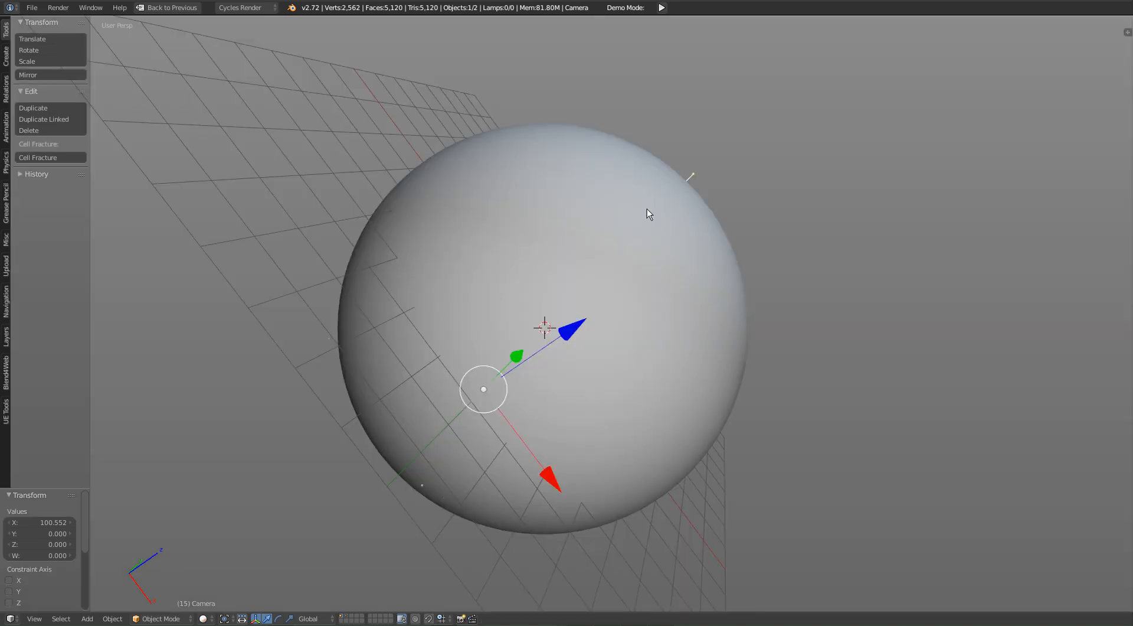
Step: Save the scene to the Desktop as "TUTO PARTICLES BACKGROUND .blend"
key("ctrl+s")
left_click(36, 198)
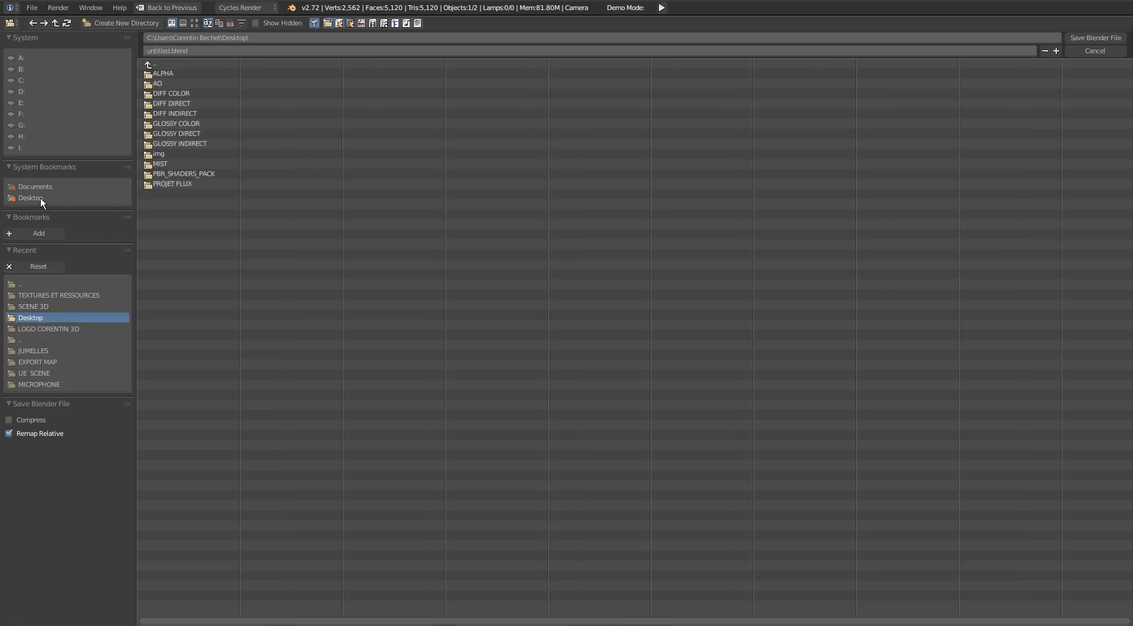
left_click(189, 52)
type("TUTO PARTICLES BACKGROUND")
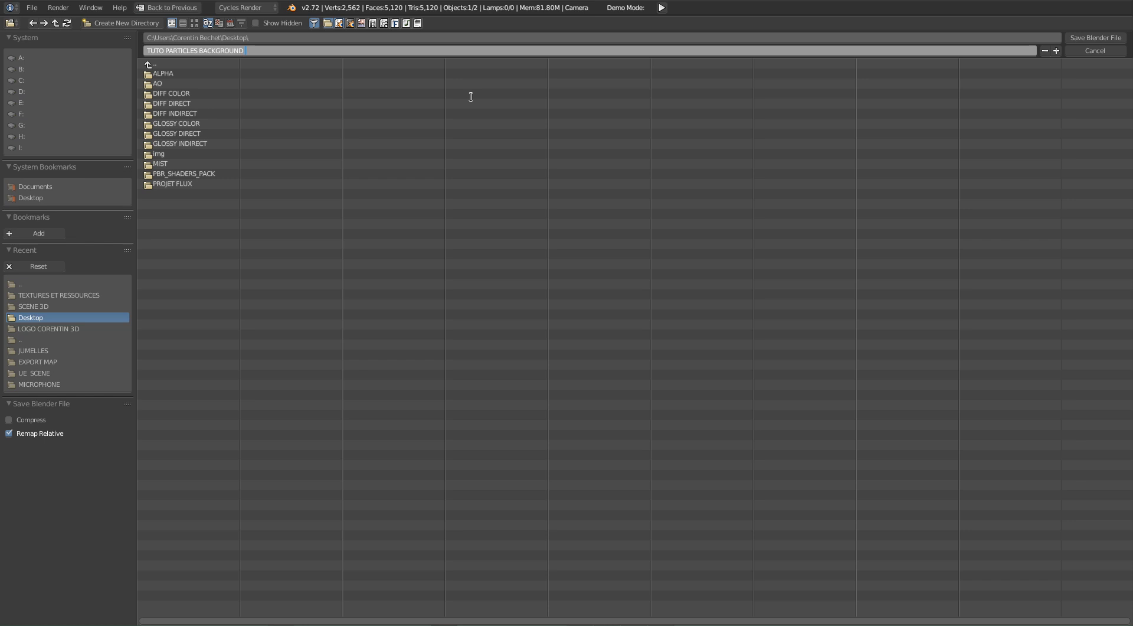
key("Return")
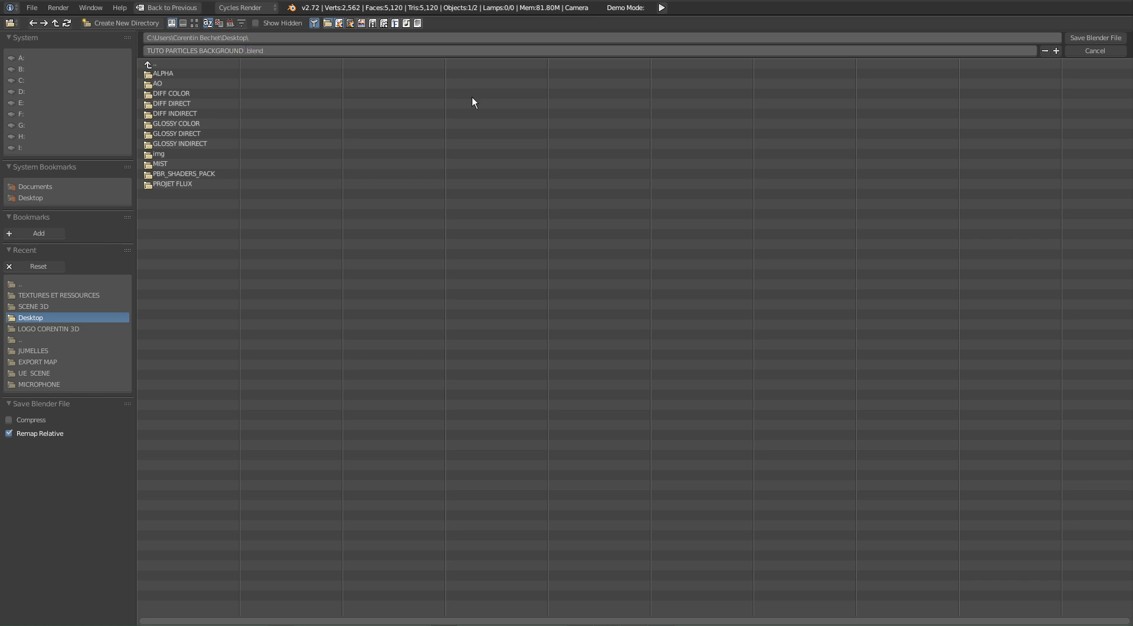
Step: Switch the viewport to rendered shading and restore the layout with all editor areas
scroll(531, 295, "up", 4)
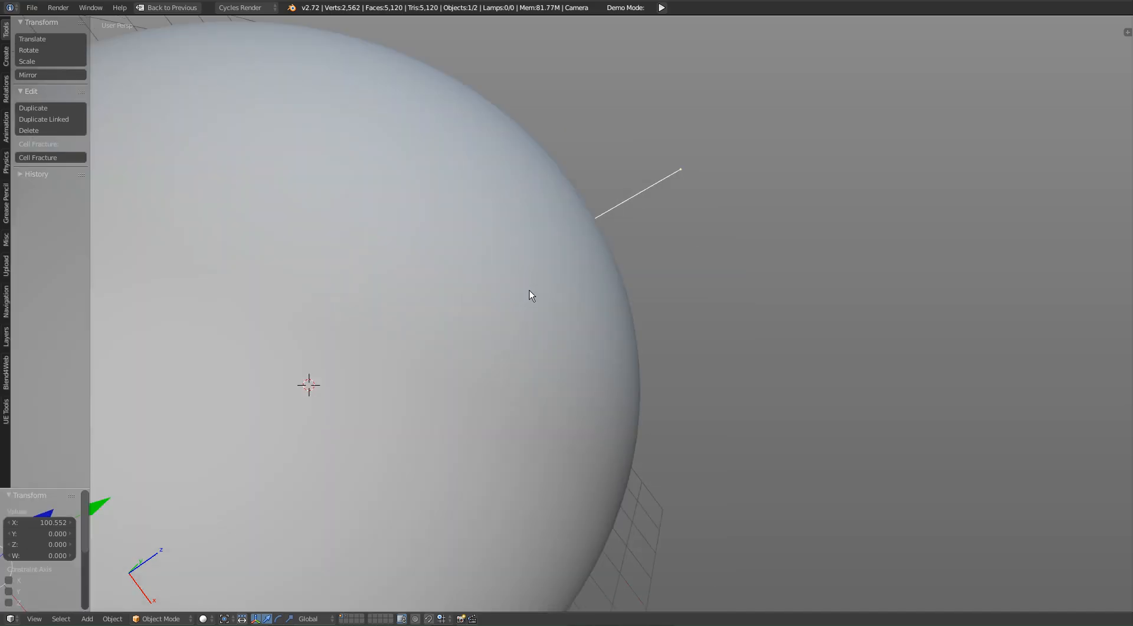
scroll(649, 311, "down", 2)
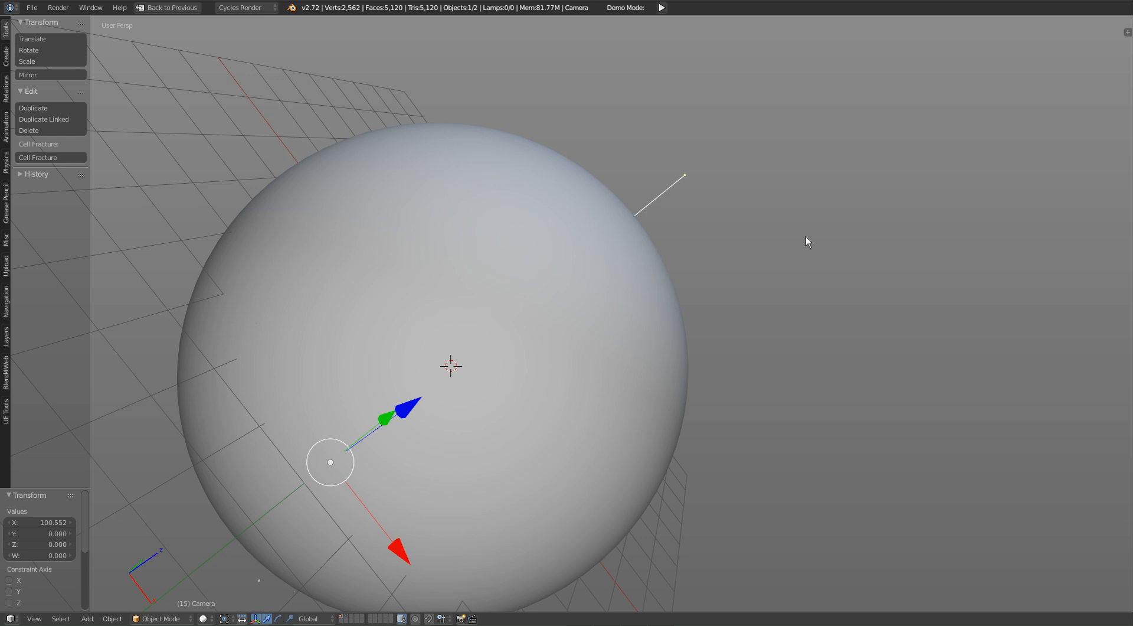
key("shift+z")
key("ctrl+Up")
scroll(774, 243, "down", 1)
Step: Show the world preview and set the world's Background surface color to dark blue
left_click(964, 23)
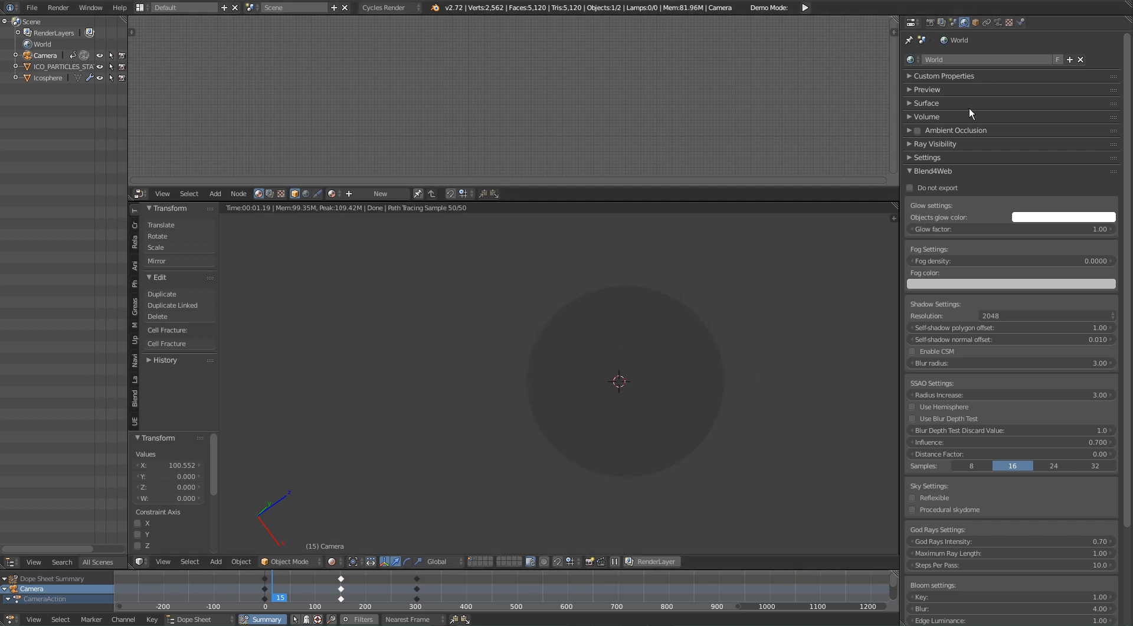
scroll(685, 300, "up", 2)
left_click(950, 104)
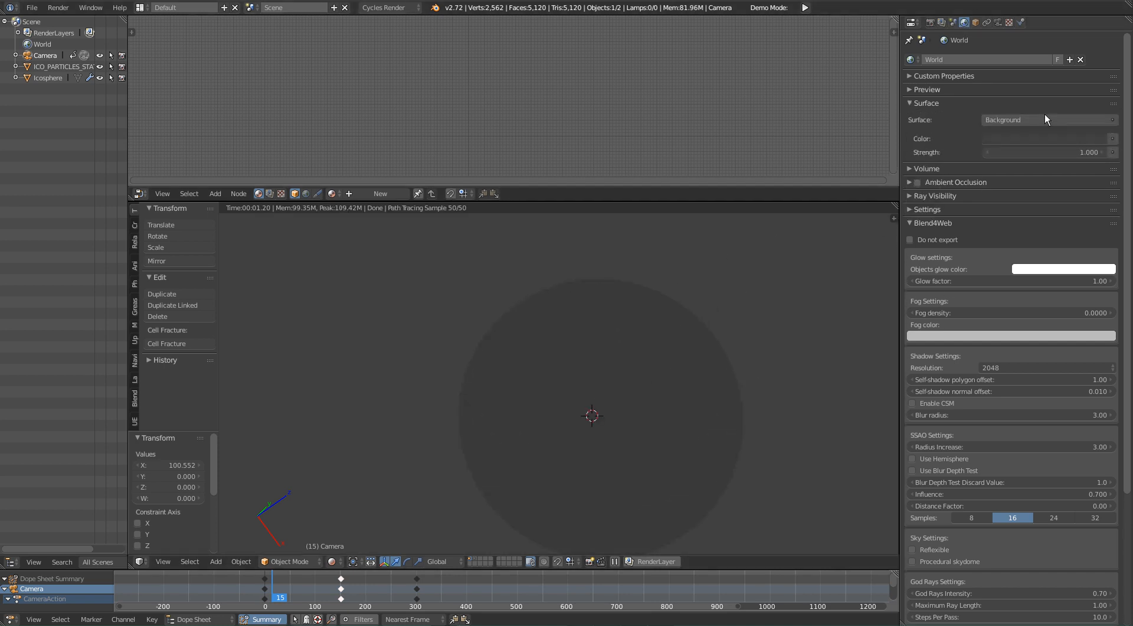
left_click(947, 90)
middle_click_drag(710, 372, 730, 356, "shift")
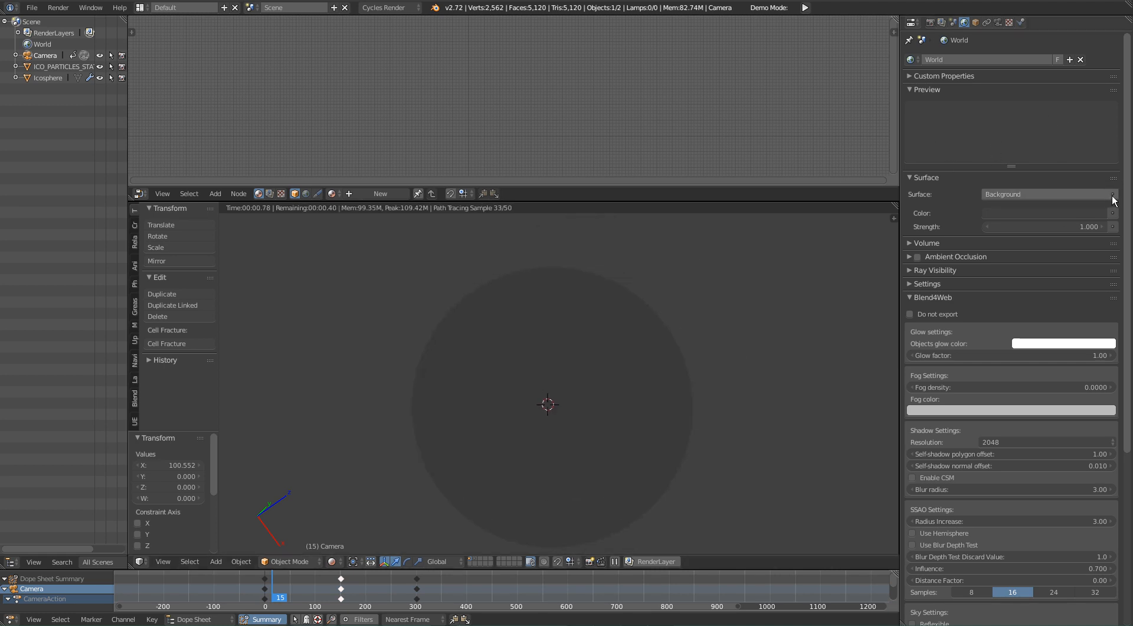
left_click(1048, 215)
left_click(1047, 216)
mouse_move(1039, 97)
left_mouse_down()
mouse_move(1020, 109)
mouse_move(1019, 87)
mouse_move(1042, 102)
mouse_move(1066, 56)
left_mouse_up()
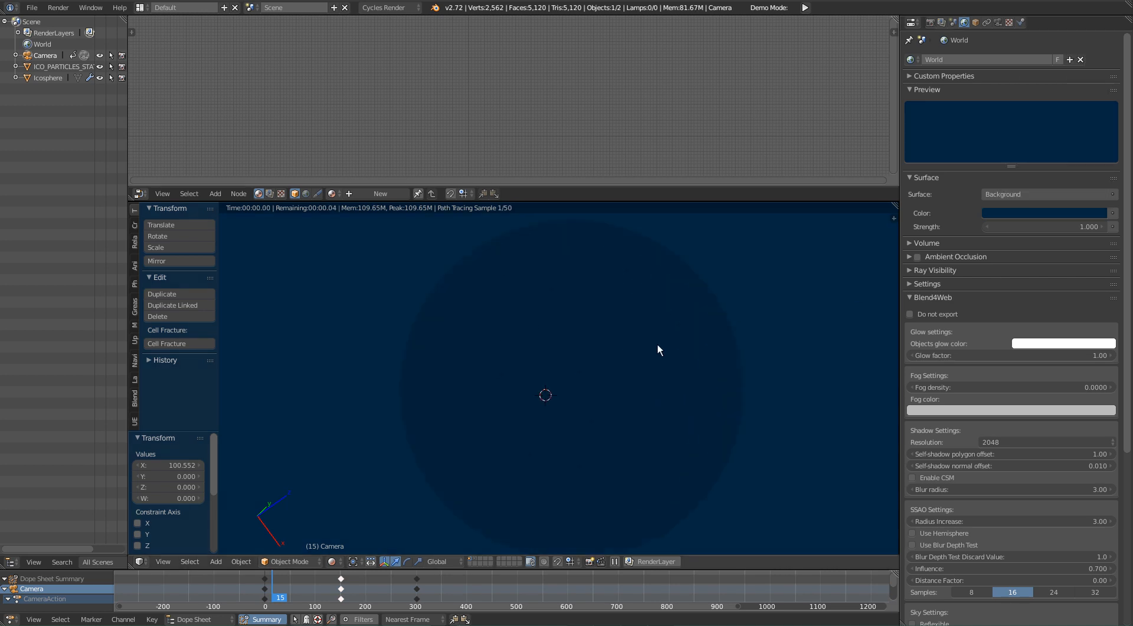
Step: Look through the camera in rendered shading and try a world background strength of about 83.7
key("KP_0")
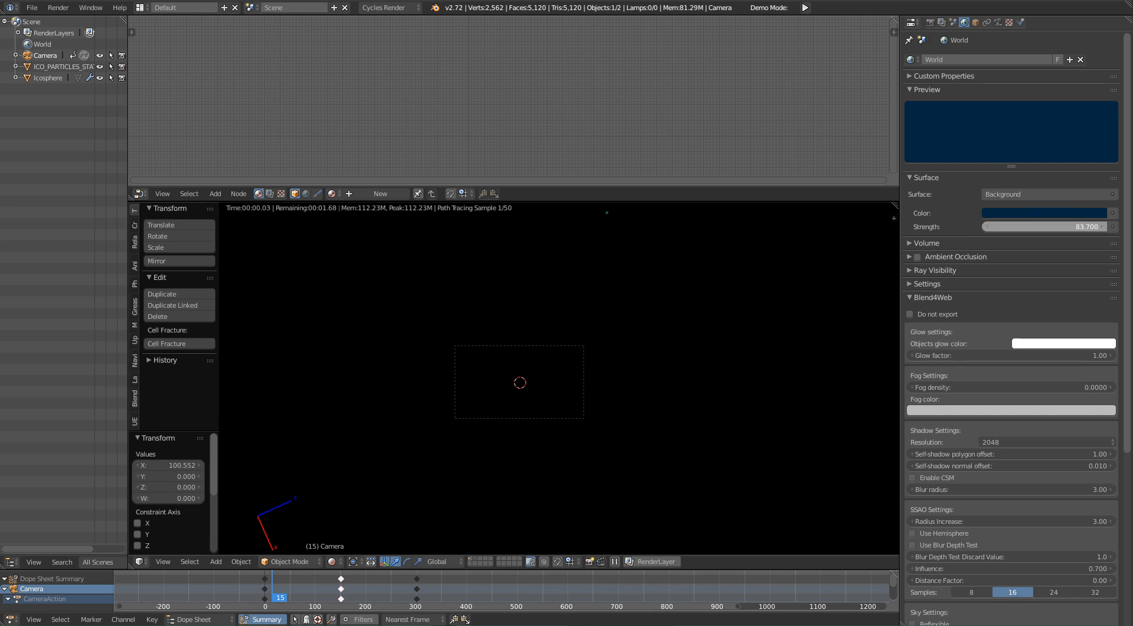
key("Escape")
middle_click_drag(507, 323, 526, 363, "shift")
scroll(609, 411, "up", 1)
middle_click_drag(609, 411, 603, 346, "shift")
scroll(604, 346, "up", 2)
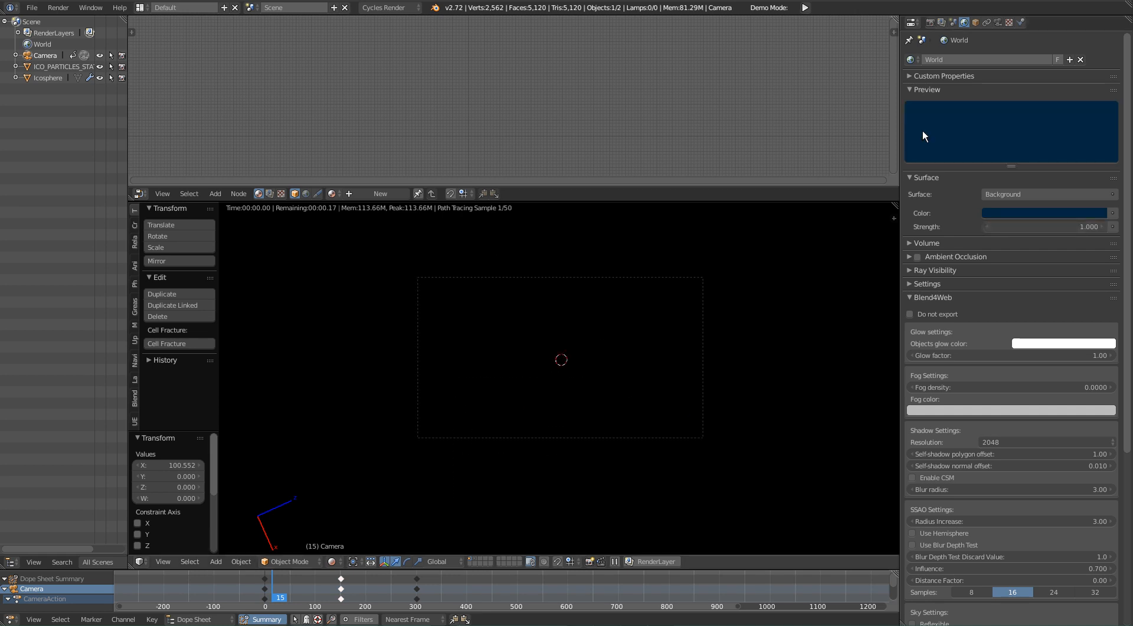
Step: Enable the Border option in the scene's render dimensions
left_click(932, 22)
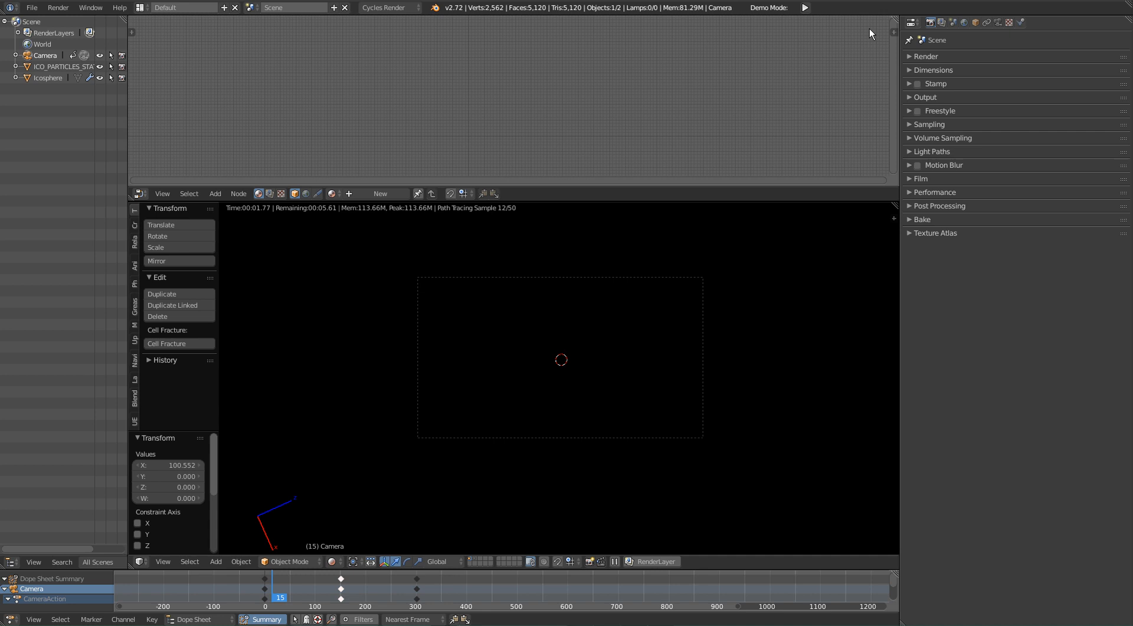
left_click(951, 69)
left_click(926, 180)
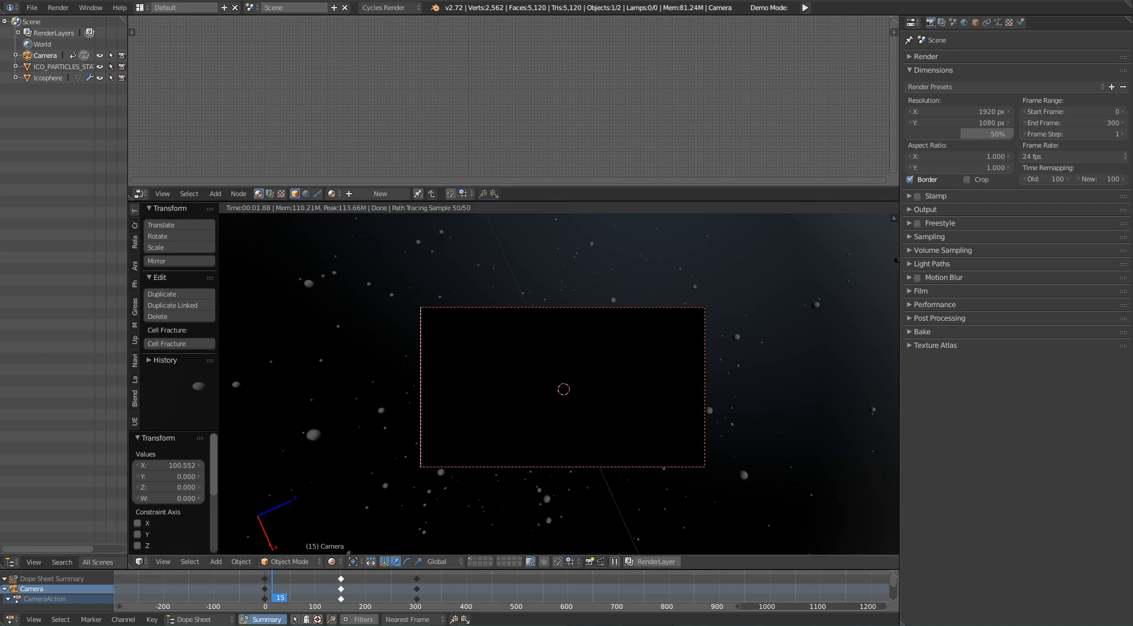
Step: Compare the rendered camera preview with the render Border option turned off and turned back on
scroll(562, 401, "down", 2)
scroll(539, 432, "up", 2)
scroll(549, 447, "down", 3)
left_click(910, 179)
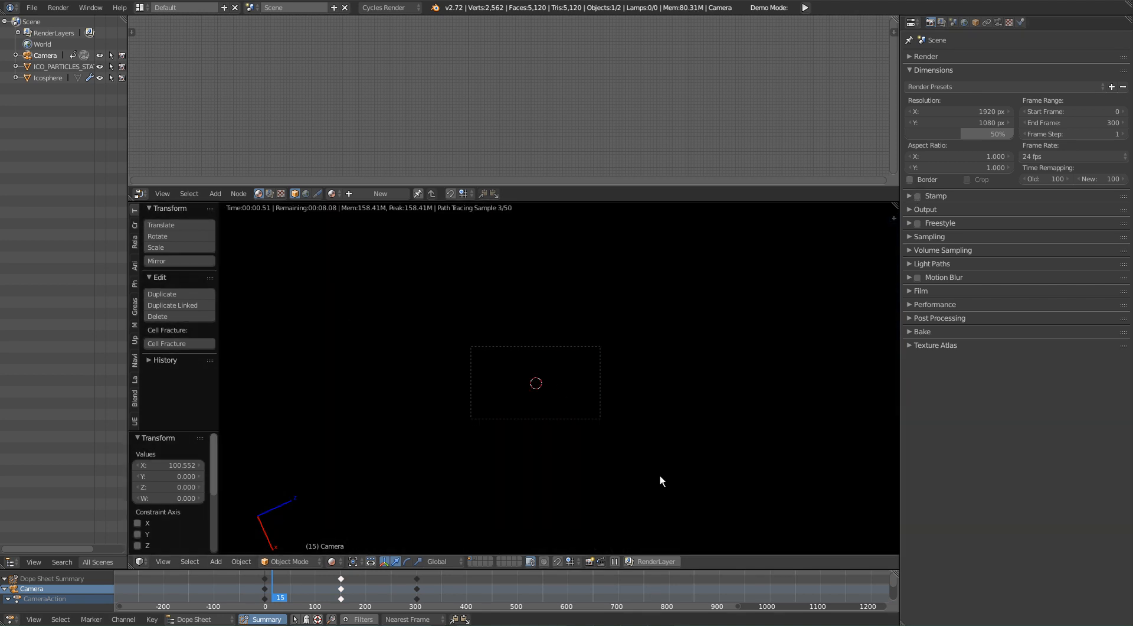
left_click(929, 180)
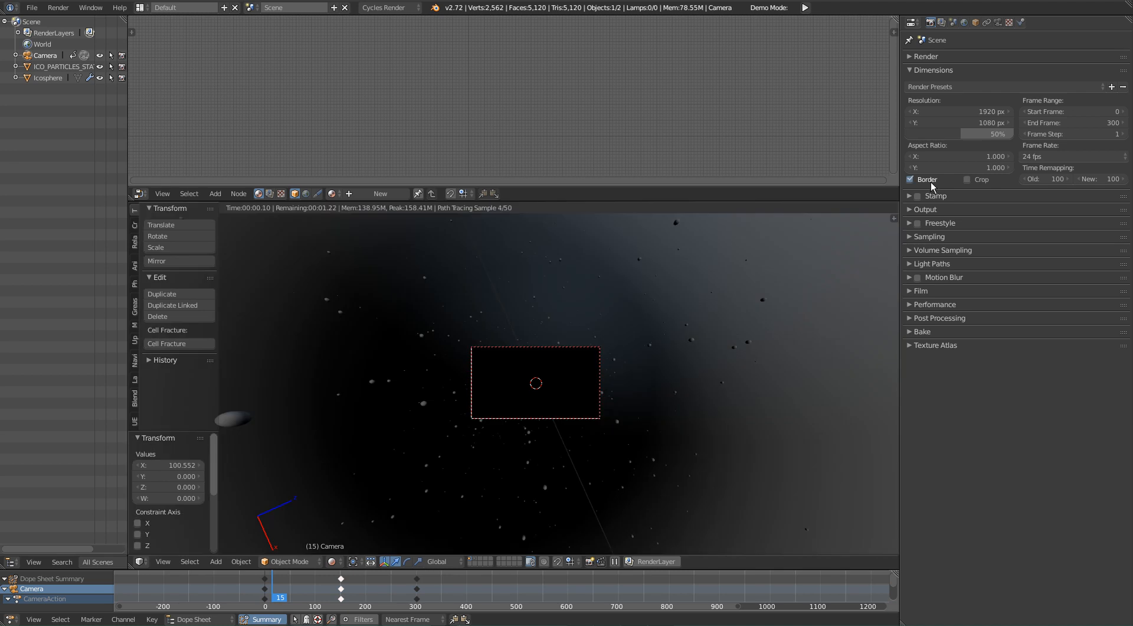
scroll(482, 387, "up", 5)
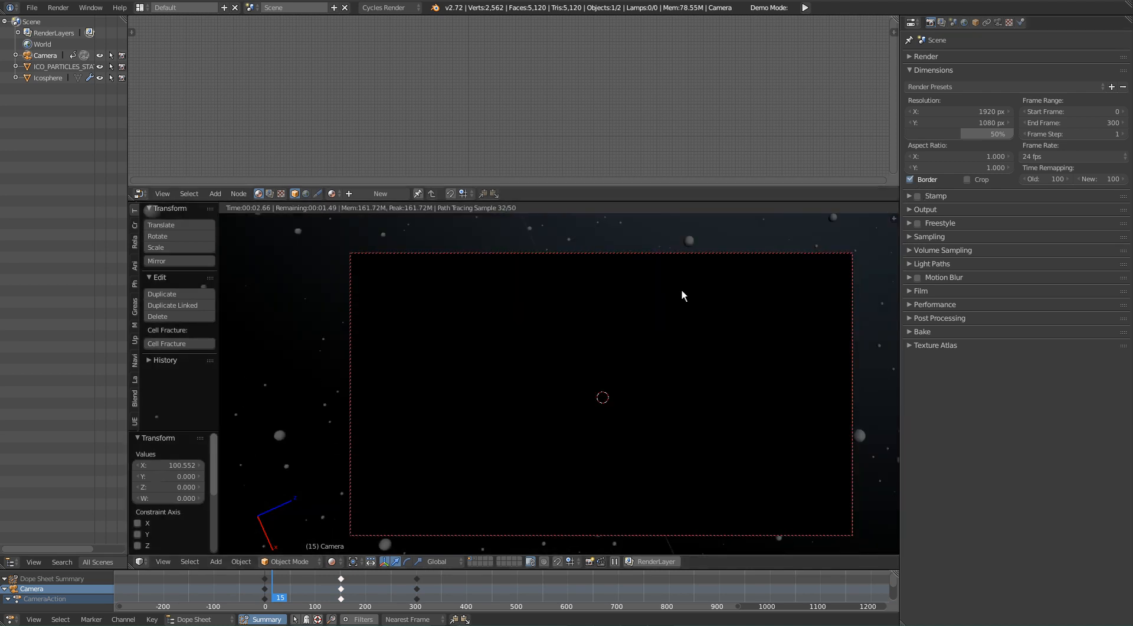
middle_click_drag(631, 433, 625, 409, "shift")
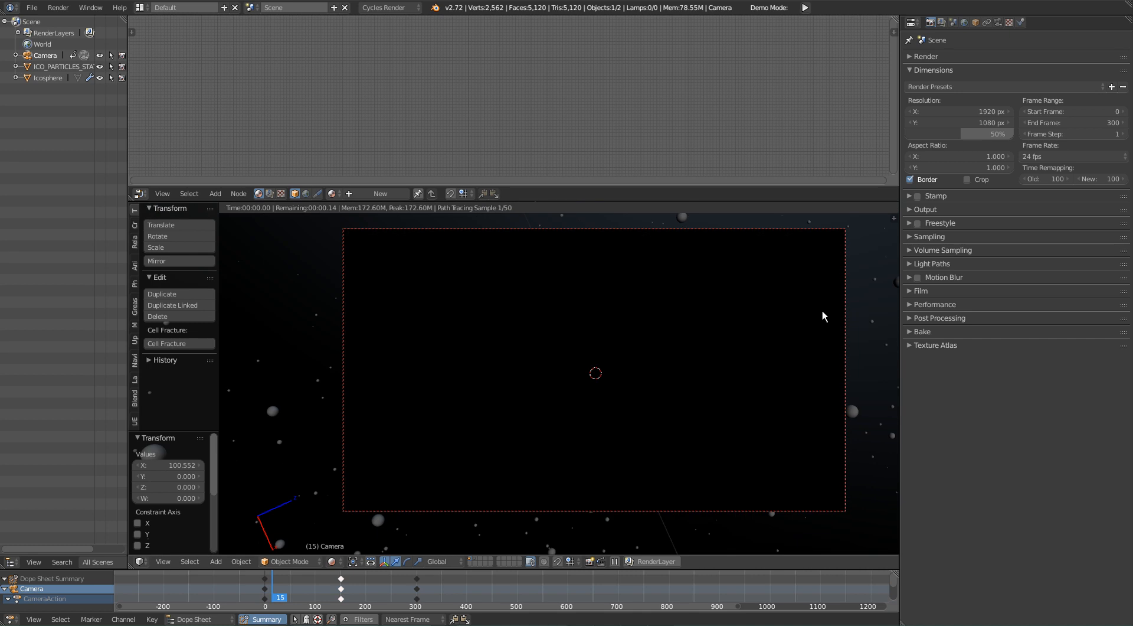
Step: Set the Cycles preview samples to 15 in the render sampling settings
left_click(962, 237)
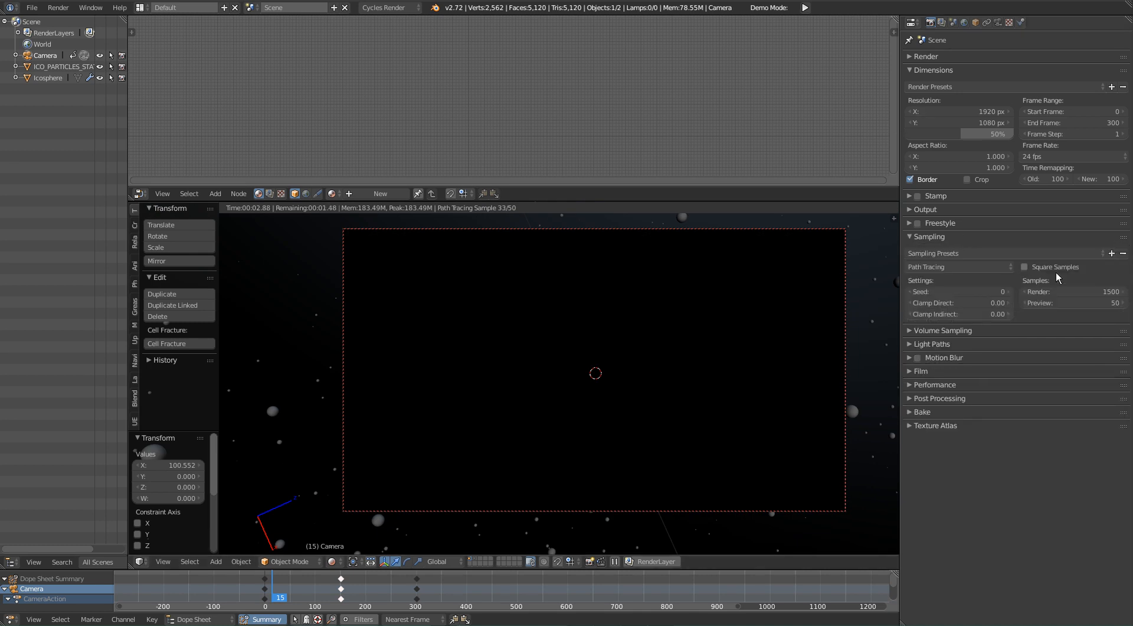
left_click(1079, 304)
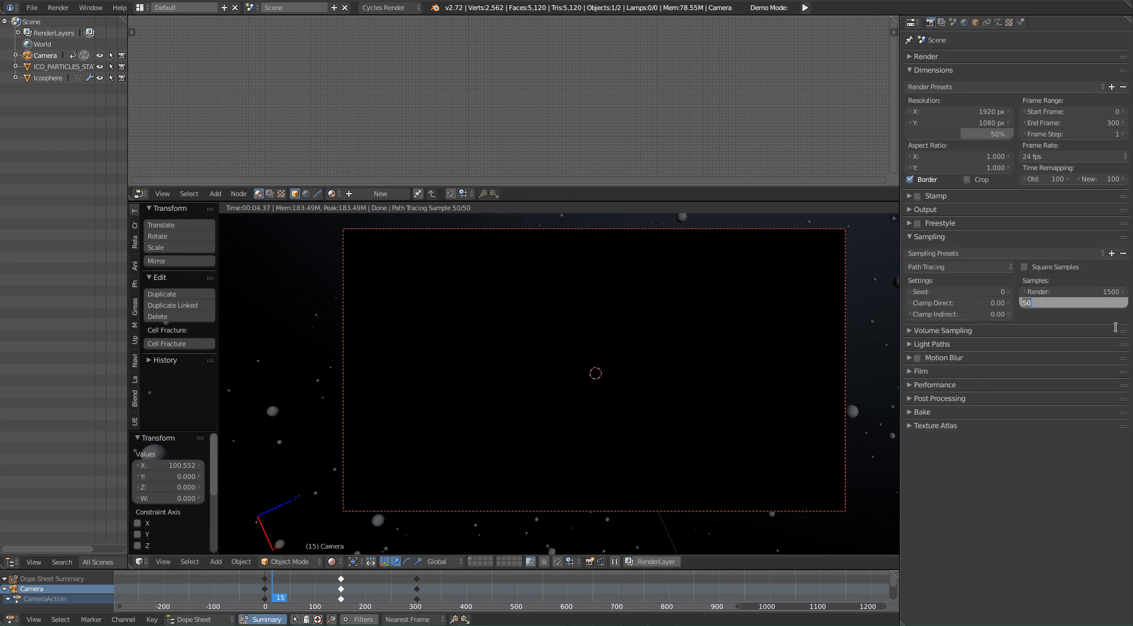
type("15")
key("Return")
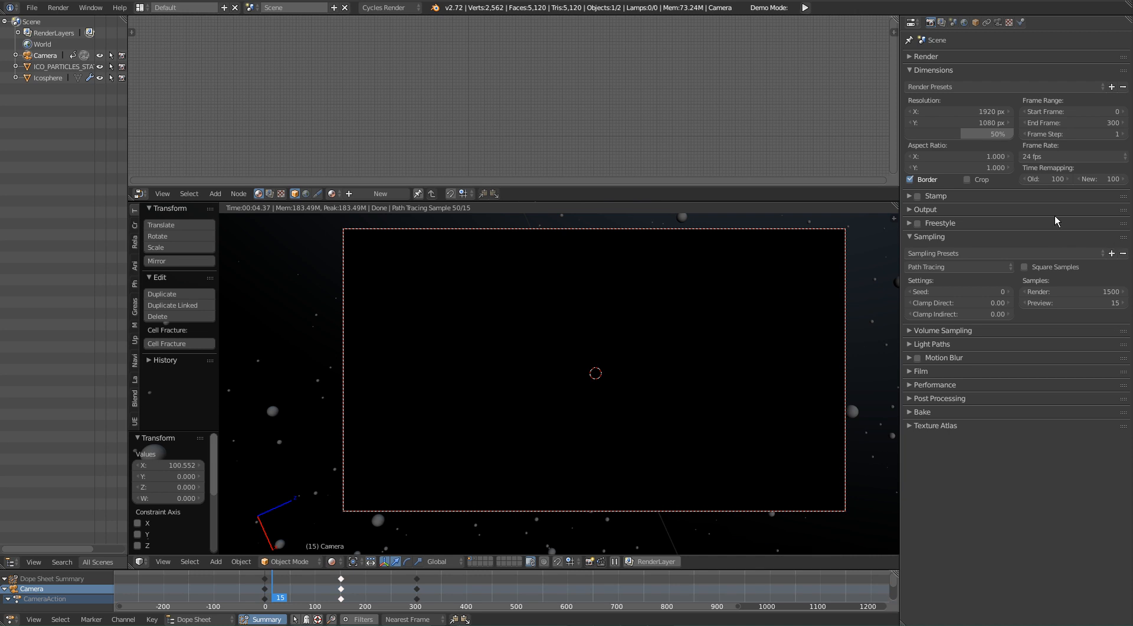
Step: Leave the camera view, select the large ico sphere from outside and switch the viewport back to solid shading
key("Home")
middle_click_drag(777, 333, 679, 349, "shift")
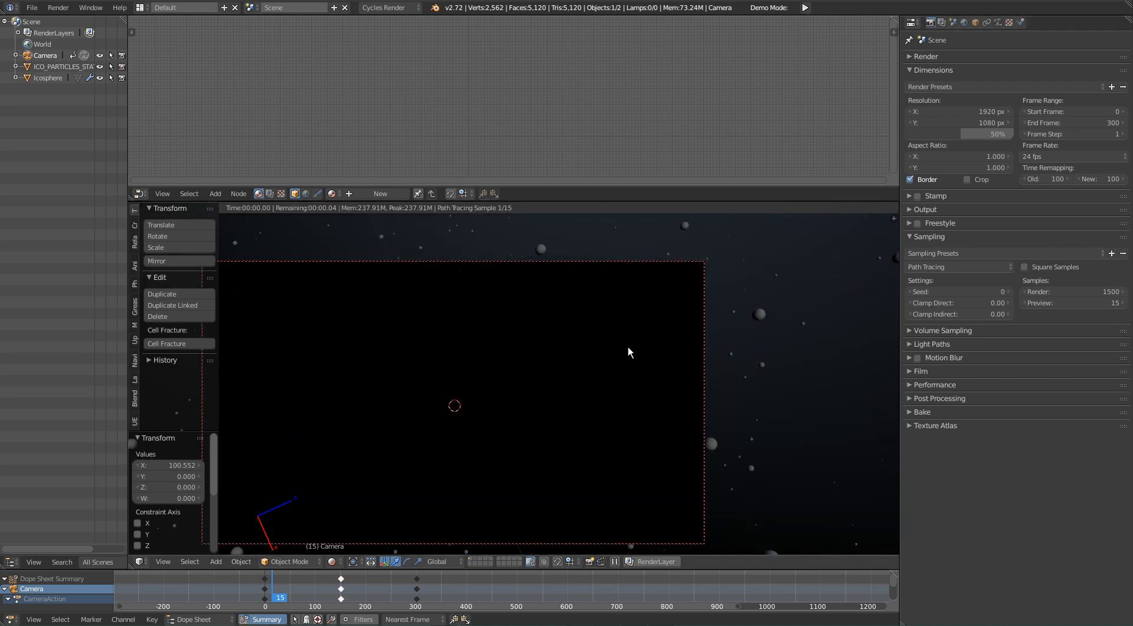
middle_click_drag(462, 336, 608, 316, "shift")
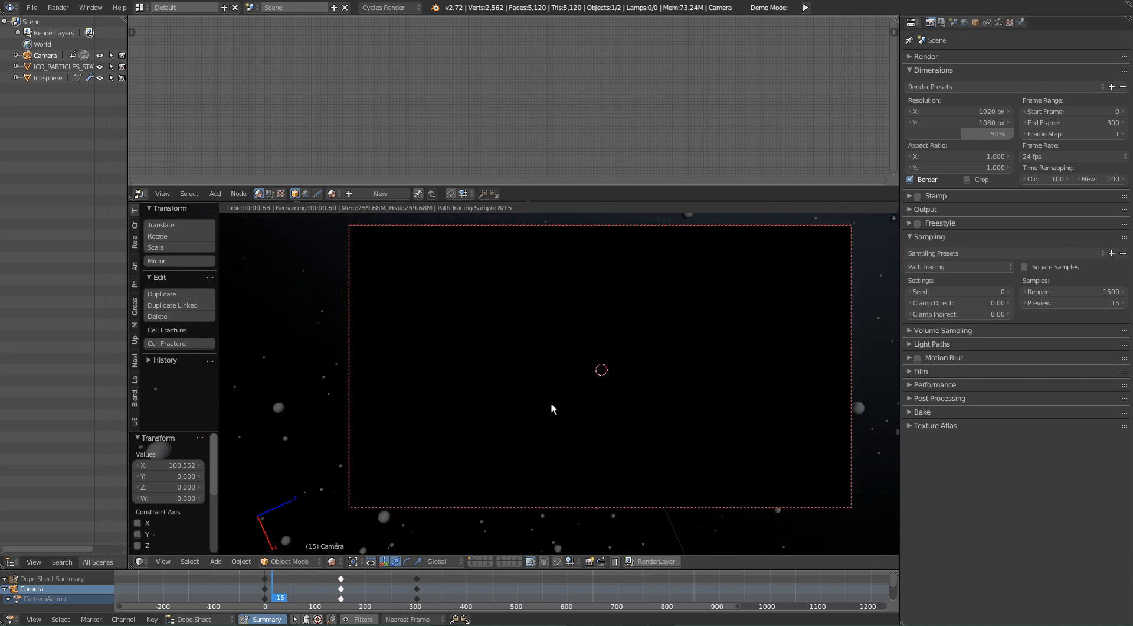
middle_click_drag(665, 362, 567, 391, "shift")
middle_click_drag(728, 329, 564, 374, "shift")
middle_click_drag(777, 337, 723, 390, "shift")
middle_click_drag(434, 260, 557, 398, "ctrl")
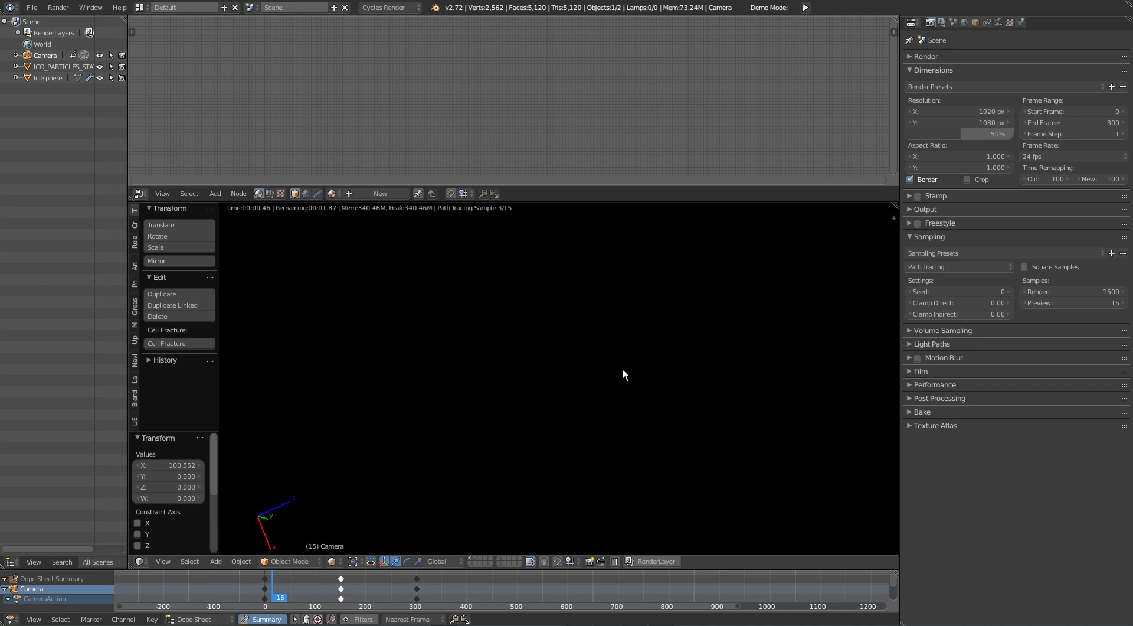
scroll(610, 338, "down", 10)
middle_click_drag(667, 392, 586, 338, "shift")
right_click(573, 342)
key("shift+z")
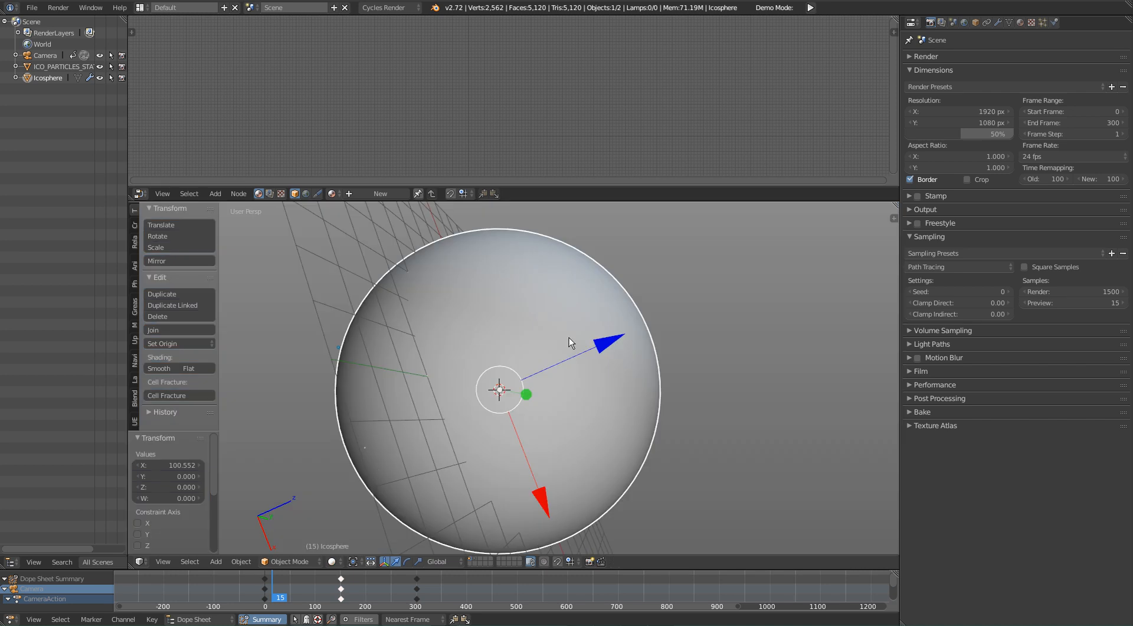
Step: Create a new material on the large ico sphere and name it TRANS
middle_click_drag(481, 318, 1022, 223)
left_click(1020, 22)
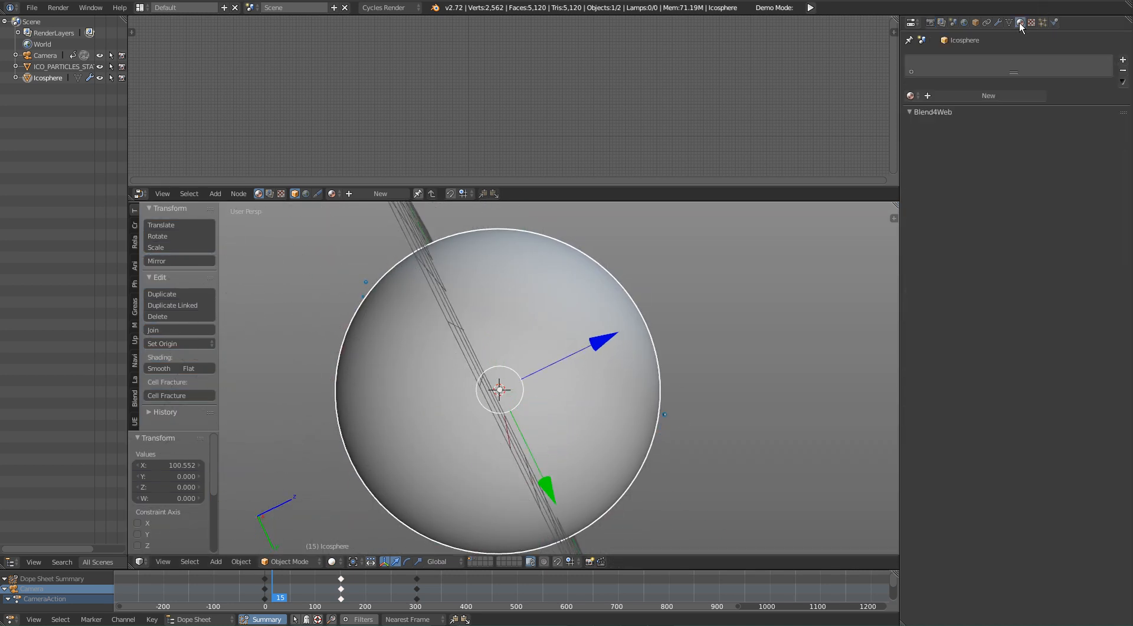
left_click(969, 98)
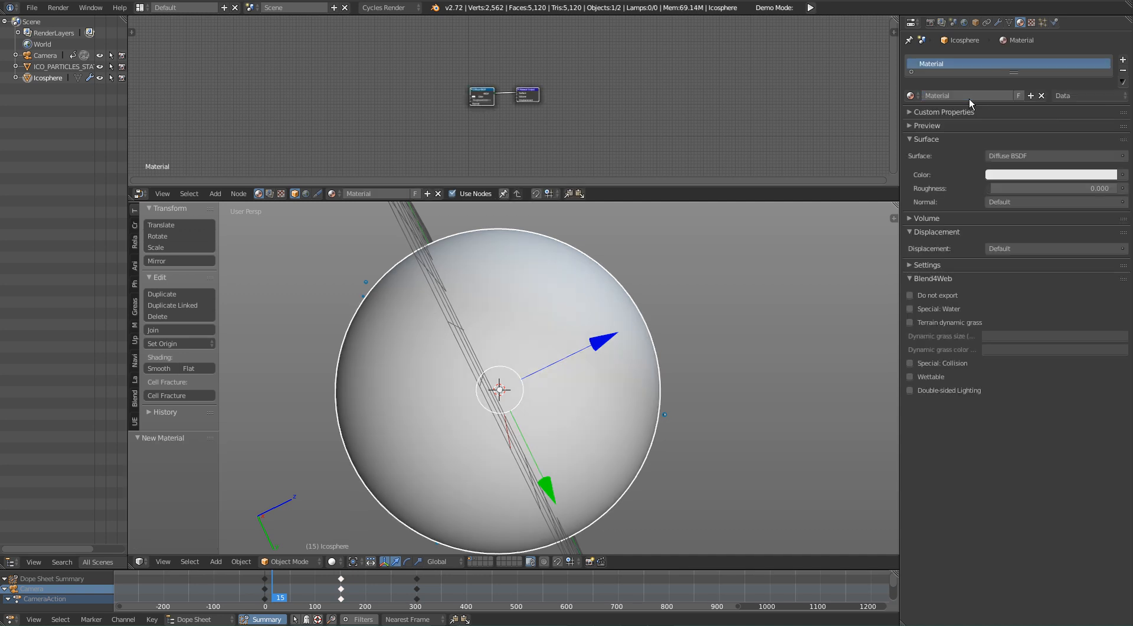
left_click(973, 95)
type("TRANS.")
key("Return")
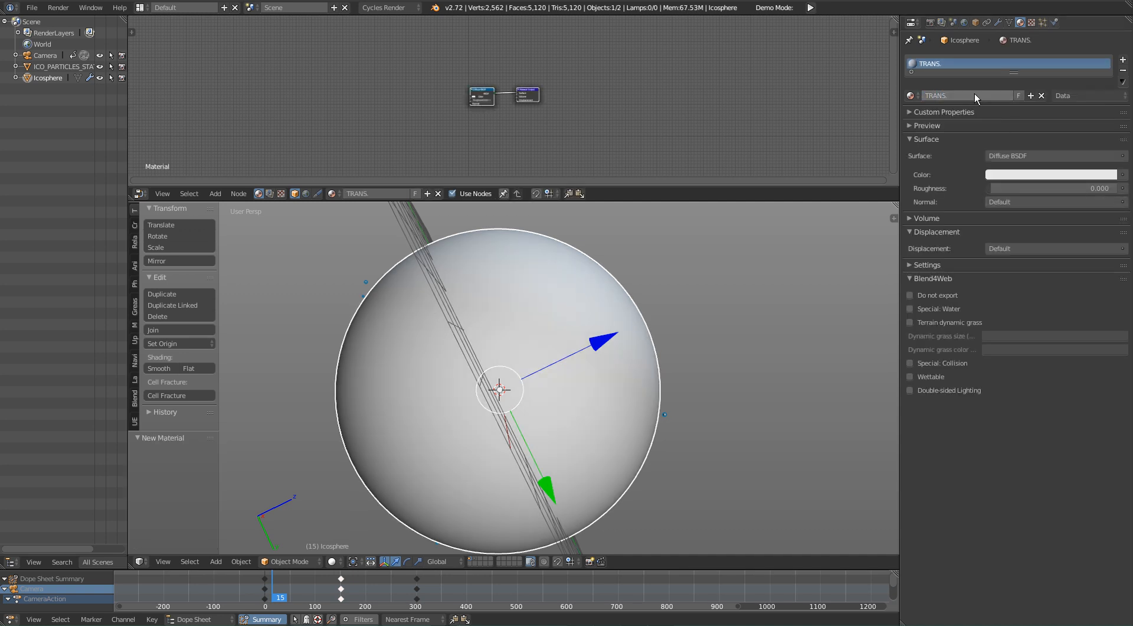
Step: Show only the layer holding the small particle sphere, then select and frame ICO_PARTICLES_STATIC
middle_click_drag(544, 382, 611, 366, "shift")
scroll(621, 360, "down", 1)
scroll(621, 360, "up", 1)
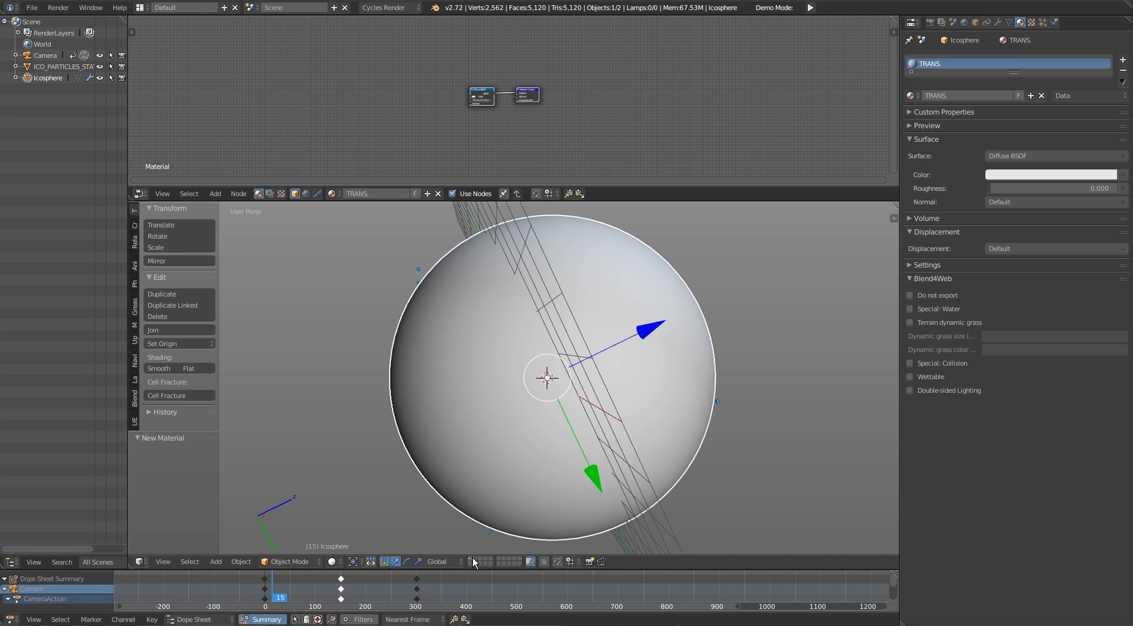
key("Delete")
right_click(614, 334)
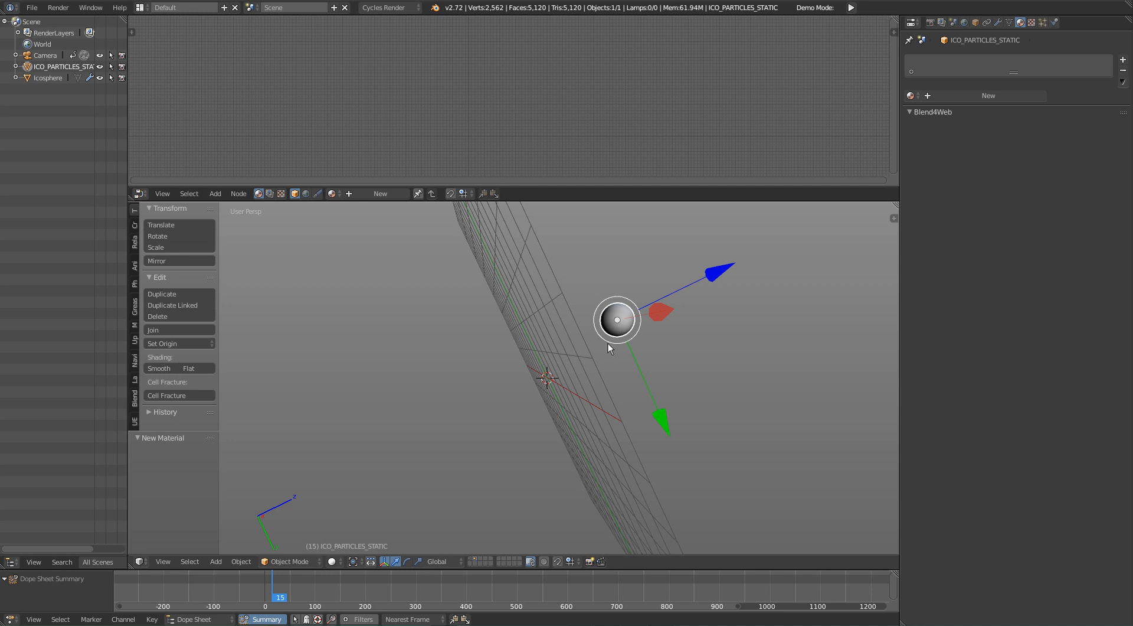
key("KP_Decimal")
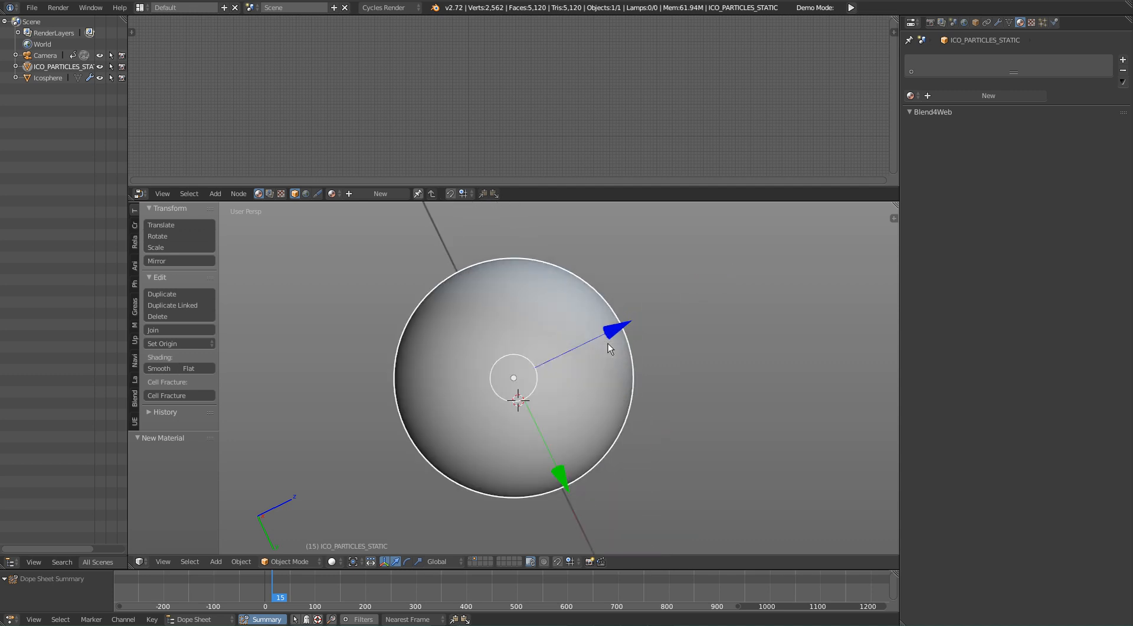
middle_click_drag(648, 384, 308, 415)
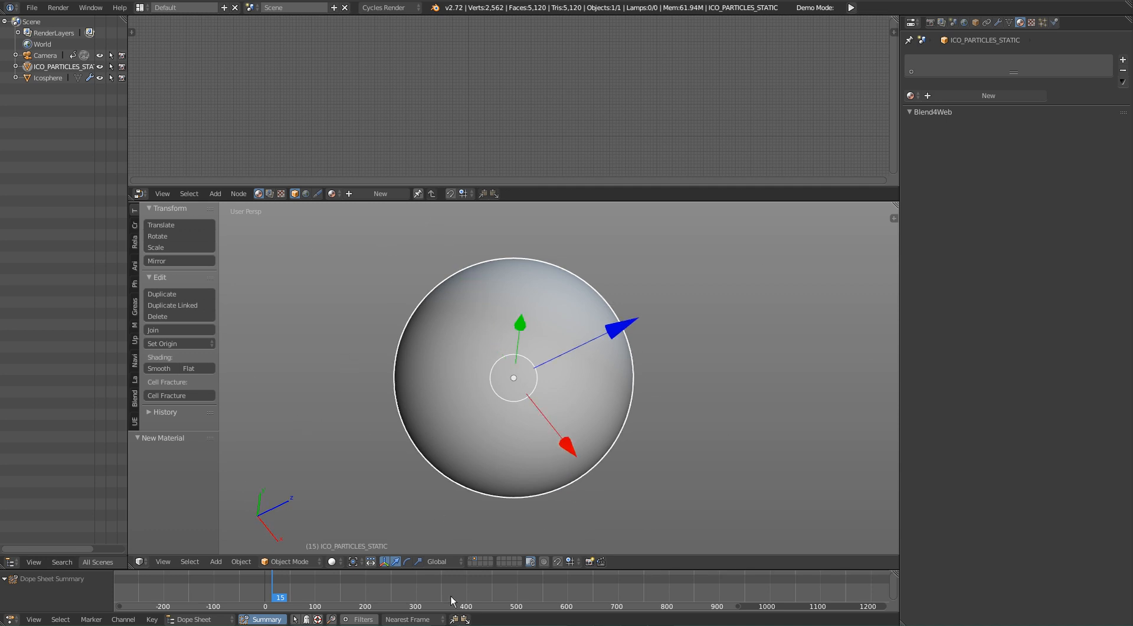
middle_click_drag(565, 386, 575, 386, "shift")
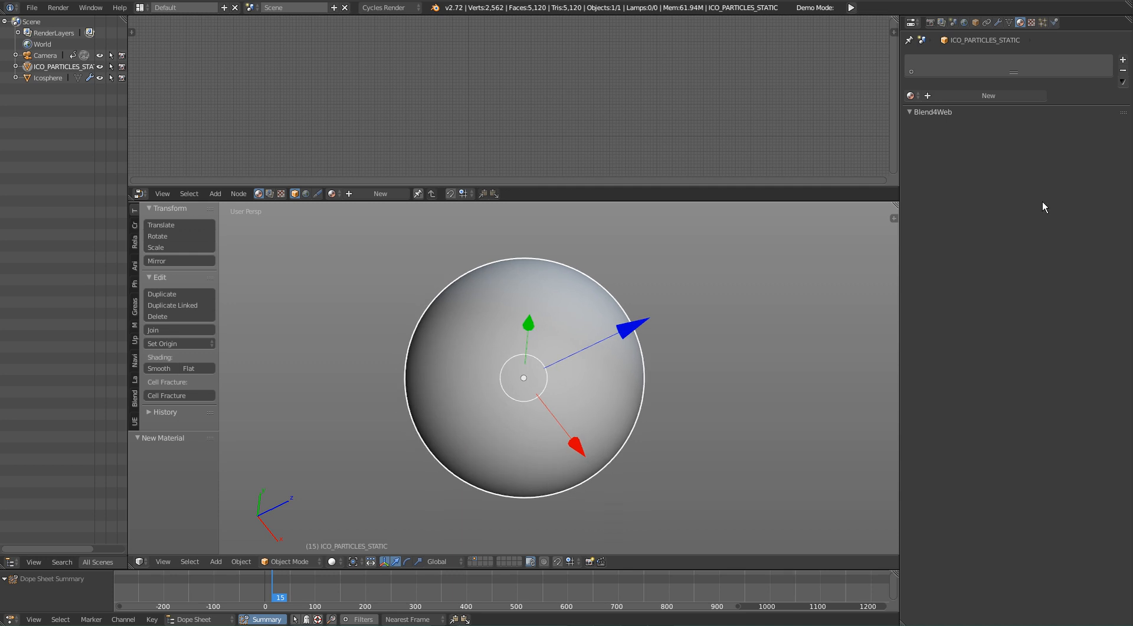
Step: Create a new material on ICO_PARTICLES_STATIC and name it PARTICLES
left_click(1004, 94)
middle_click_drag(578, 301, 625, 349, "shift")
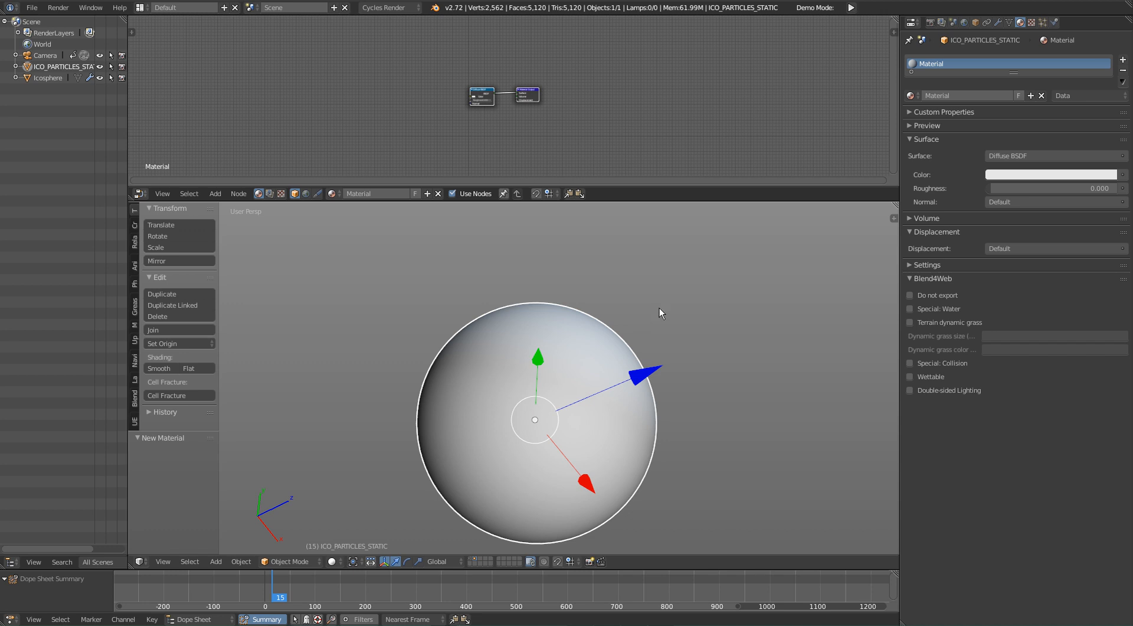
left_click(949, 95)
type("PARTICLES")
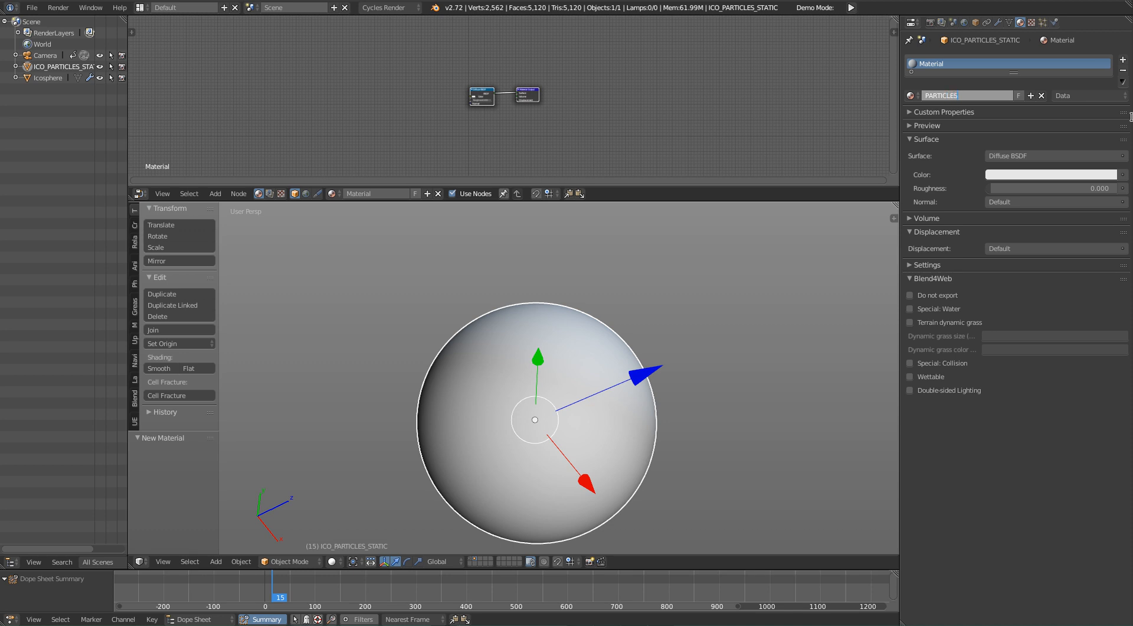
key("Return")
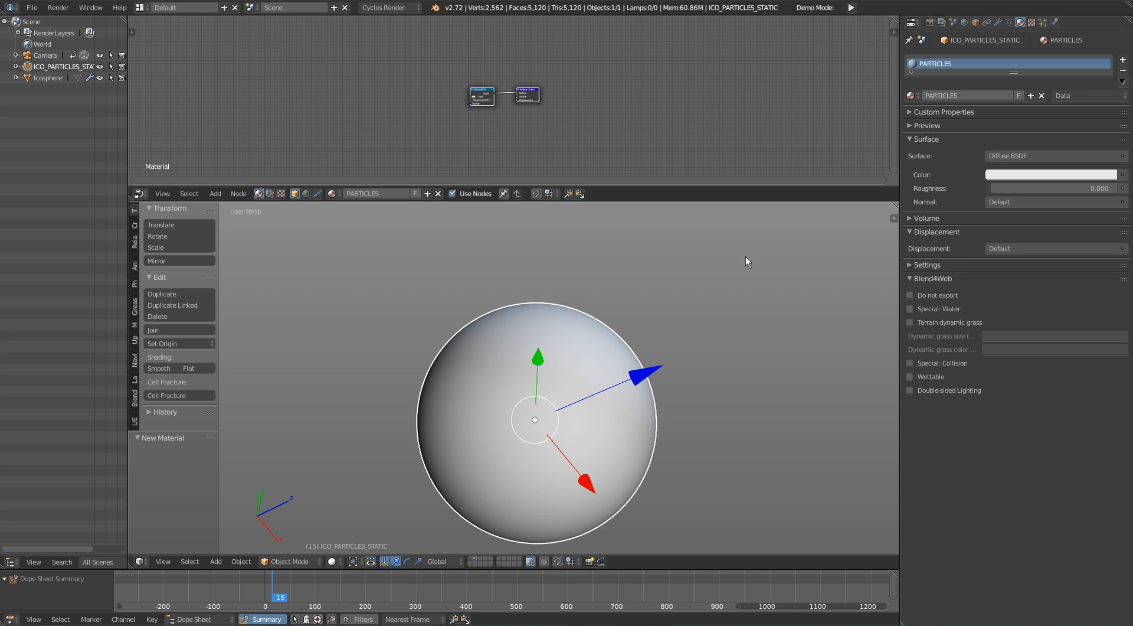
Step: Return to the layer with the camera and large ico sphere, look through the camera and select the Icosphere
middle_click_drag(661, 374, 658, 359, "shift")
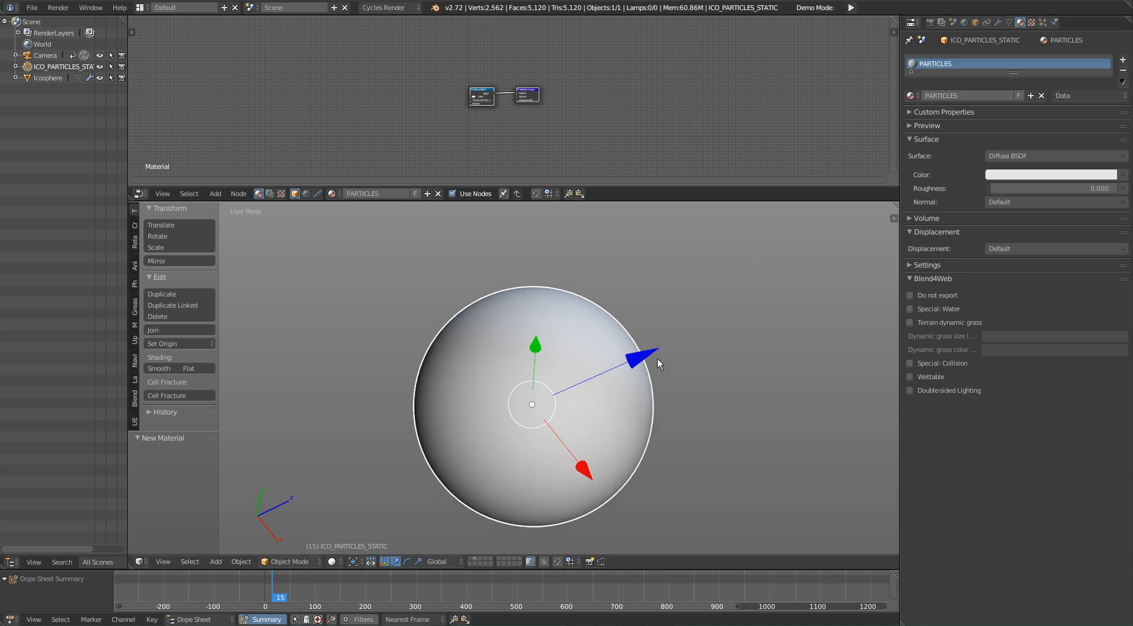
left_click(473, 561)
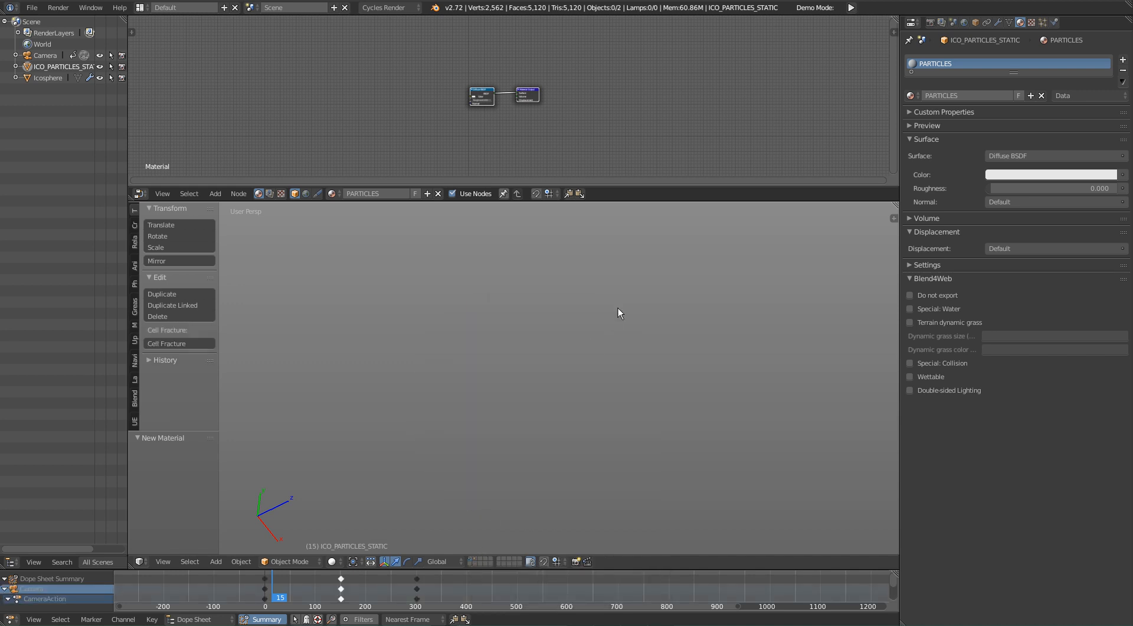
key("KP_0")
scroll(701, 306, "up", 4)
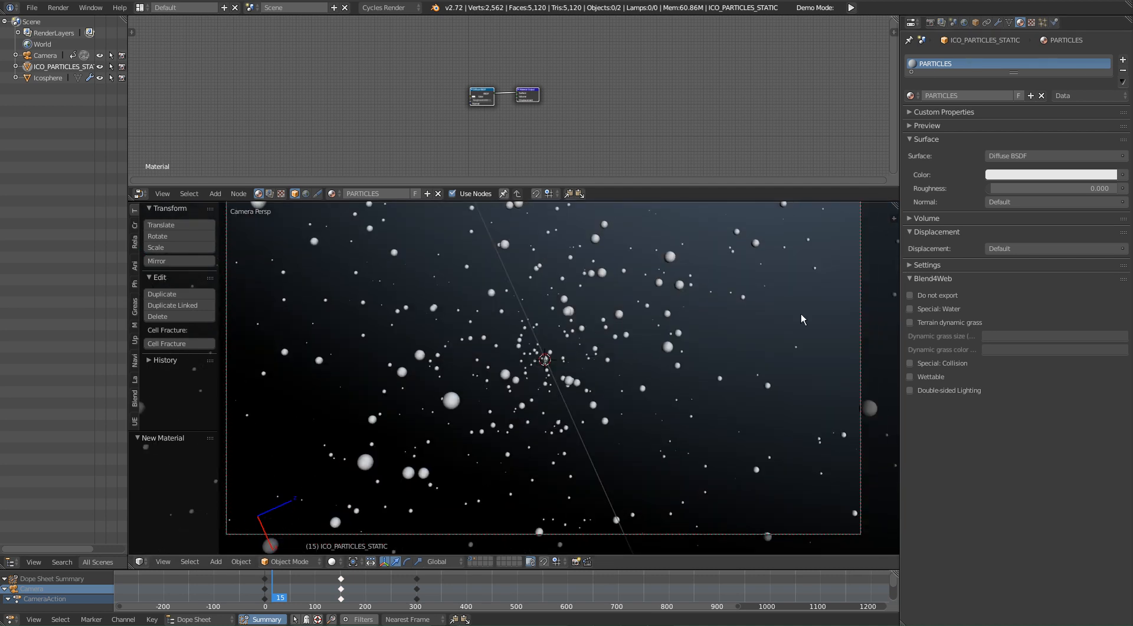
right_click(801, 318)
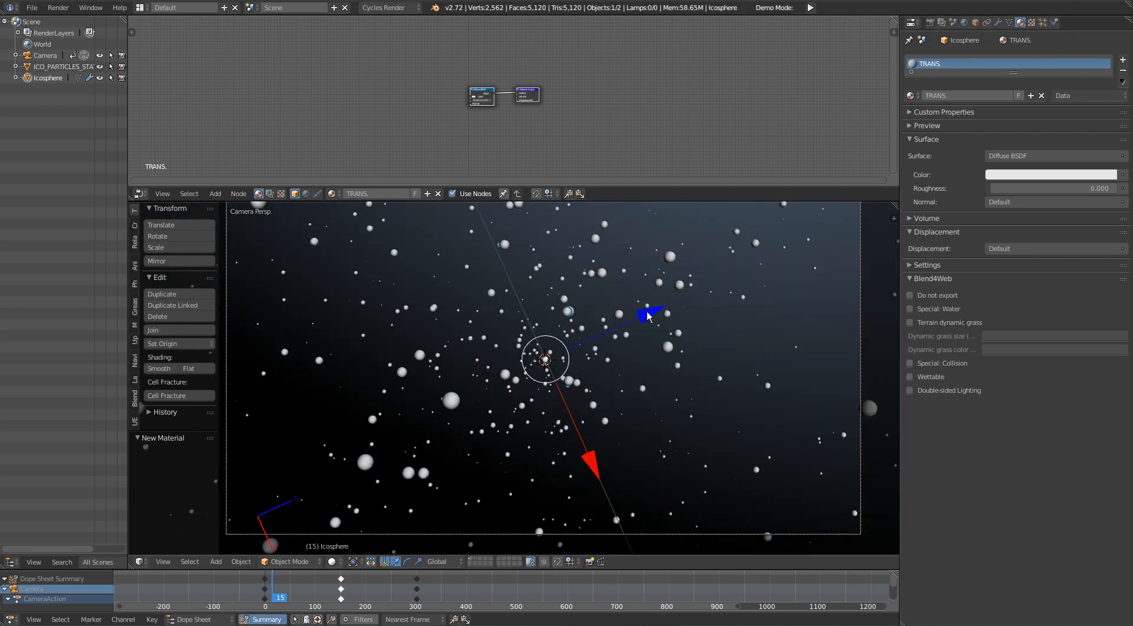
Step: Check the camera view in rendered shading and go back to solid shading
key("shift+z")
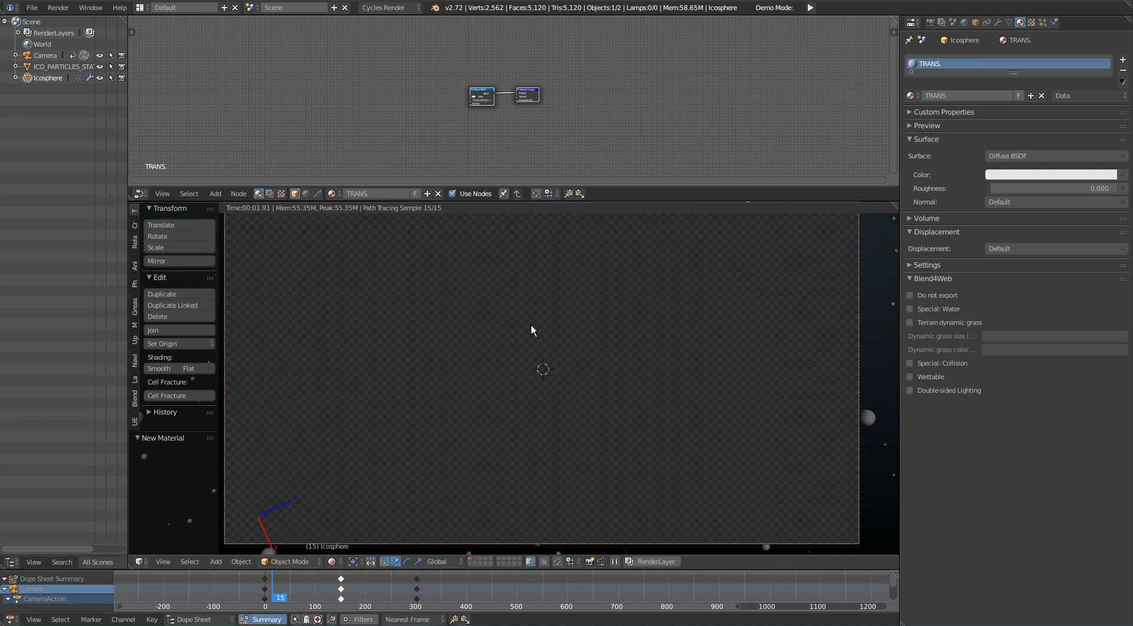
middle_click_drag(531, 326, 529, 331, "shift")
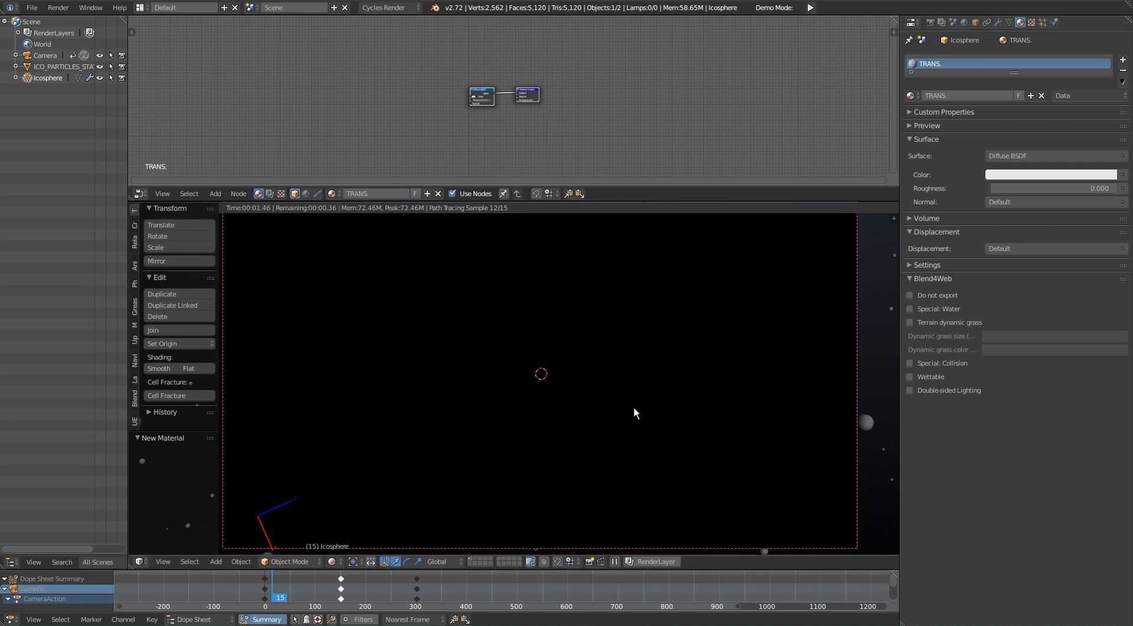
key("shift+z")
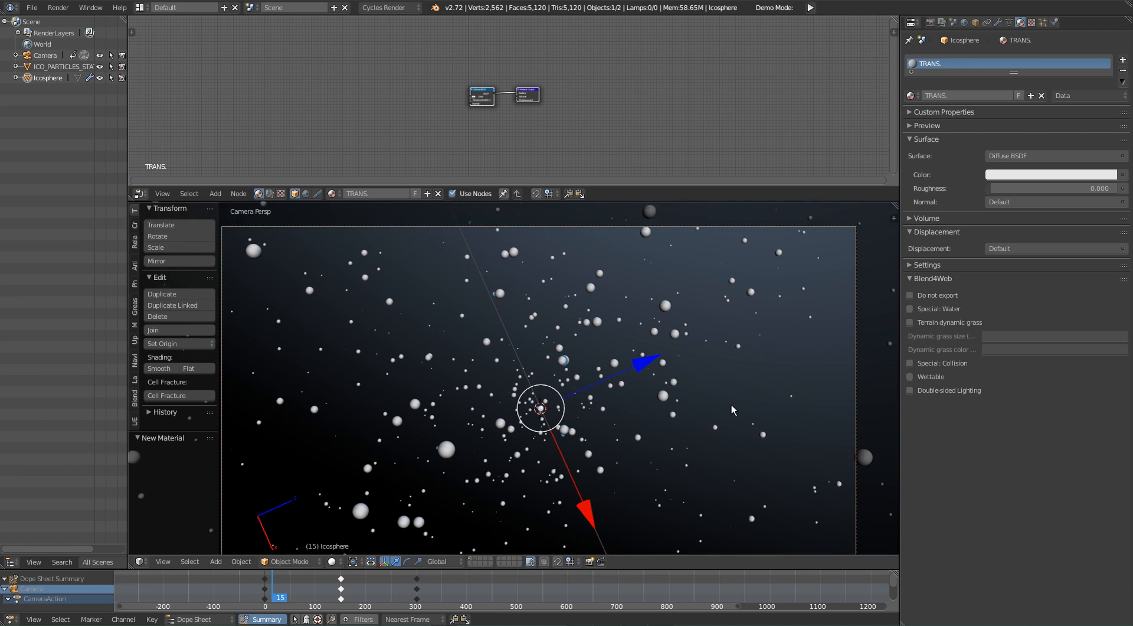
middle_click_drag(680, 517, 735, 361, "shift")
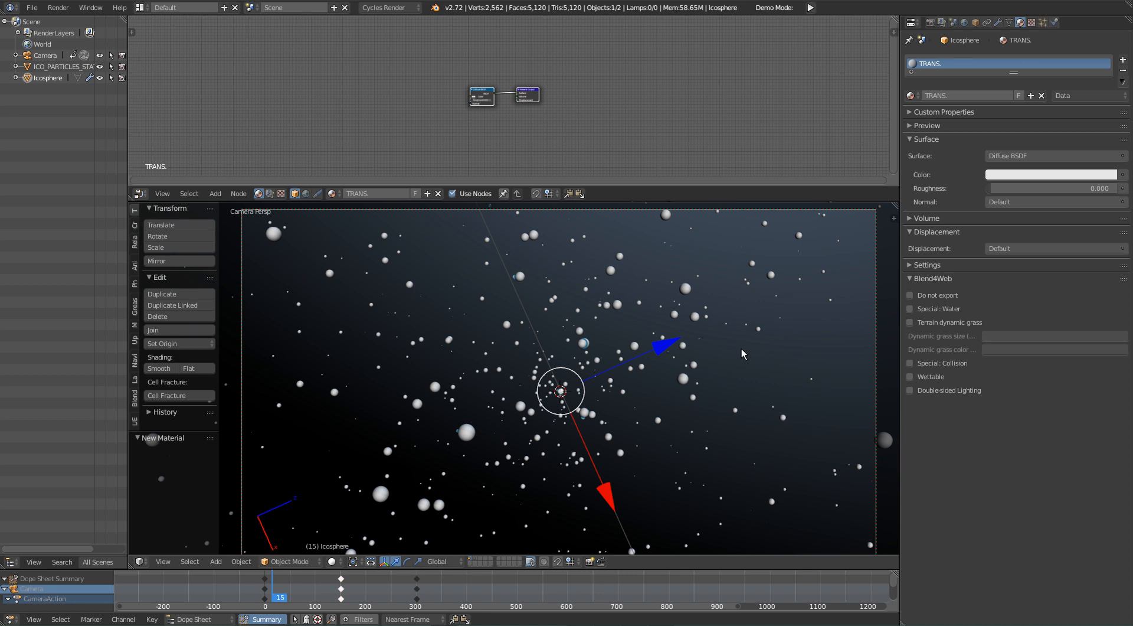
middle_click_drag(769, 334, 760, 346, "shift")
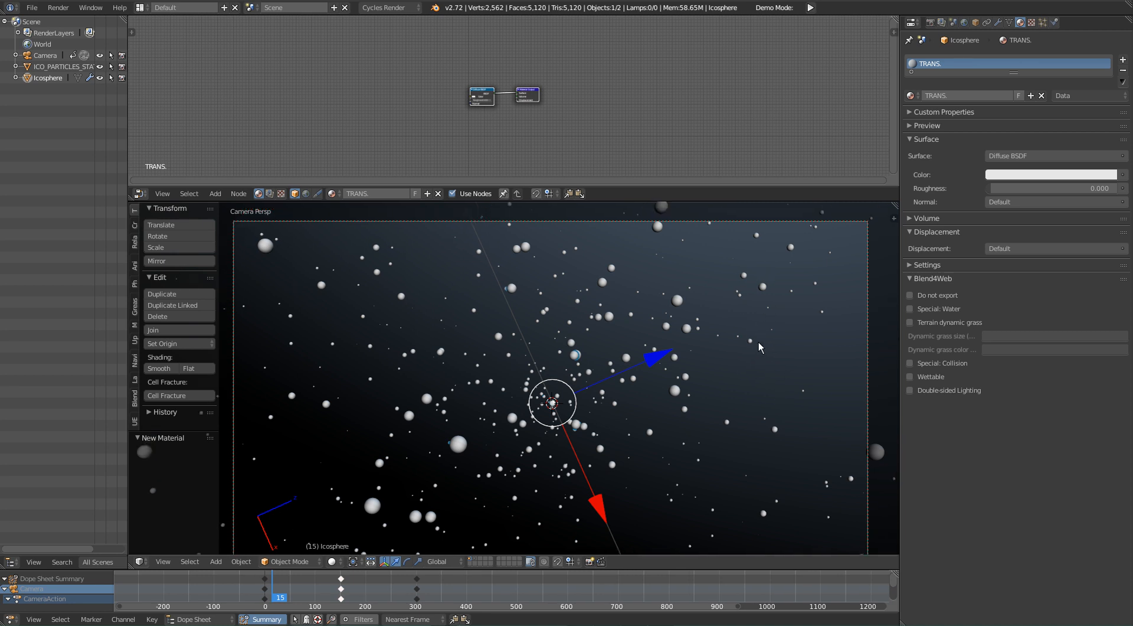
middle_click_drag(677, 361, 686, 327, "shift")
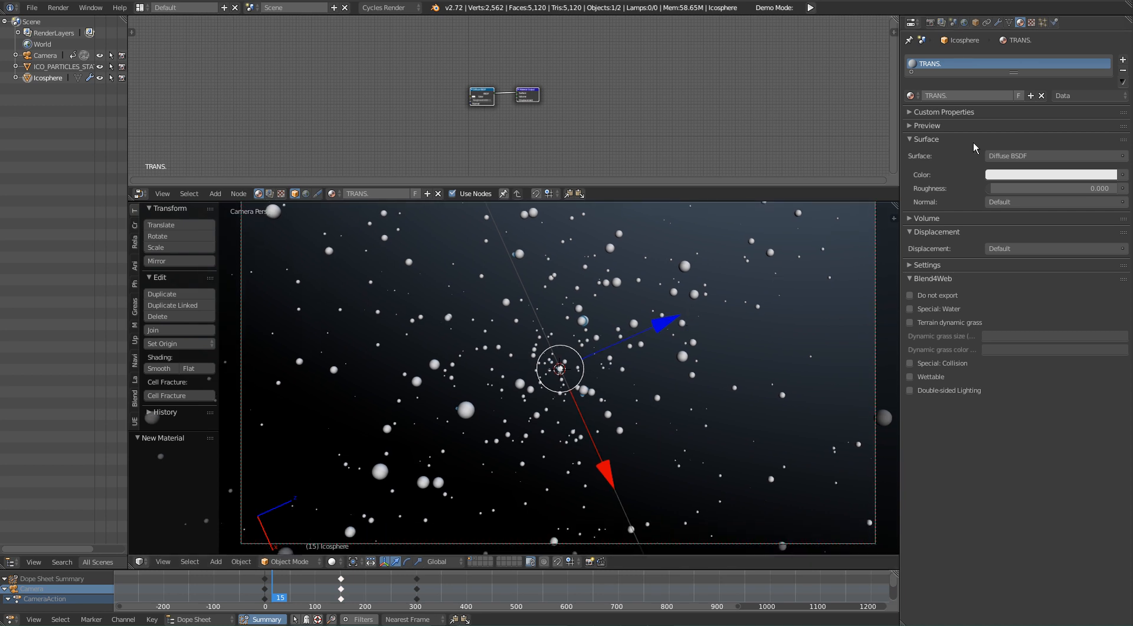
Step: Enlarge the node editor area and delete the Diffuse BSDF node from the TRANS. material
middle_click_drag(399, 122, 439, 148)
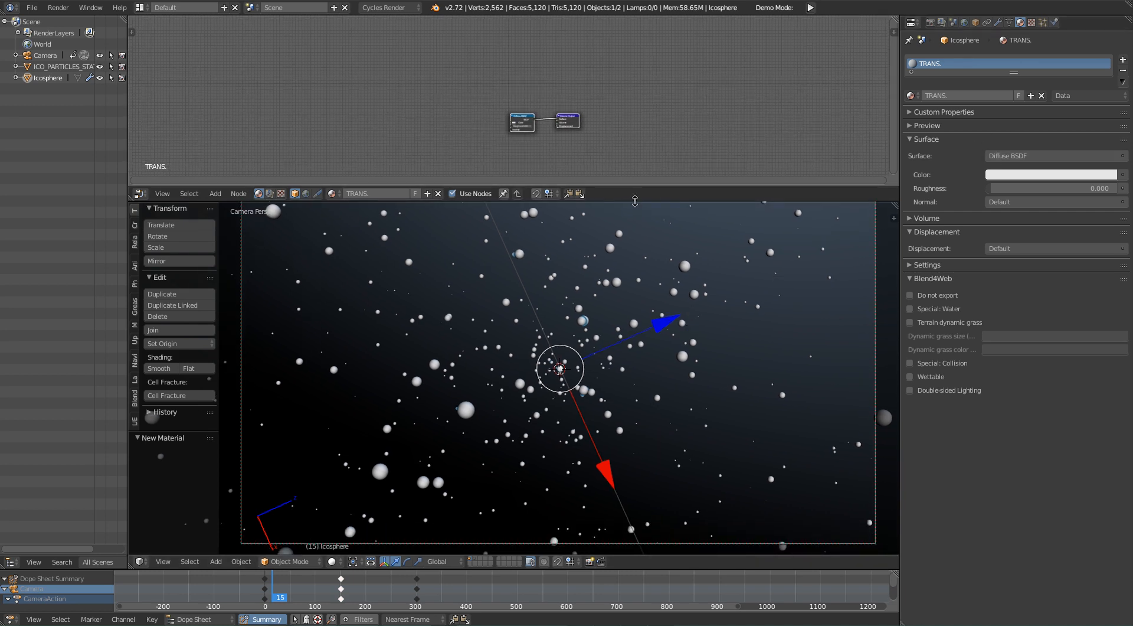
left_click_drag(636, 201, 531, 347)
scroll(378, 236, "up", 3)
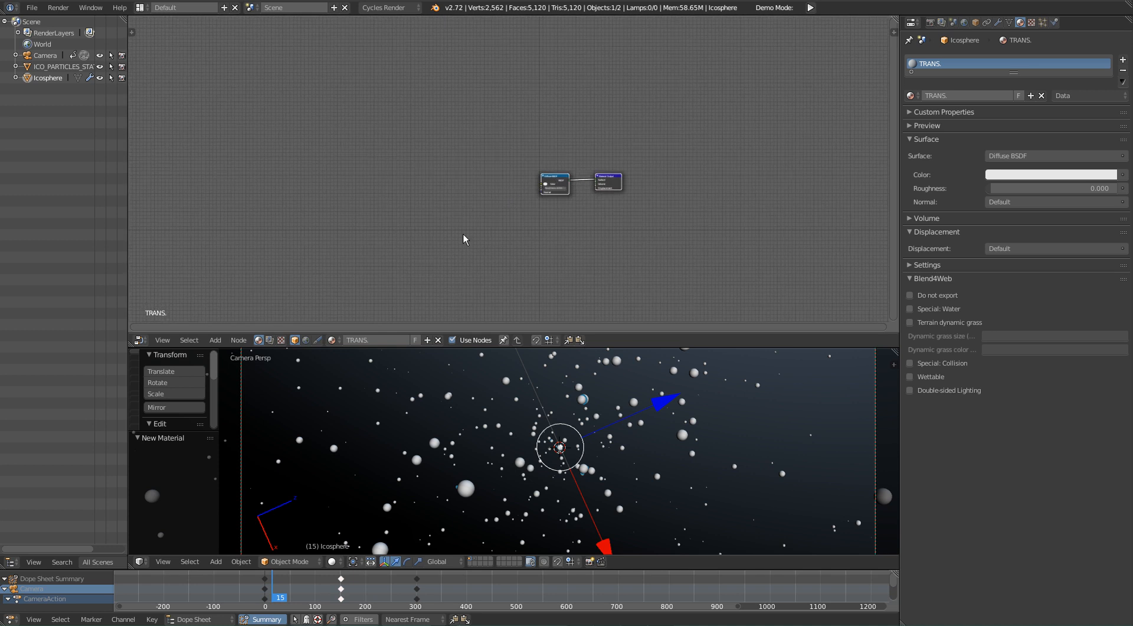
right_click_drag(628, 115, 615, 189, "ctrl")
left_click(567, 146)
key("x")
left_click_drag(657, 159, 667, 162)
Step: Add a Transparent BSDF node beside the Material Output node of the TRANS. material
key("shift+a")
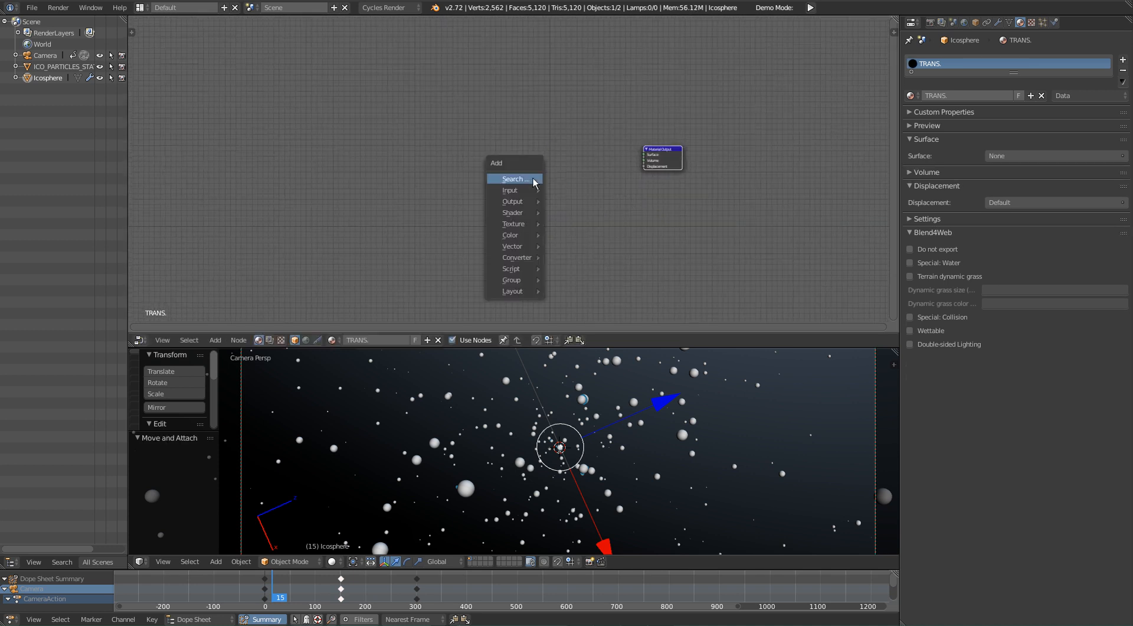
left_click(533, 183)
type("trans")
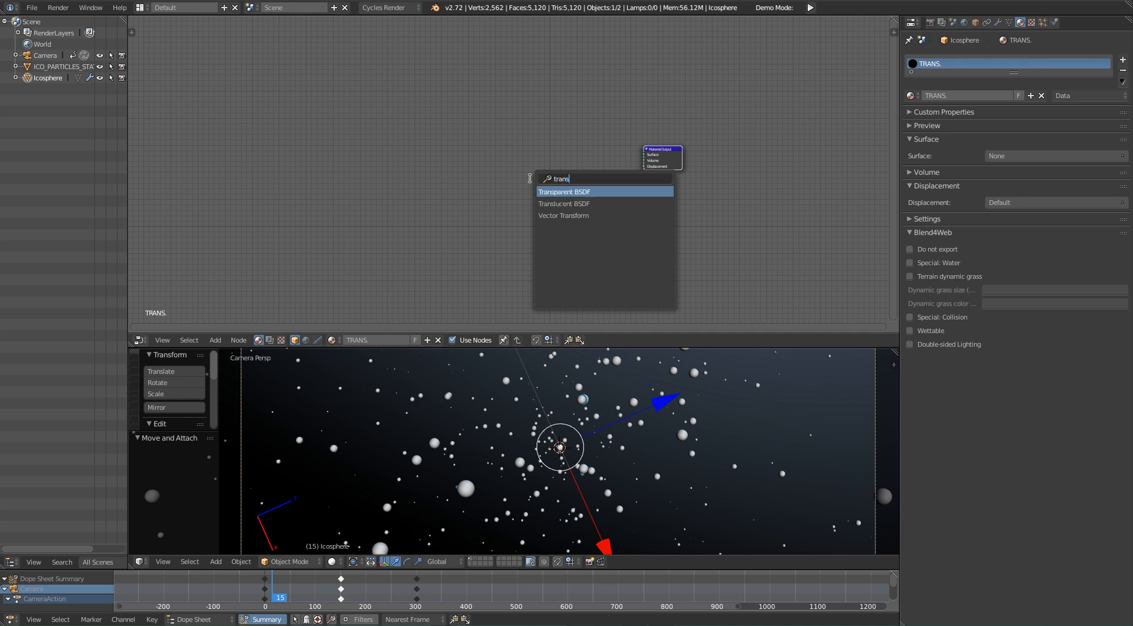
left_click(570, 191)
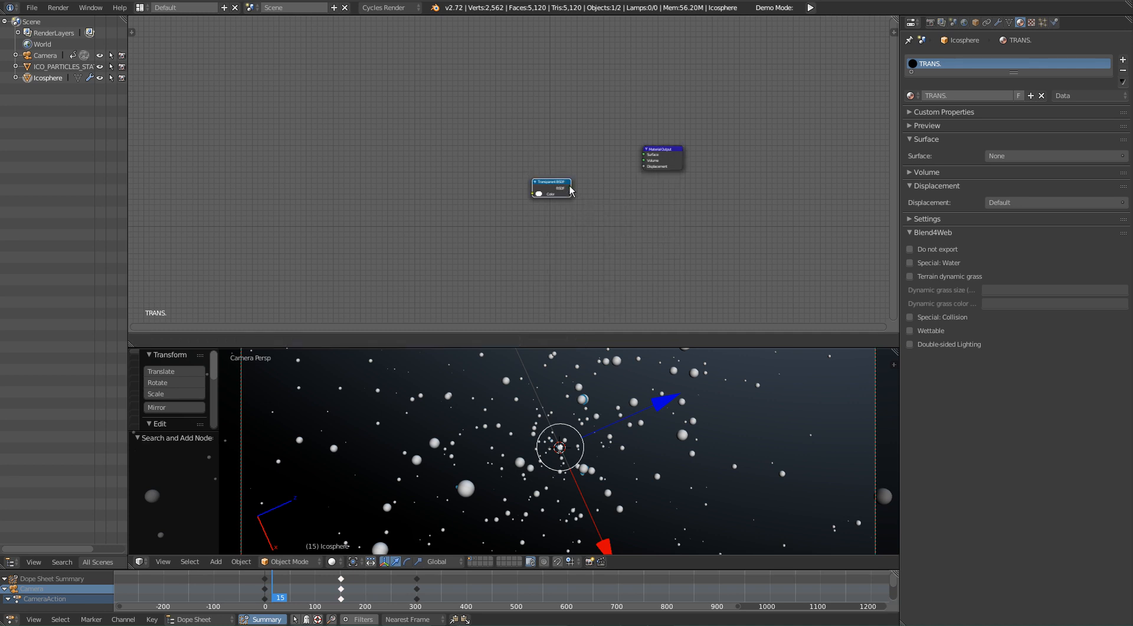
Step: Connect the Transparent BSDF node to the Material Output's Surface input in the TRANS. material and reposition the Material Output node
left_click(559, 181)
left_click_drag(559, 177, 648, 155)
left_click_drag(665, 159, 667, 184)
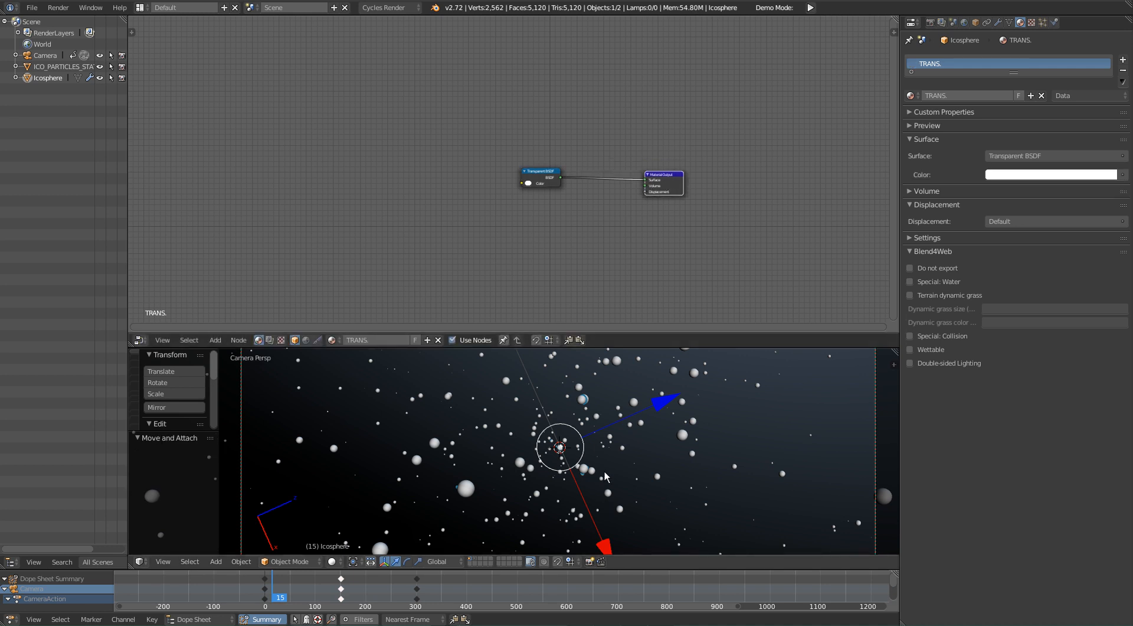
Step: Examine the camera view in rendered shading, including in a maximized viewport, to check the transparent ico sphere
key("shift+z")
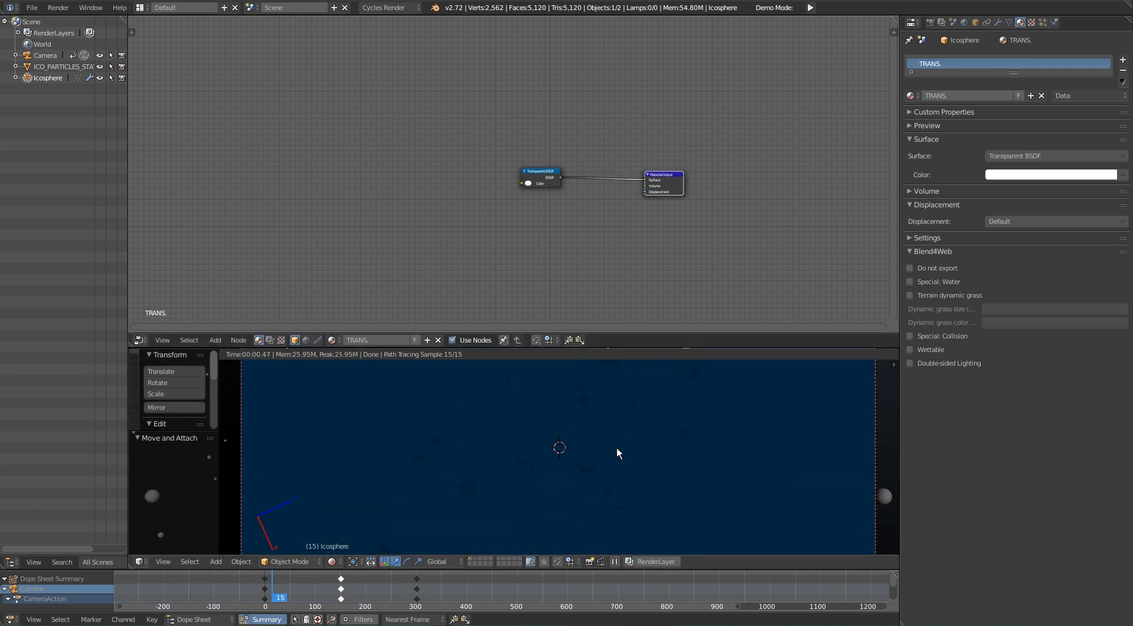
middle_click_drag(652, 475, 672, 404, "shift")
middle_click_drag(664, 413, 642, 466, "shift")
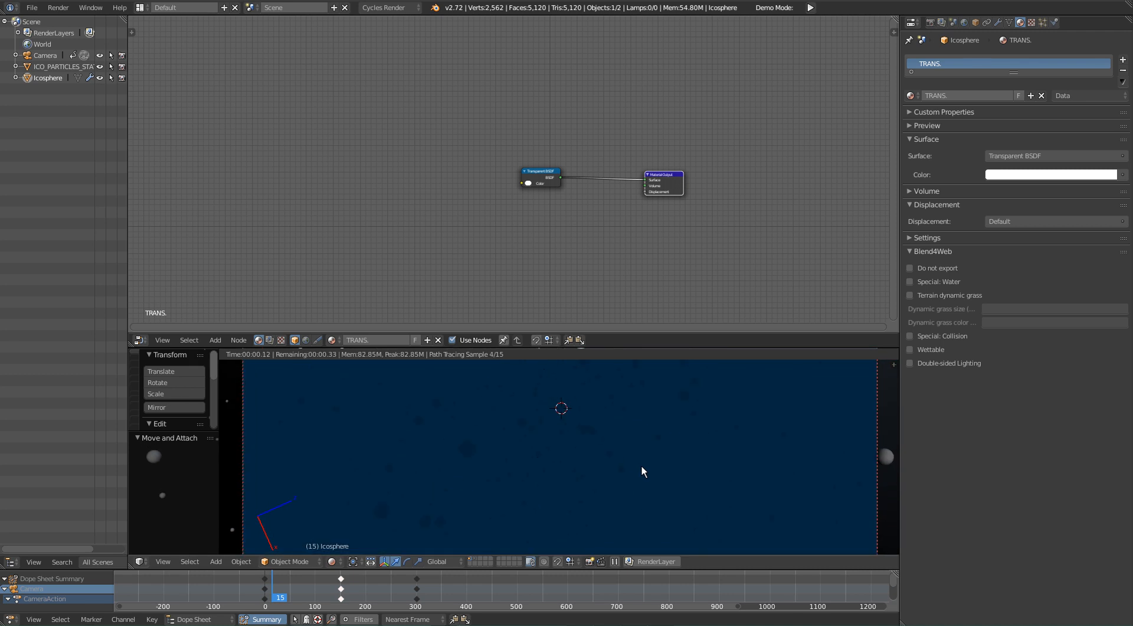
middle_click_drag(602, 427, 601, 491, "shift")
key("shift+space")
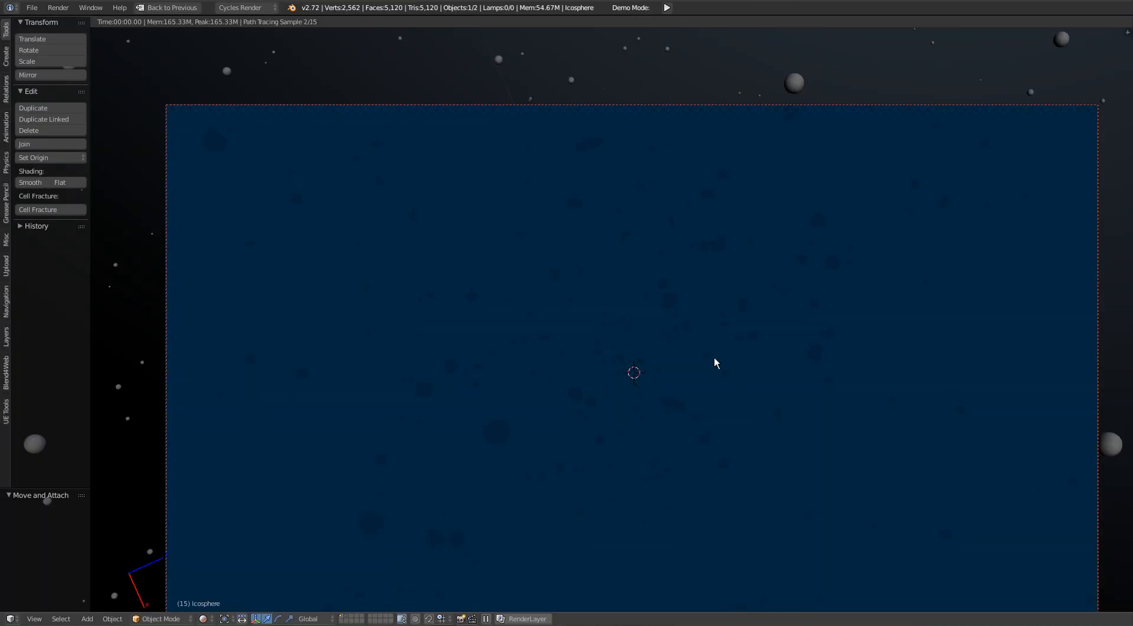
middle_click_drag(792, 444, 714, 276, "shift")
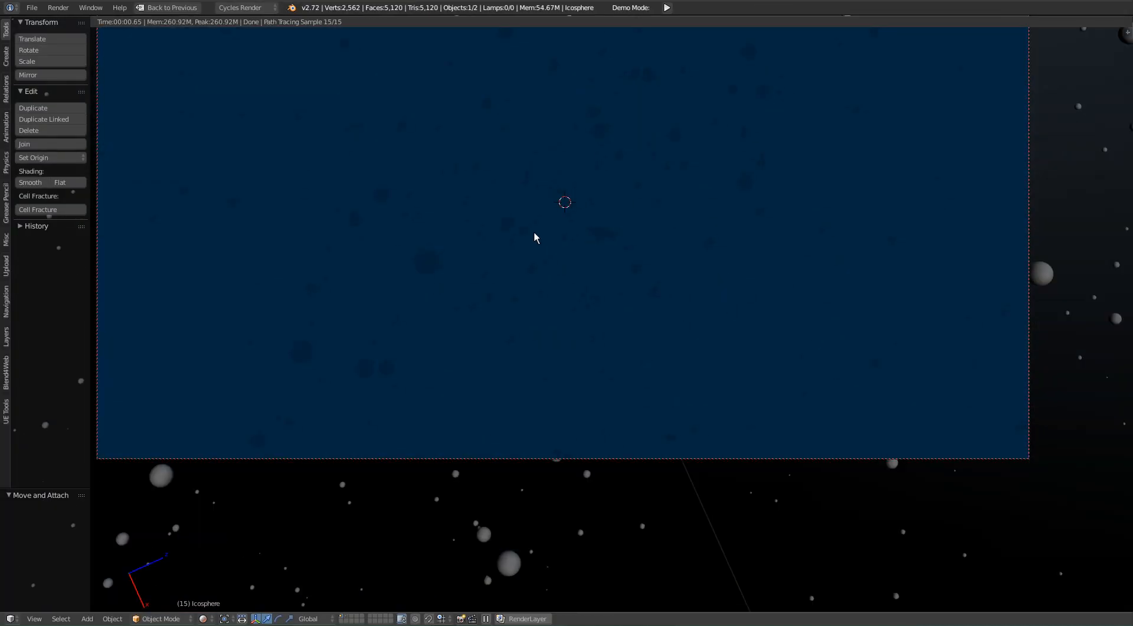
key("shift+space")
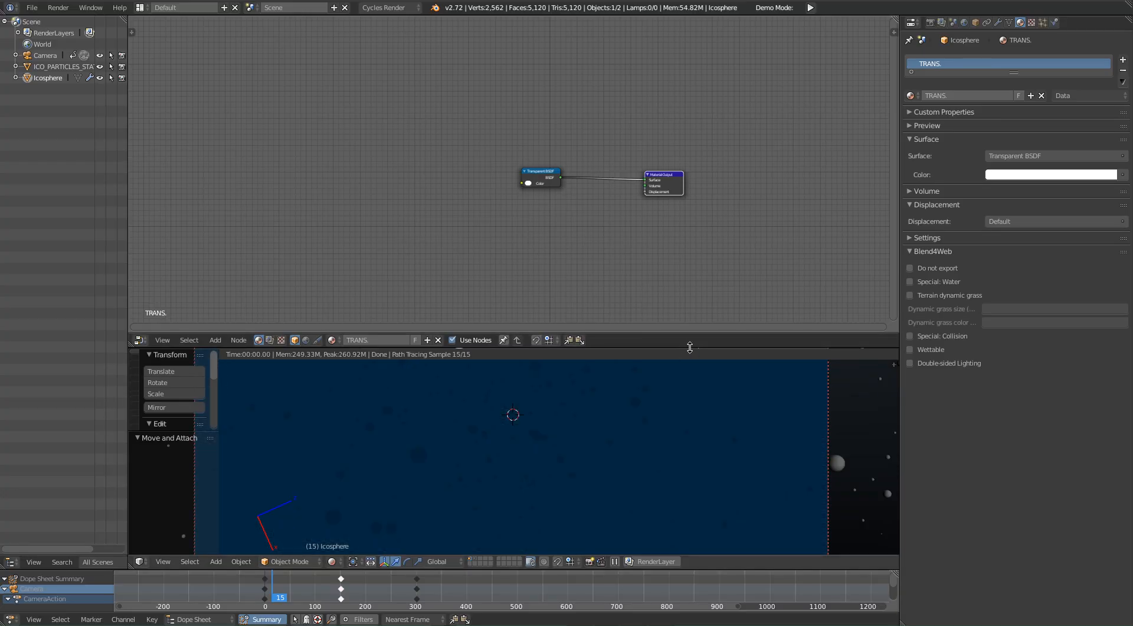
Step: Enlarge the 3D viewport area below the node editor and return it to solid shading
left_click_drag(691, 348, 725, 216)
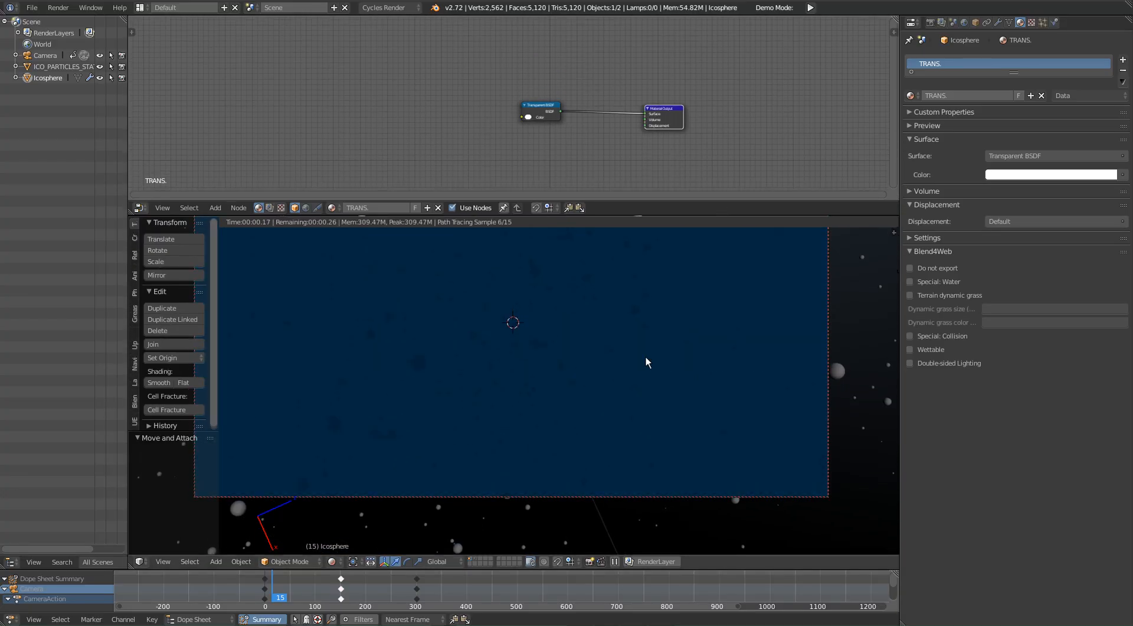
middle_click_drag(636, 365, 669, 478, "shift")
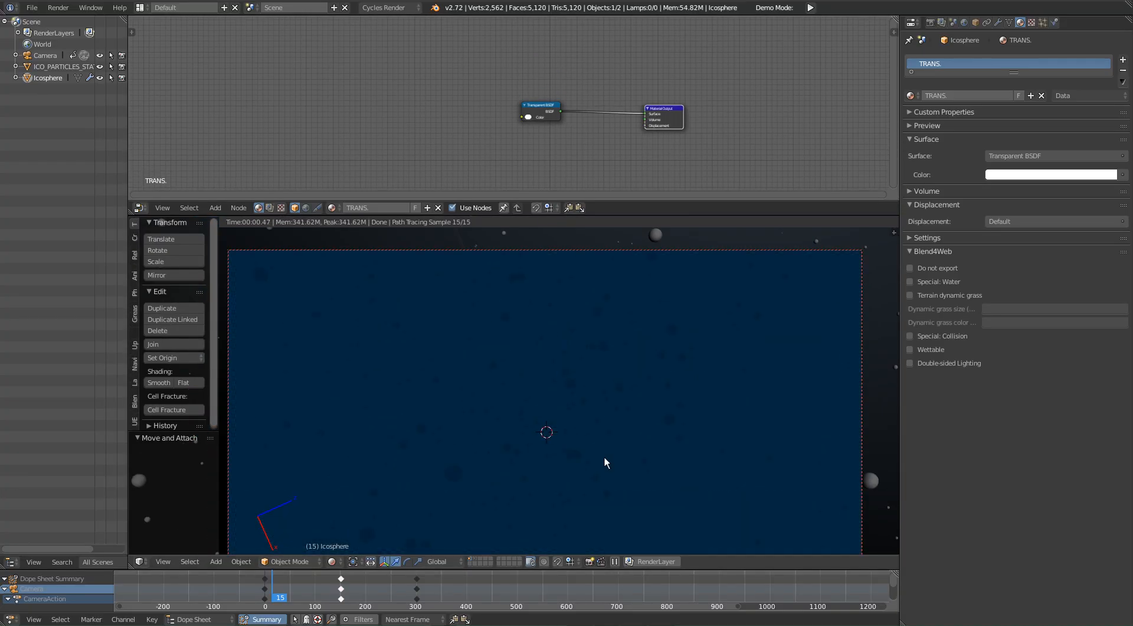
key("shift+z")
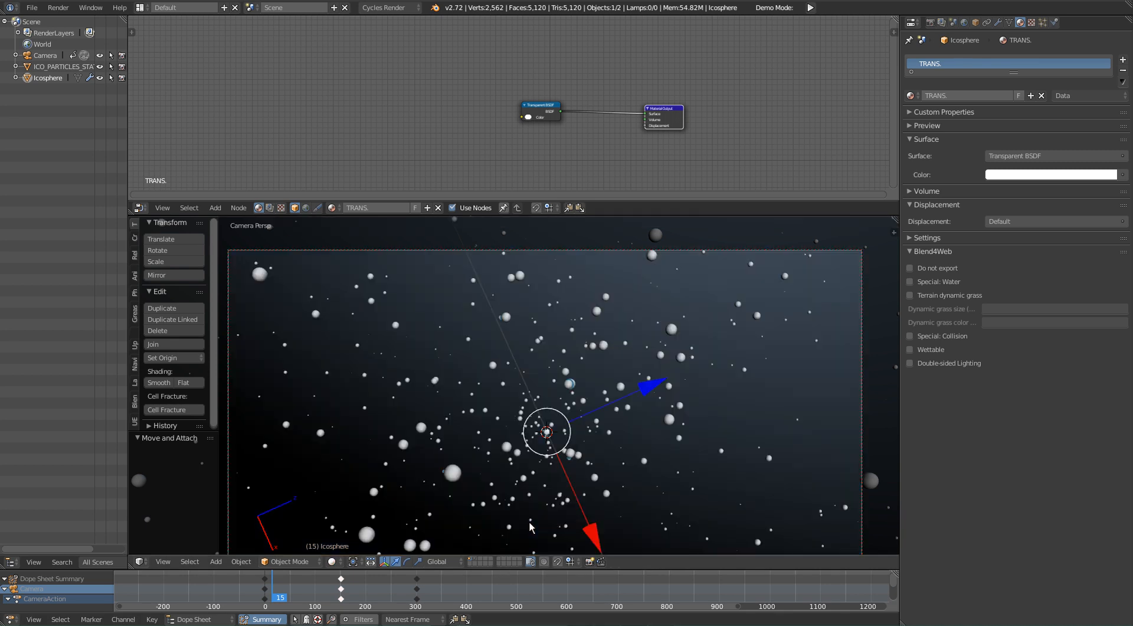
Step: Select ICO_PARTICLES_STATIC on its own layer, and return to the camera layer in camera view
left_click(475, 560)
key("a")
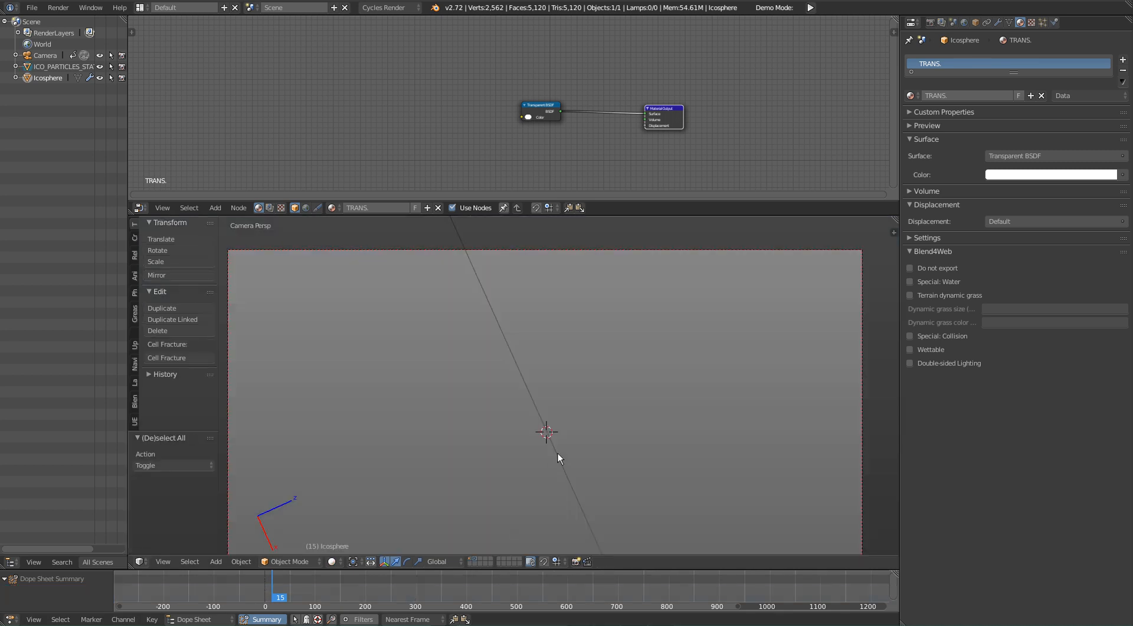
key("Right")
key("KP_0")
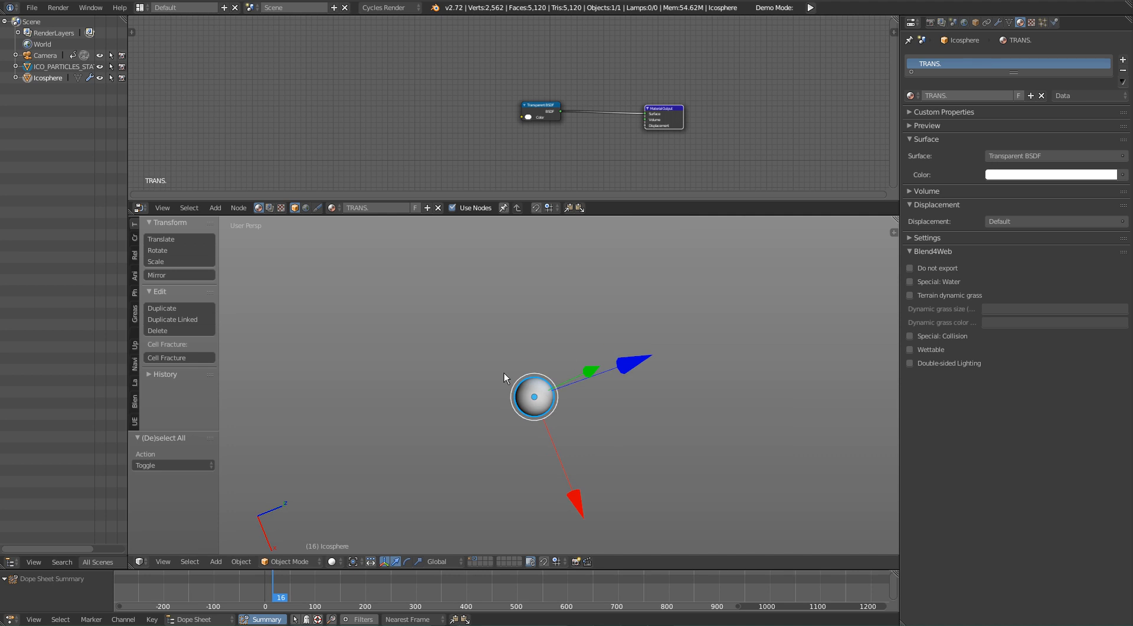
right_click(531, 396)
middle_click_drag(579, 356, 608, 348)
key("Right")
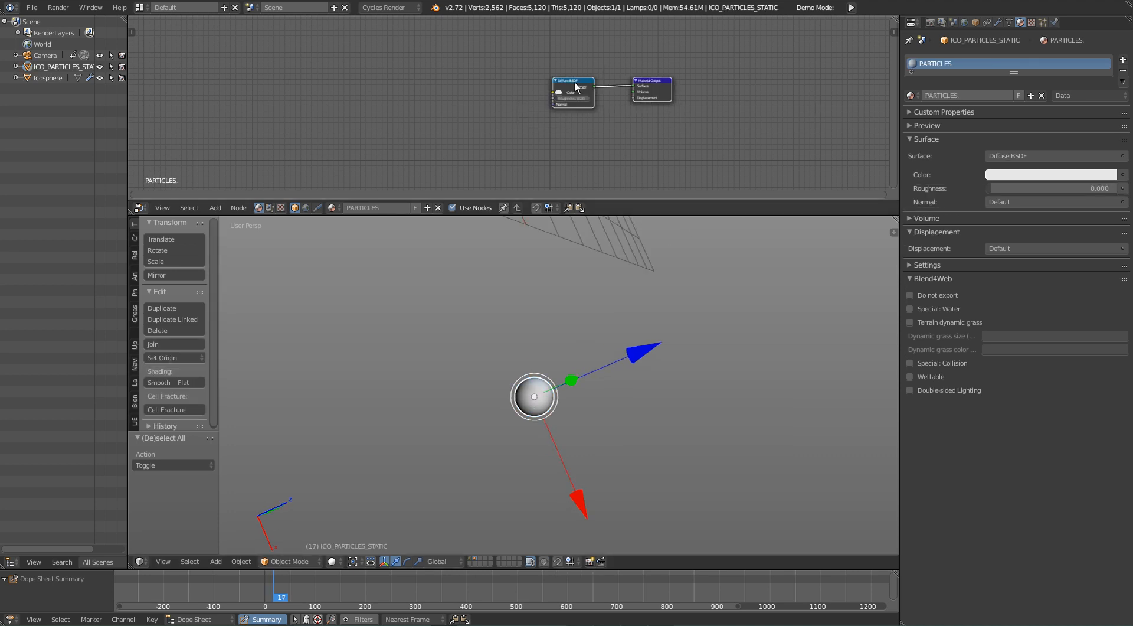
left_click(470, 559)
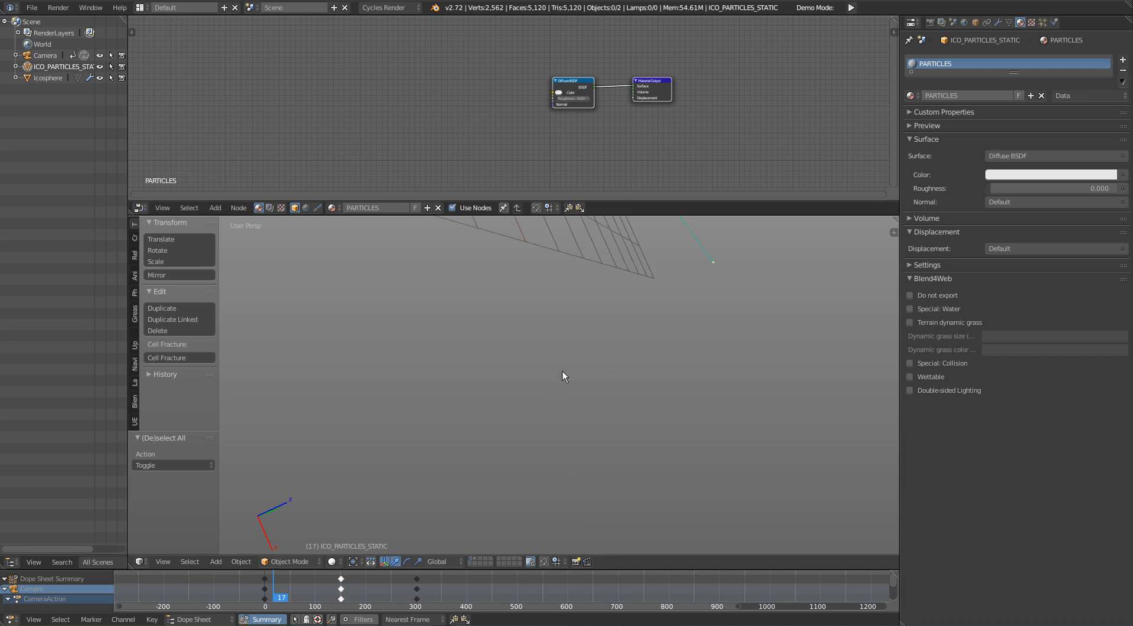
key("KP_0")
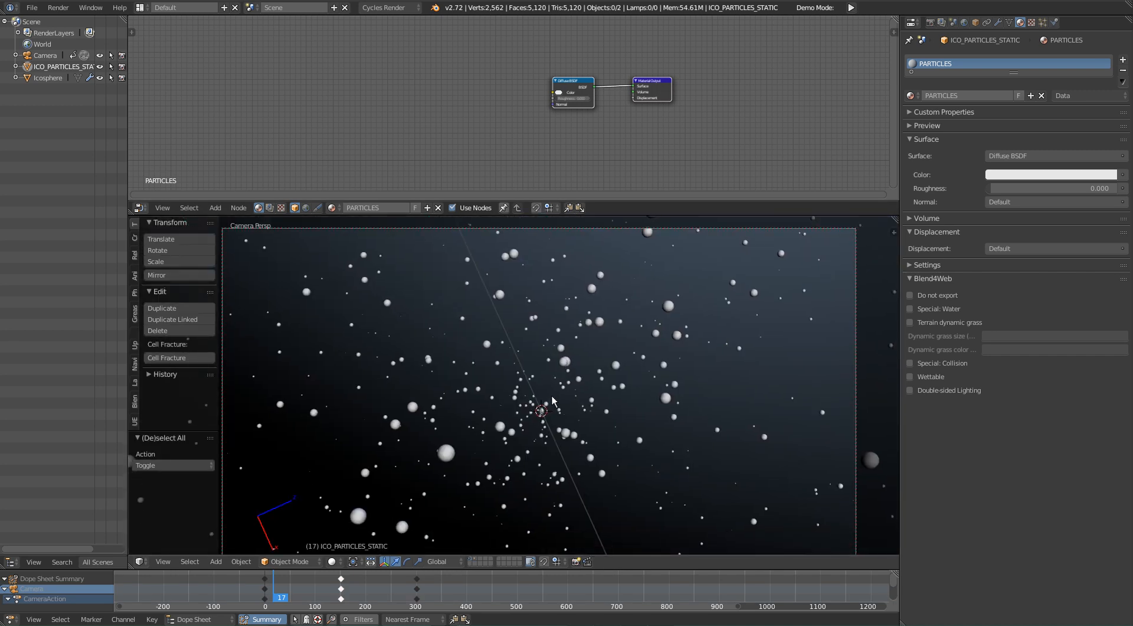
Step: Disconnect the Diffuse BSDF node from the Material Output in the PARTICLES material and delete it
middle_click_drag(498, 108, 500, 133)
scroll(518, 144, "up", 2)
scroll(518, 144, "up", 3)
left_click_drag(727, 112, 777, 145)
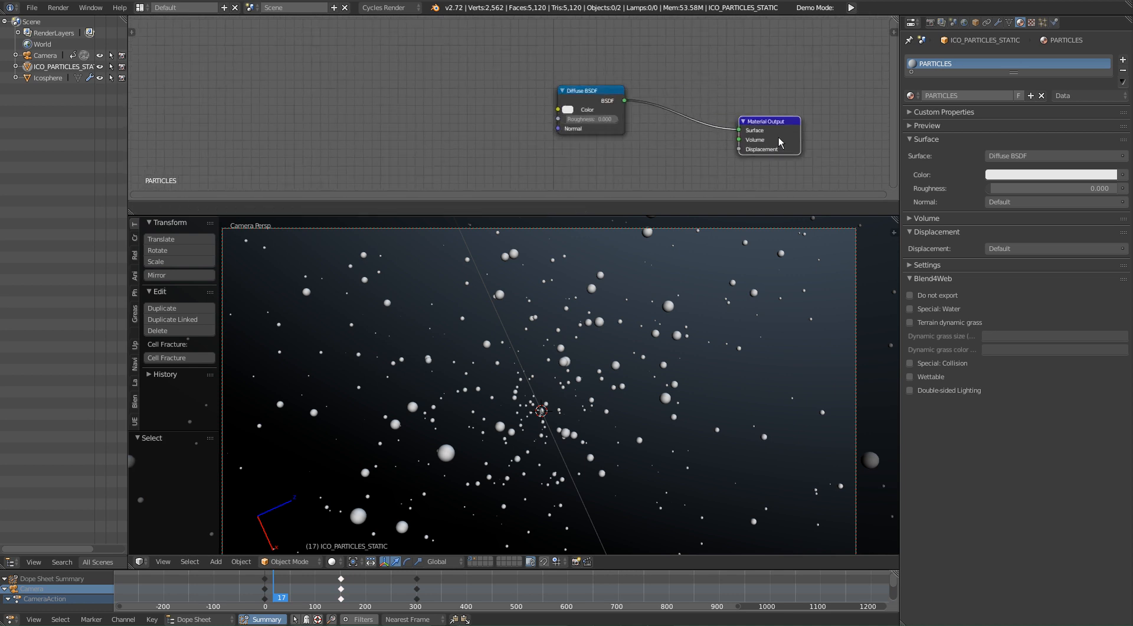
middle_click_drag(603, 107, 656, 86)
left_click_drag(650, 82, 668, 89)
left_click_drag(766, 55, 764, 131, "ctrl")
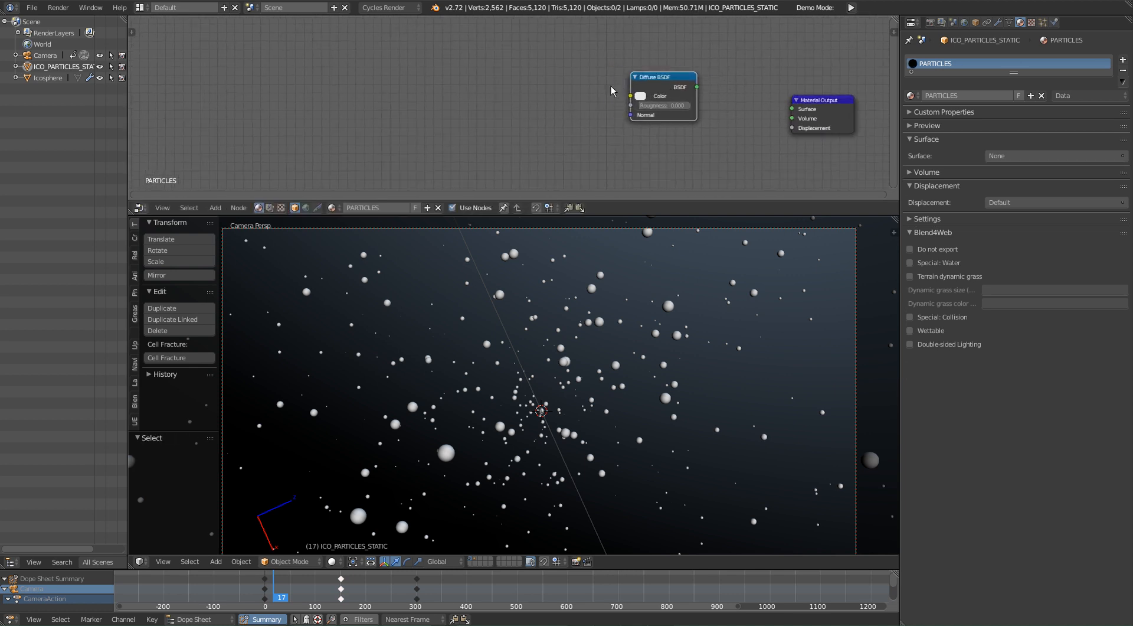
left_click_drag(653, 93, 521, 87)
key("x")
Step: Add an Add Shader node to the PARTICLES material and connect it to the Material Output's Surface input
key("shift+a")
left_click(525, 88)
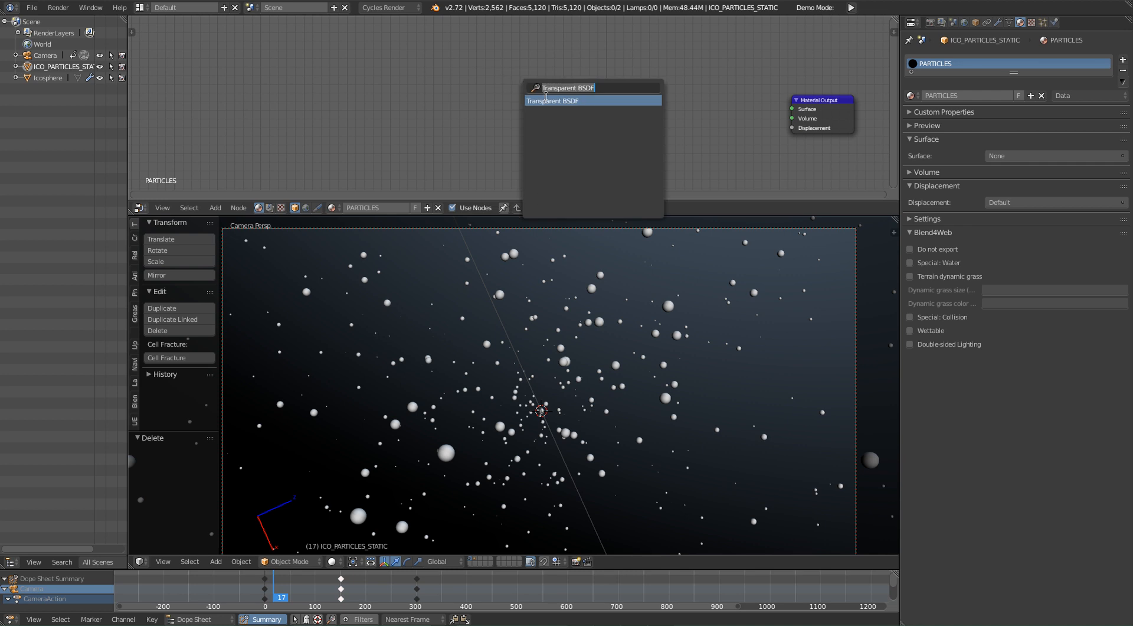
type("ad")
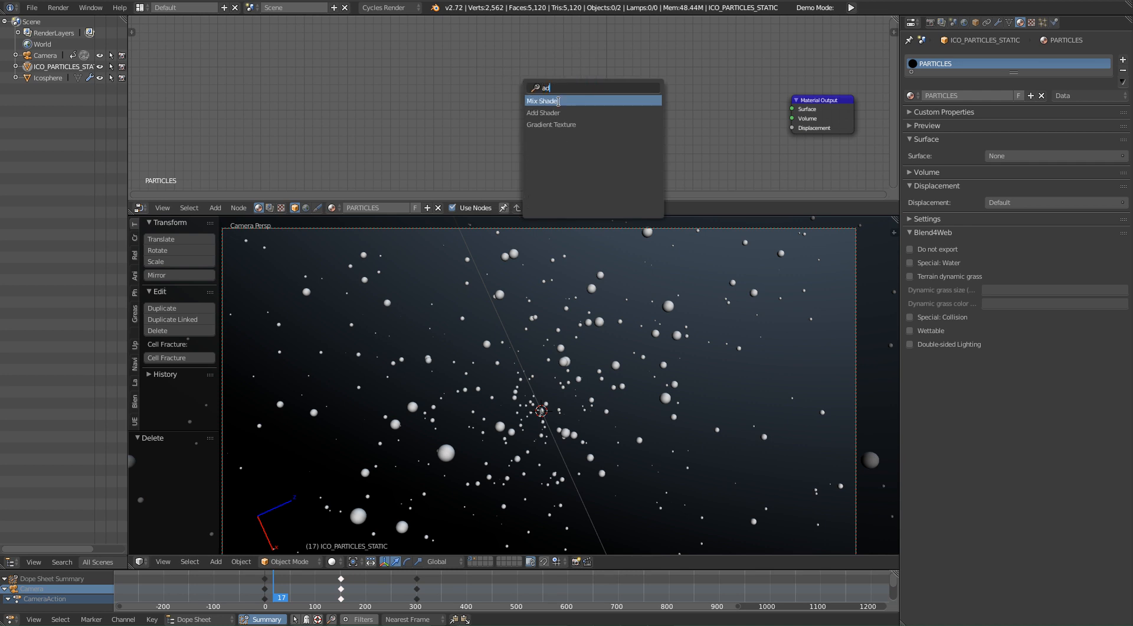
left_click(558, 112)
left_click(691, 111)
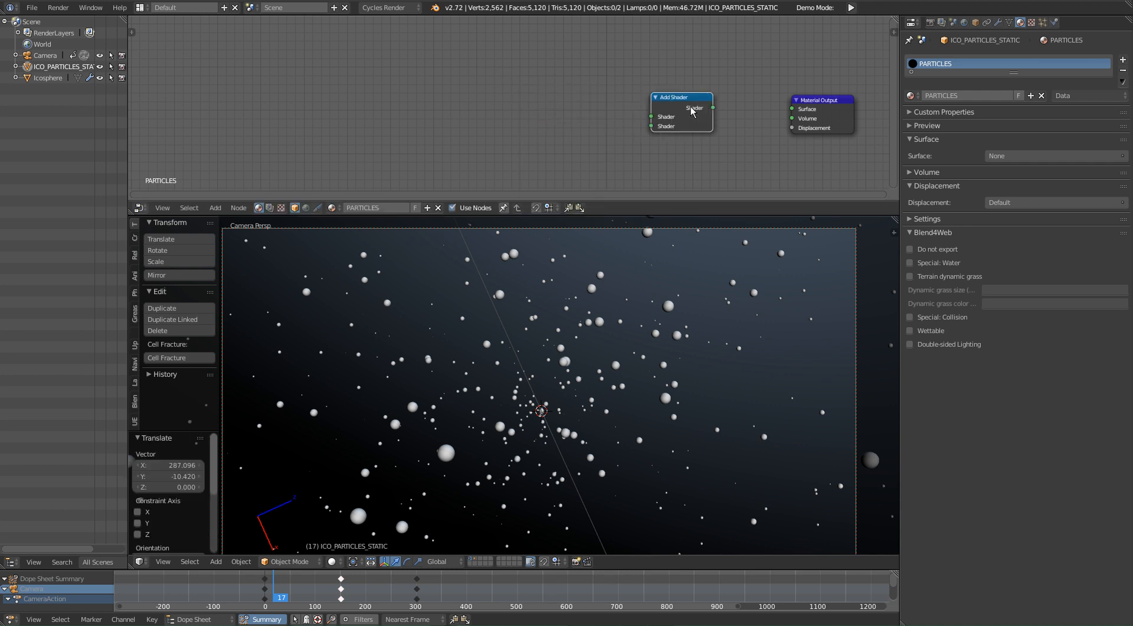
left_click_drag(714, 108, 798, 110)
left_click_drag(831, 114, 805, 108)
middle_click_drag(576, 135, 538, 136)
left_click(643, 118)
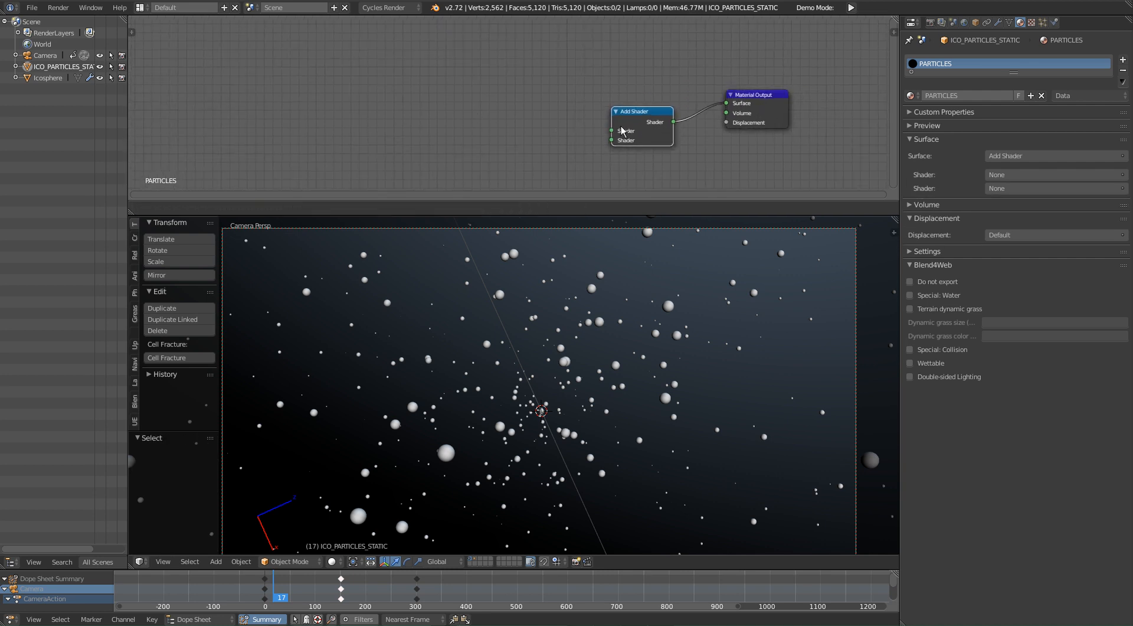
Step: Add an Emission node and connect it to the first Shader input of the Add Shader node
key("shift+a")
left_click(459, 115)
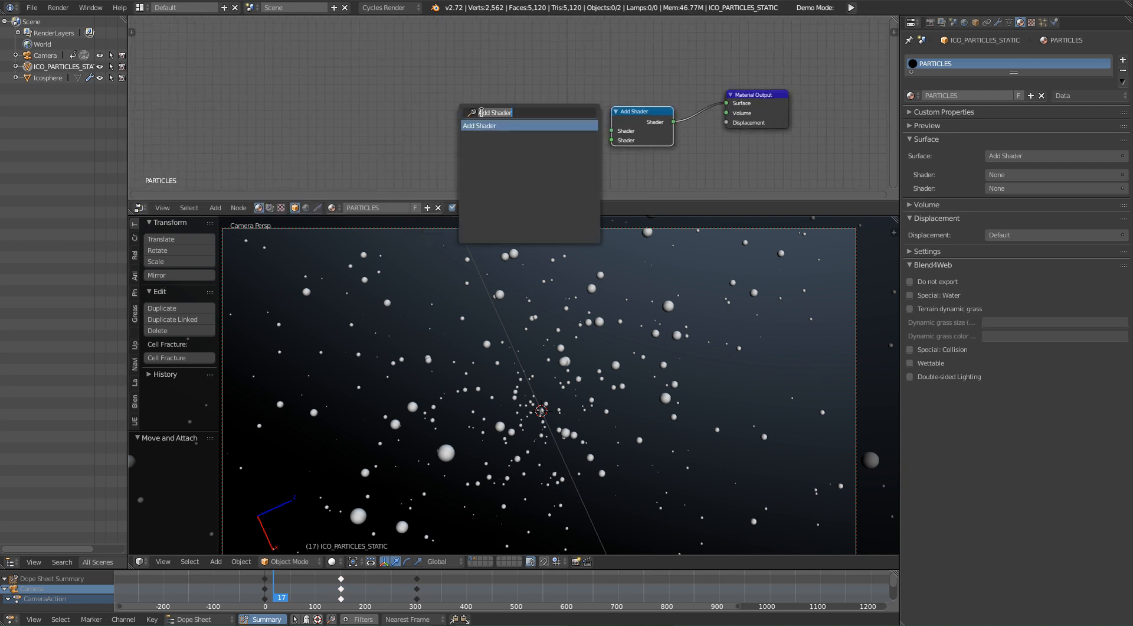
type("emi")
key("Return")
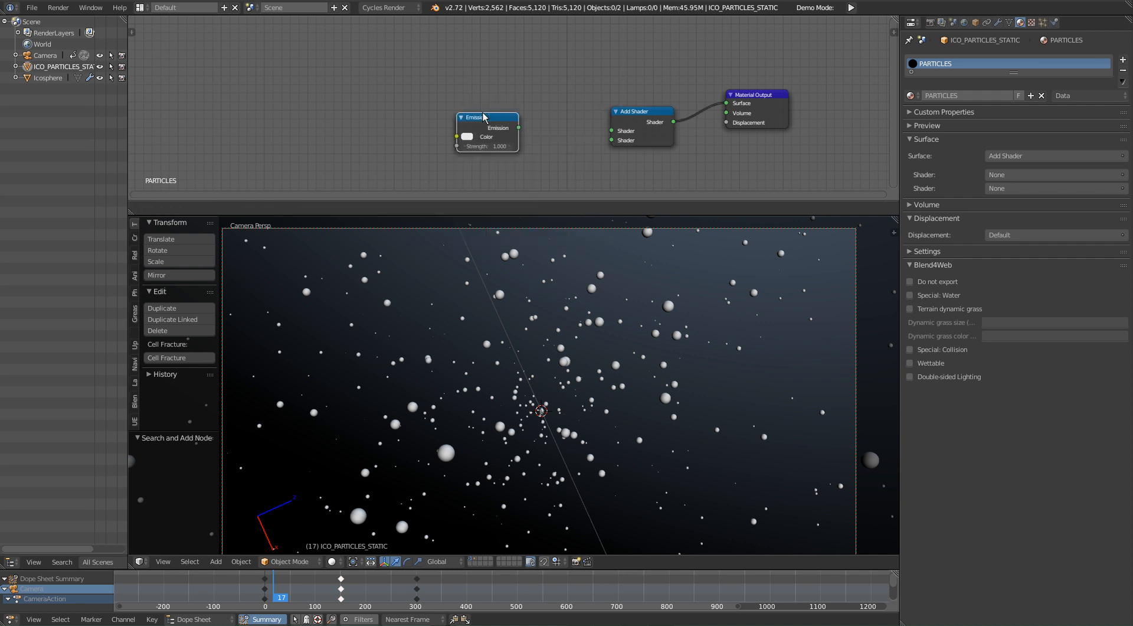
left_click(481, 112)
left_click_drag(518, 128, 617, 137)
left_click_drag(488, 117, 495, 86)
Step: Check the particles in rendered shading with a trial Emission strength of about 24.5, cancelling the trial value
key("shift+z")
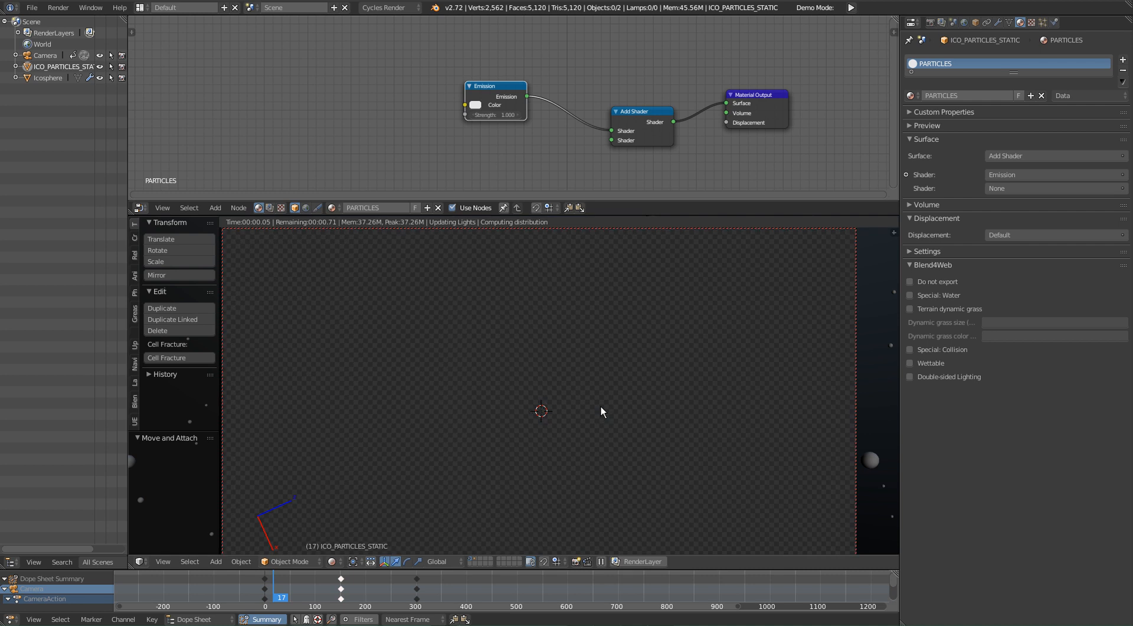
left_click_drag(495, 115, 548, 115)
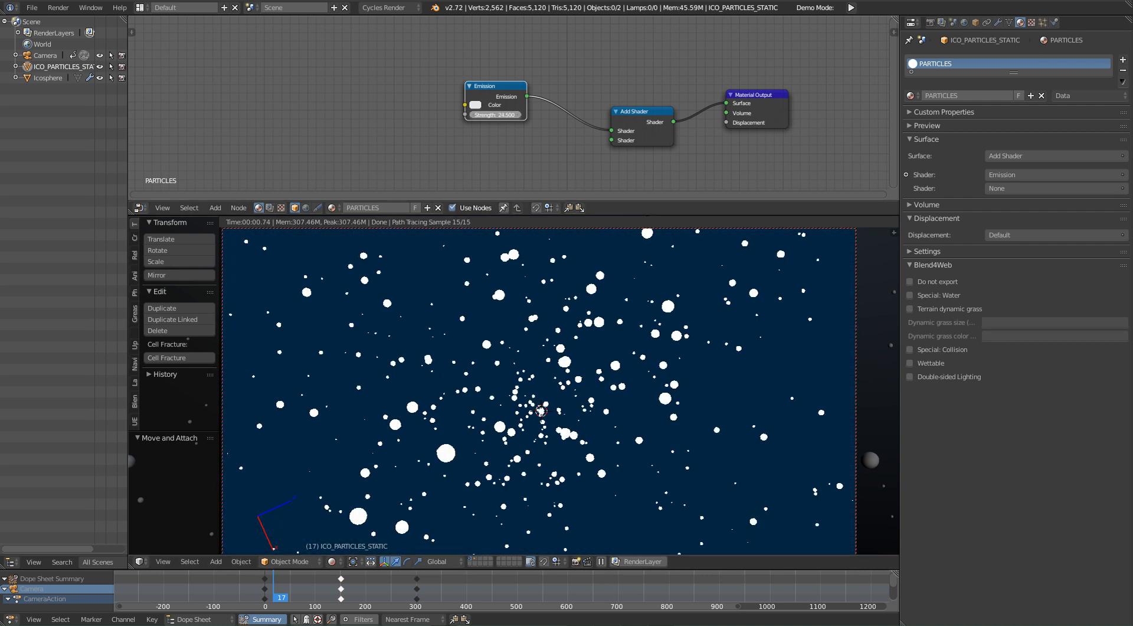
key("Escape")
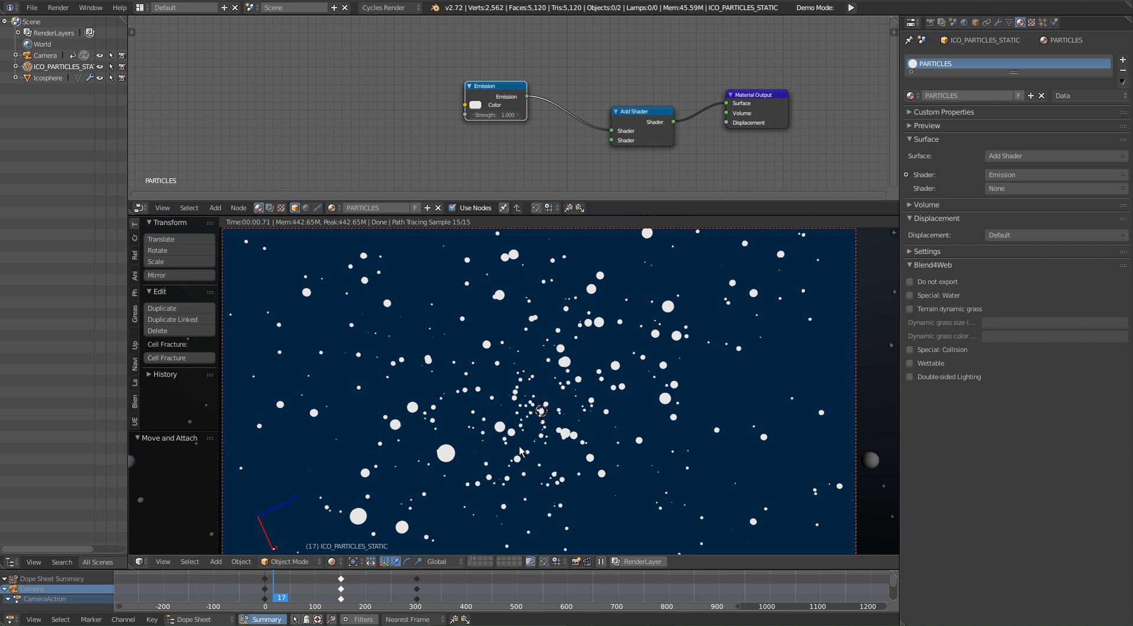
middle_click_drag(485, 363, 511, 358, "shift")
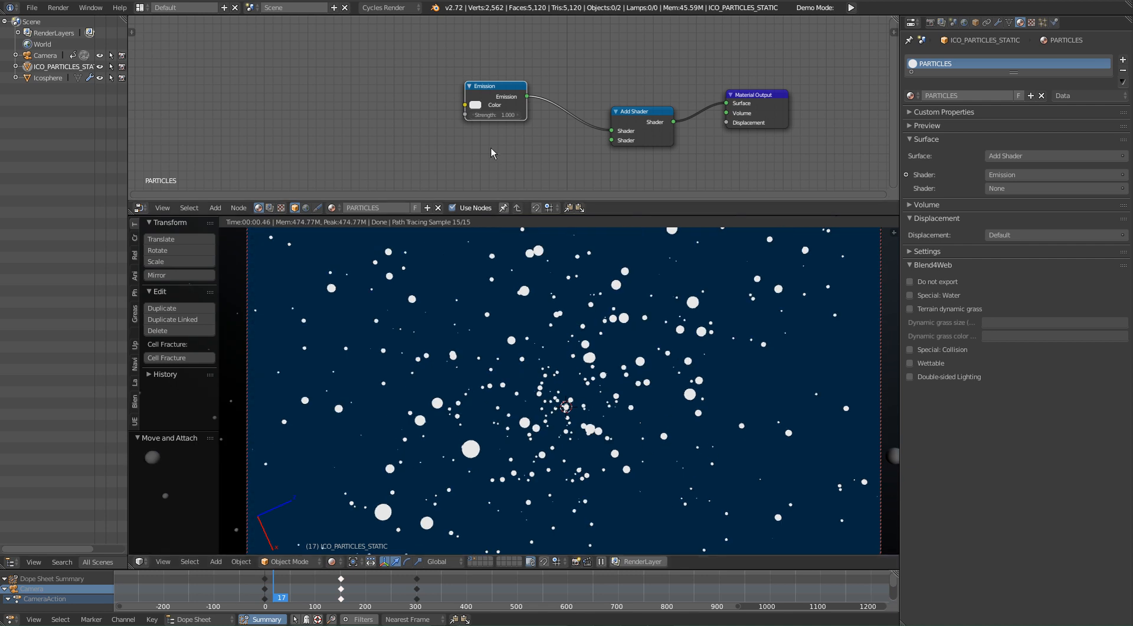
Step: Set the Emission node's strength to 0.5 in the PARTICLES material
left_click_drag(488, 89, 477, 79)
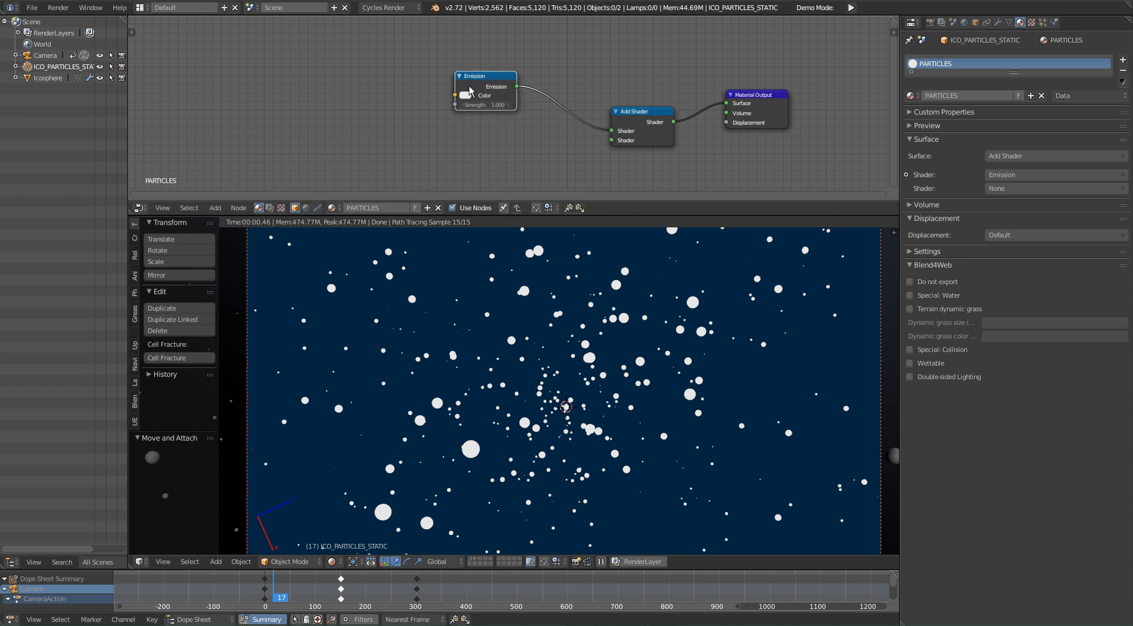
scroll(473, 91, "up", 3)
scroll(472, 116, "up", 1)
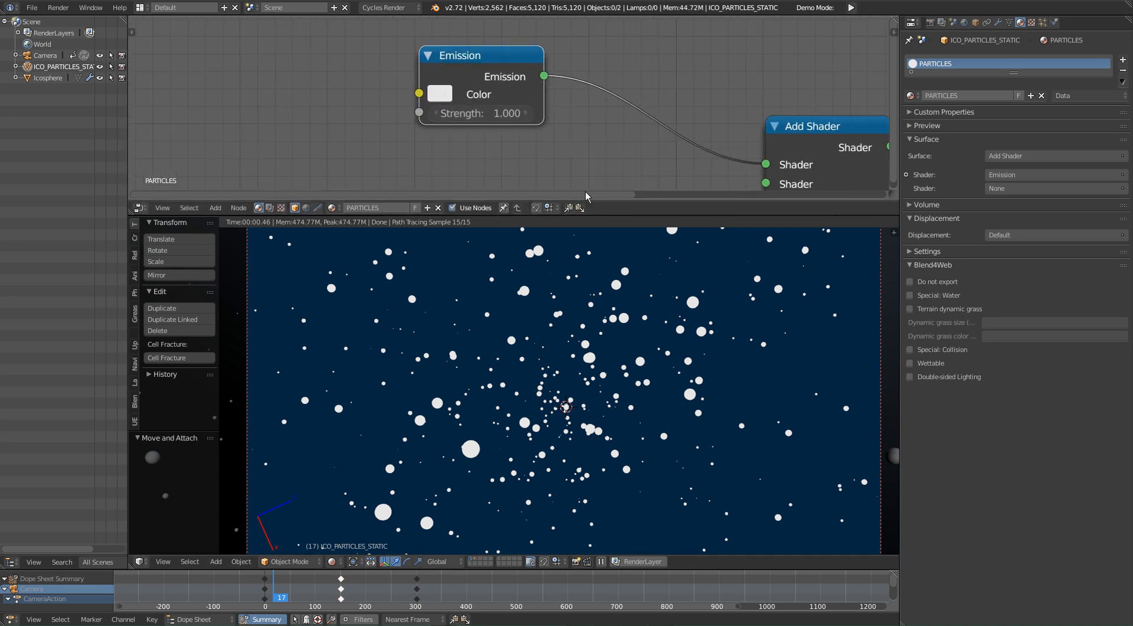
left_click(475, 115)
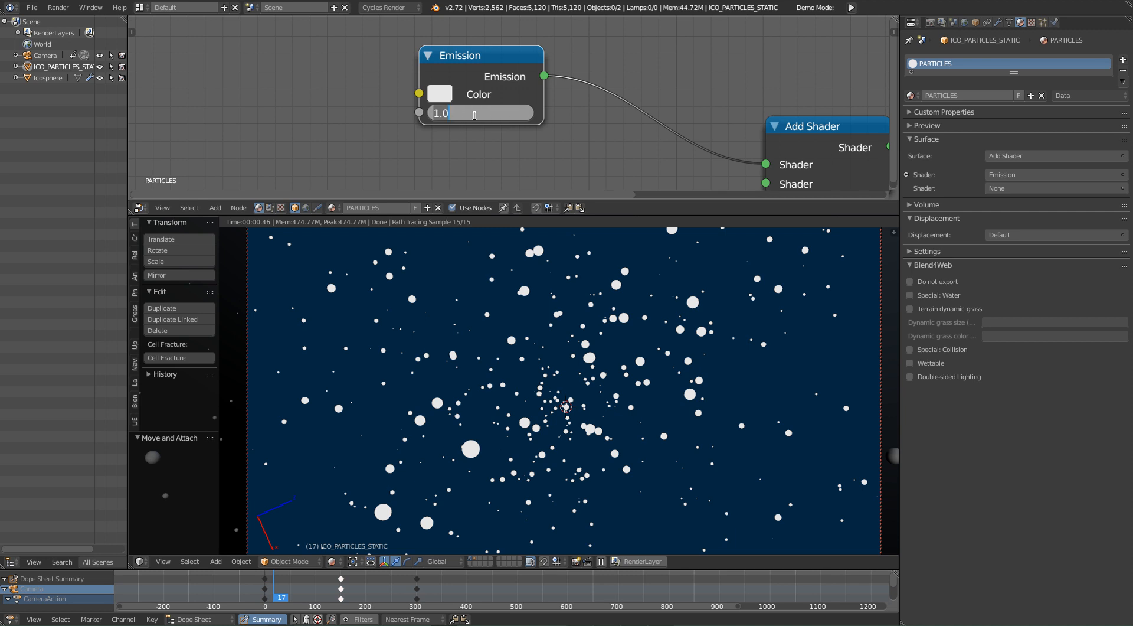
type("0.5")
key("Return")
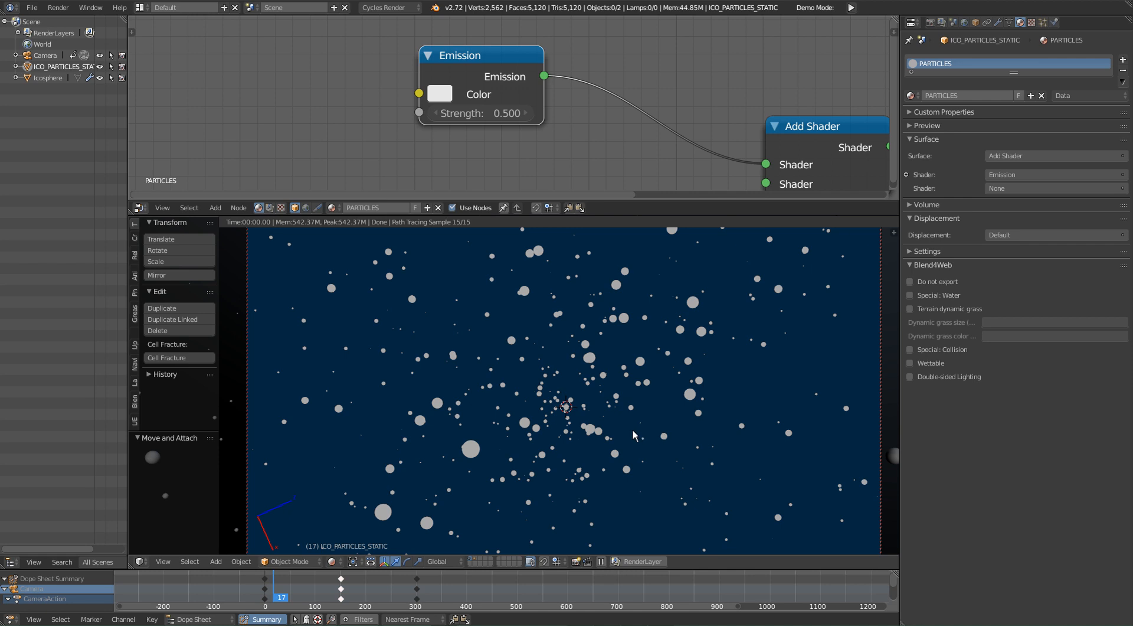
middle_click_drag(631, 373, 628, 382, "shift")
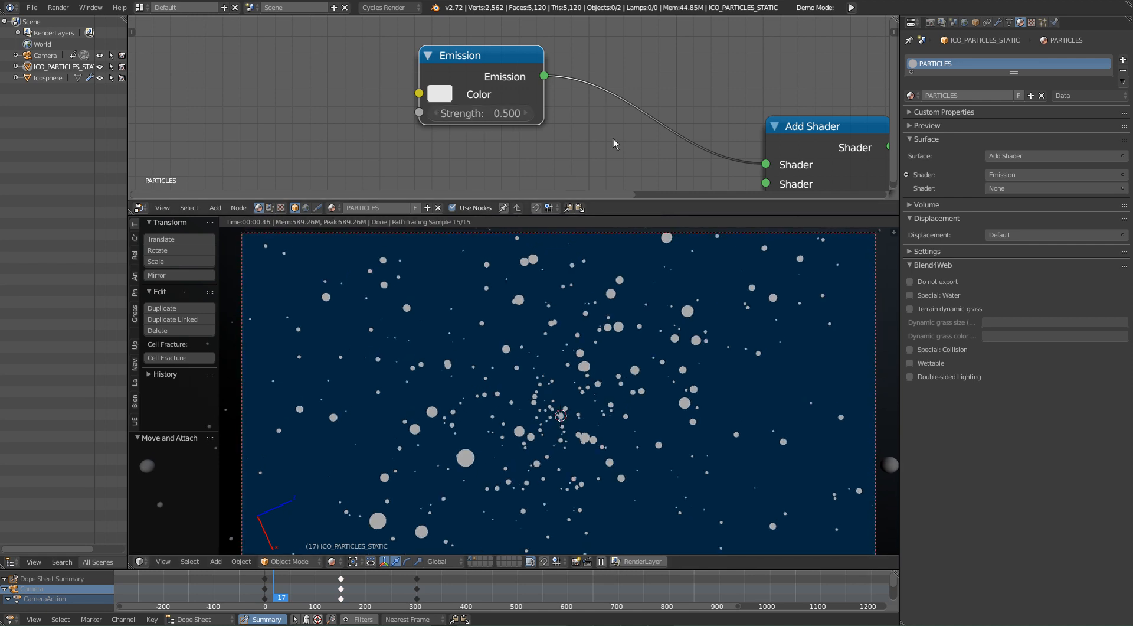
middle_click_drag(688, 342, 686, 337, "shift")
middle_click_drag(671, 193, 636, 86)
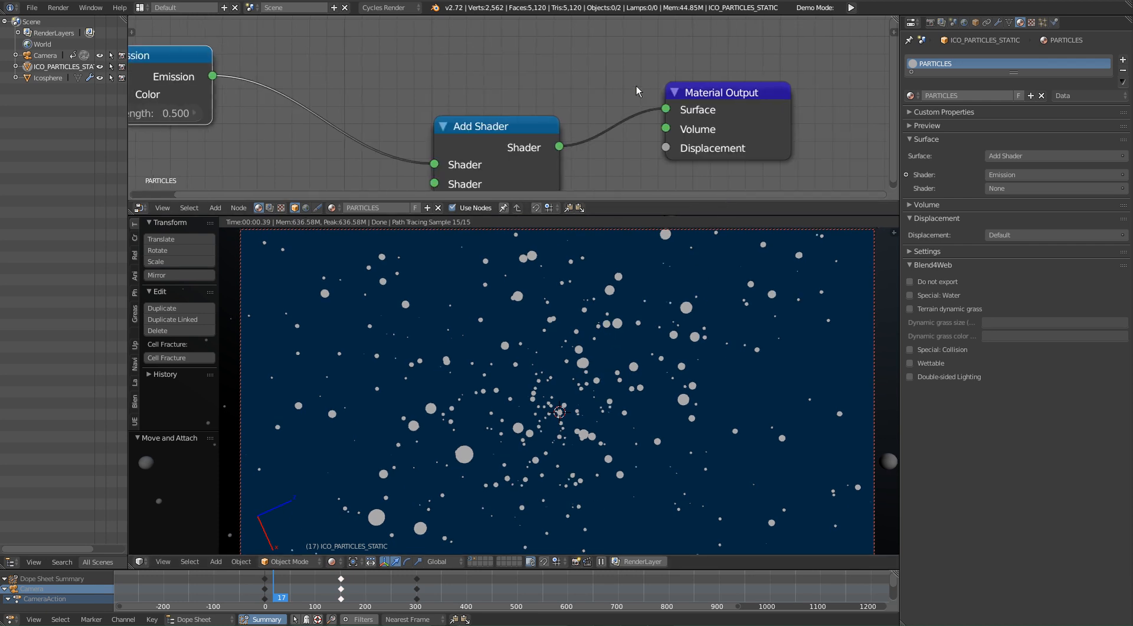
scroll(571, 106, "down", 3)
middle_click_drag(554, 116, 690, 53)
key("shift+a")
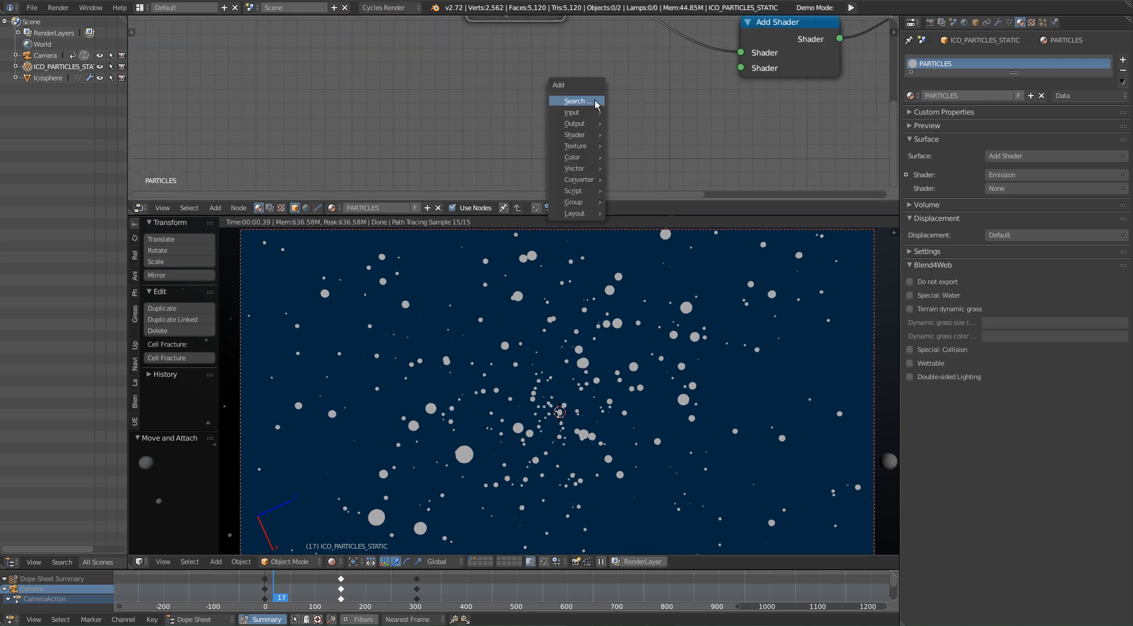
left_click(594, 101)
type("tran")
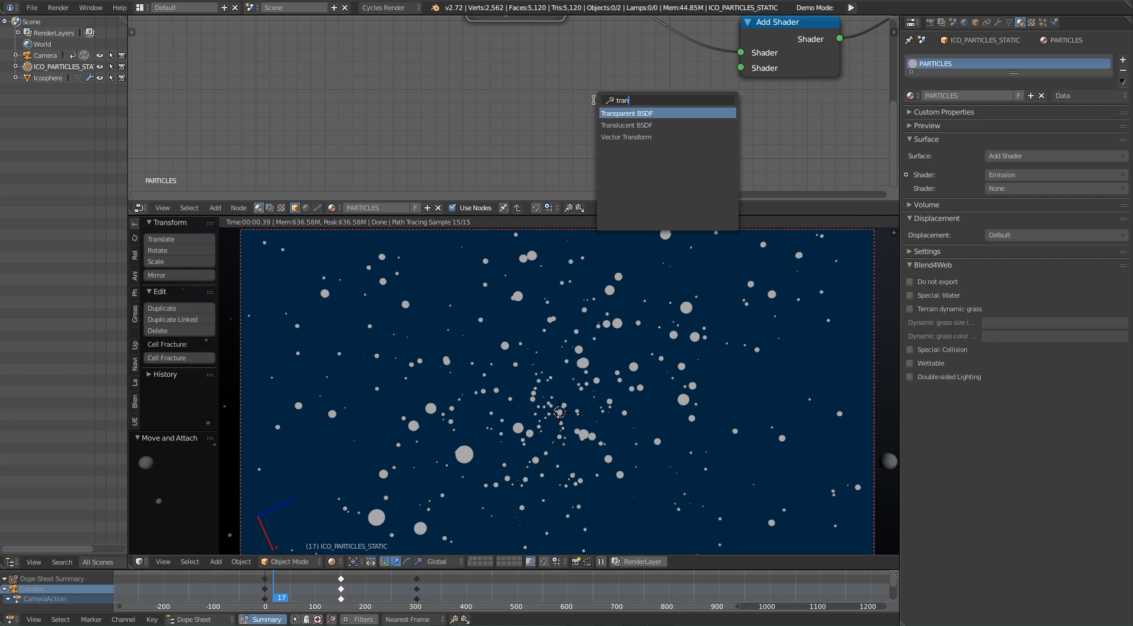
key("Down")
key("Return")
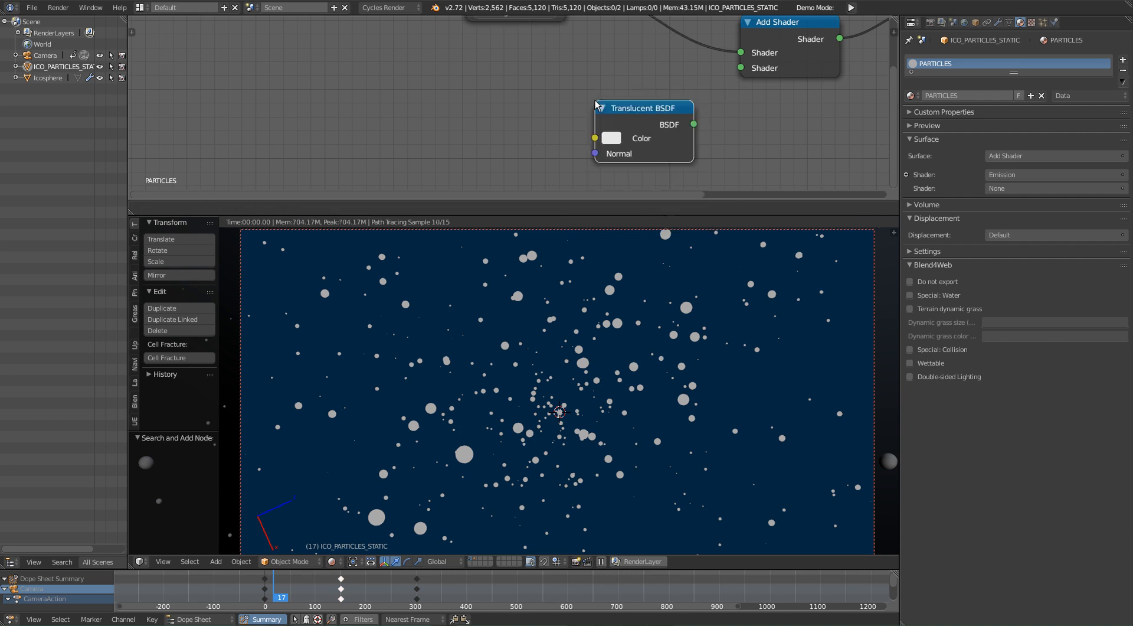
left_click(497, 65)
middle_click_drag(569, 72, 535, 110)
left_click(523, 122)
key("x")
Step: Add a Transparent BSDF node to the PARTICLES material and connect it to the second Shader input of the Add Shader node
key("shift+a")
left_click(509, 123)
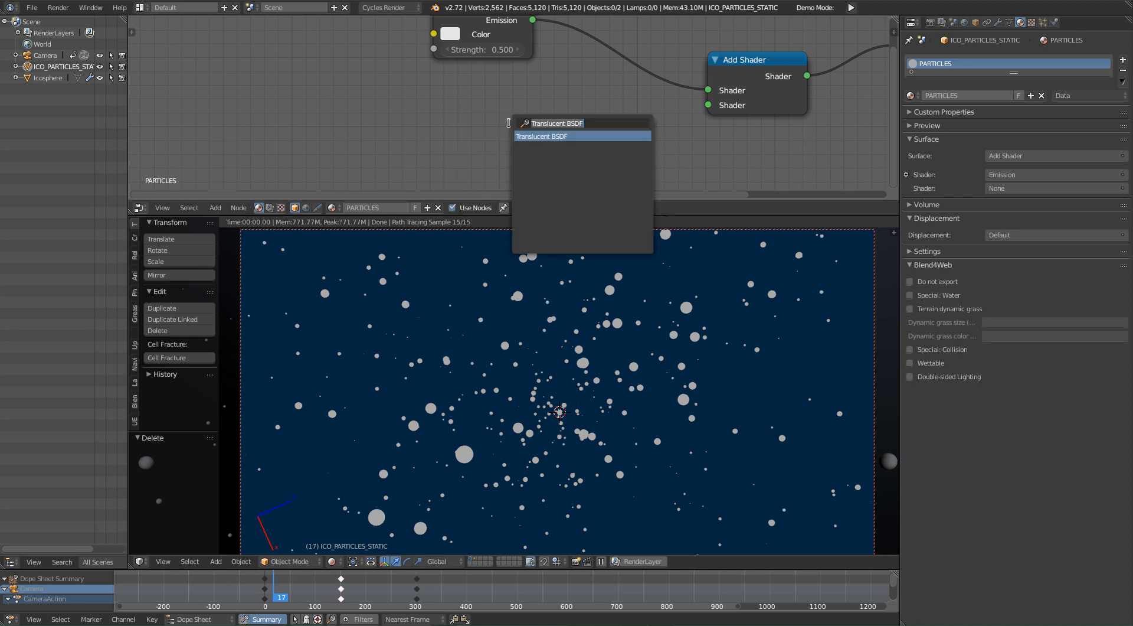
type("trans")
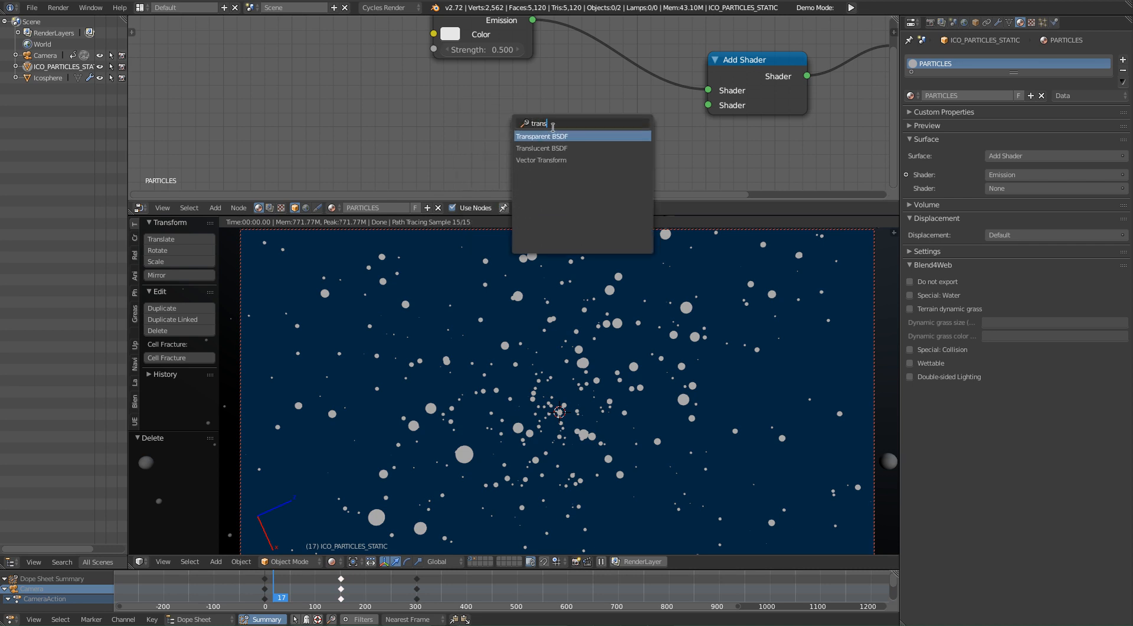
left_click(559, 139)
left_click(528, 131)
left_click_drag(571, 137, 709, 106)
left_click_drag(511, 132, 516, 150)
middle_click_drag(519, 146, 538, 130)
left_click(505, 132)
mouse_move(615, 146)
left_mouse_down()
mouse_move(615, 245)
mouse_move(615, 147)
left_mouse_up()
middle_click_drag(428, 128, 435, 171)
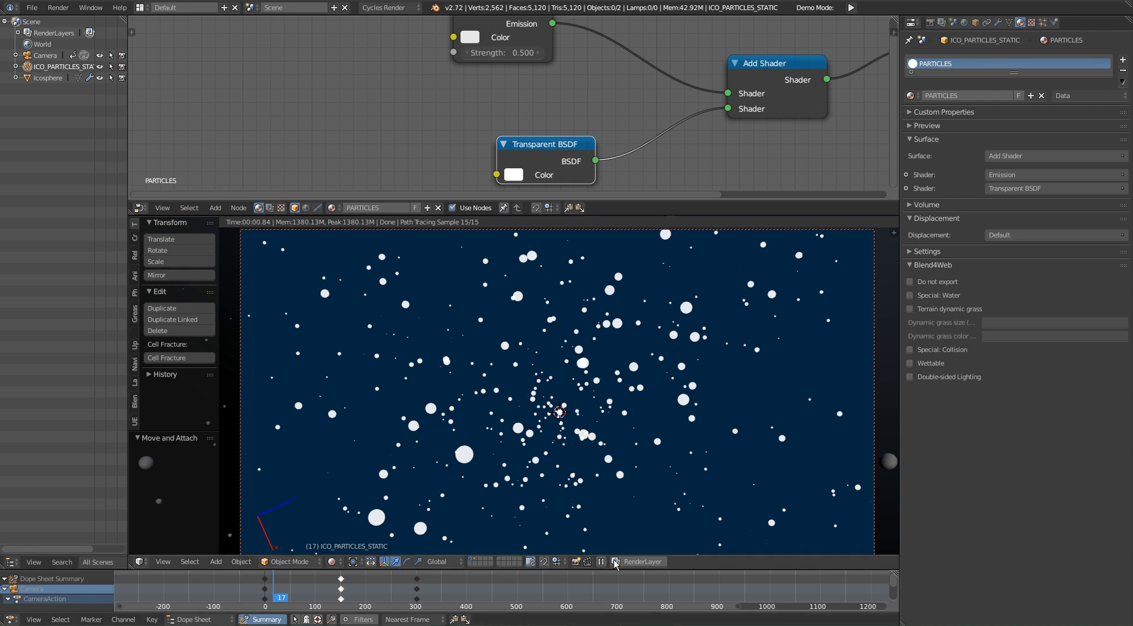
Step: Examine the transparency of the overlapping particles up close in the rendered camera view
mouse_move(564, 402)
middle_mouse_down("shift")
mouse_move(575, 469)
mouse_move(563, 419)
middle_mouse_up("shift")
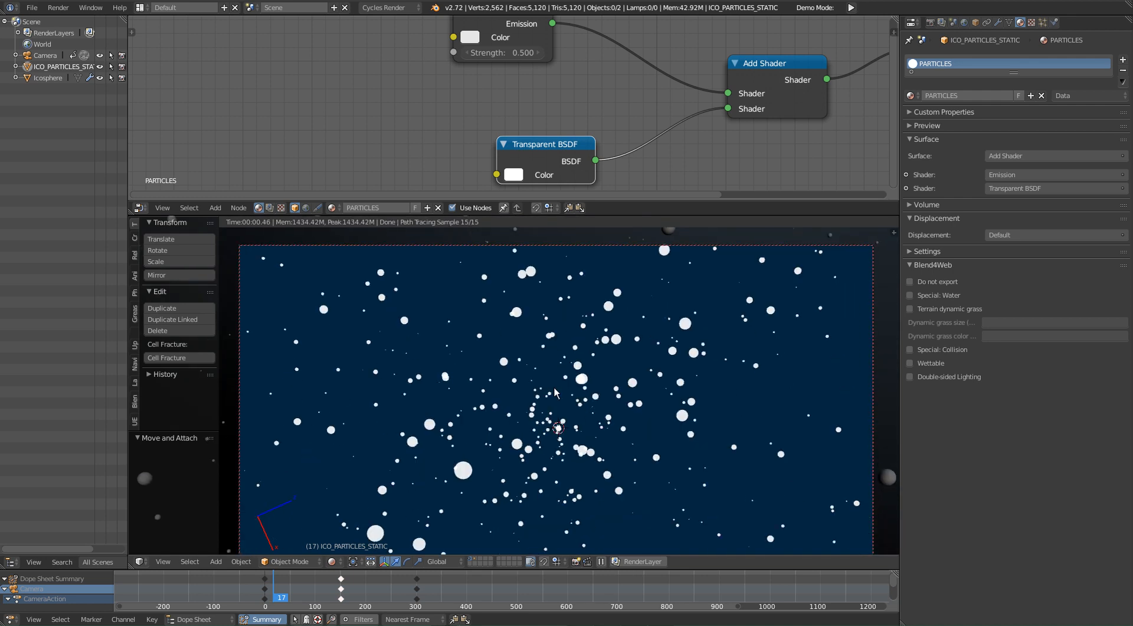
scroll(621, 473, "up", 5)
middle_click_drag(627, 489, 539, 344, "shift")
scroll(569, 417, "up", 5)
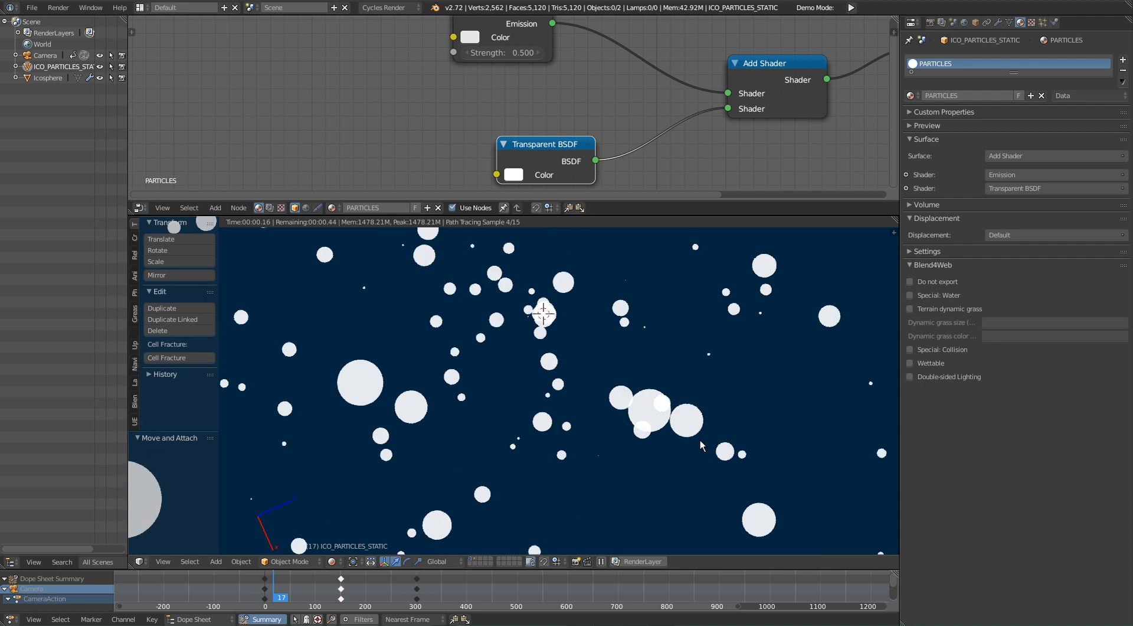
middle_click_drag(705, 443, 603, 394, "shift")
scroll(604, 395, "up", 2)
scroll(603, 394, "up", 3)
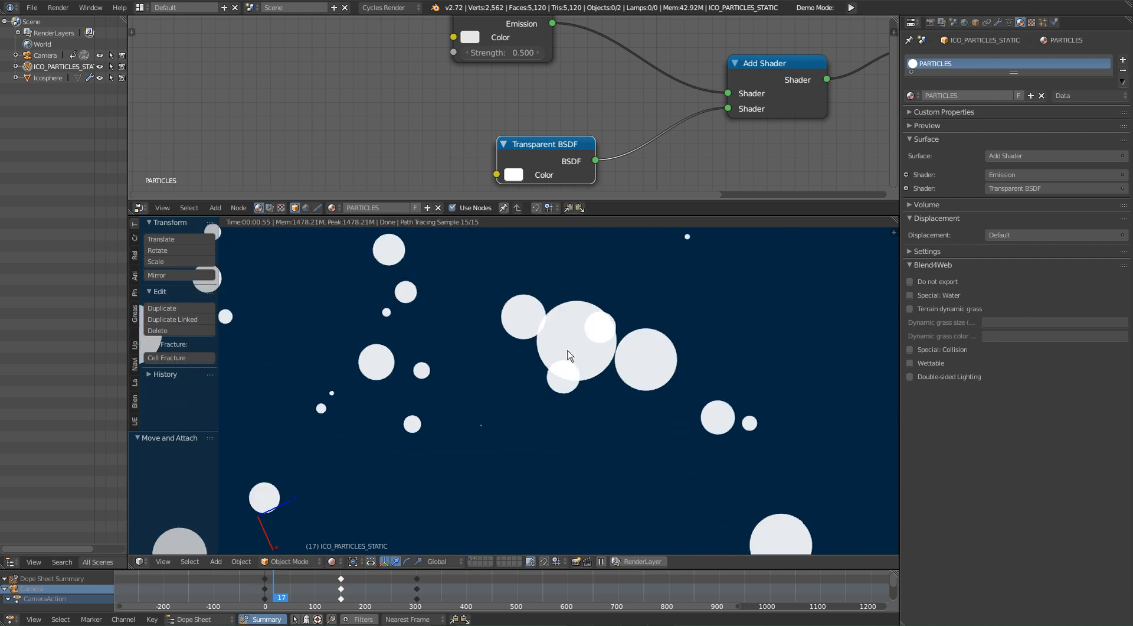
middle_click_drag(468, 346, 470, 372, "shift")
scroll(470, 372, "down", 3)
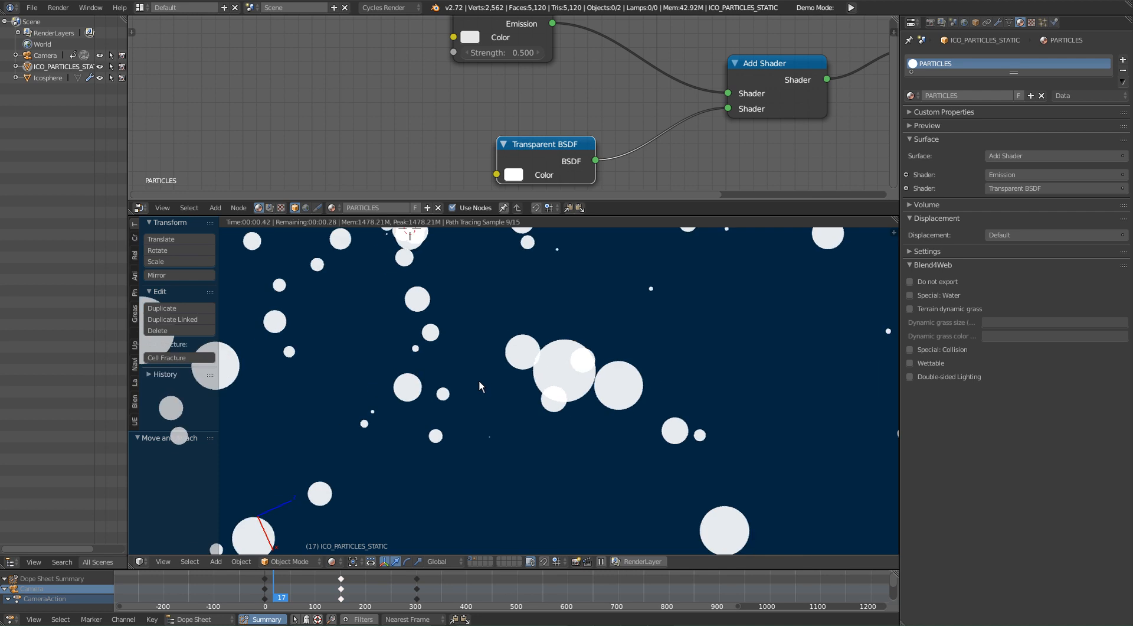
scroll(479, 381, "down", 2)
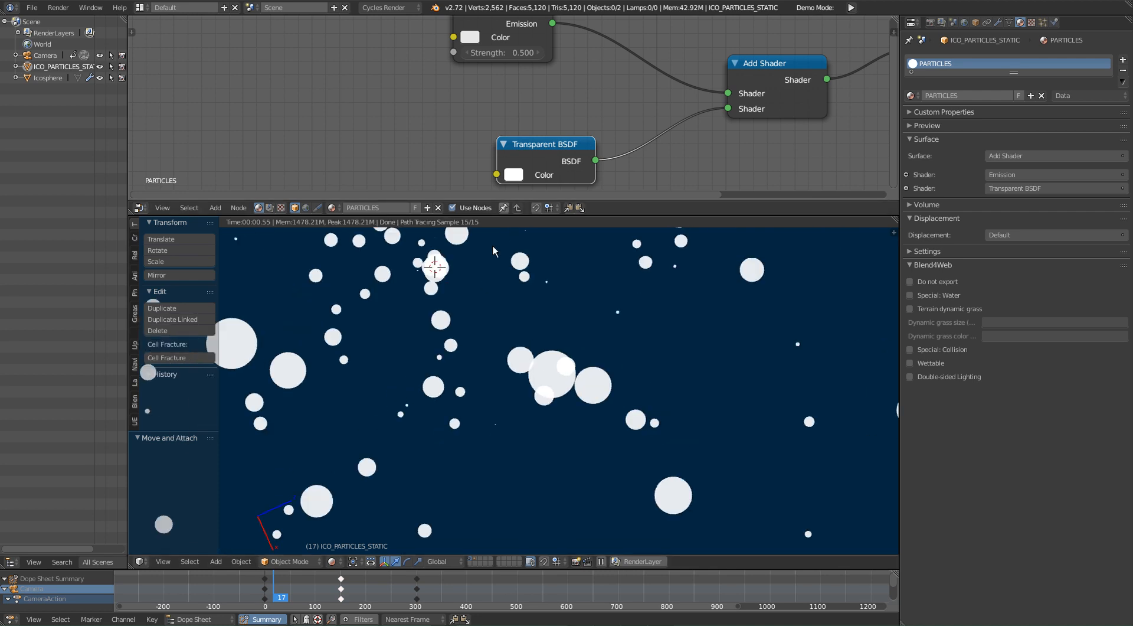
Step: Set the Emission node's strength to 0.25 in the PARTICLES material
left_click(504, 60)
left_click(507, 53)
type("0.25")
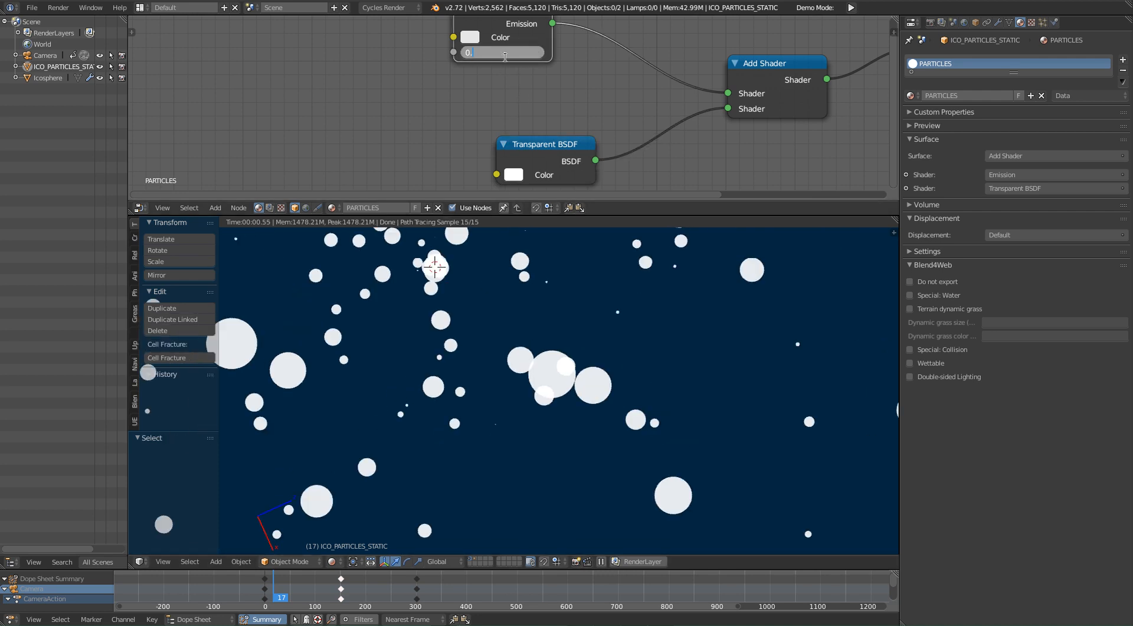
key("Return")
Step: Compare the overlapping particles in rendered and solid shading
scroll(518, 402, "down", 4)
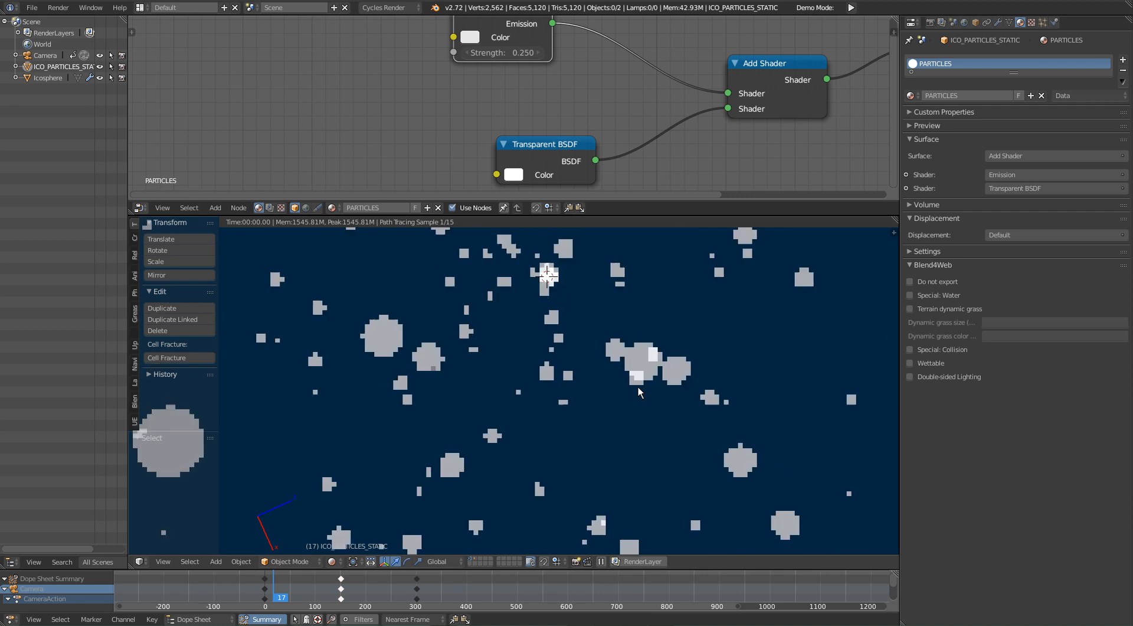
scroll(616, 386, "down", 2)
middle_click_drag(693, 437, 547, 419, "shift")
scroll(774, 497, "up", 6)
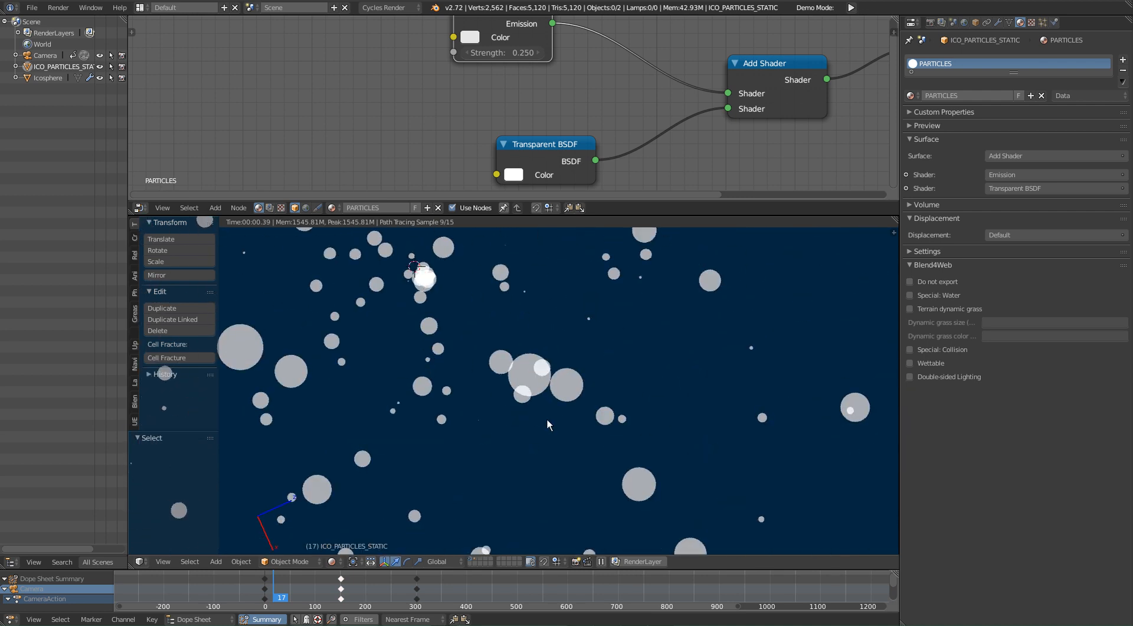
scroll(547, 419, "up", 3)
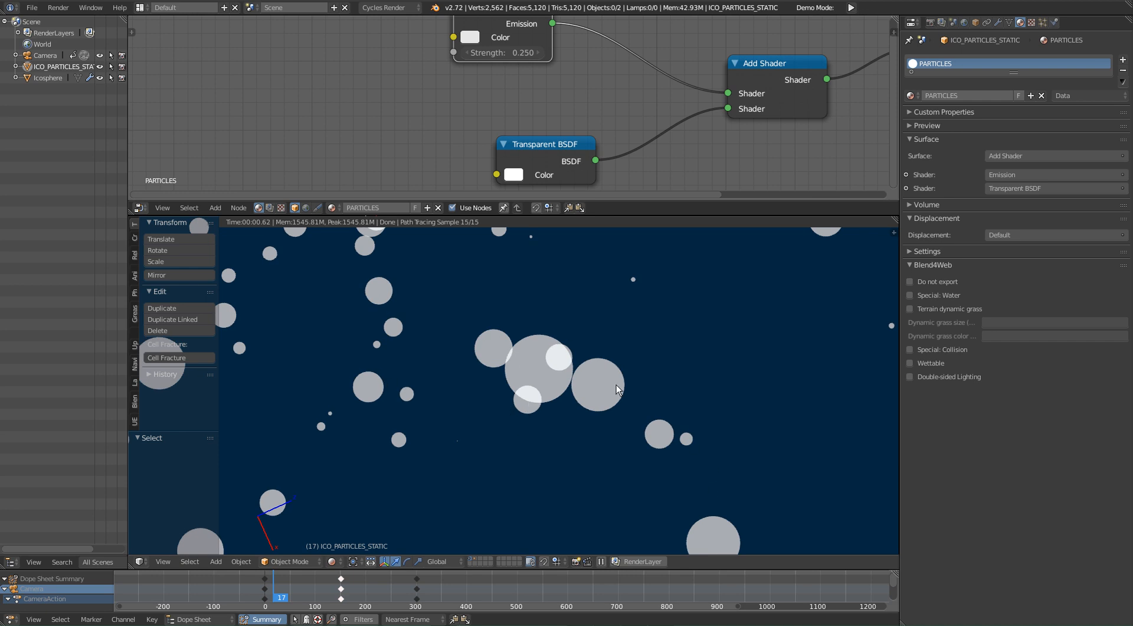
key("shift+z")
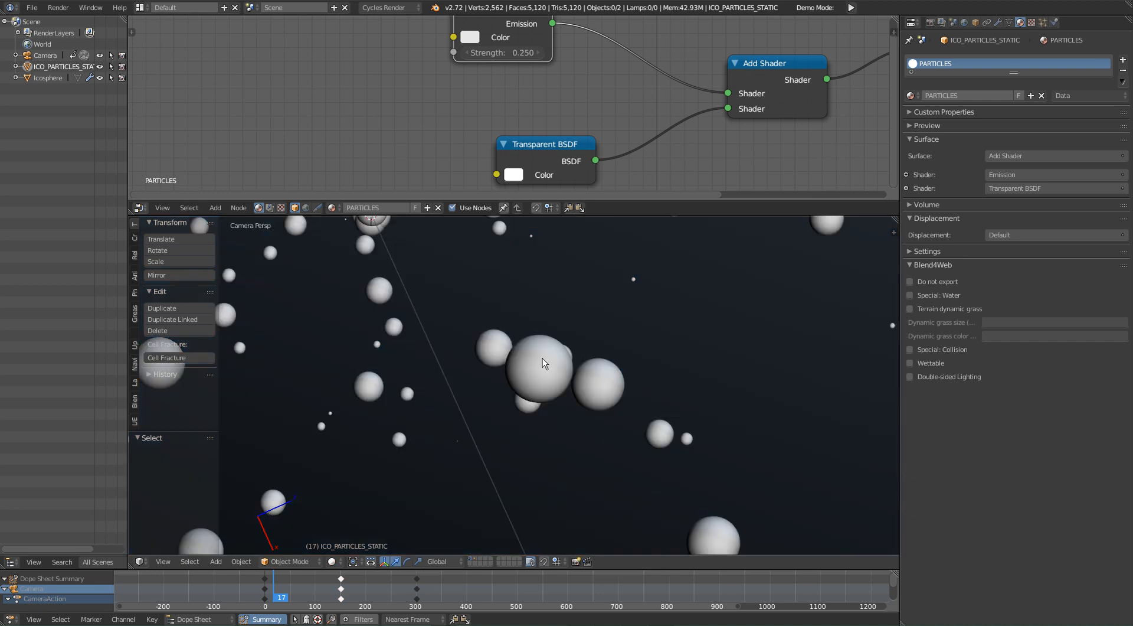
key("shift+z")
mouse_move(557, 163)
left_mouse_down()
mouse_move(624, 135)
mouse_move(567, 137)
left_mouse_up()
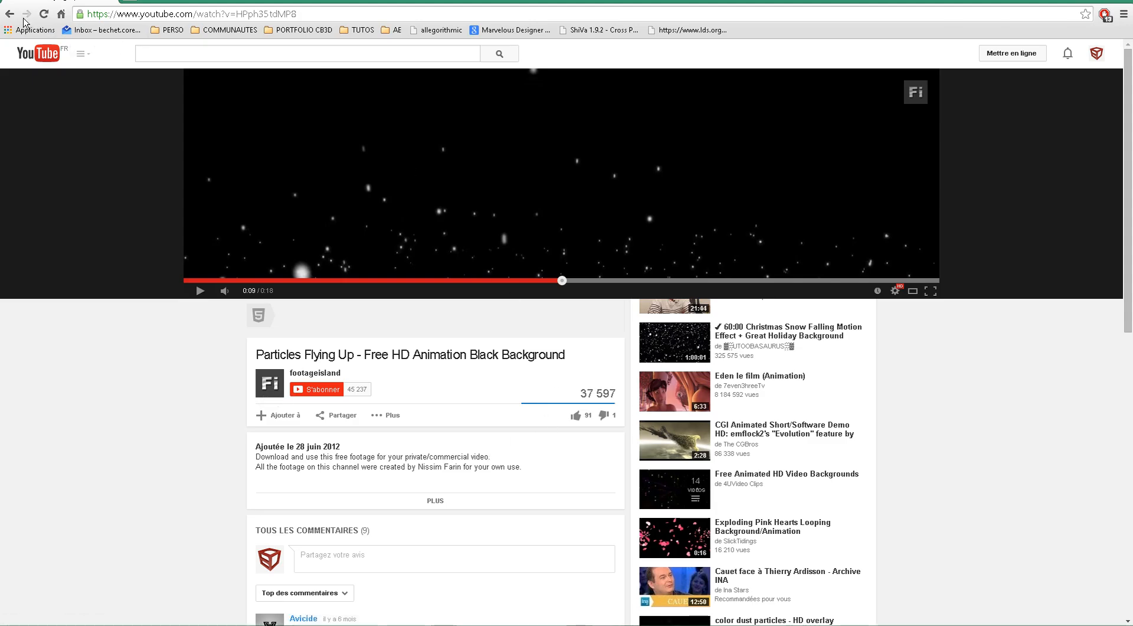
Step: Switch to the browser and open the defocused blue particles reference from the Google Images results for "Background particles"
left_click(10, 14)
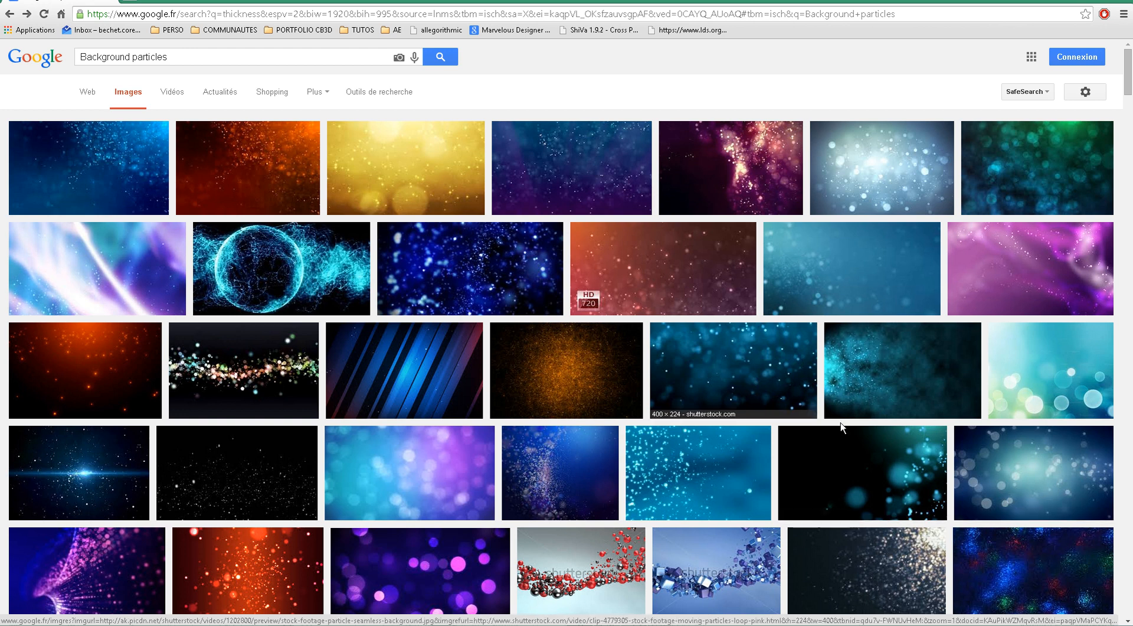
left_click(981, 485)
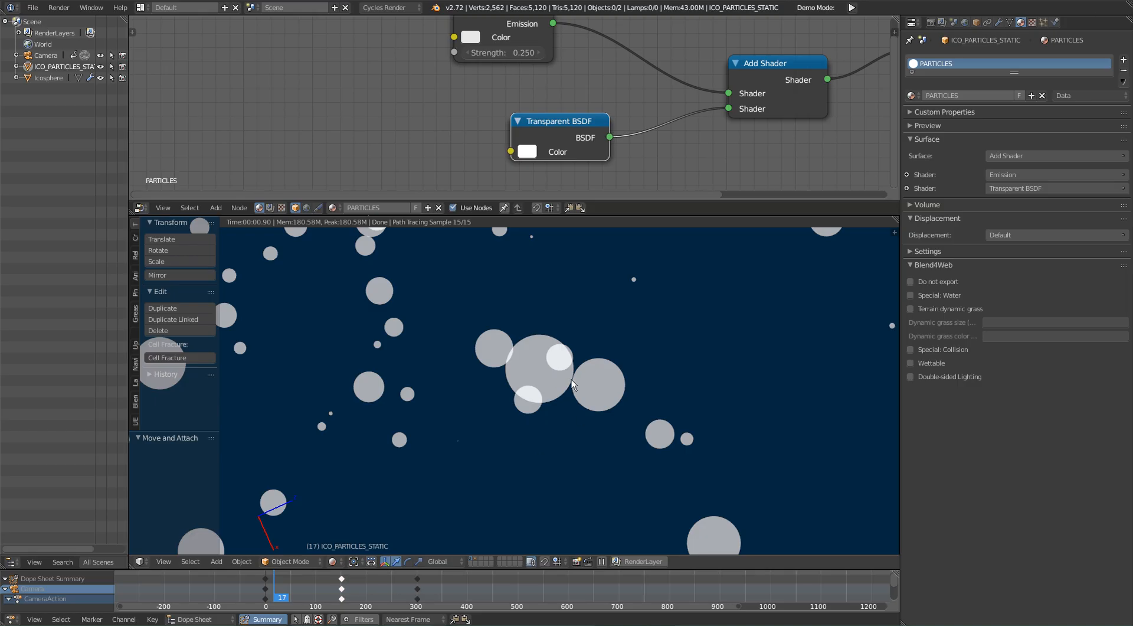
Step: Switch back to Blender, set the Emission node's strength to 0.5 and check the overlapping particles in the rendered view
scroll(608, 379, "down", 4)
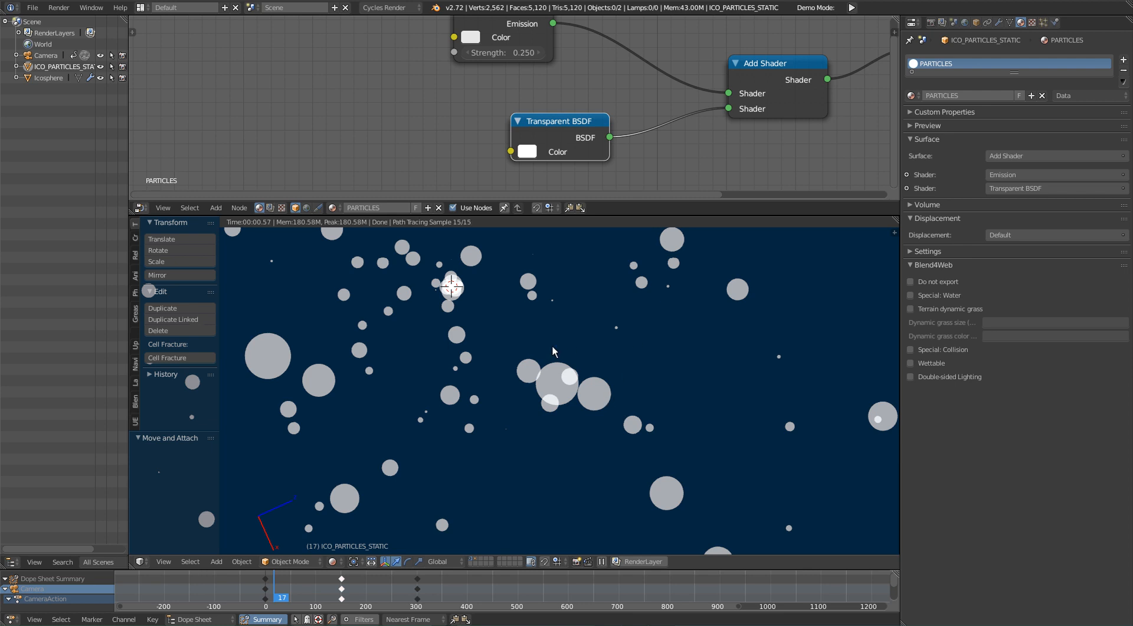
scroll(590, 366, "down", 2)
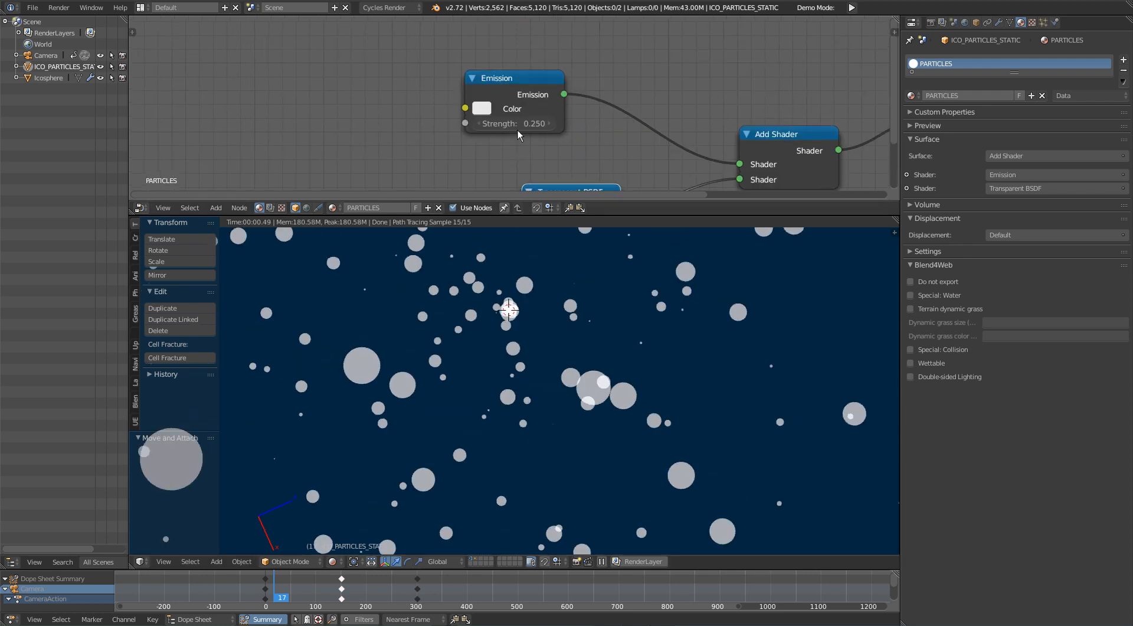
left_click(521, 124)
left_click(512, 105)
left_click_drag(512, 125, 481, 97)
left_click(487, 97)
type("0")
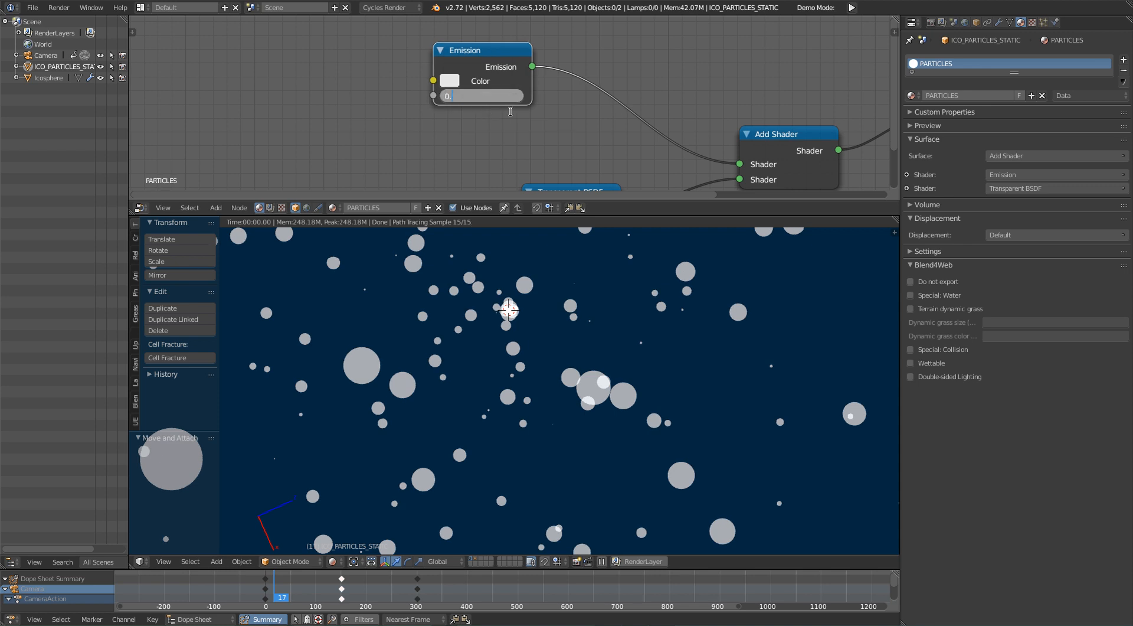
type(".5")
key("Return")
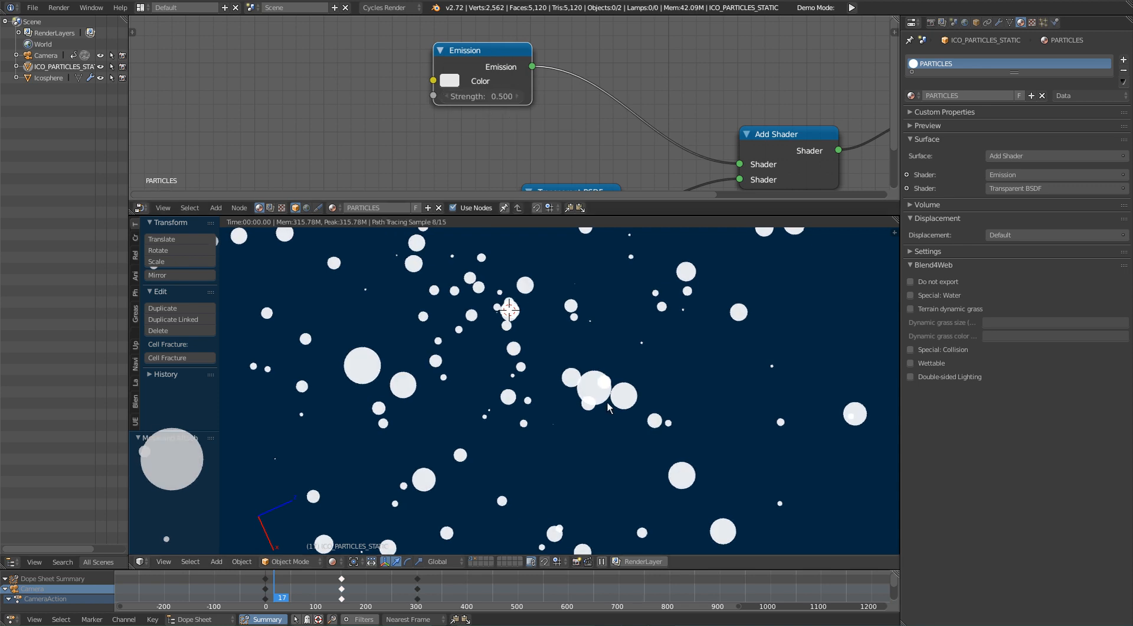
scroll(607, 404, "down", 8)
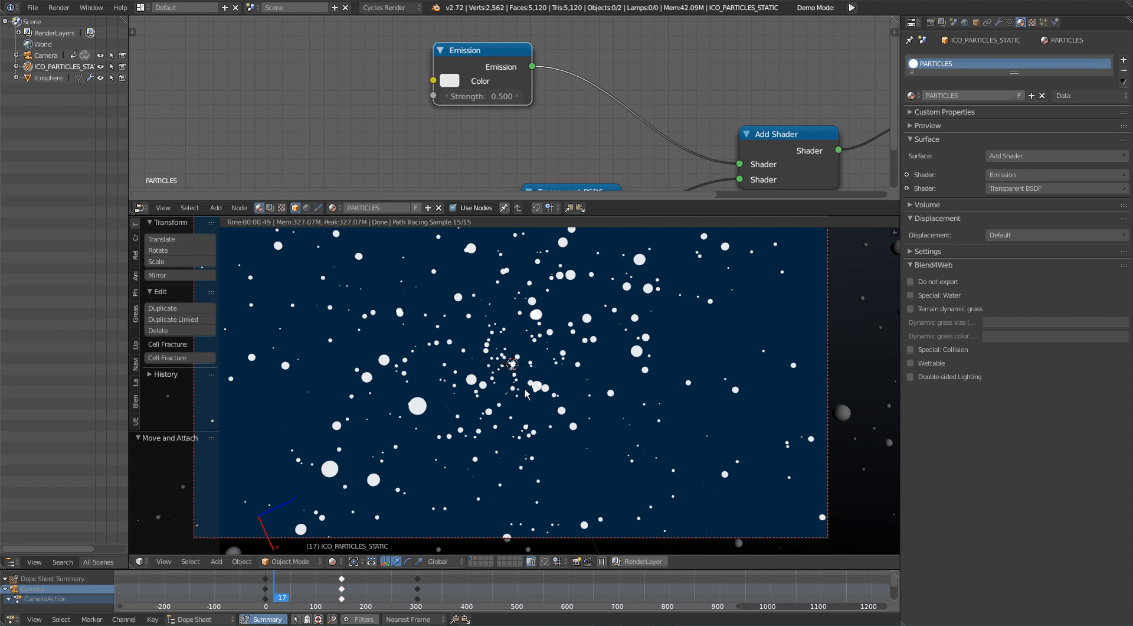
scroll(525, 393, "up", 6)
Step: Try an Emission strength of 0.15 and settle on 0.2 for the PARTICLES material
left_click(489, 96)
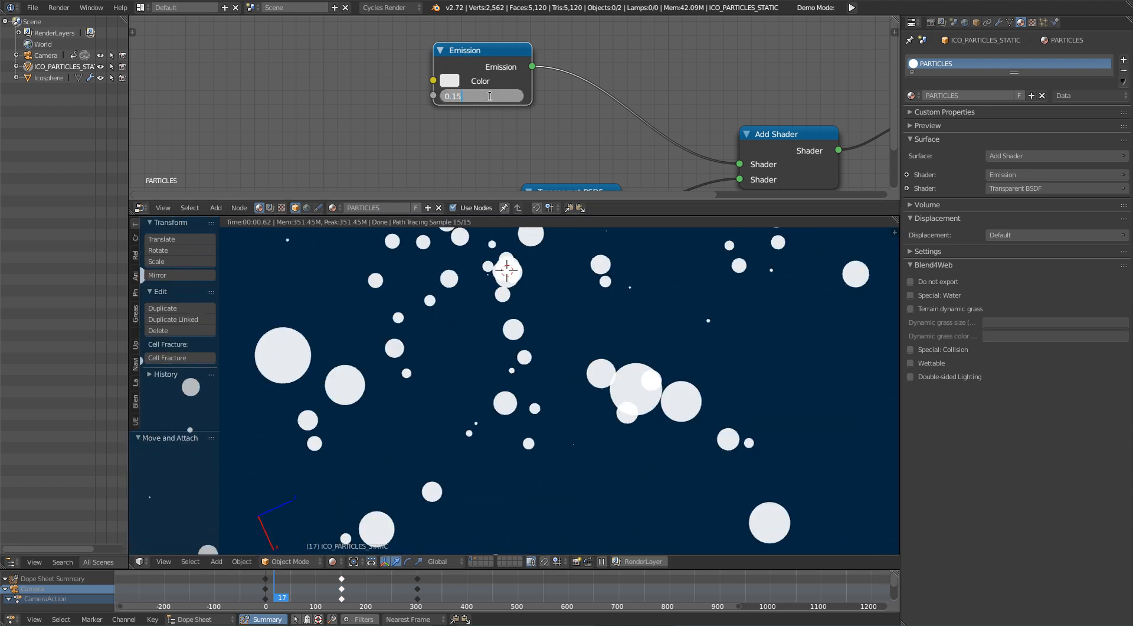
type("0.15")
key("Return")
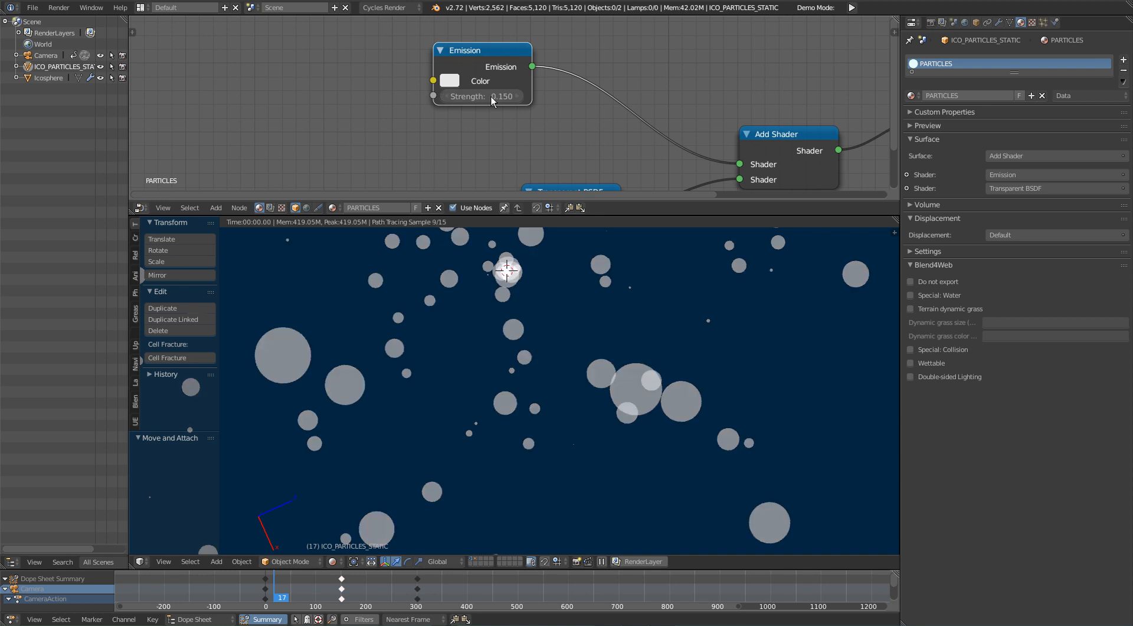
left_click(510, 98)
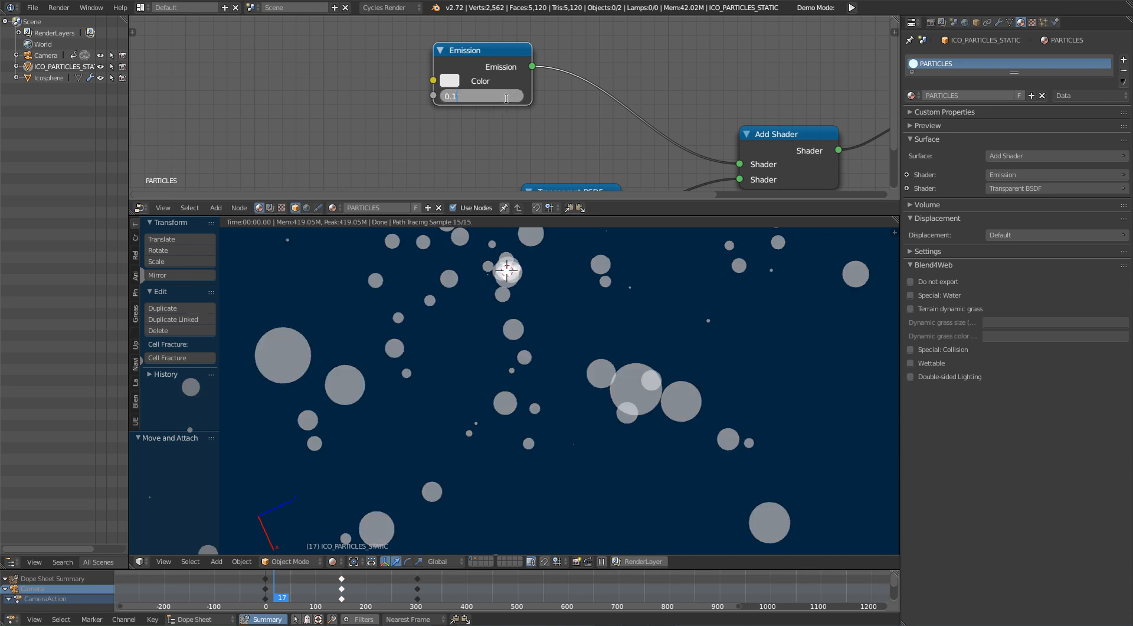
key("Return")
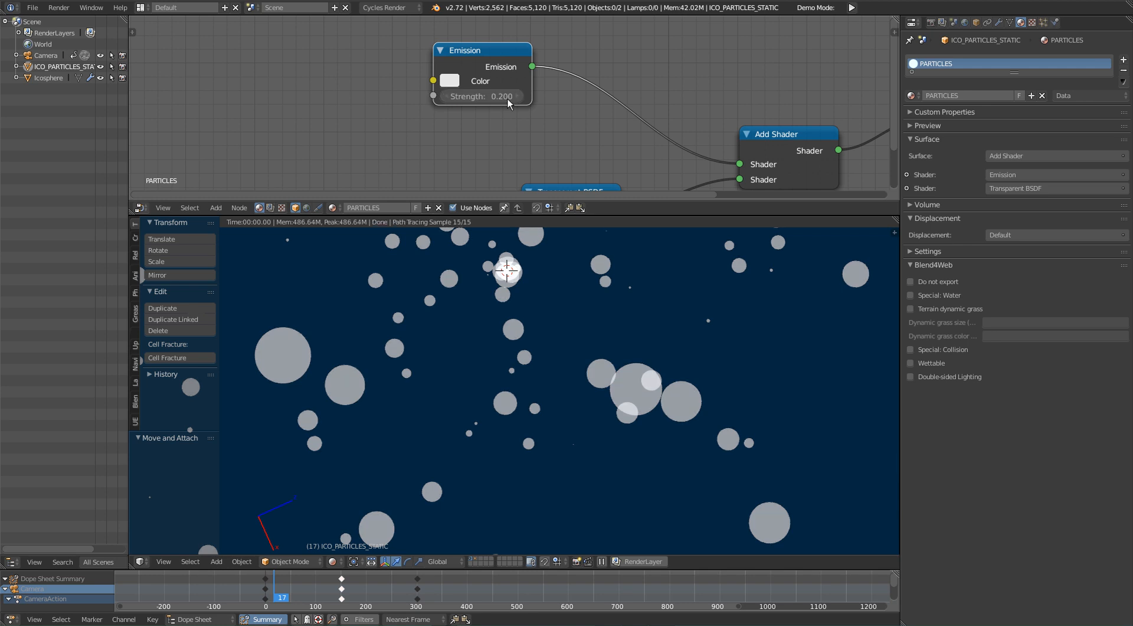
scroll(588, 503, "down", 10)
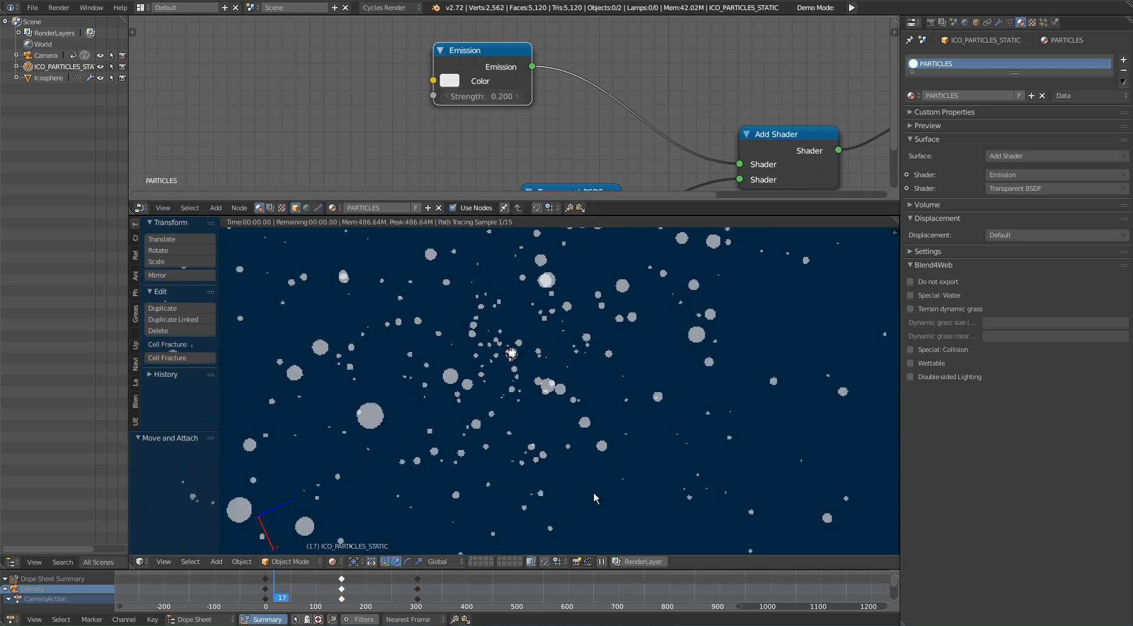
Step: Go to frame 45 and examine the rendered particles in a maximized camera view
left_click(311, 595)
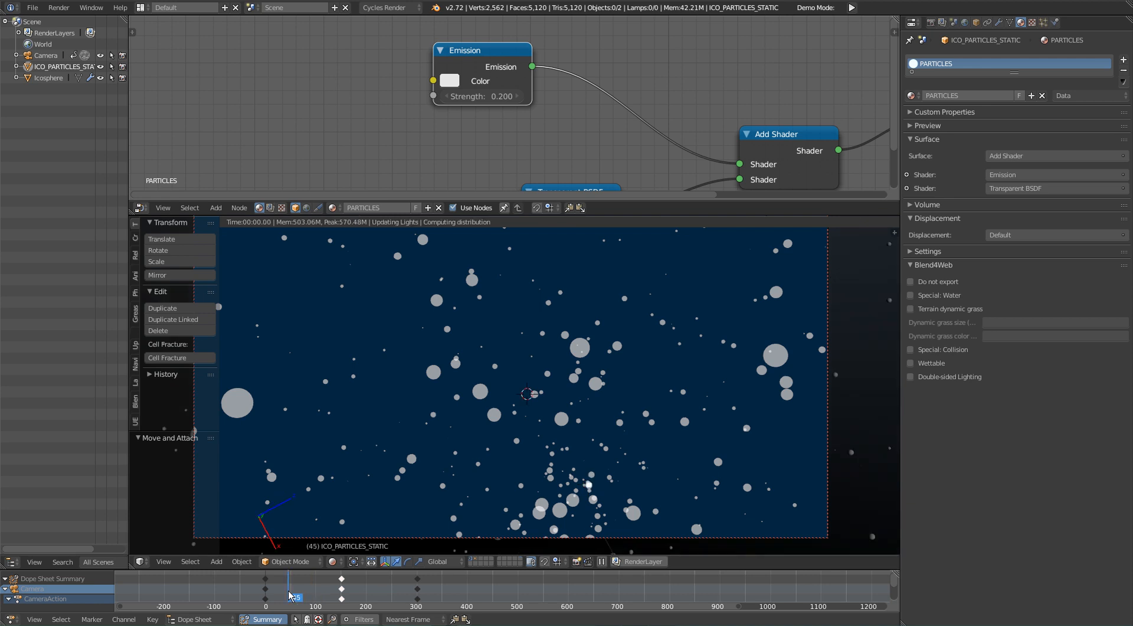
left_click(289, 598)
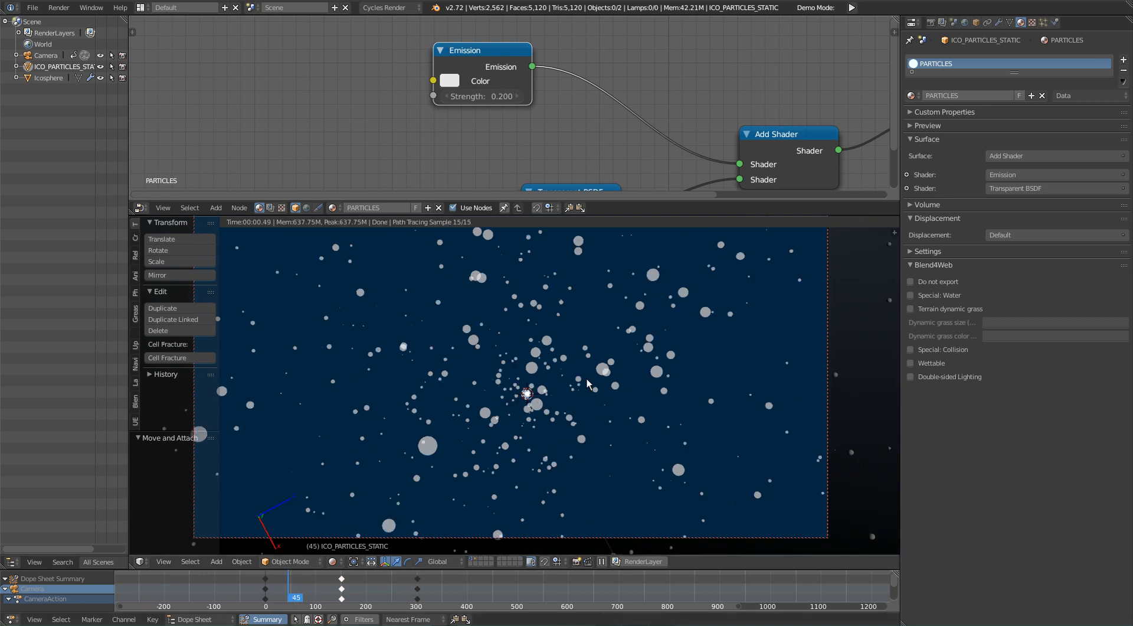
key("shift+space")
scroll(802, 448, "up", 2)
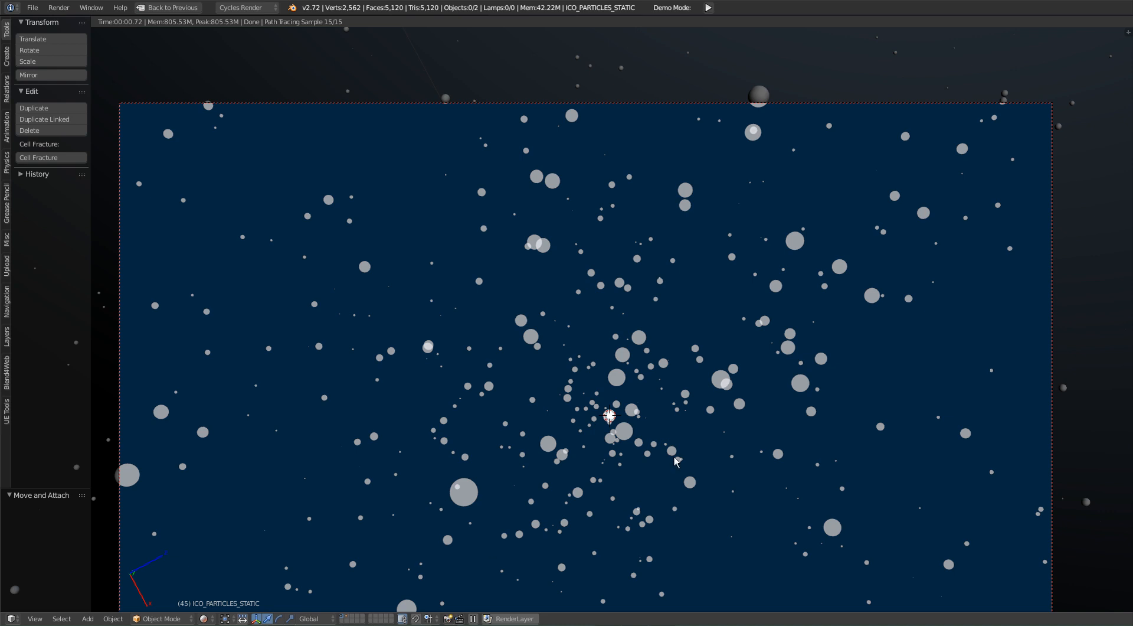
key("shift+space")
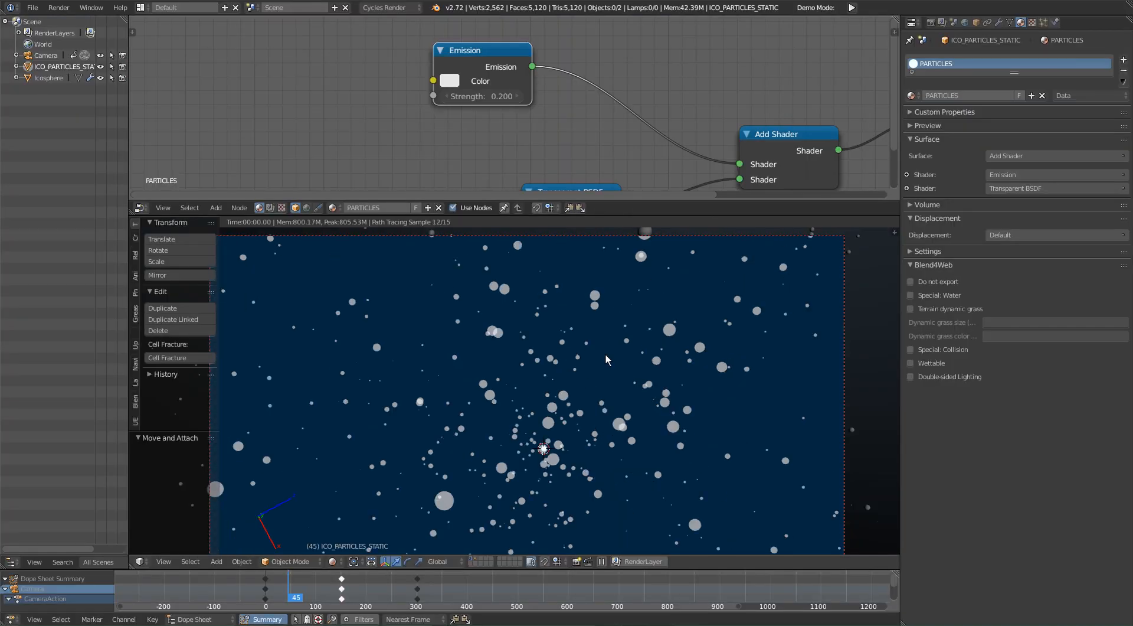
Step: Change the Node Editor area to a 3D View and frame the camera and the particles from a user perspective
left_click(139, 207)
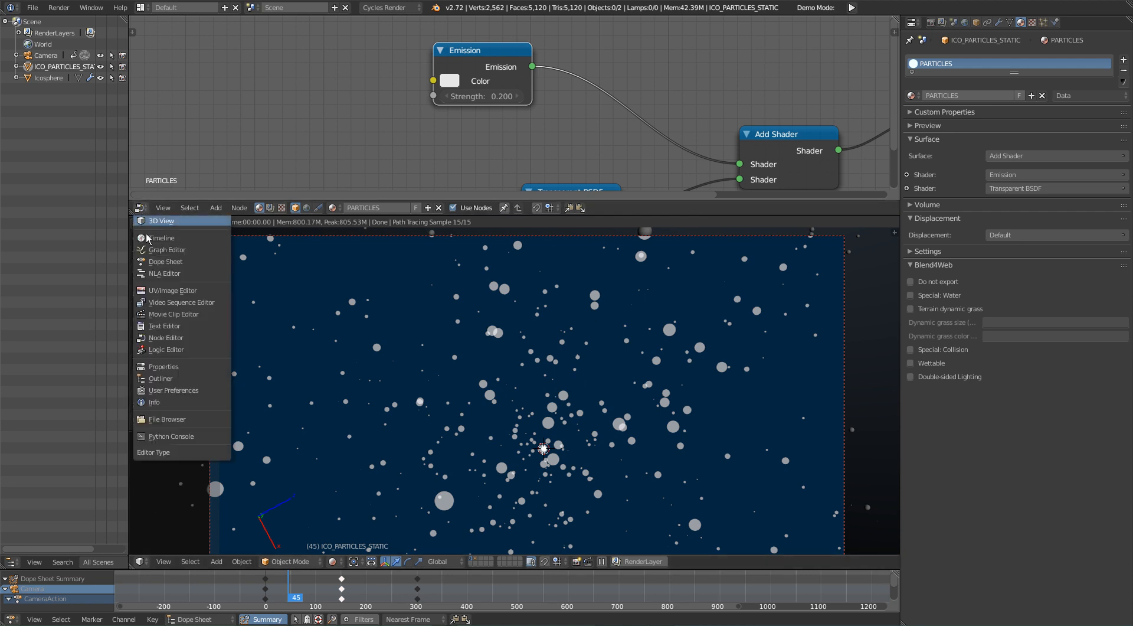
left_click(171, 220)
middle_click_drag(616, 126, 577, 127)
scroll(577, 128, "up", 4)
scroll(421, 128, "up", 1)
middle_click_drag(421, 128, 647, 156, "shift")
scroll(647, 156, "up", 3)
middle_click_drag(258, 152, 456, 69, "shift")
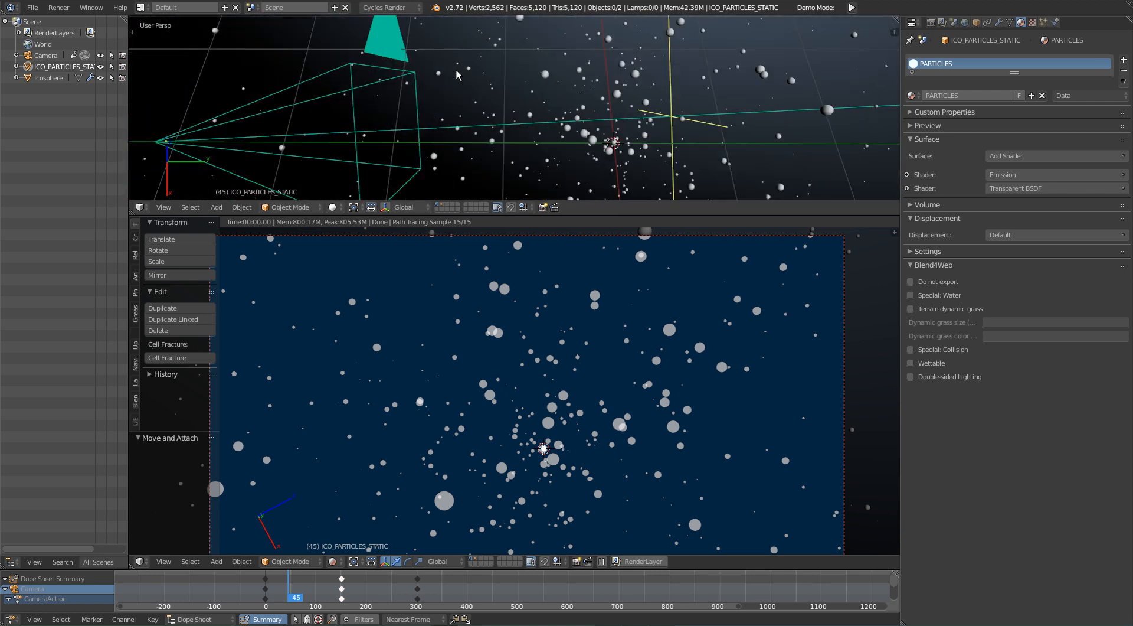
Step: Select the camera and reduce its depth of field focus distance to about 4.07
right_click(384, 51)
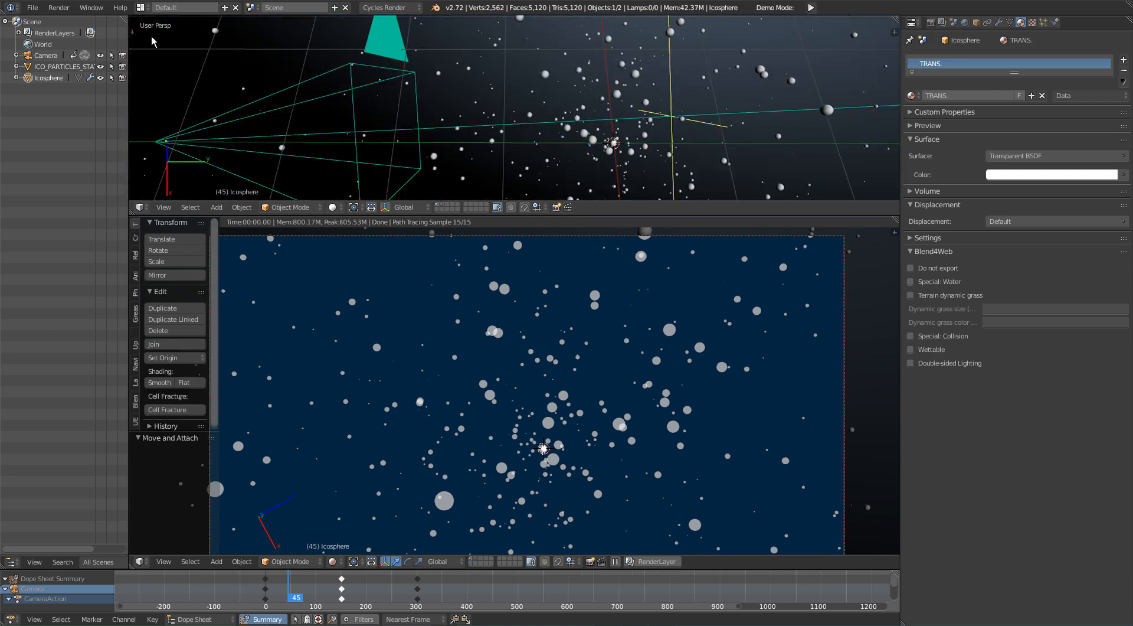
left_click(53, 58)
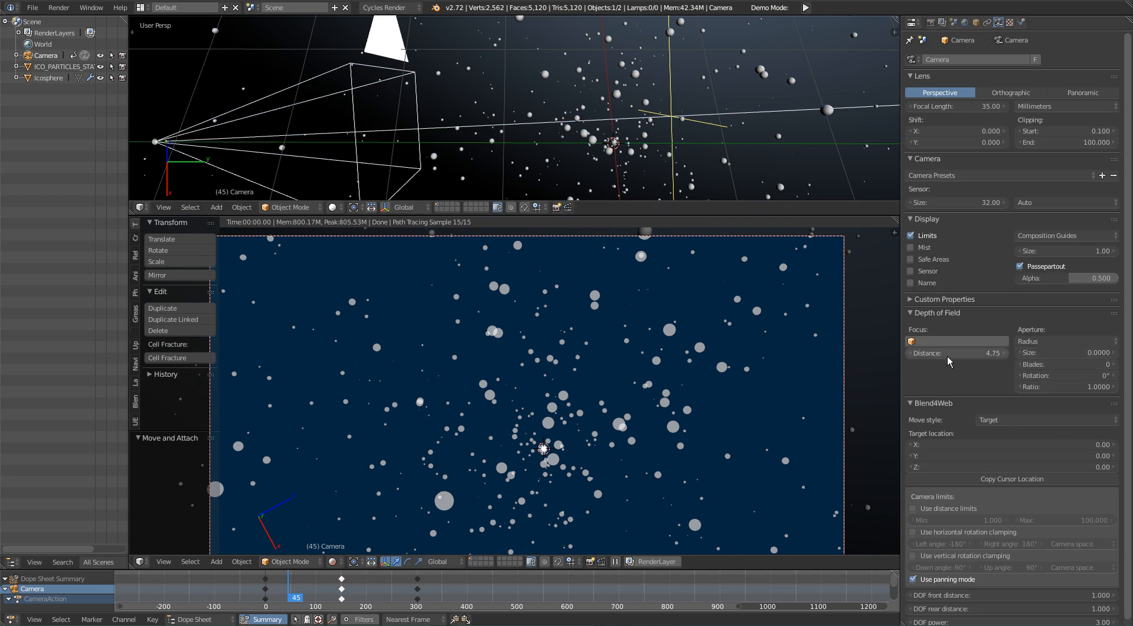
left_click_drag(964, 357, 908, 353)
key("Escape")
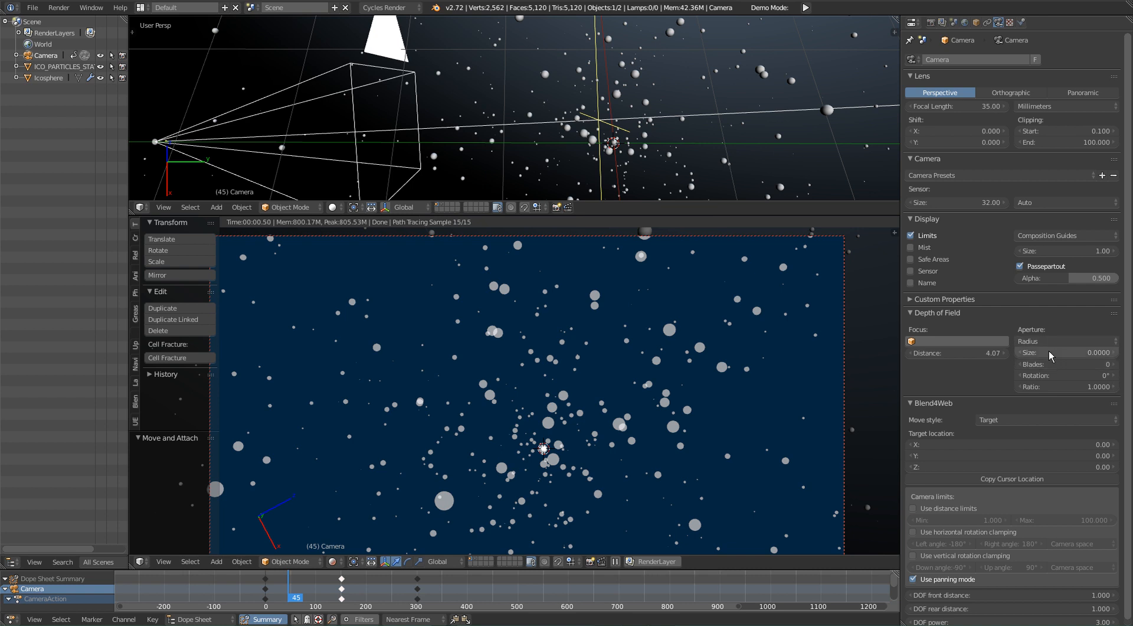
Step: Set the camera's aperture radius size to 1 and check the particle blur in the rendered camera view
left_click(1049, 352)
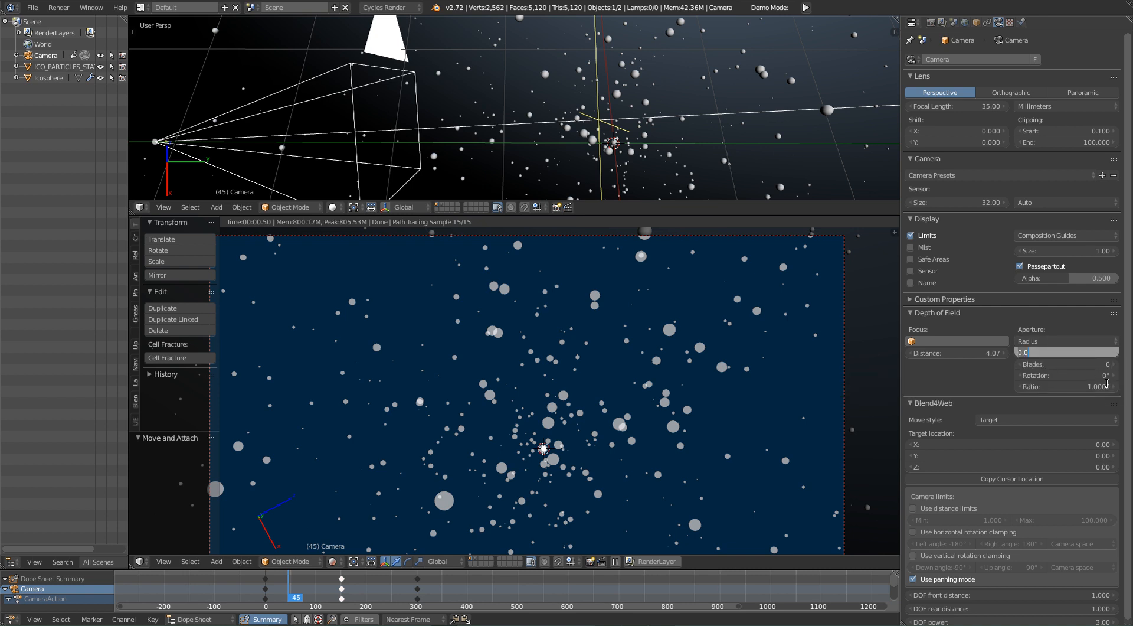
type("1")
key("Return")
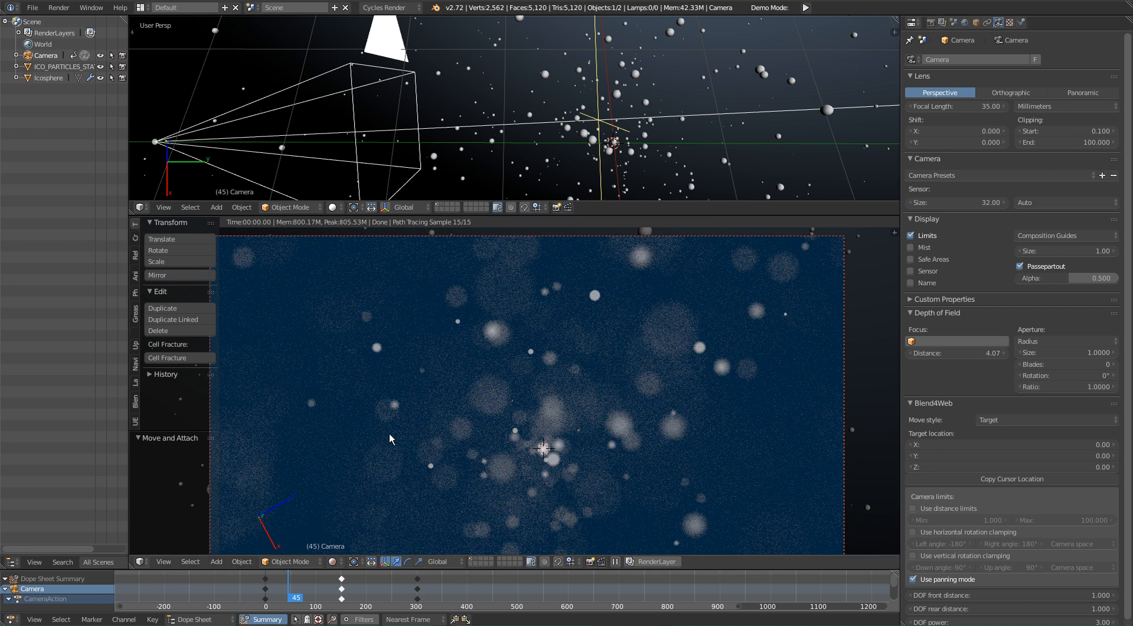
scroll(583, 443, "down", 2)
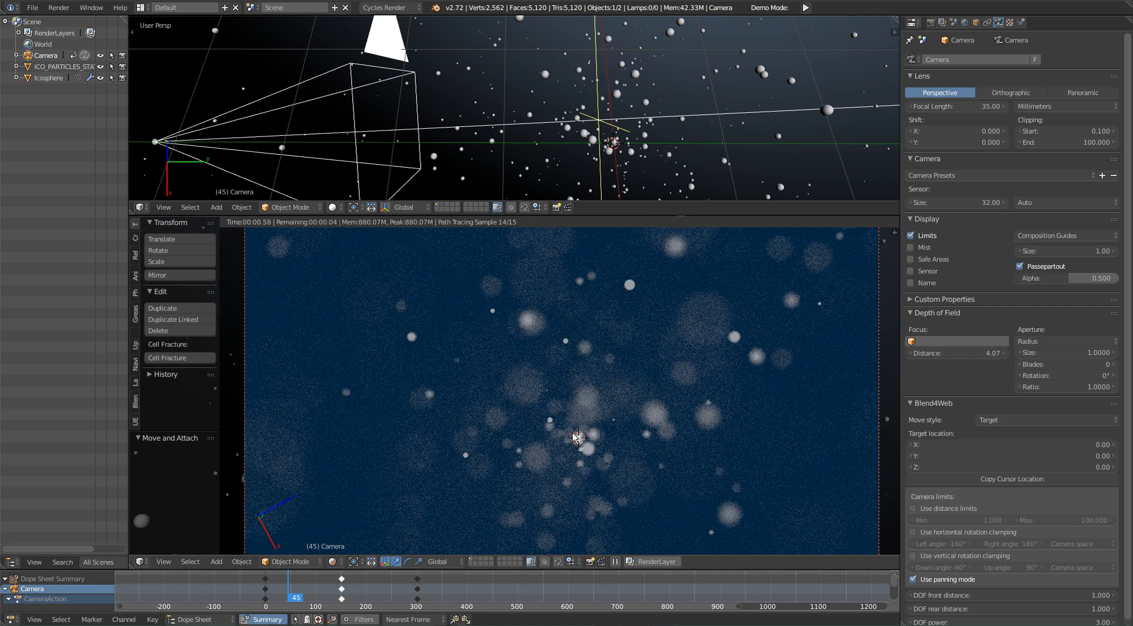
middle_click_drag(583, 441, 568, 417, "shift")
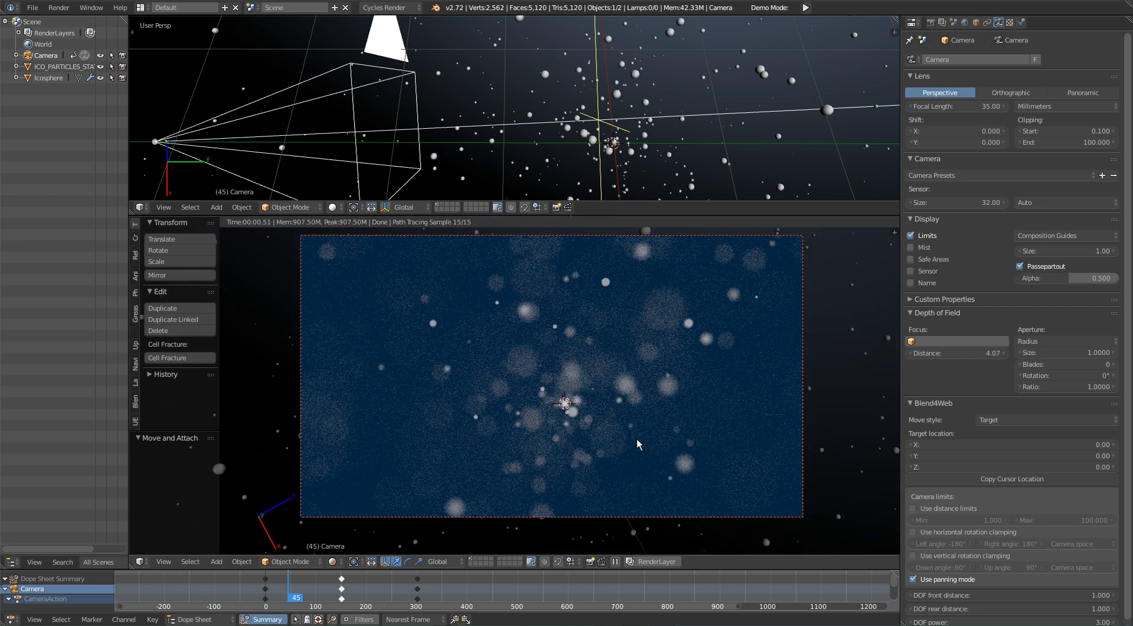
Step: Try aperture radius sizes of 0.5 and 0.25 for the camera's depth of field
left_click(1072, 351)
type("0")
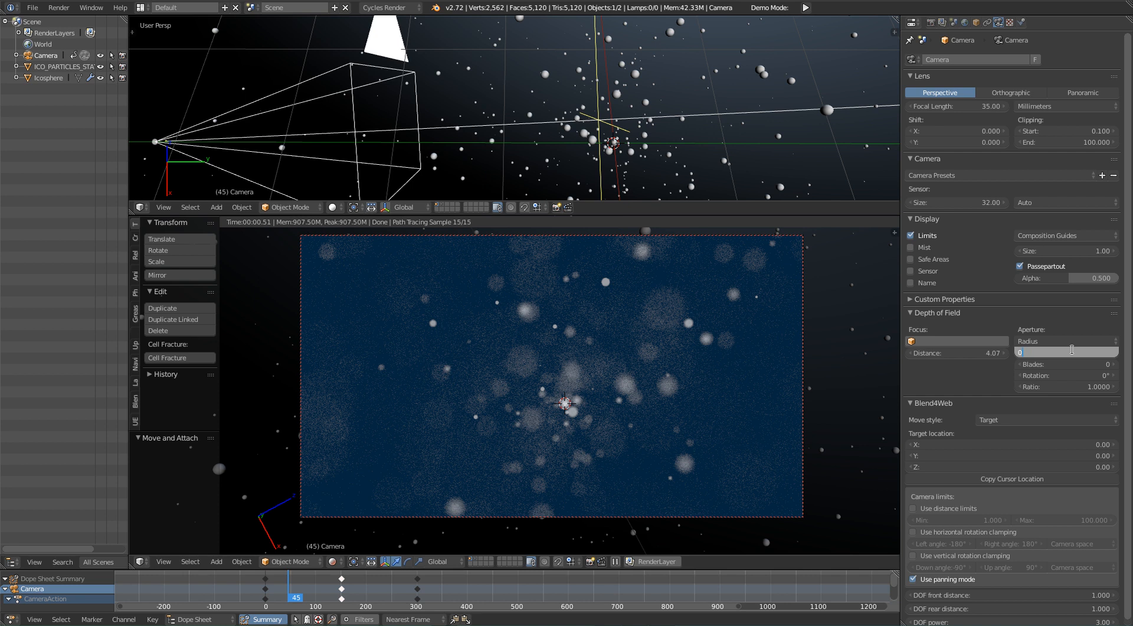
type(".5")
key("Return")
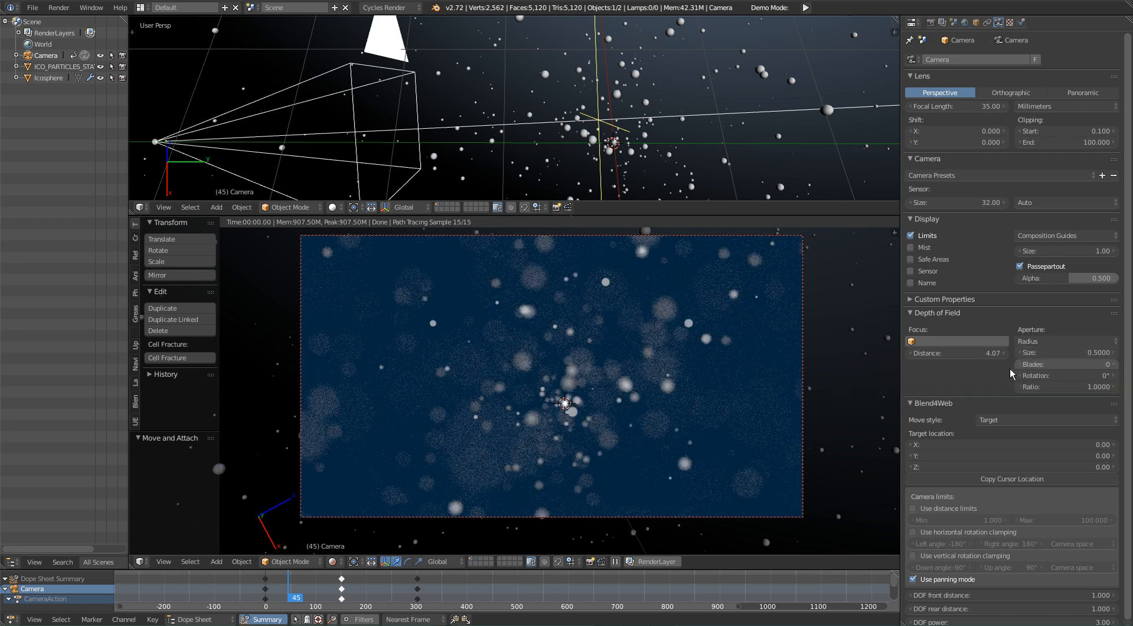
left_click(1094, 352)
type("0.25")
key("Return")
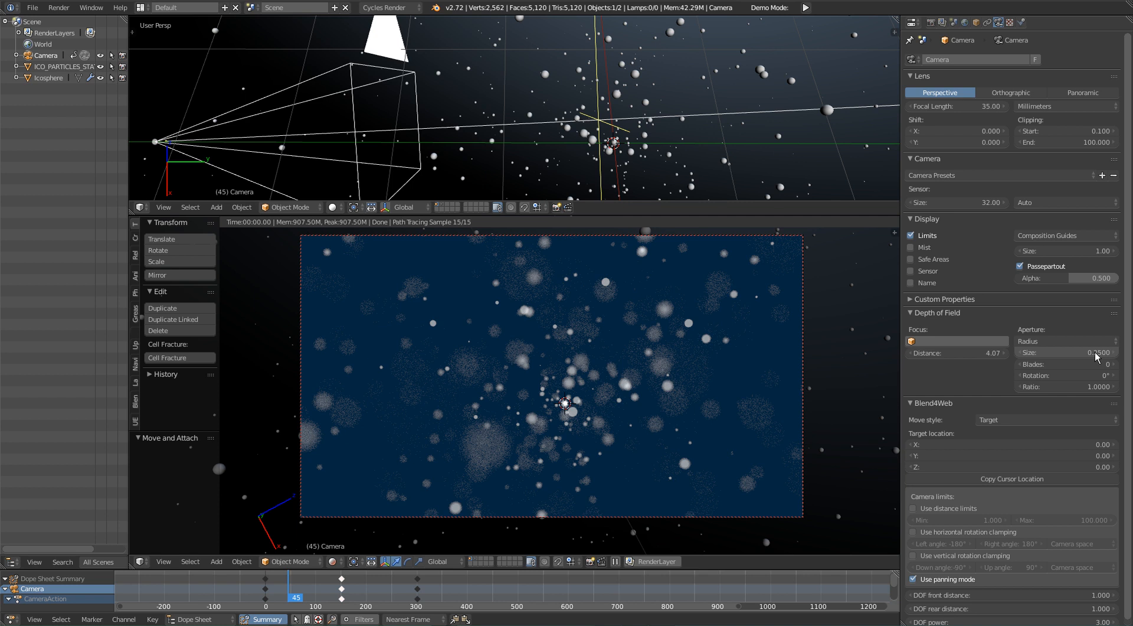
Step: Increase the focus distance to about 4.92 and try aperture sizes of 0.1 and 0.05, checking the rendered particles
mouse_move(968, 354)
left_mouse_down()
mouse_move(927, 355)
mouse_move(1008, 355)
mouse_move(921, 355)
mouse_move(1039, 355)
mouse_move(983, 354)
mouse_move(1028, 355)
left_mouse_up()
left_click(1065, 352)
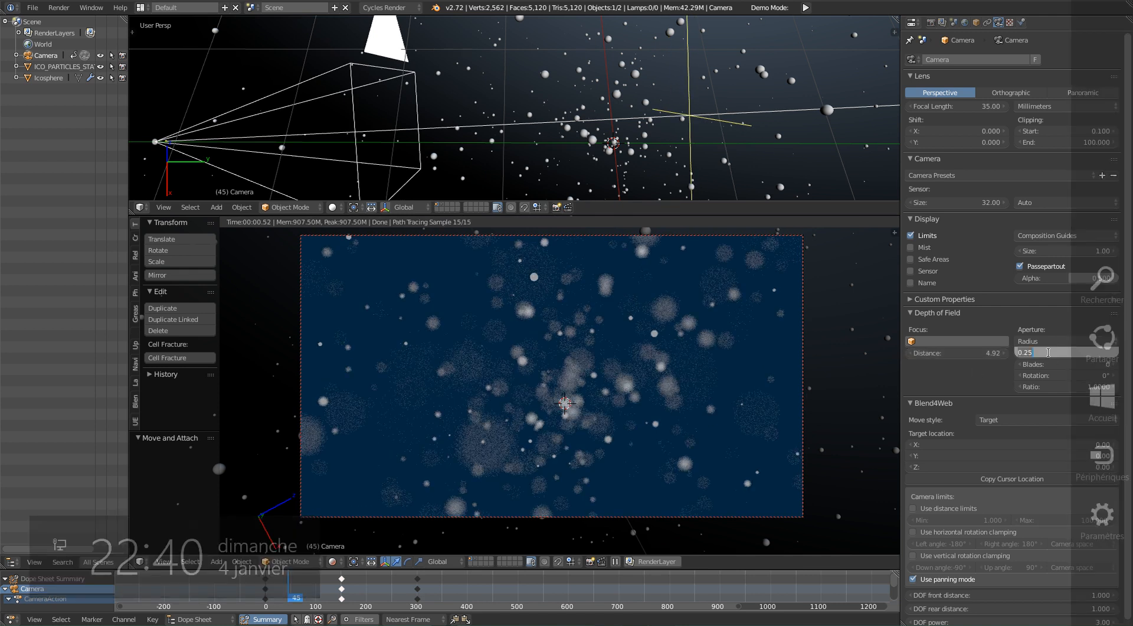
type("0.1")
key("Return")
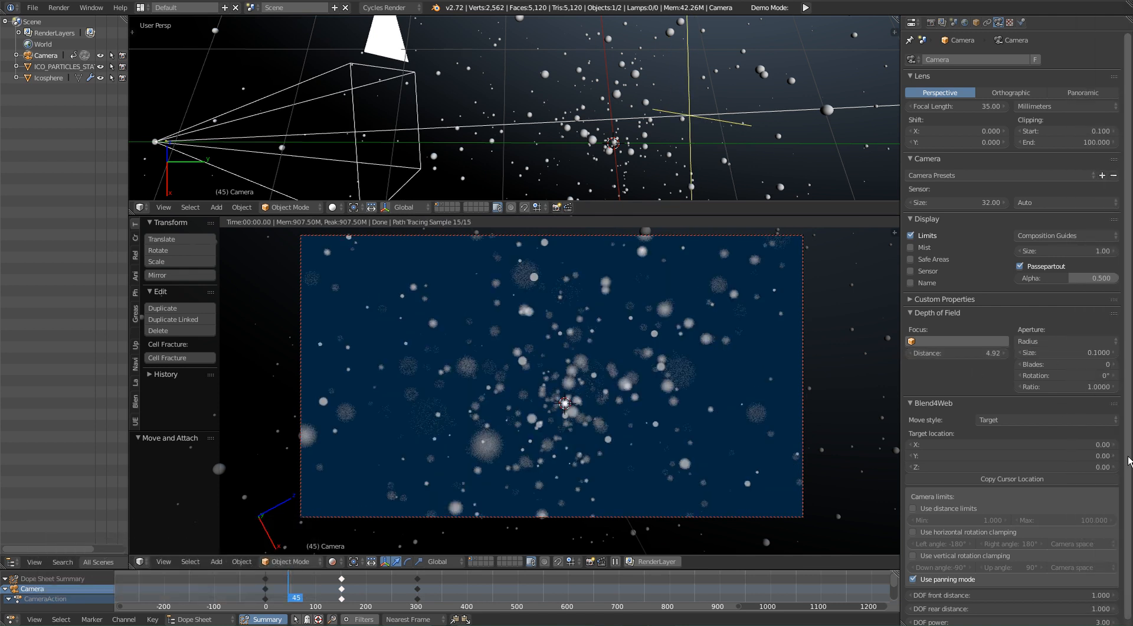
left_click(1063, 348)
type("0.05")
key("Return")
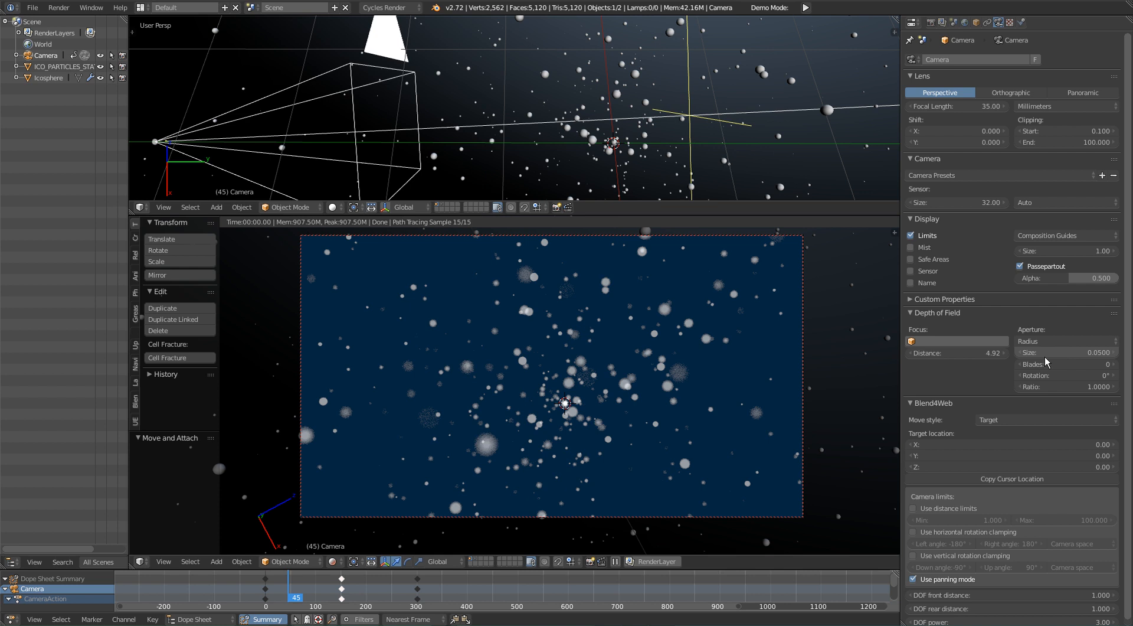
scroll(622, 375, "up", 1)
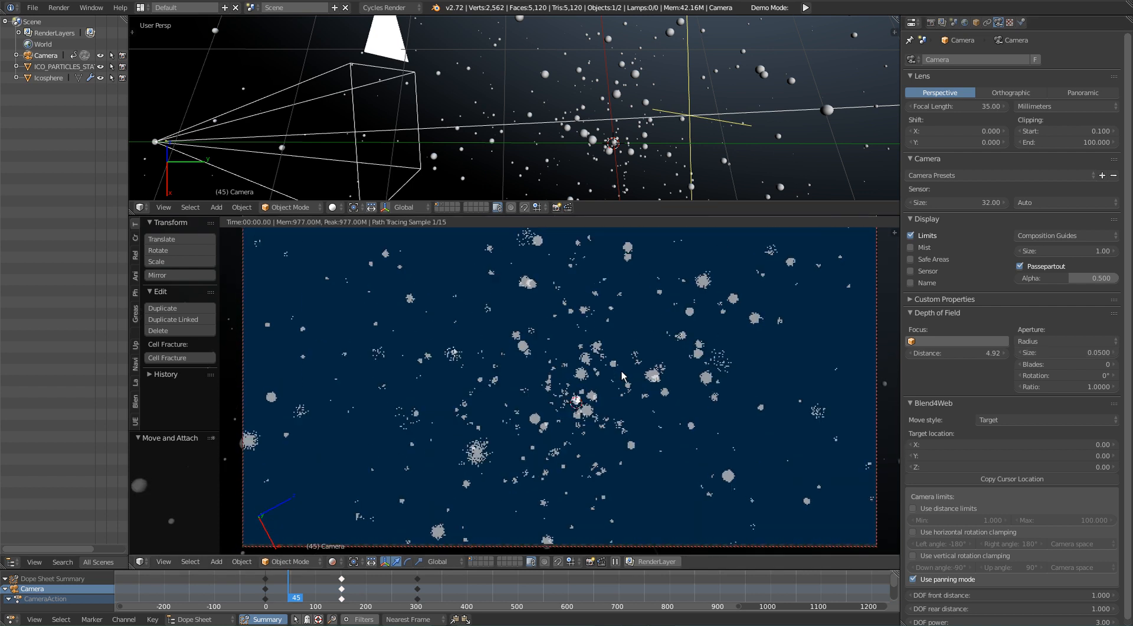
Step: Try camera aperture sizes of 0.5 and 0.35 and settle on 0.3
left_click(1060, 349)
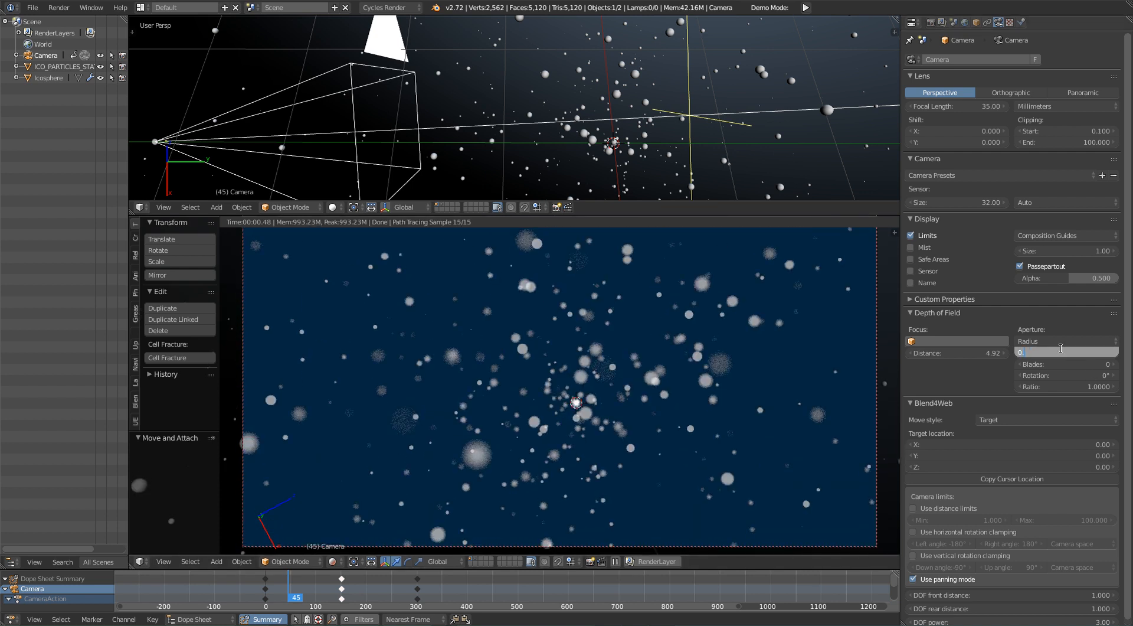
type("0")
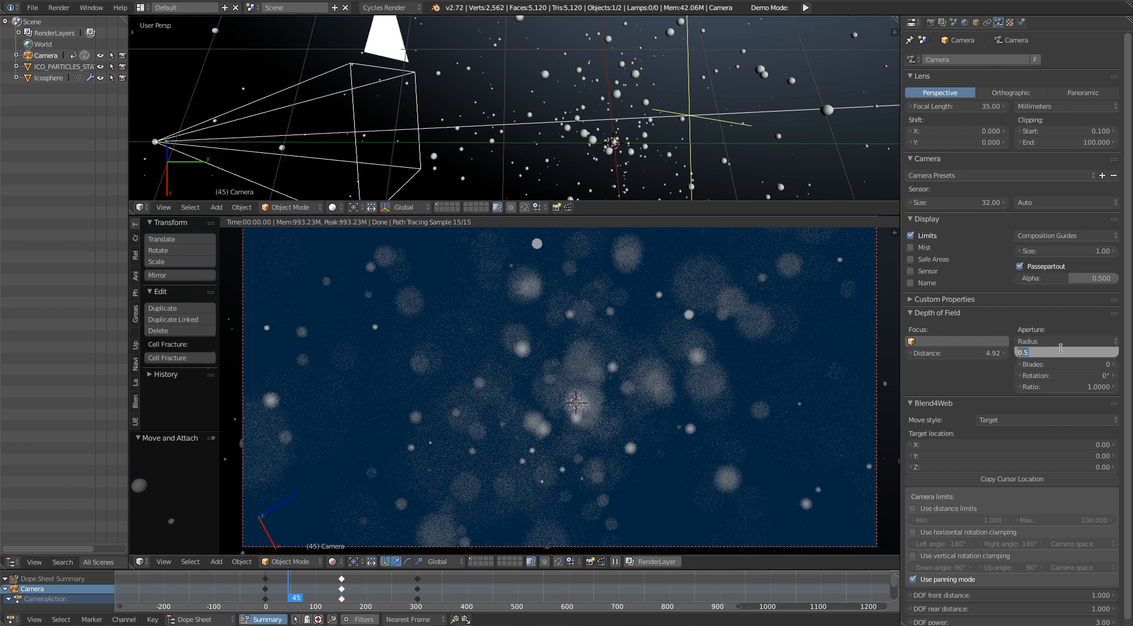
type(".35")
key("Return")
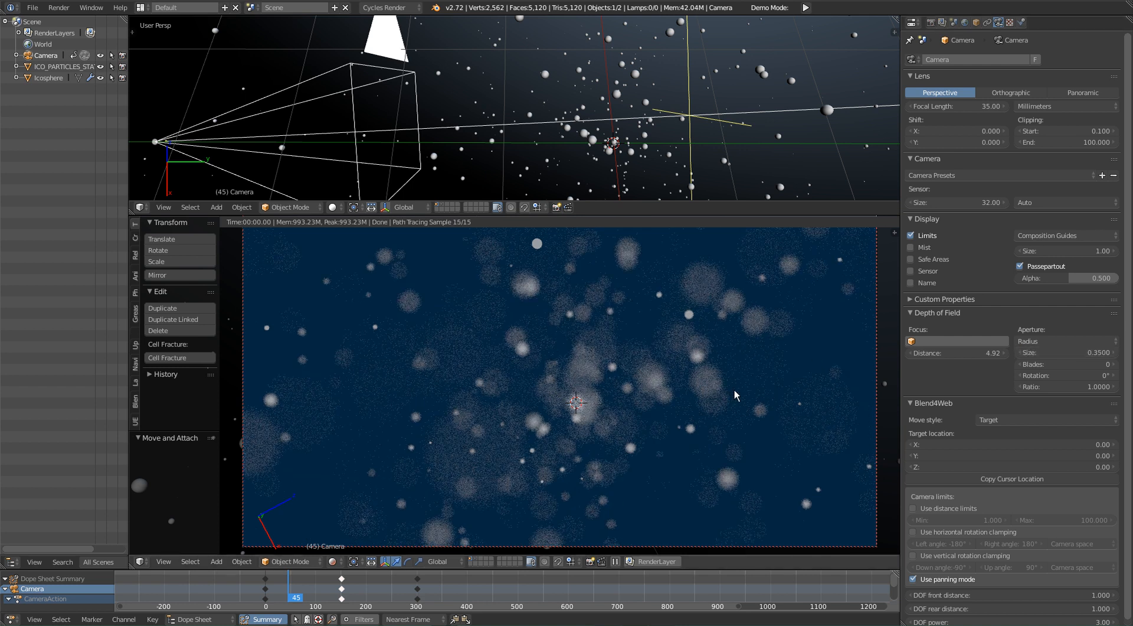
left_click(1080, 352)
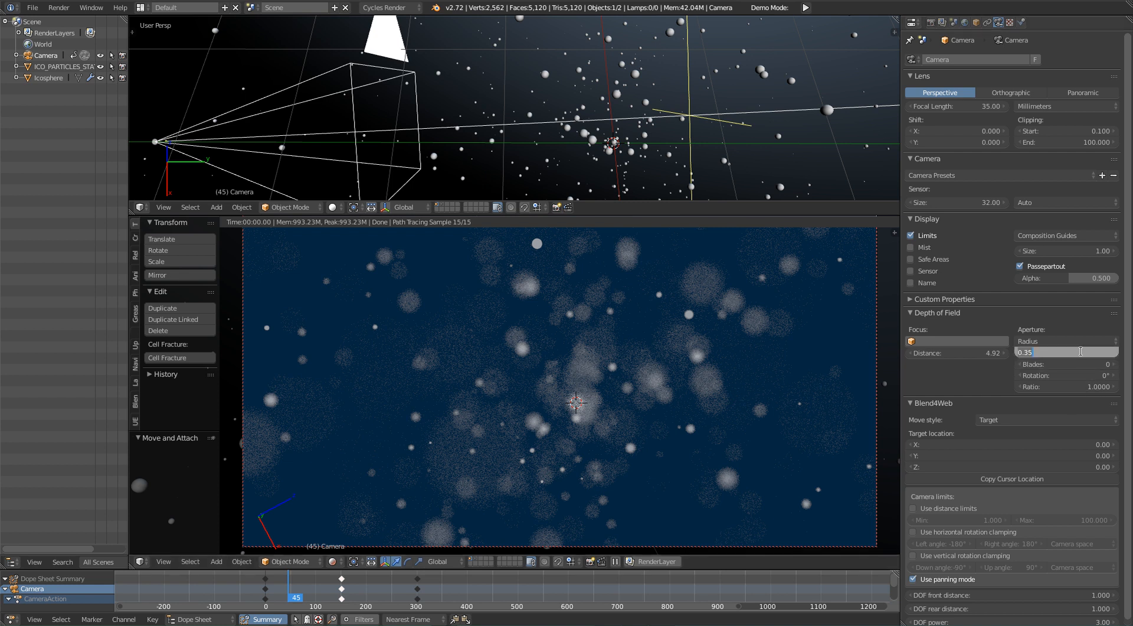
key("Return")
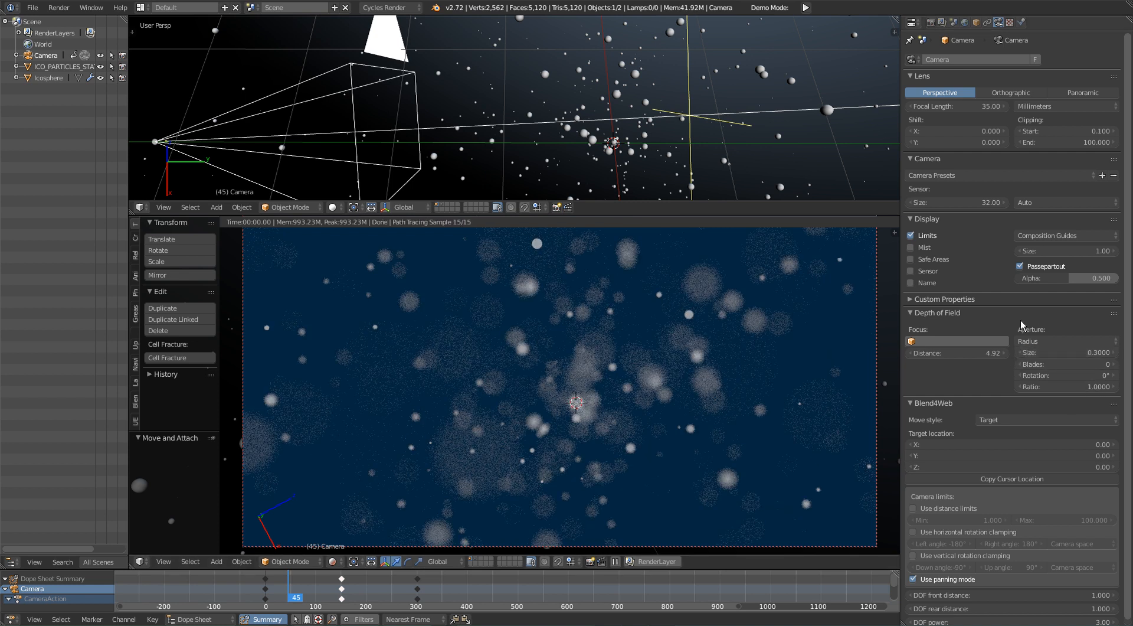
Step: Set the camera's depth of field focus distance to 4
left_click(968, 353)
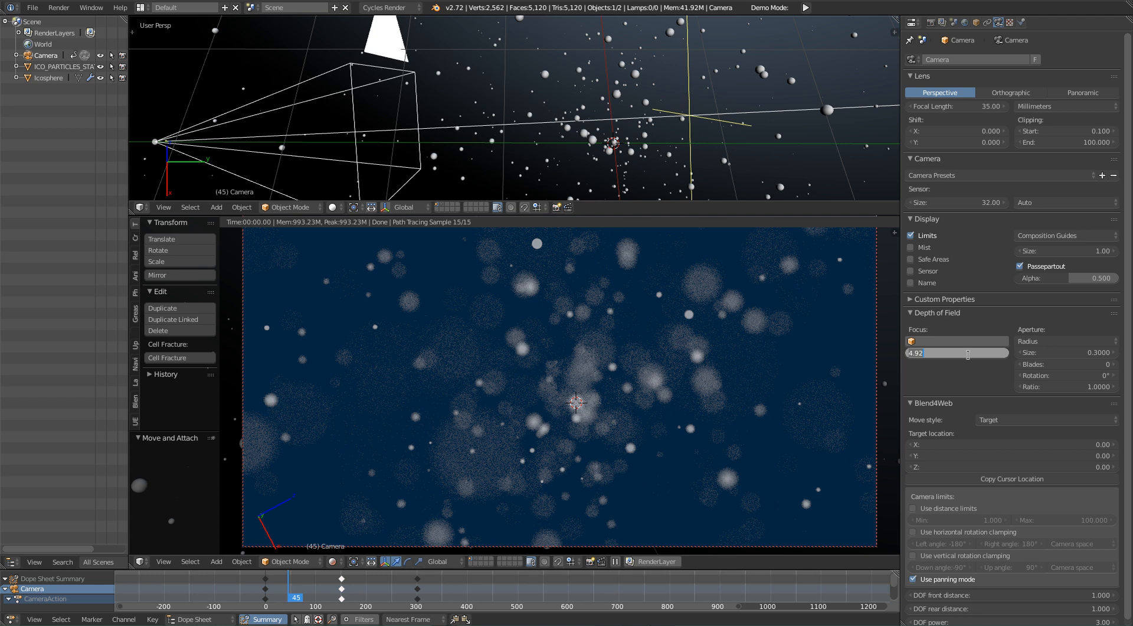
type("4")
key("Return")
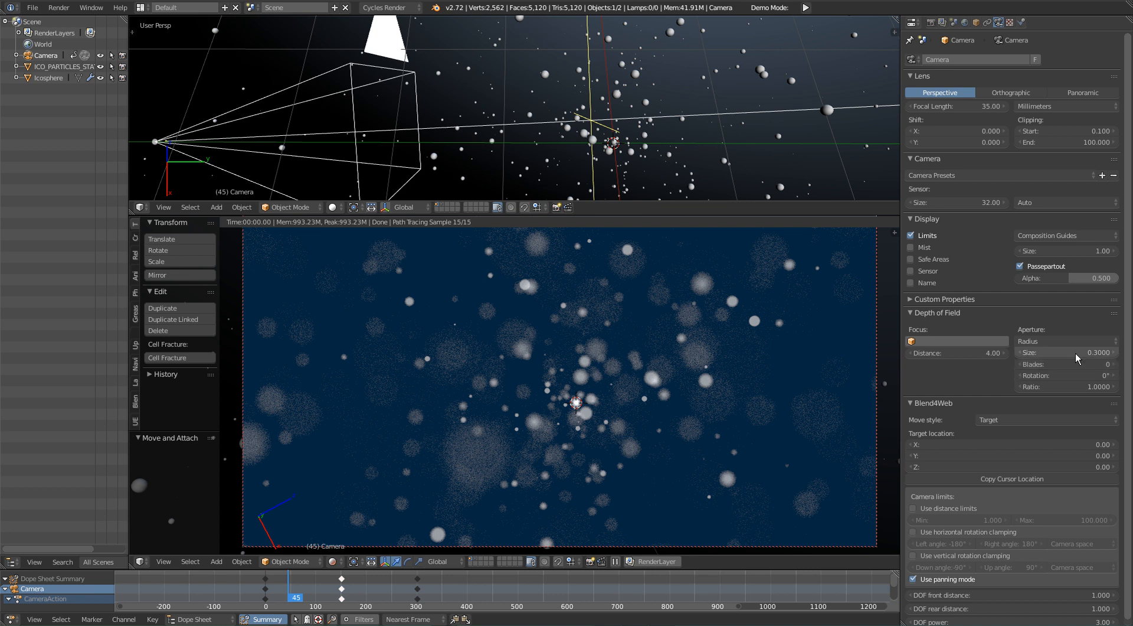
Step: Maximize the rendered camera view, play the animation to check the blurred particles, and restore the layout at frame 76
key("shift+space")
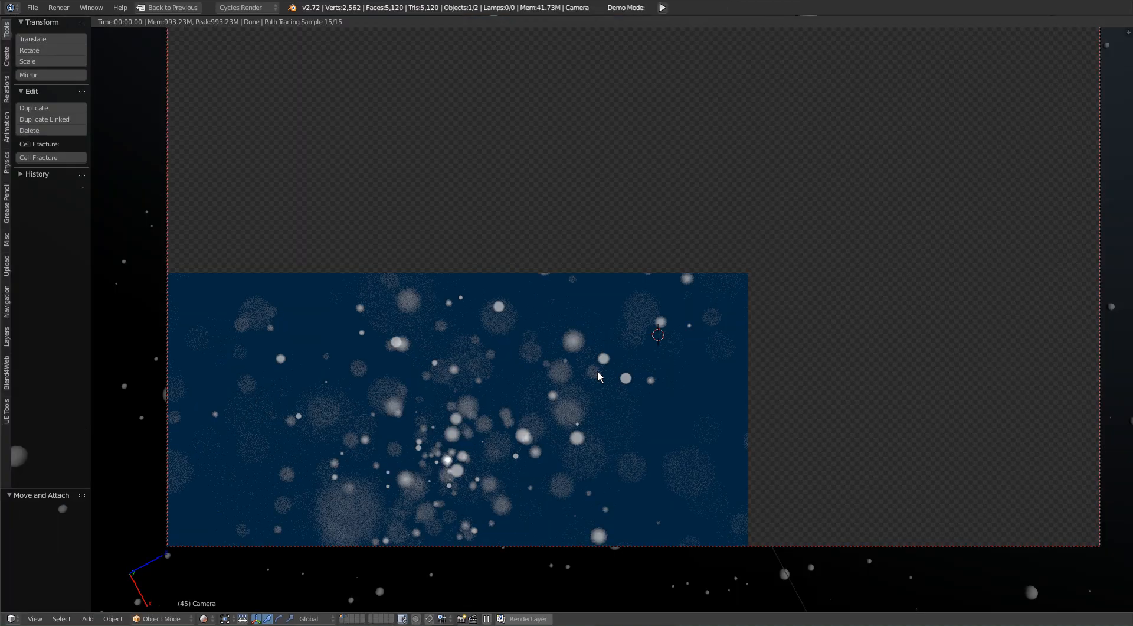
middle_click_drag(564, 324, 576, 305, "shift")
key("alt+a")
key("alt+a")
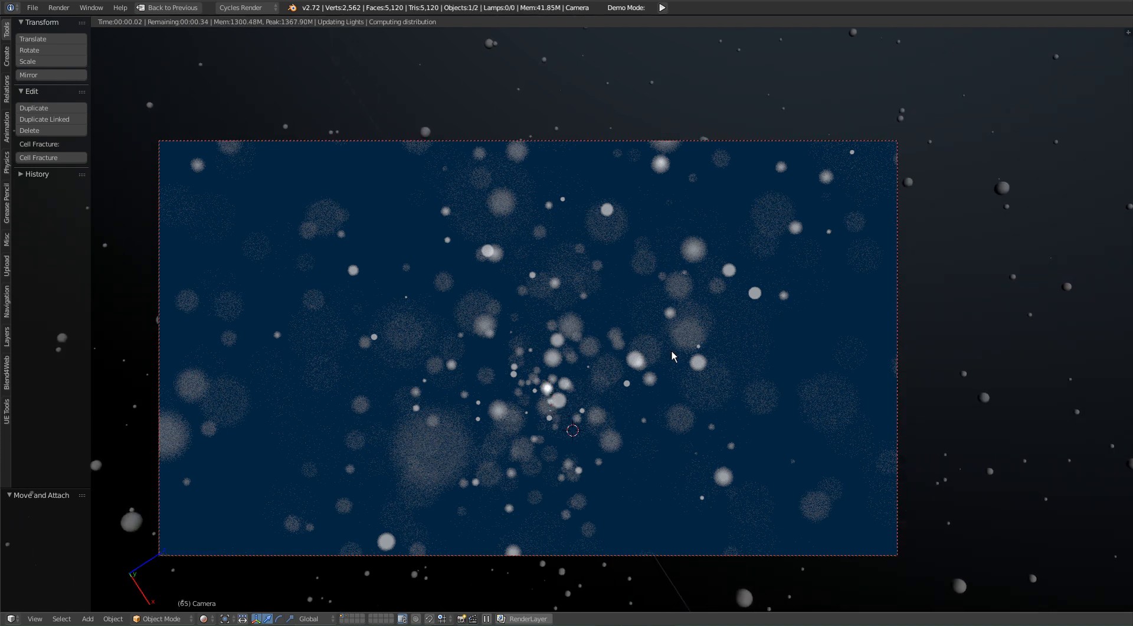
key("alt+a")
key("alt+a")
key("shift+space")
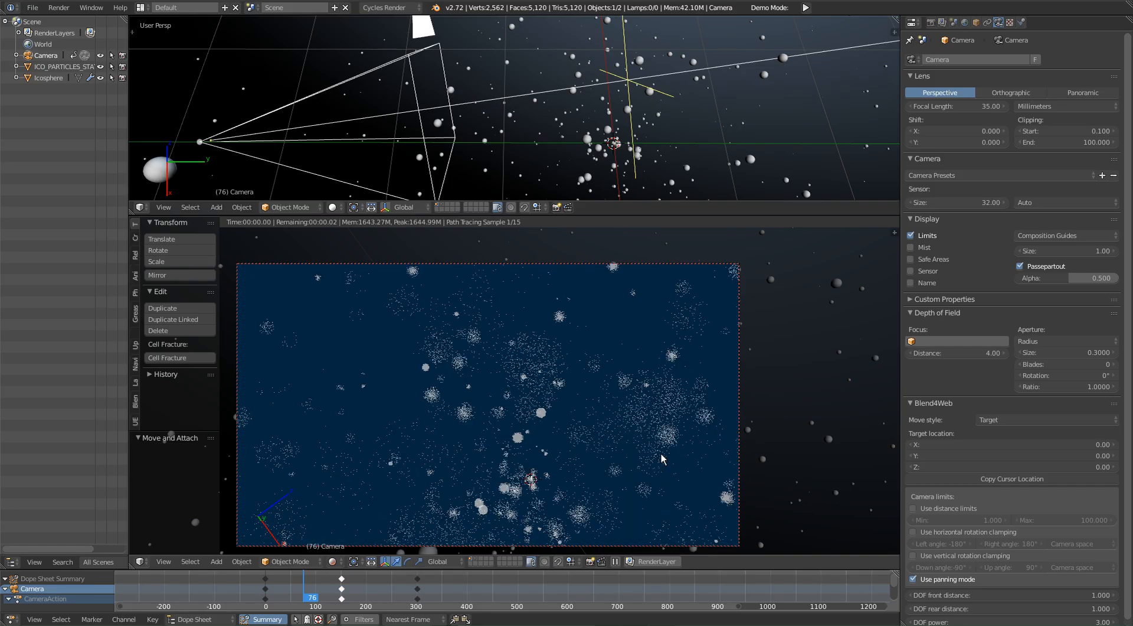
Step: Scrub the timeline through frames 140, 211 and 332 and back to frame 95 to examine the blur along the camera path
left_click(340, 588)
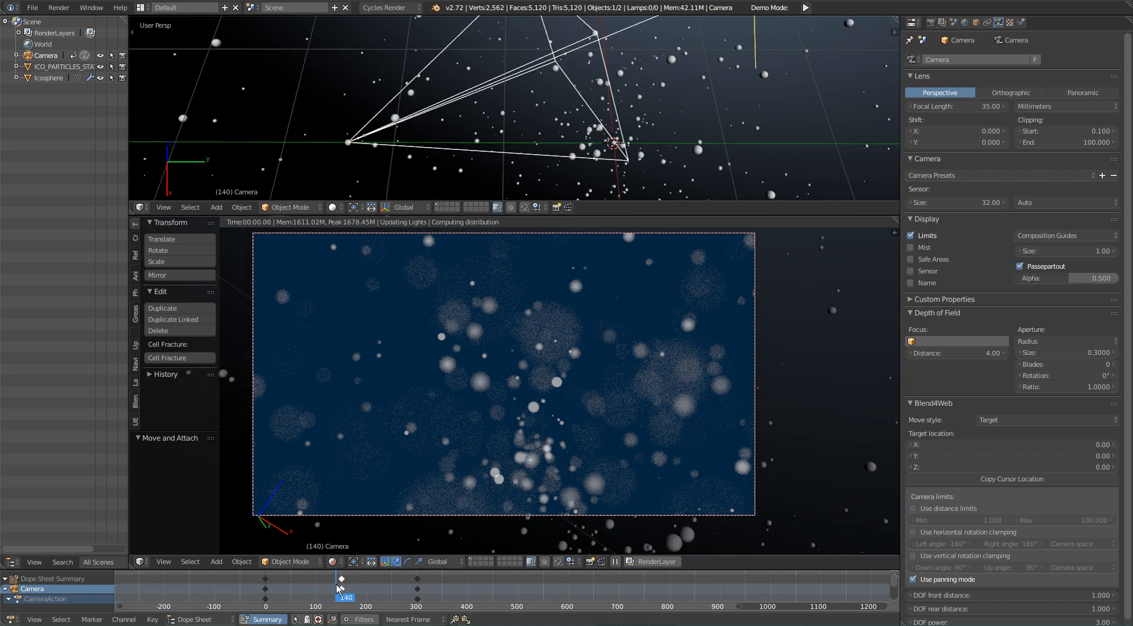
left_click(373, 584)
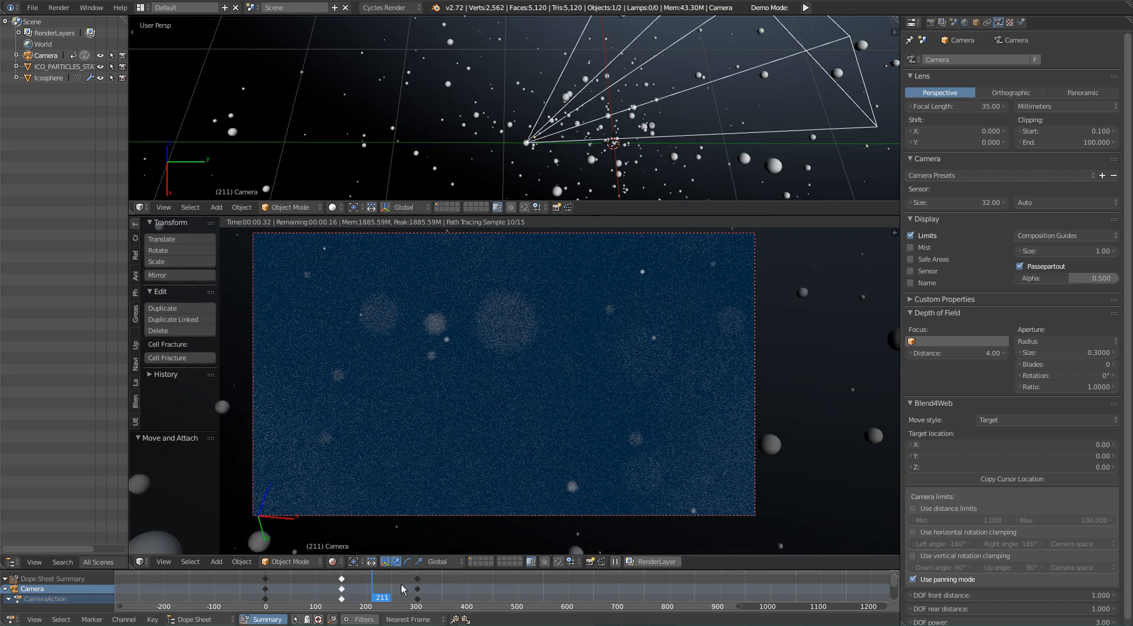
left_click(397, 589)
left_click(431, 589)
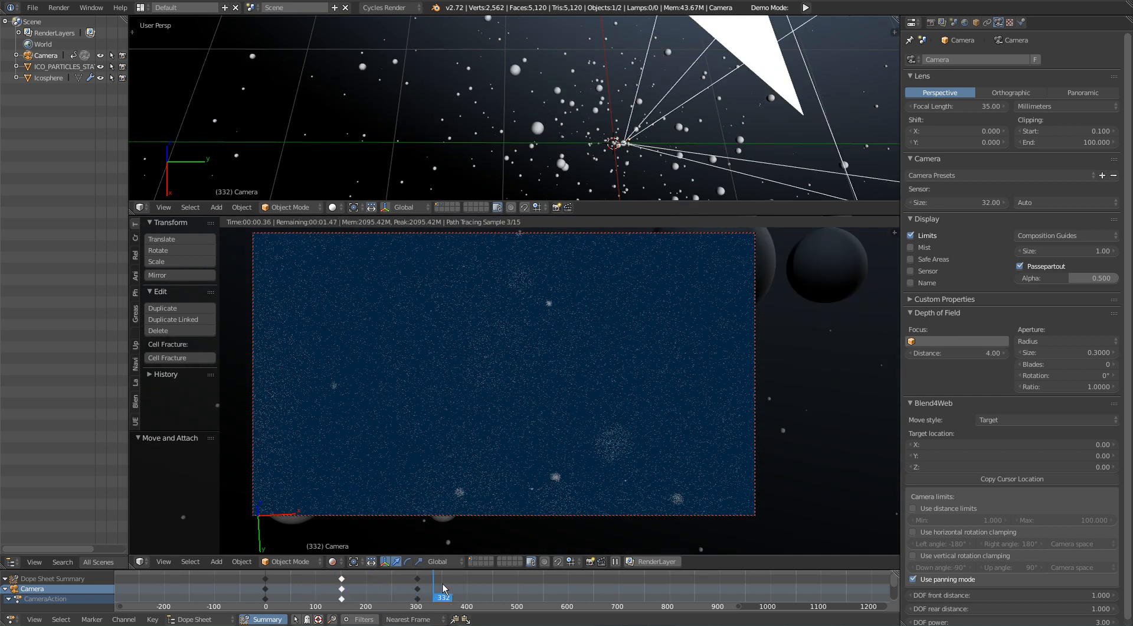
left_click(409, 580)
left_click_drag(390, 580, 312, 582)
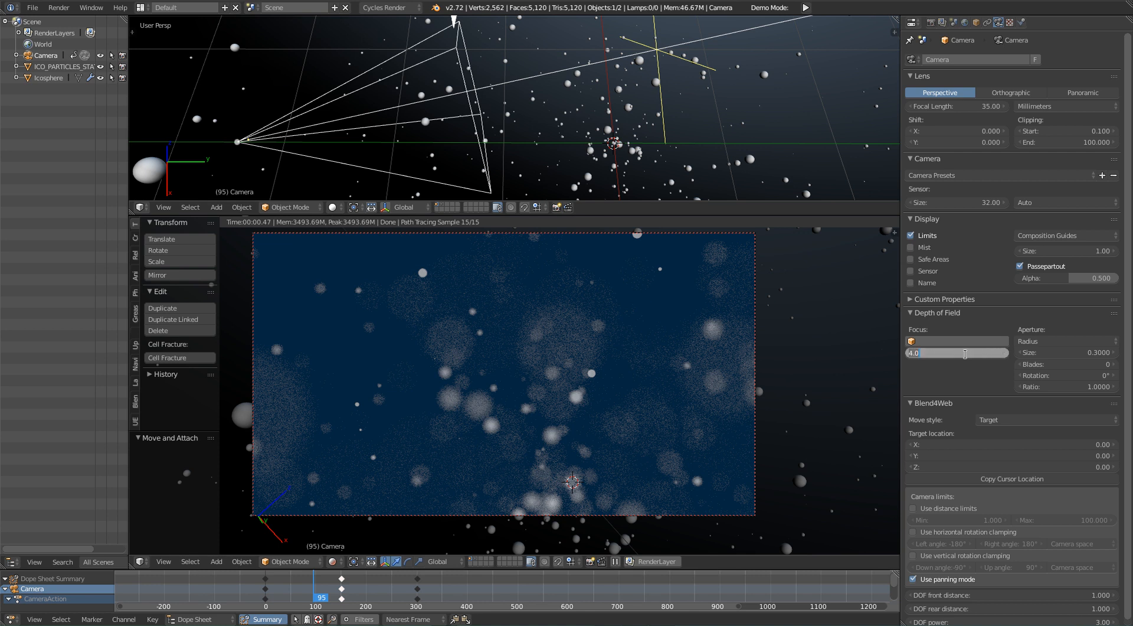
Step: Try a focus distance of 2 at frame 95, go to frame 21, try 8 and settle on 7
key("Return")
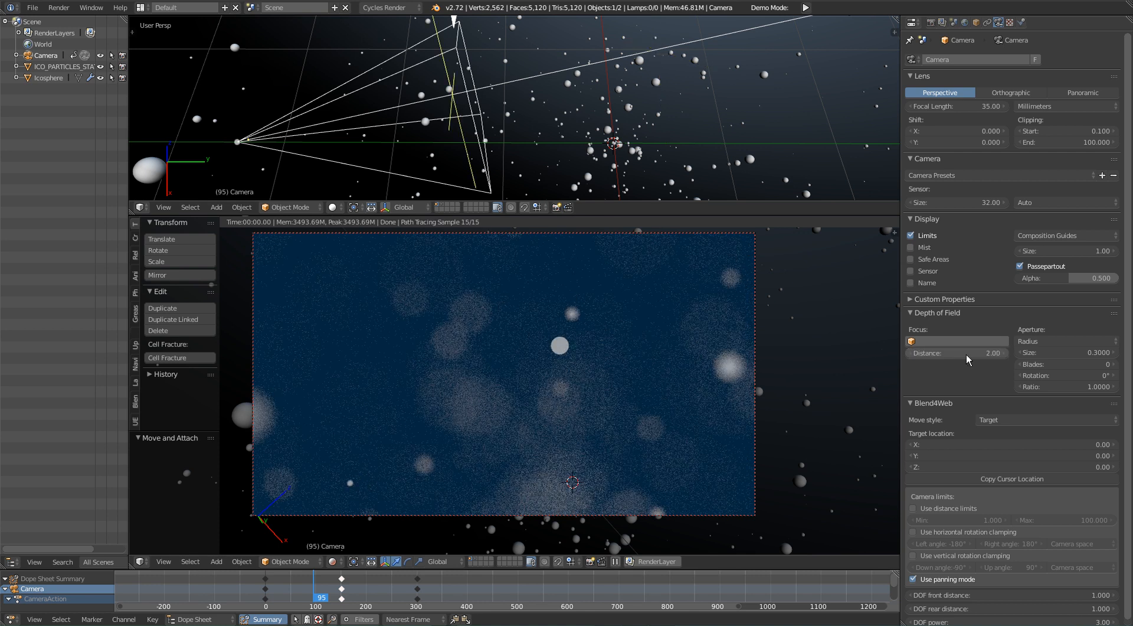
left_click_drag(345, 575, 275, 583)
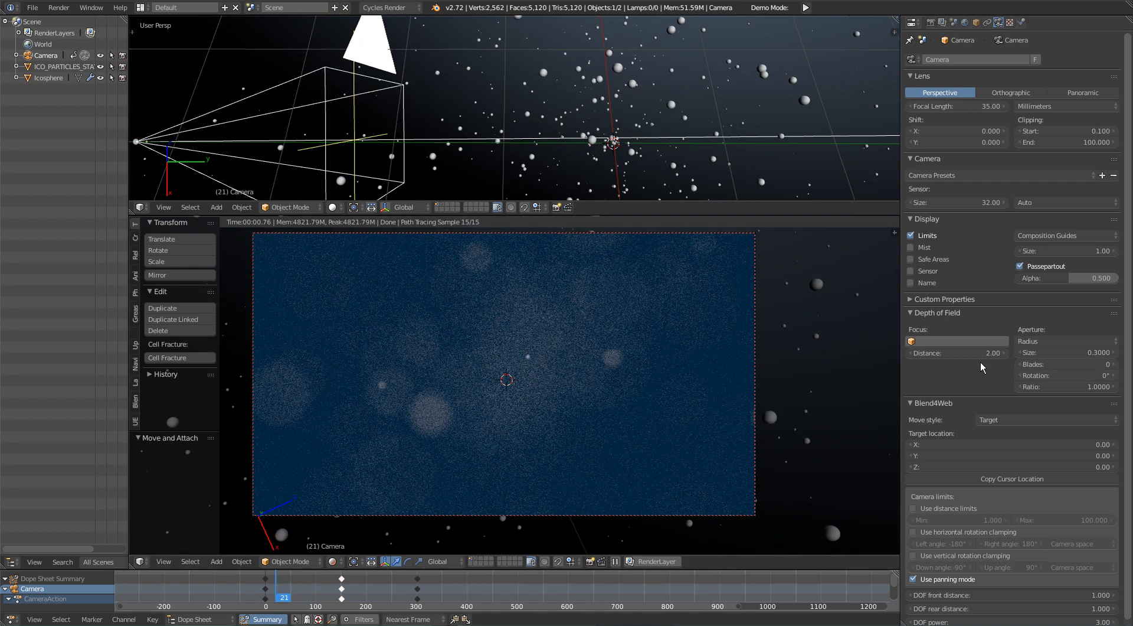
left_click(963, 351)
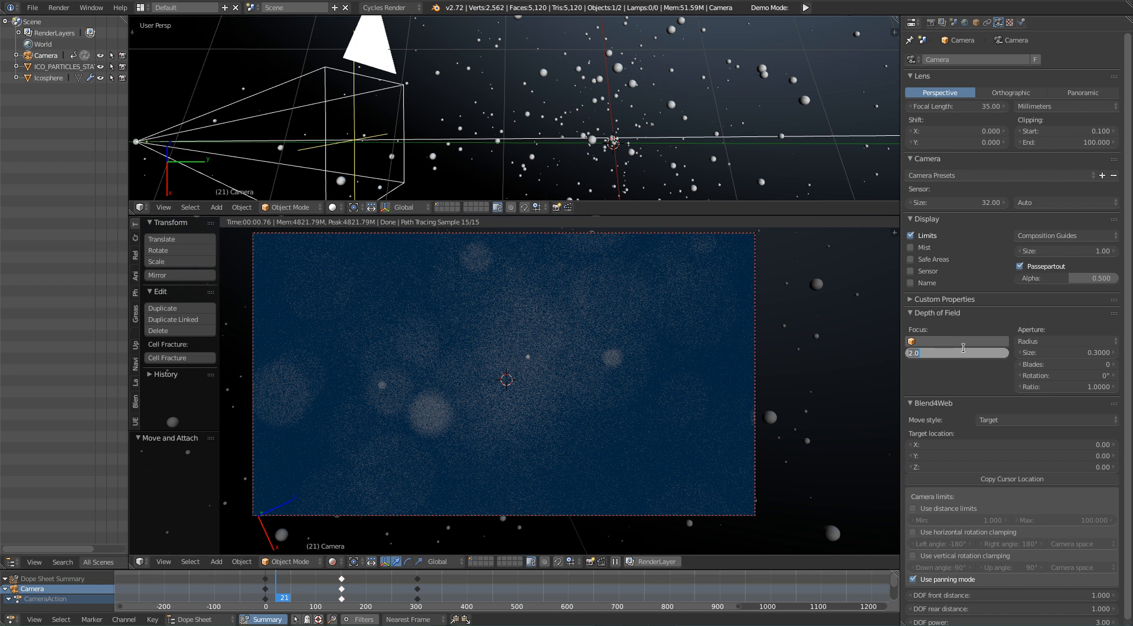
key("Return")
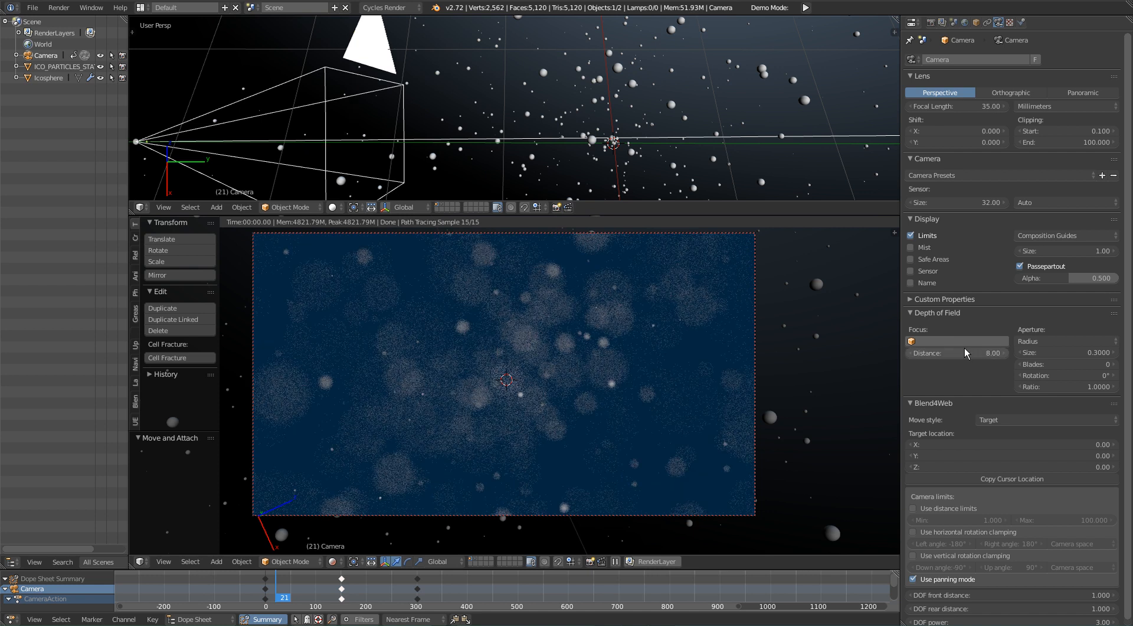
left_click(966, 353)
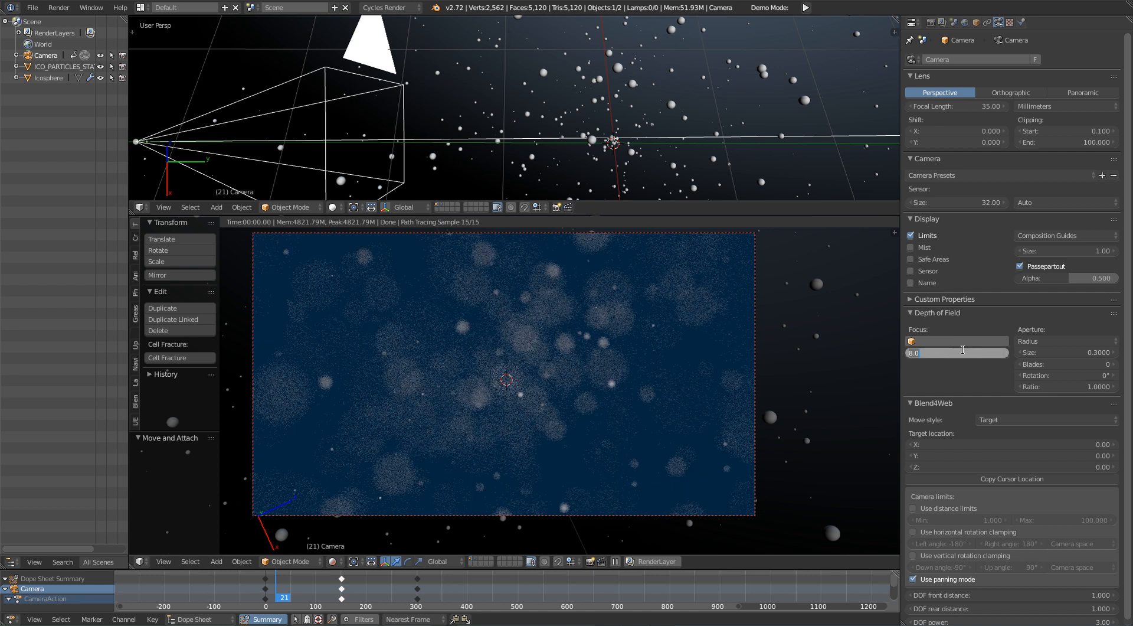
type("7")
key("Return")
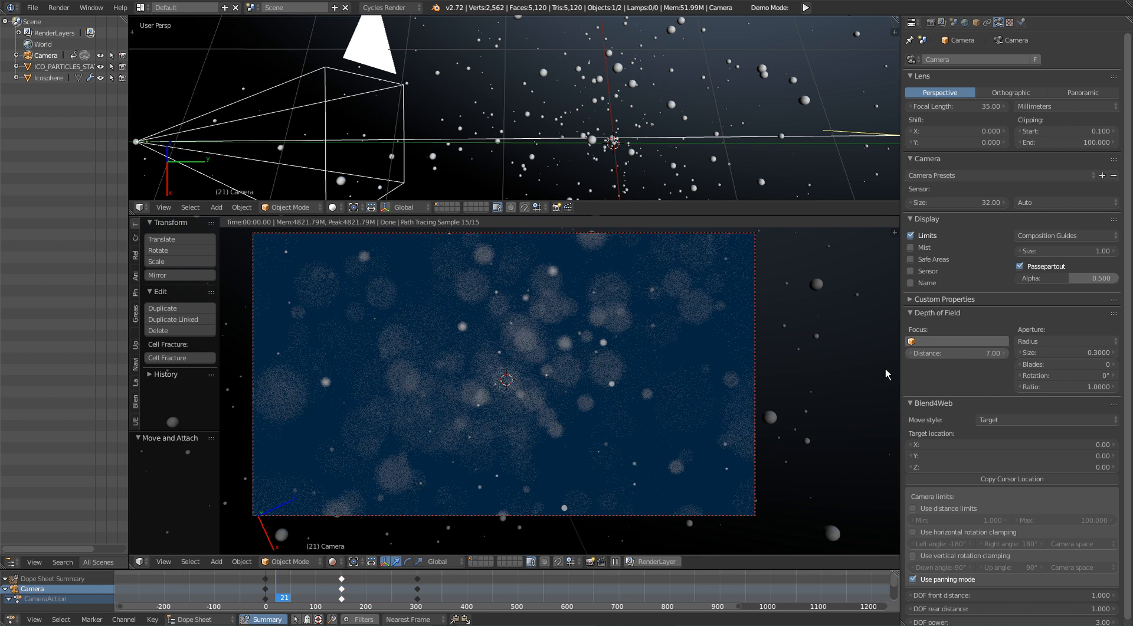
Step: Set the final render samples to 250 in the scene's sampling settings
scroll(618, 395, "down", 2)
scroll(611, 353, "up", 2)
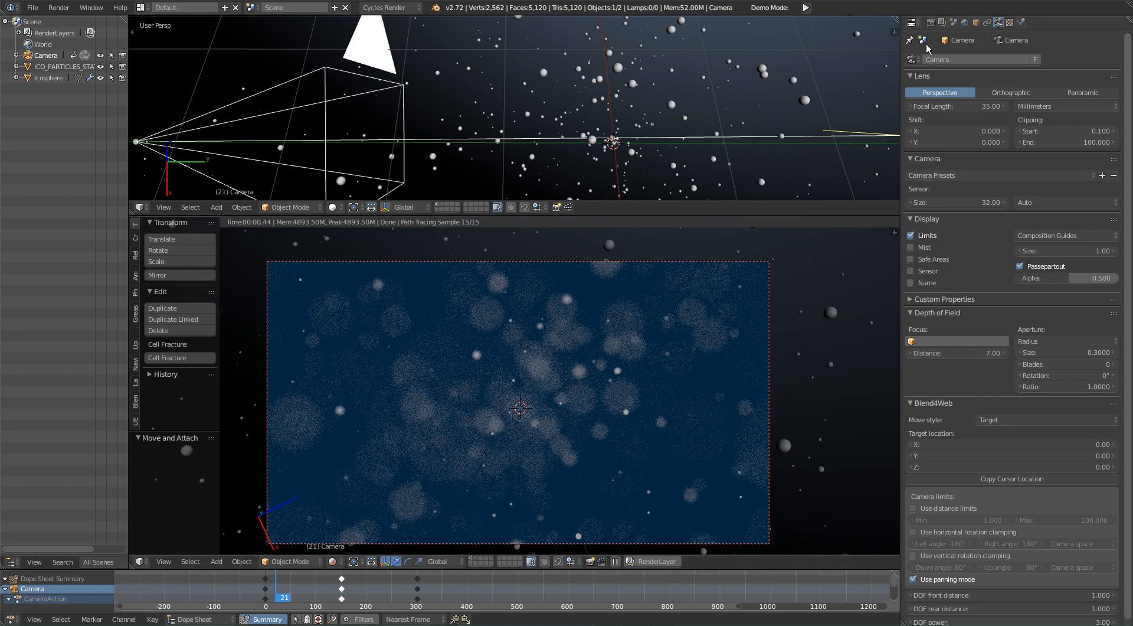
left_click(932, 23)
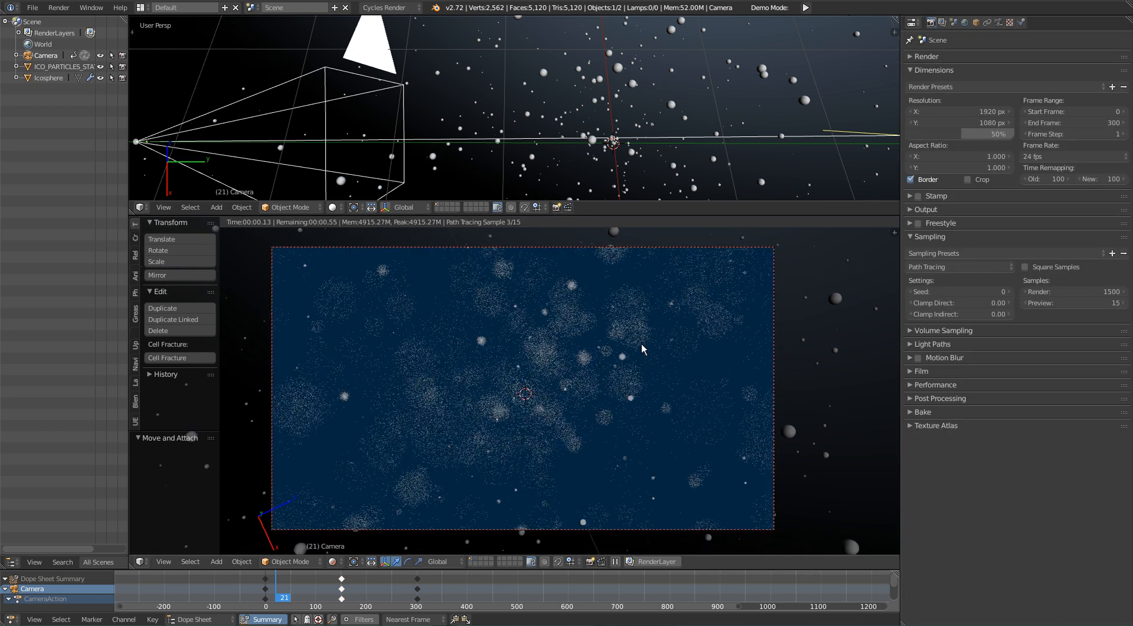
left_click(1086, 291)
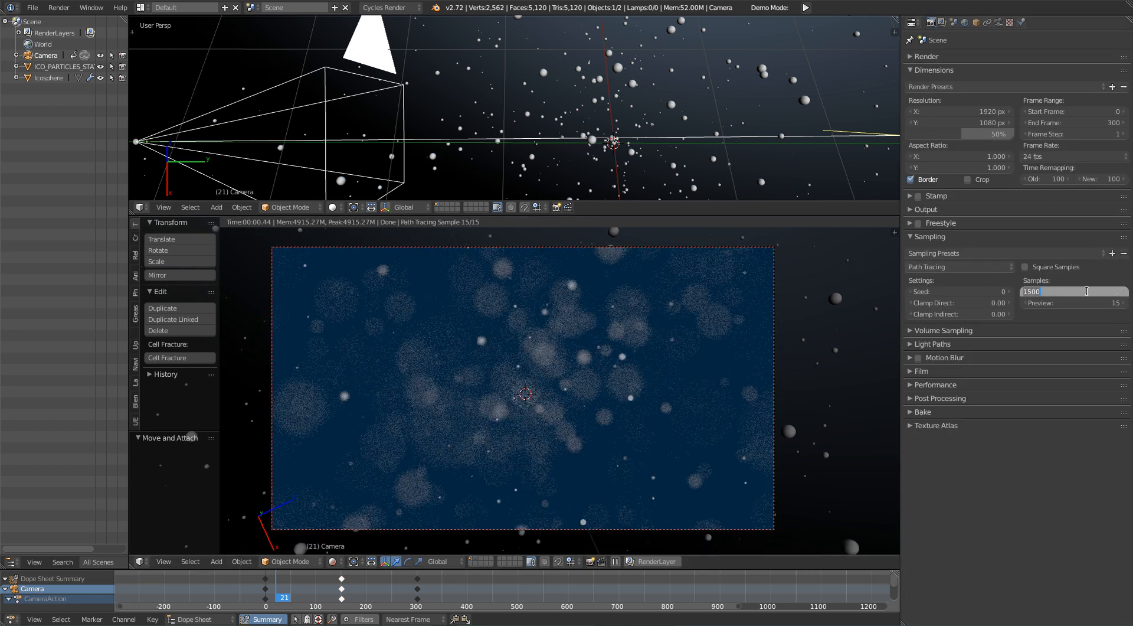
type("250")
key("Return")
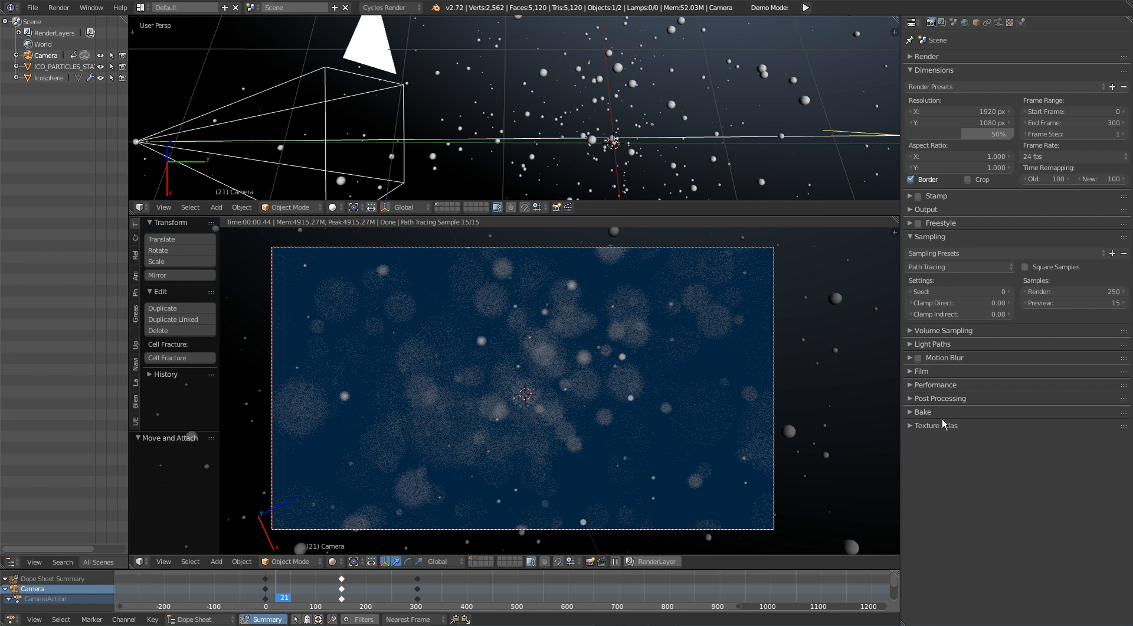
left_click(1066, 302)
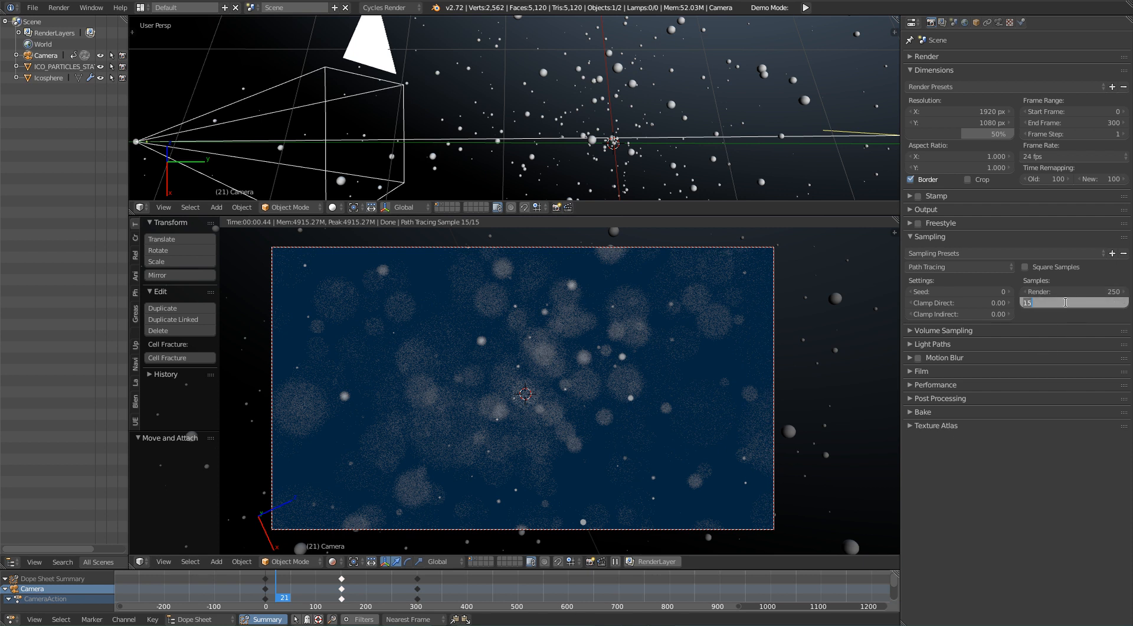
left_click(945, 400)
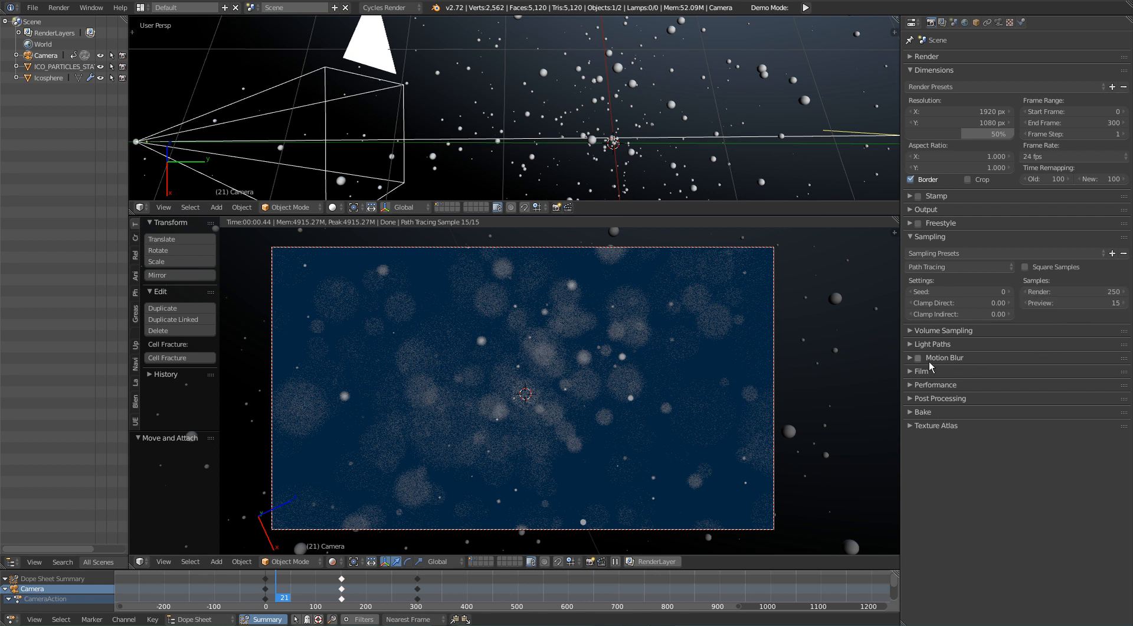
Step: Set the render tile size to 256 in both X and Y in the performance settings
left_click(970, 386)
left_click(953, 457)
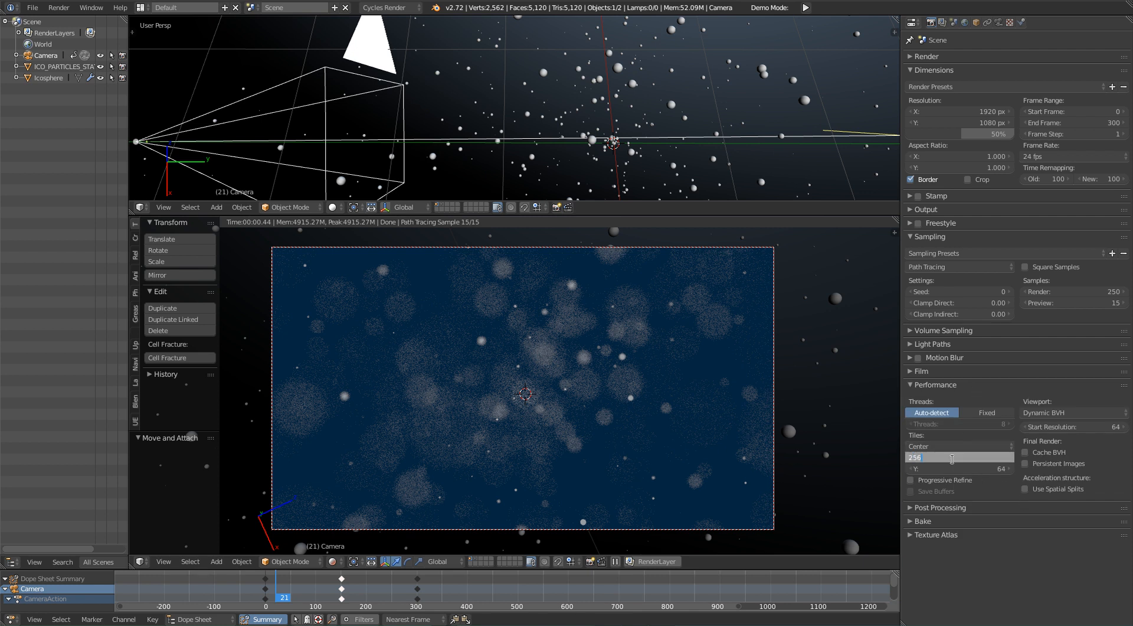
key("Tab")
type("256")
key("Return")
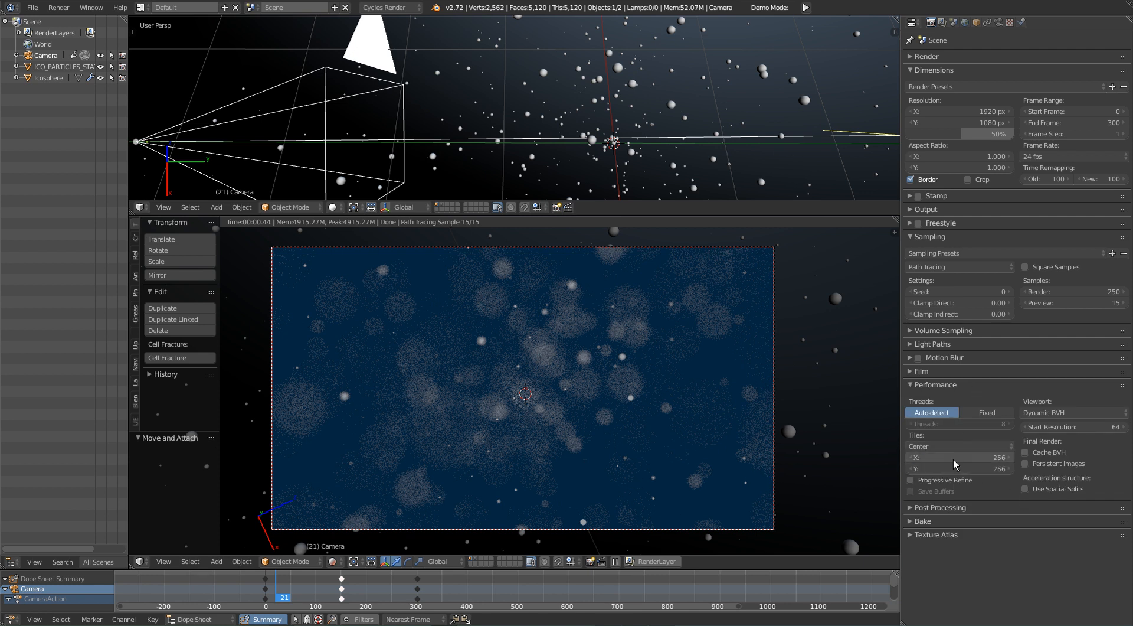
Step: Render frame 21 and examine the noise in the blurred particles
middle_click_drag(628, 431, 632, 433, "shift")
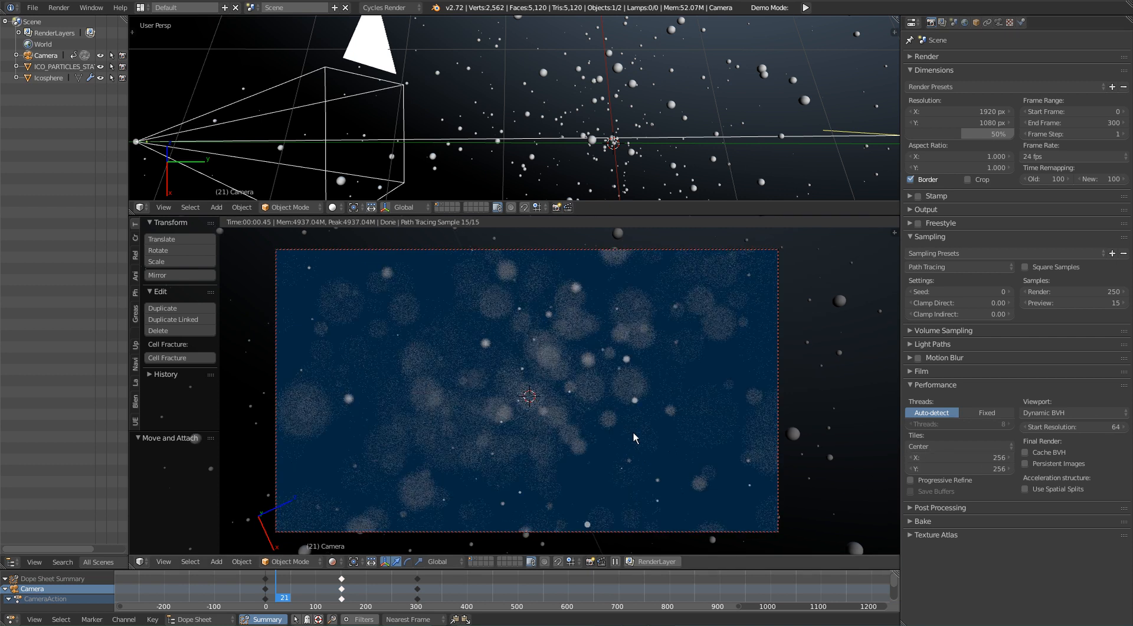
key("F12")
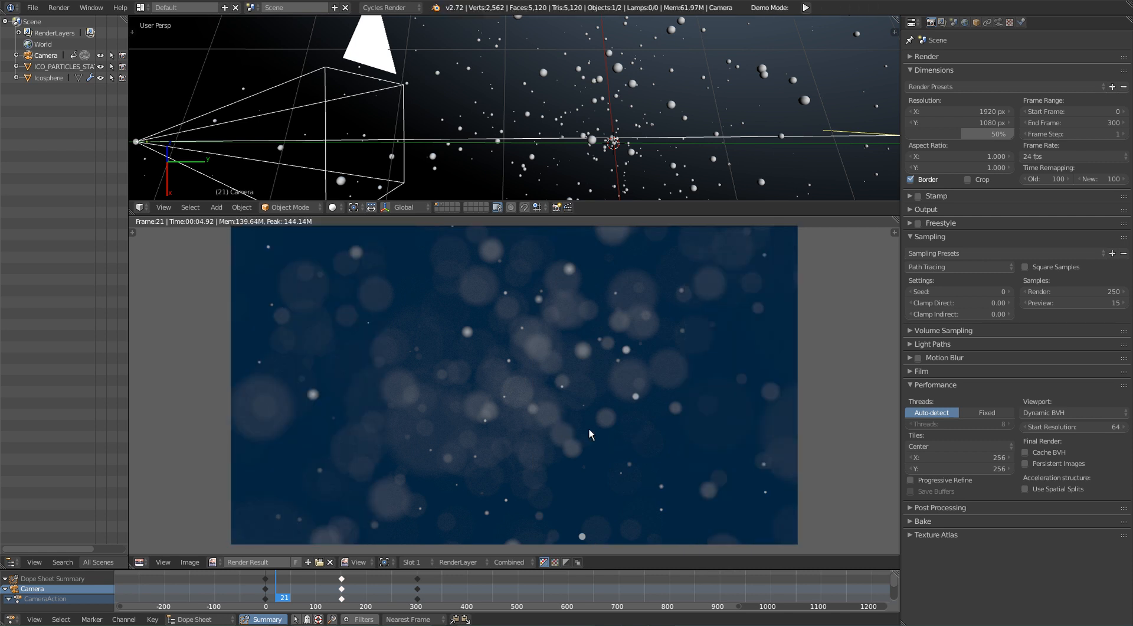
middle_click_drag(601, 344, 602, 365)
middle_click_drag(619, 405, 617, 386)
Step: Try 500 render samples and render frame 21 again
left_click(1075, 291)
type("500")
key("Return")
middle_click_drag(760, 360, 759, 361)
key("F12")
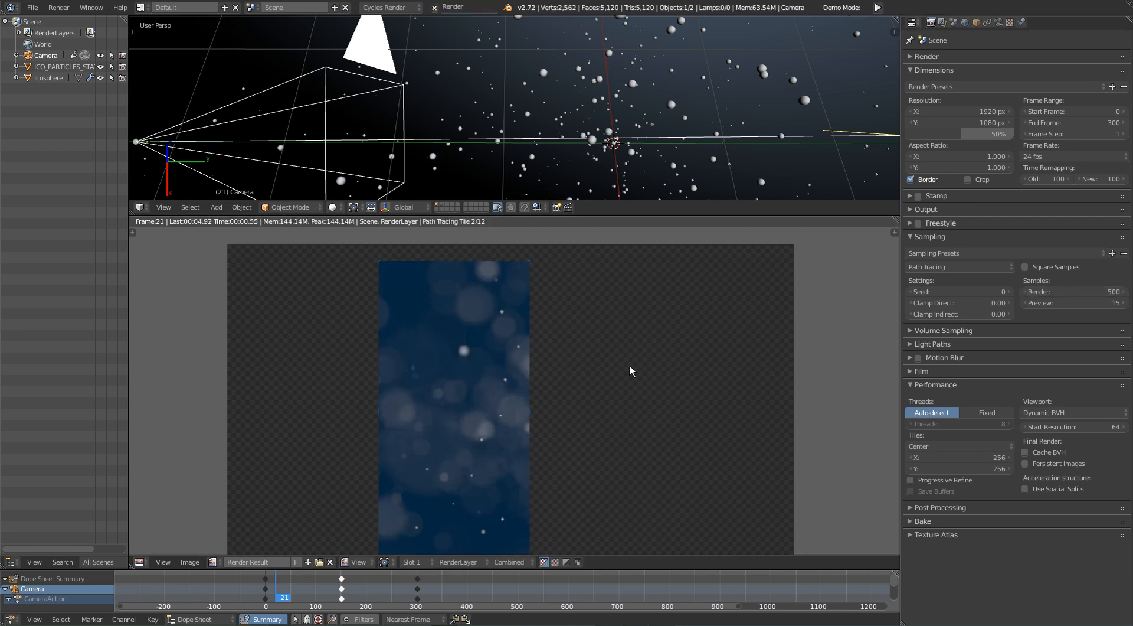
Step: Maximize the running render, inspect the blurred particles up close and restore the layout
middle_click_drag(628, 365, 629, 364)
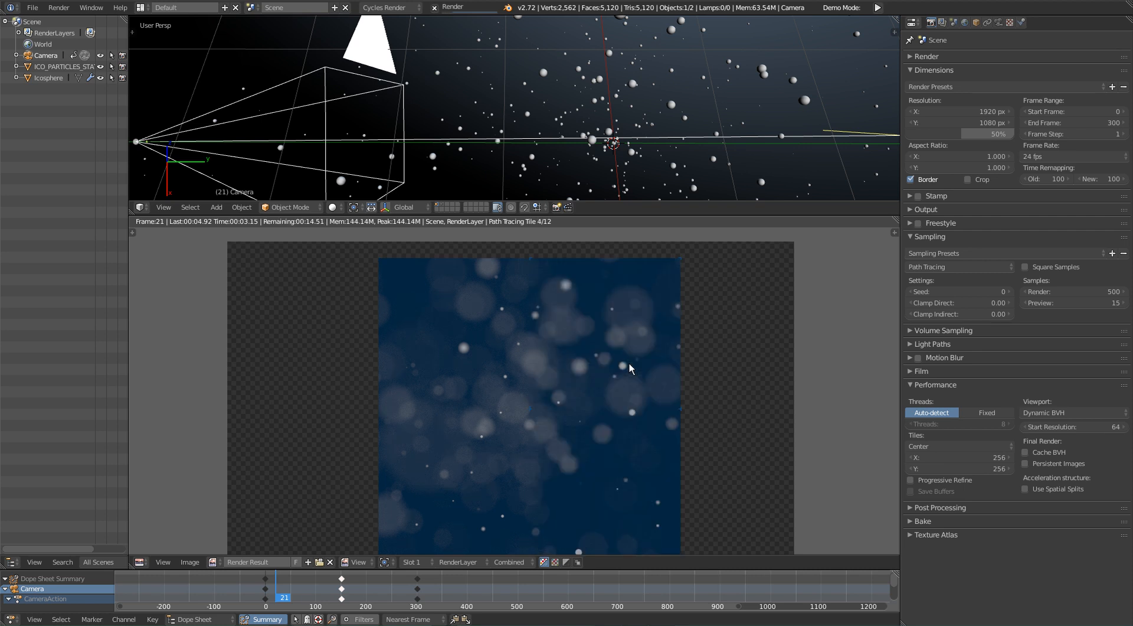
key("ctrl+Up")
scroll(635, 345, "up", 3)
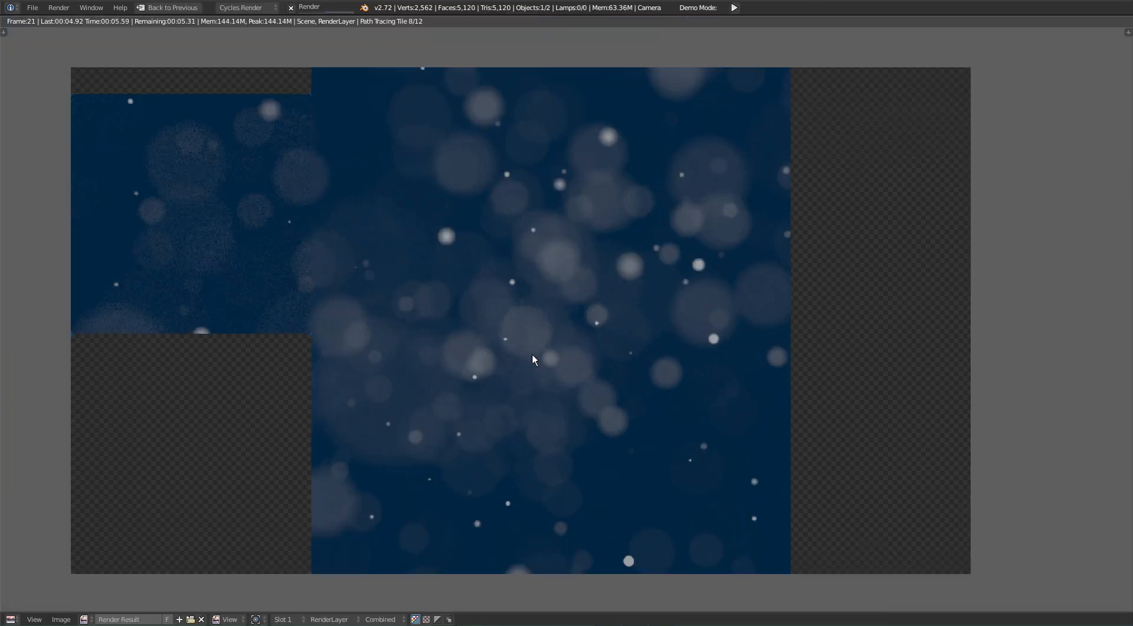
scroll(564, 346, "down", 2)
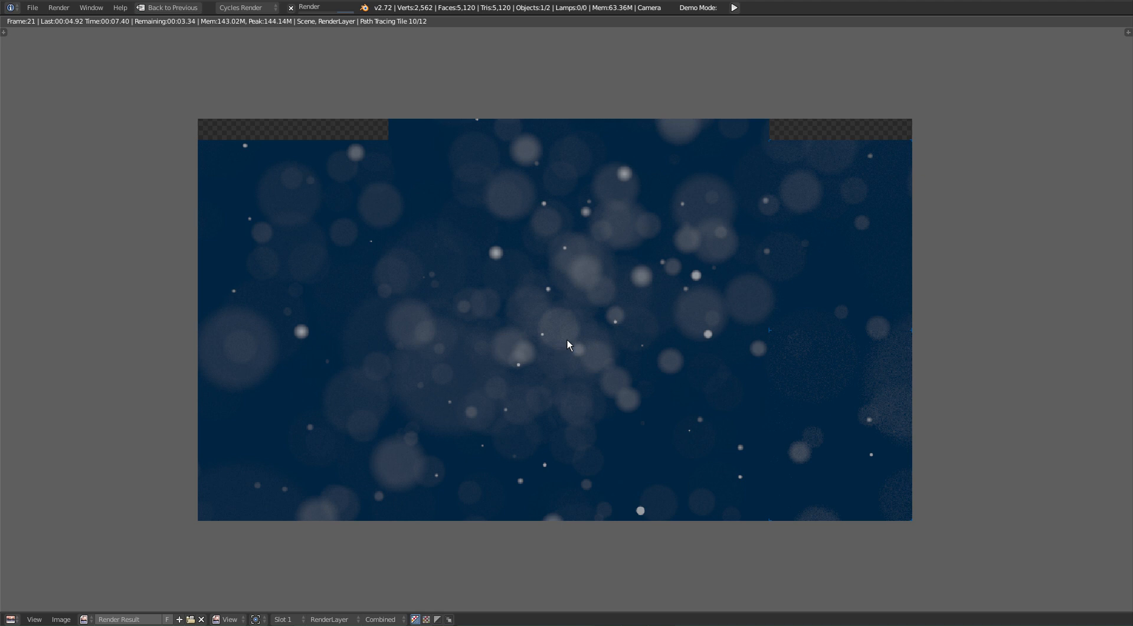
key("ctrl+Up")
Step: Set the render resolution scale to 100% and the render samples to 1500
left_click_drag(952, 134, 1008, 134)
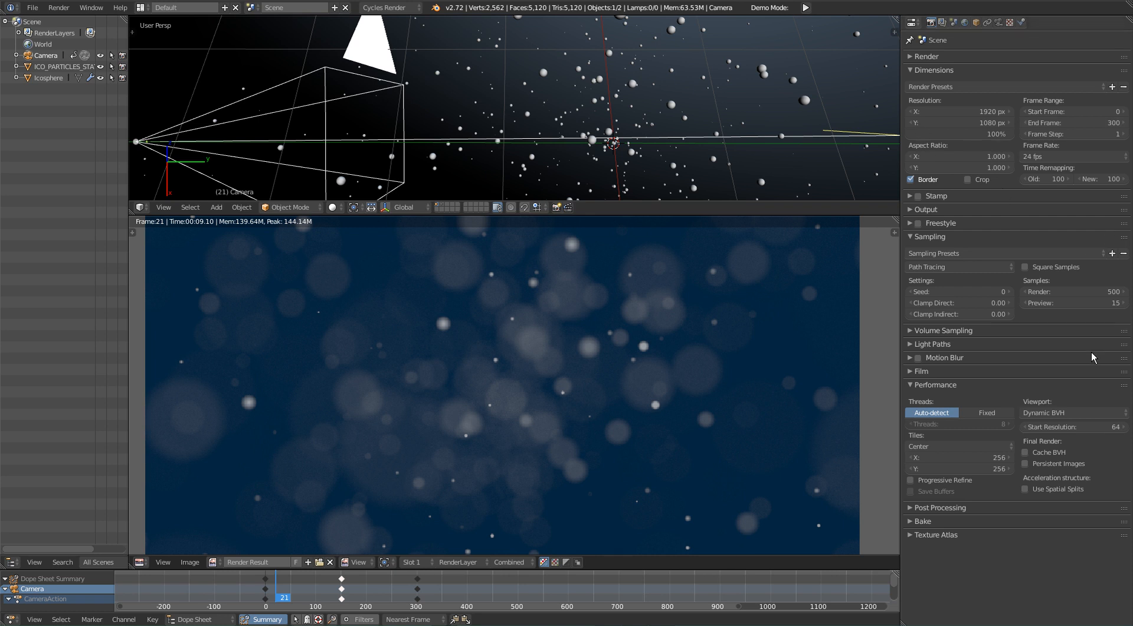
left_click(1054, 291)
type("8")
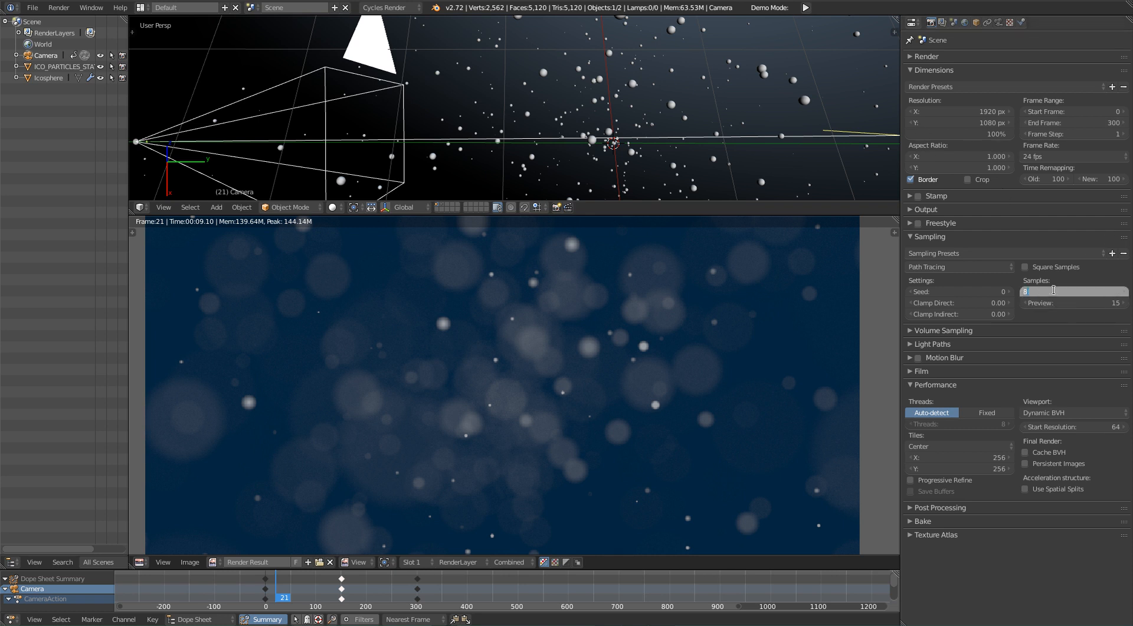
key("BackSpace")
key("BackSpace")
type("1500")
key("Return")
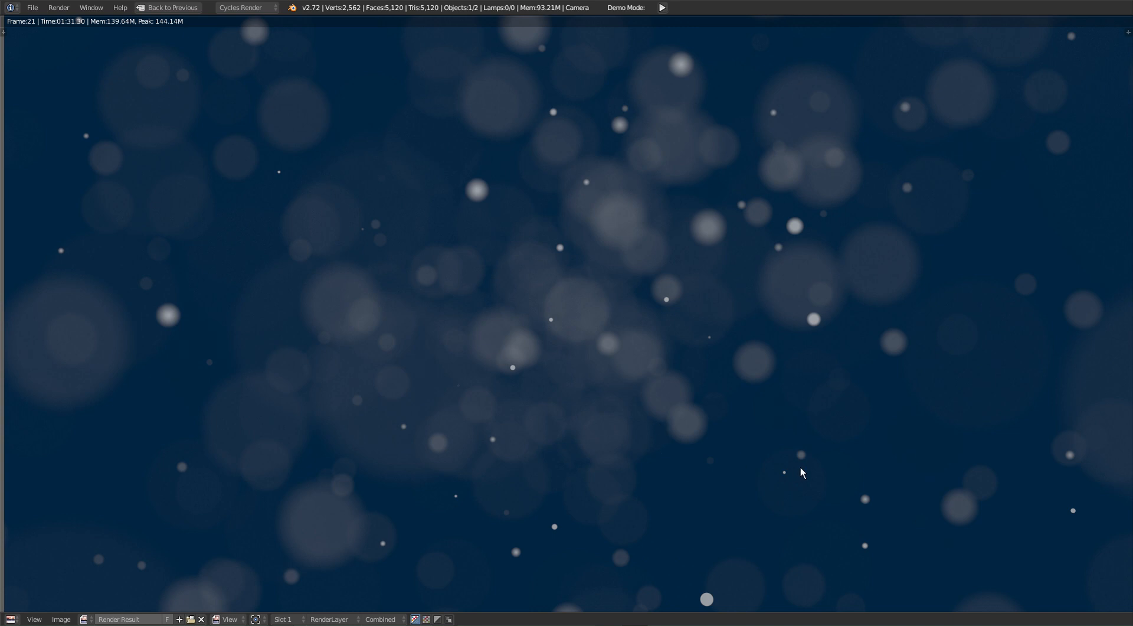
Step: Examine the full-resolution render of frame 21 up close and bring back the regular layout
mouse_move(415, 283)
middle_mouse_down()
mouse_move(461, 328)
mouse_move(421, 294)
middle_mouse_up()
middle_click_drag(726, 346, 663, 291)
key("shift+space")
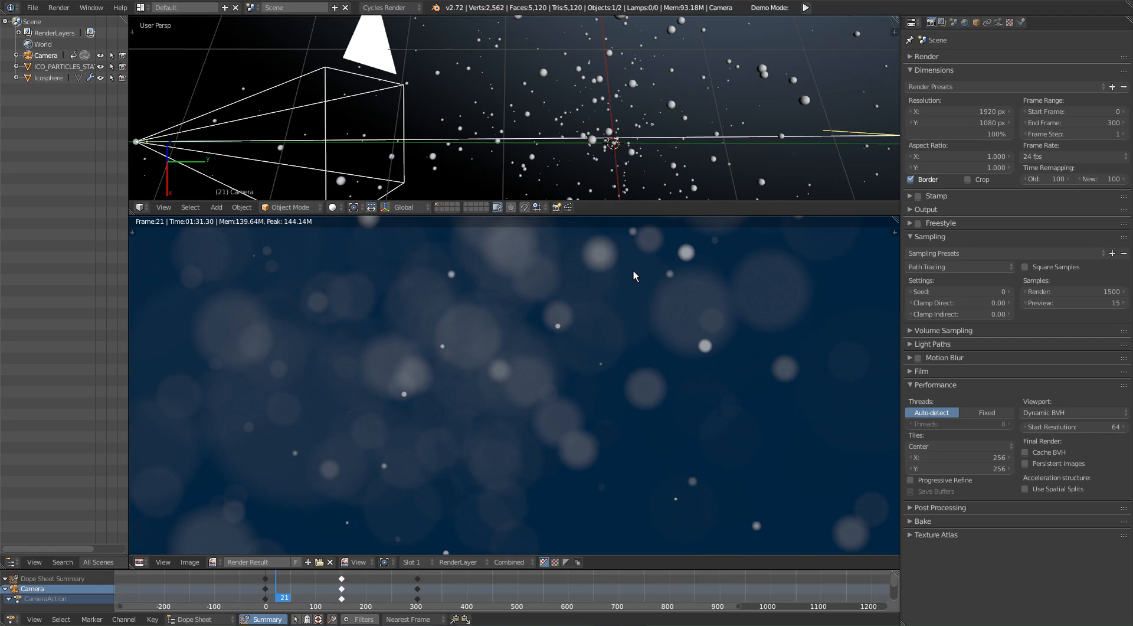
middle_click_drag(567, 392, 617, 433)
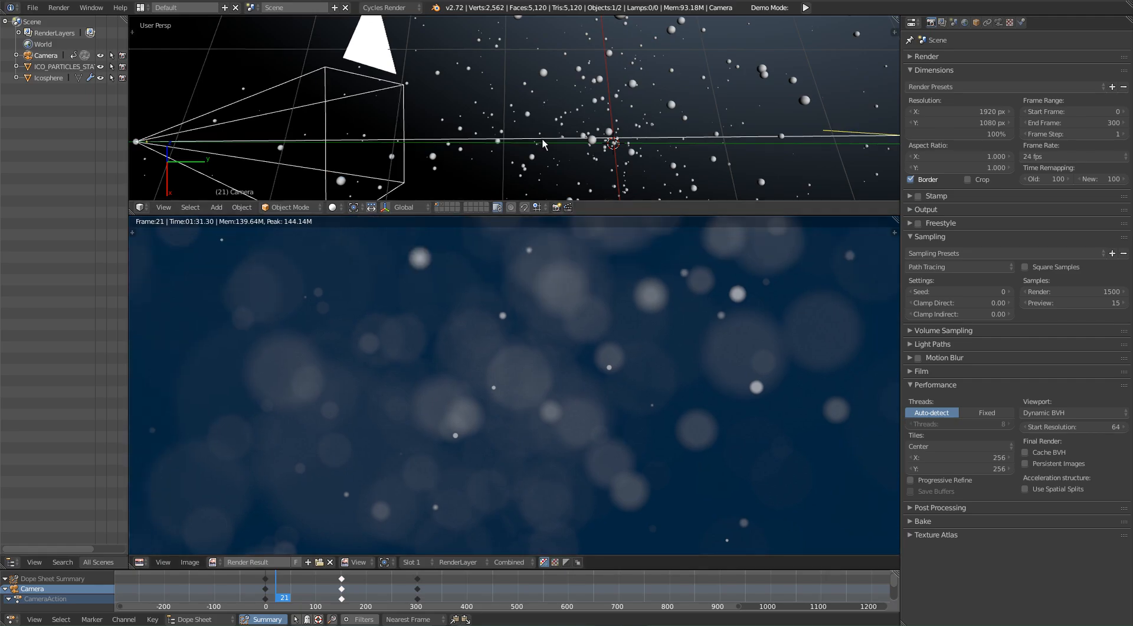
Step: Show the scene through the camera in the 3D viewport and move the animation to frame 55
scroll(544, 144, "up", 3)
key("KP_0")
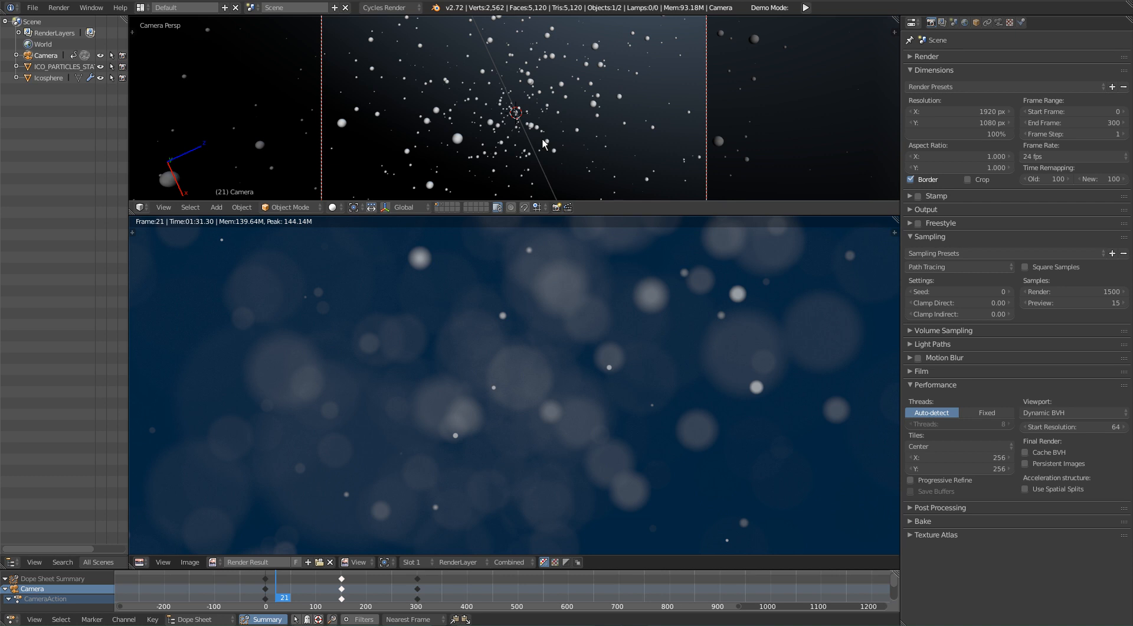
left_click(258, 593)
left_click_drag(258, 593, 293, 584)
middle_click_drag(496, 389, 547, 510)
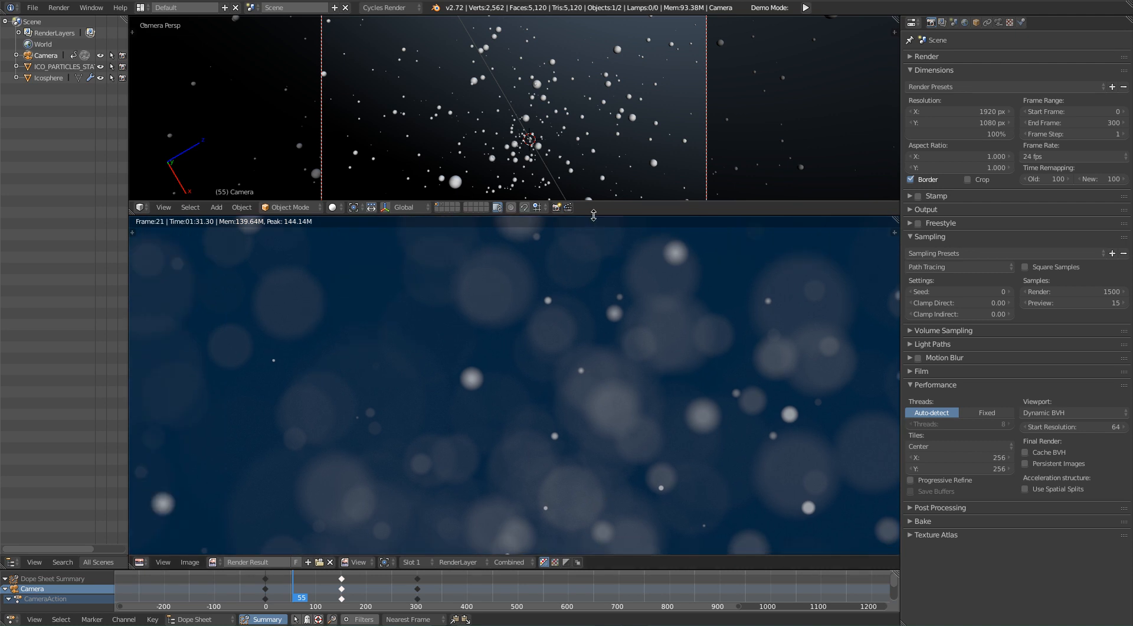
Step: Enlarge the 3D viewport until the whole camera frame fits, and recenter the render result
left_click_drag(594, 218, 593, 285)
middle_click_drag(678, 410, 673, 362)
middle_click_drag(677, 437, 657, 393)
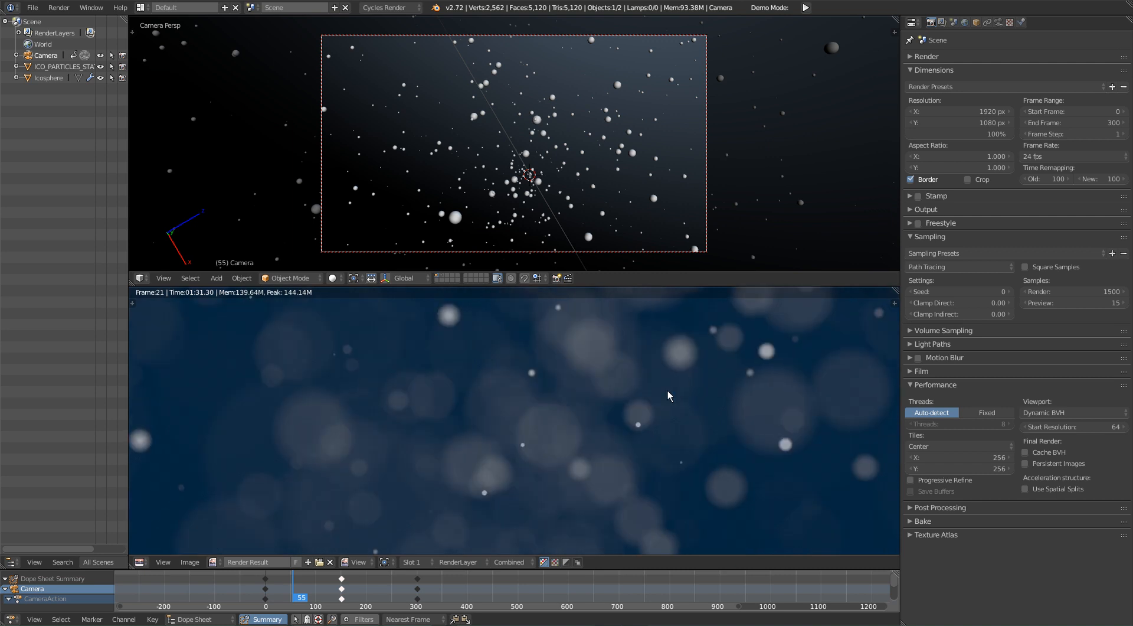